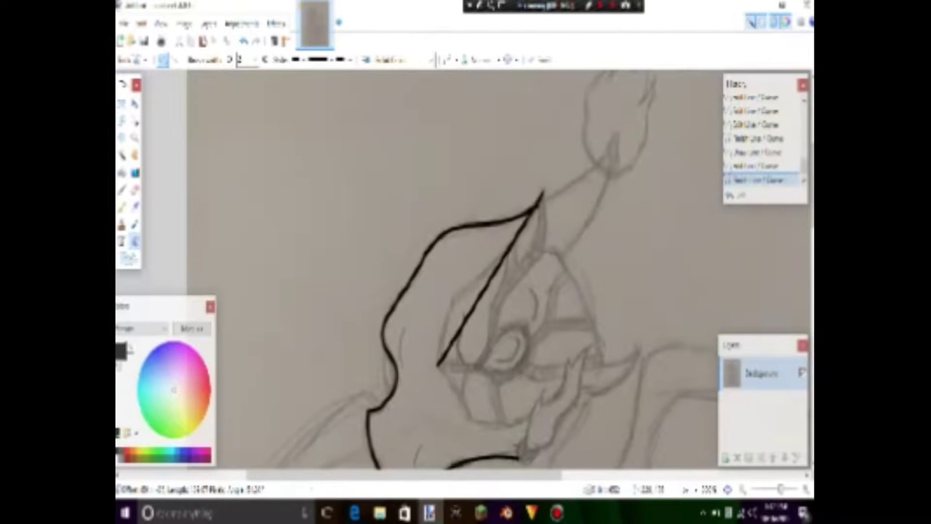
# - Trace the hood's inner edge as a curve from its tip to the cheek, and outline the tip's right side
pyautogui.moveTo(491, 277)
pyautogui.mouseDown()
pyautogui.moveTo(470, 263)
pyautogui.moveTo(469, 307)
pyautogui.mouseUp()
pyautogui.scroll(-3, 465, 269)
pyautogui.scroll(-1, 465, 269)
pyautogui.press('Return')
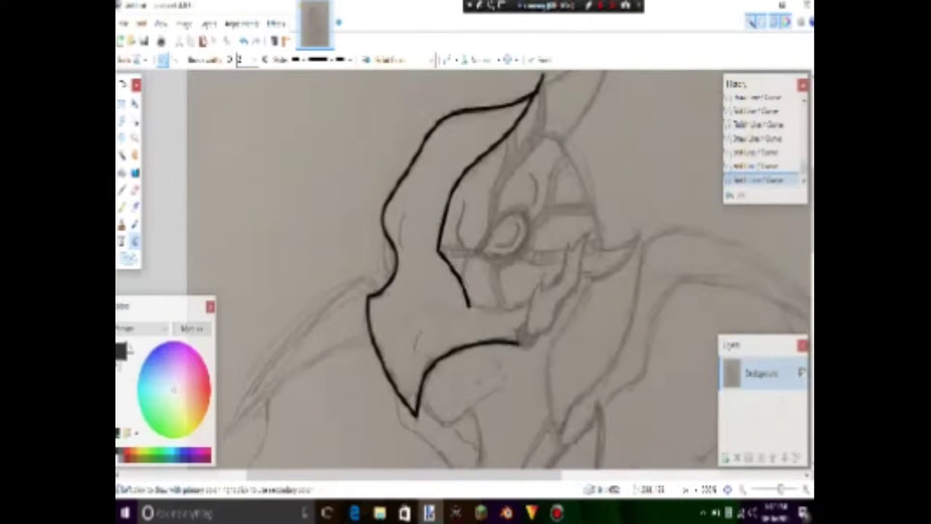
pyautogui.press('Return')
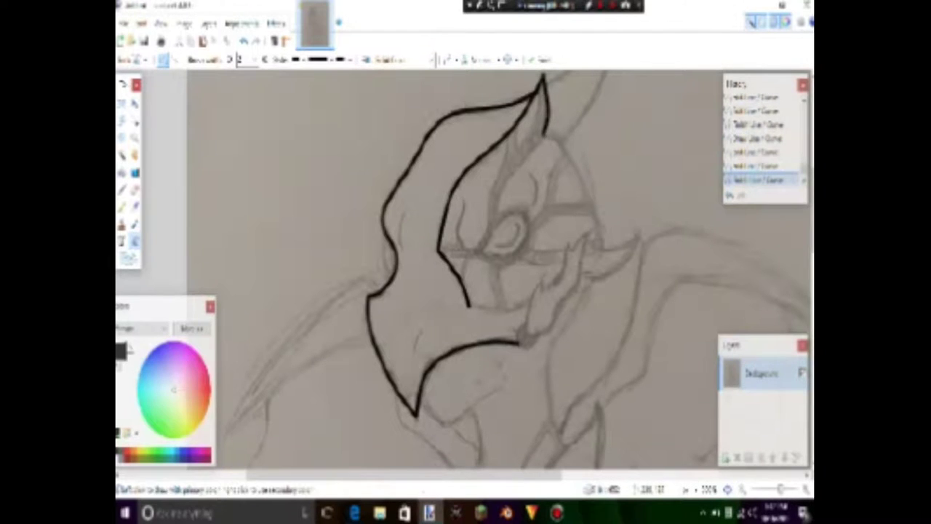
# - Trace the right side of the head and both curved edges of the pointed horn at its base
pyautogui.moveTo(596, 224); pyautogui.dragTo(604, 251)
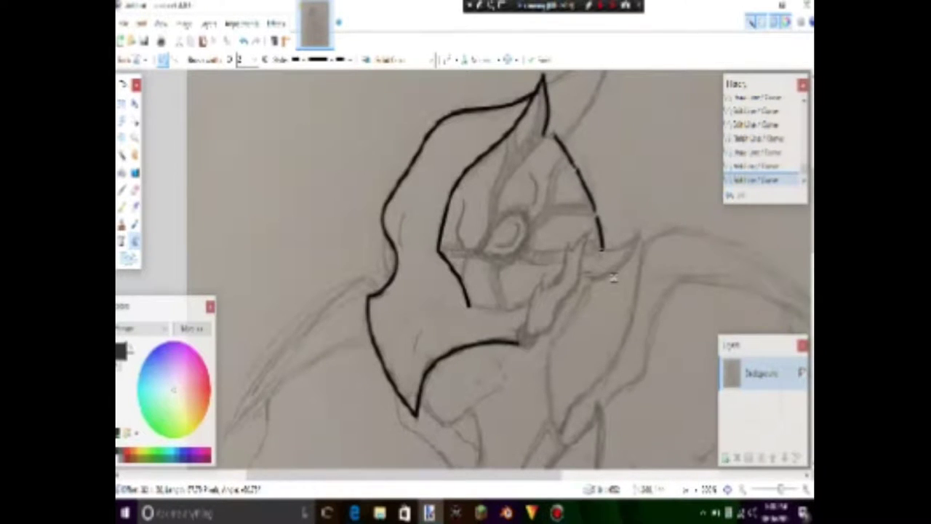
pyautogui.press('Return')
pyautogui.moveTo(660, 291); pyautogui.dragTo(659, 287)
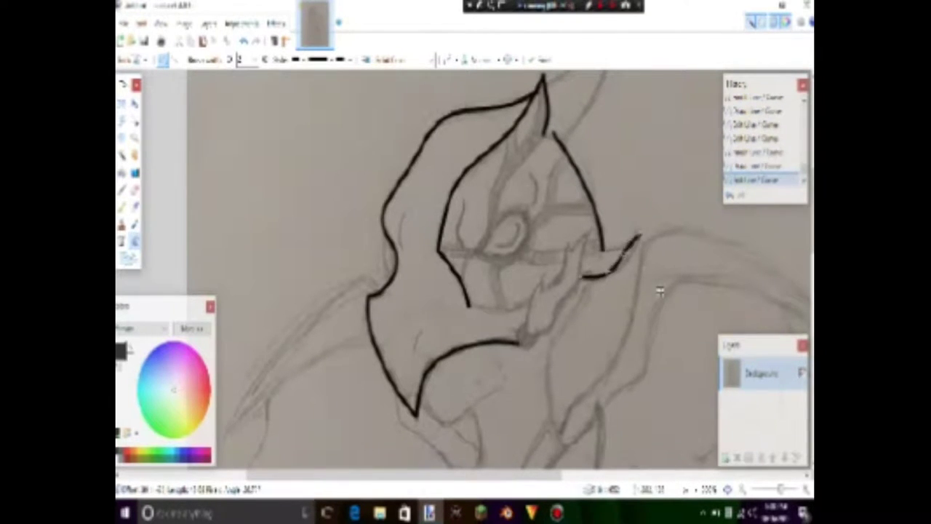
pyautogui.press('Return')
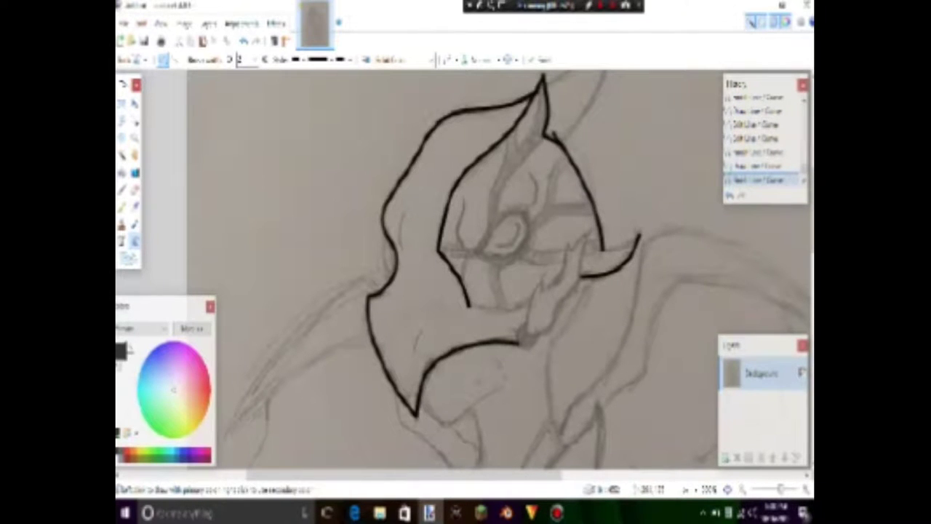
pyautogui.moveTo(604, 251); pyautogui.dragTo(639, 236)
pyautogui.press('Return')
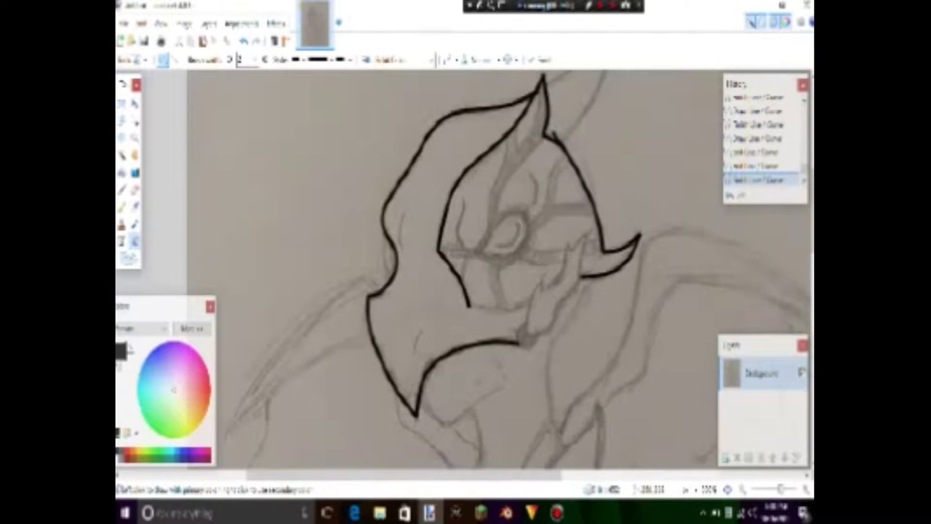
# - Trace the lower edge of the face as a curve from the cheek corner towards the clawed cheek piece
pyautogui.scroll(-3, 661, 264)
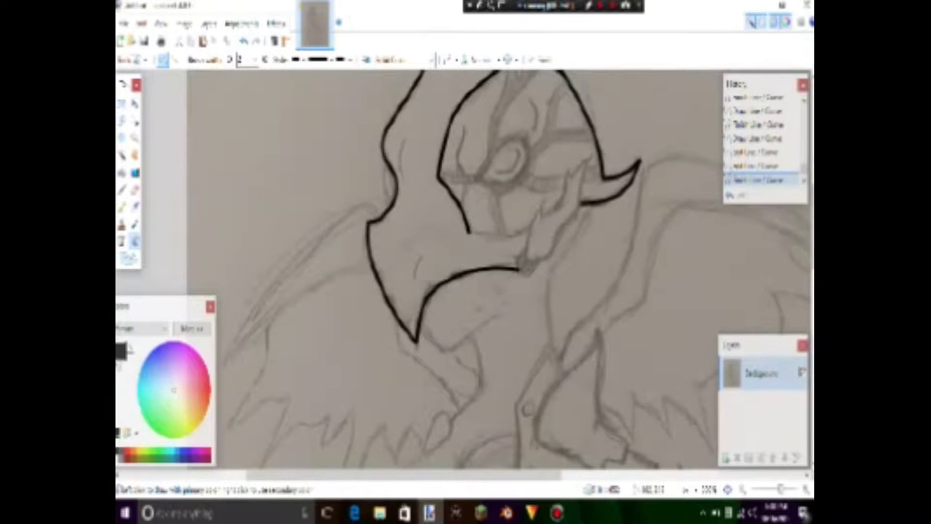
pyautogui.moveTo(467, 232); pyautogui.dragTo(528, 228)
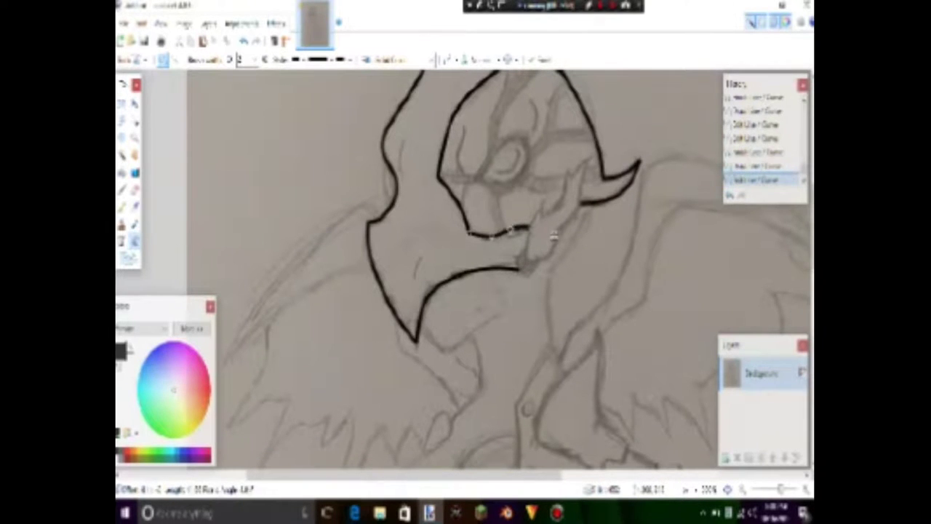
pyautogui.press('Return')
# - Outline the almond-shaped eye with two curves using a thicker brush width
pyautogui.moveTo(482, 179); pyautogui.dragTo(510, 137)
pyautogui.press(']')
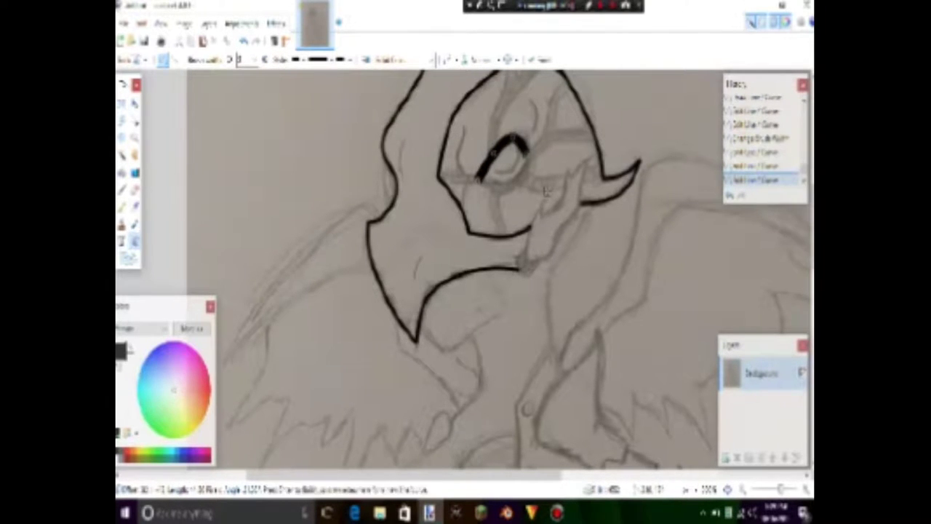
pyautogui.moveTo(545, 190); pyautogui.dragTo(544, 199)
pyautogui.scroll(1, 465, 269)
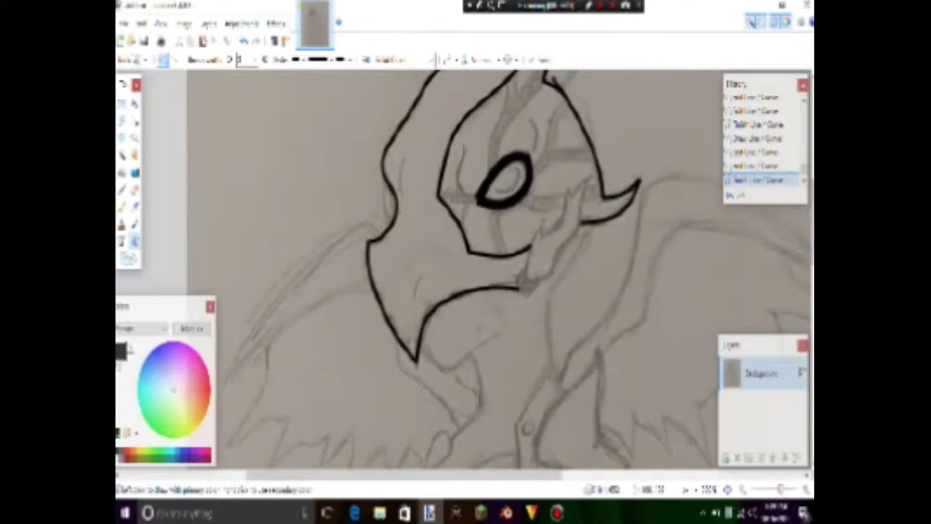
# - Try a thick line from the eye's inner corner to the left corner of the face outline
pyautogui.press('Return')
pyautogui.scroll(2, 502, 206)
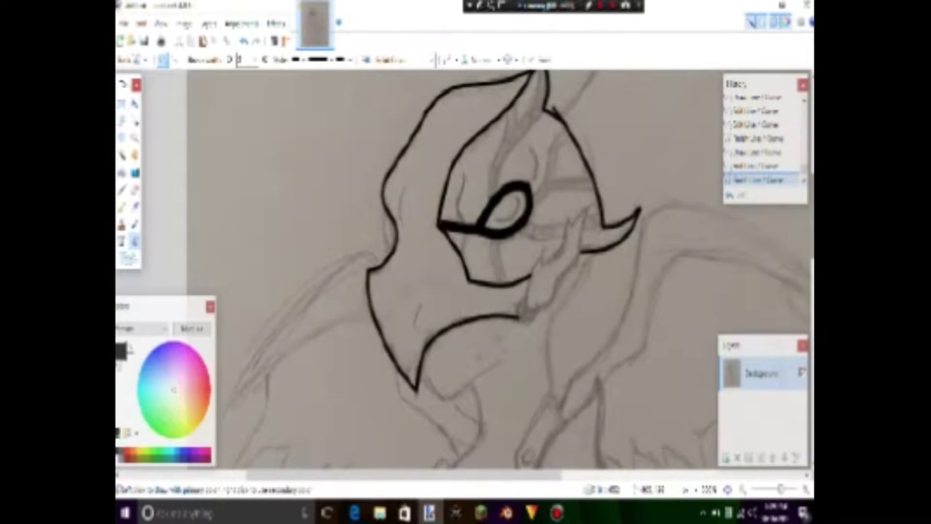
pyautogui.hotkey('ctrl', 'z')
pyautogui.hotkey('ctrl', 'z')
pyautogui.hotkey('ctrl', 'z')
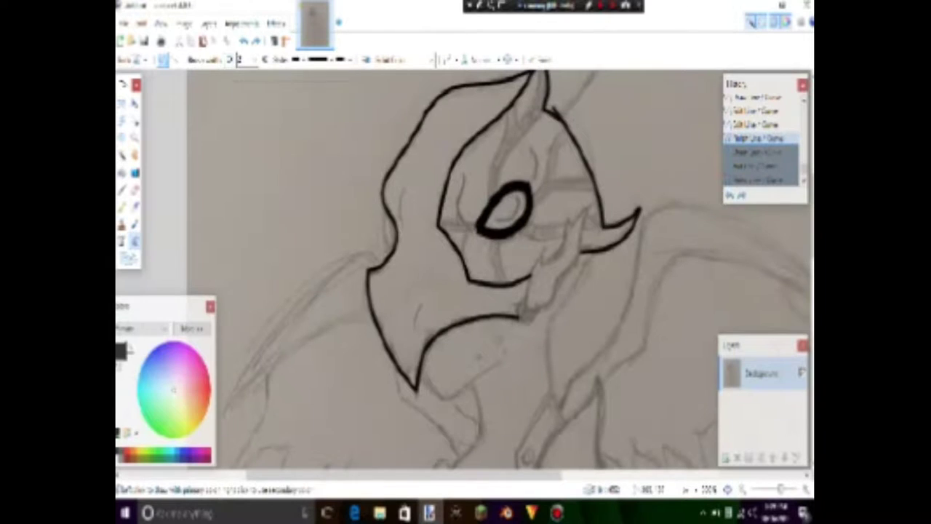
pyautogui.hotkey('ctrl', 'y')
pyautogui.hotkey('ctrl', 'y')
pyautogui.hotkey('ctrl', 'y')
# - Draw thin lines from the eye to the left face corner and trace the small pointed markings below them
pyautogui.scroll(2, 476, 251)
pyautogui.moveTo(482, 215)
pyautogui.mouseDown()
pyautogui.moveTo(460, 276)
pyautogui.moveTo(456, 257)
pyautogui.mouseUp()
pyautogui.moveTo(421, 213); pyautogui.dragTo(462, 271)
pyautogui.scroll(6, 462, 271)
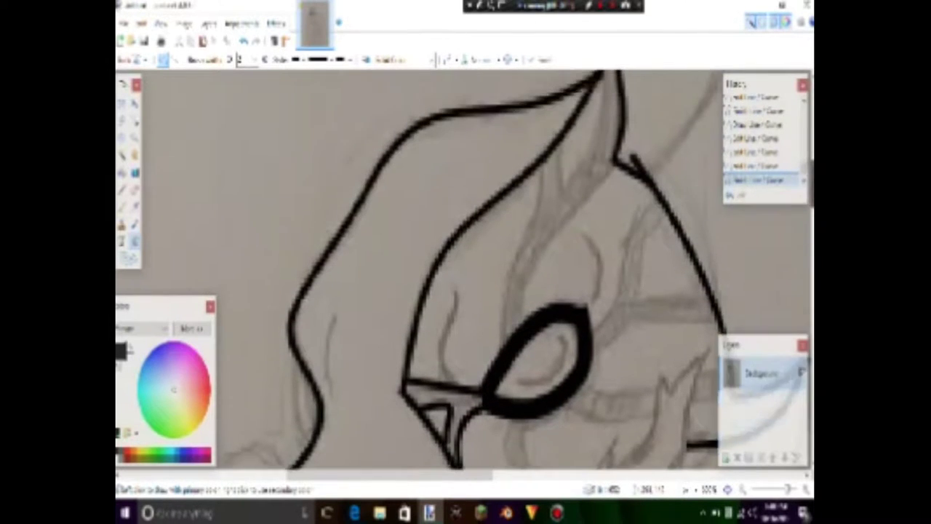
# - Trace the small notch under the hood's tip and both curved edges of the band running down to the eye
pyautogui.moveTo(582, 146); pyautogui.dragTo(525, 336)
pyautogui.hotkey('ctrl', 'z')
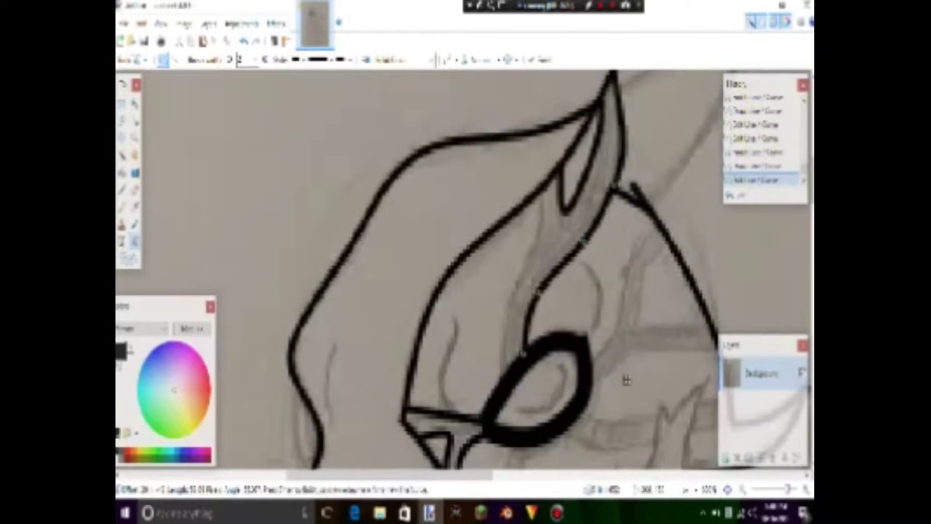
pyautogui.moveTo(539, 191); pyautogui.dragTo(502, 378)
pyautogui.hscroll(2, 544, 409)
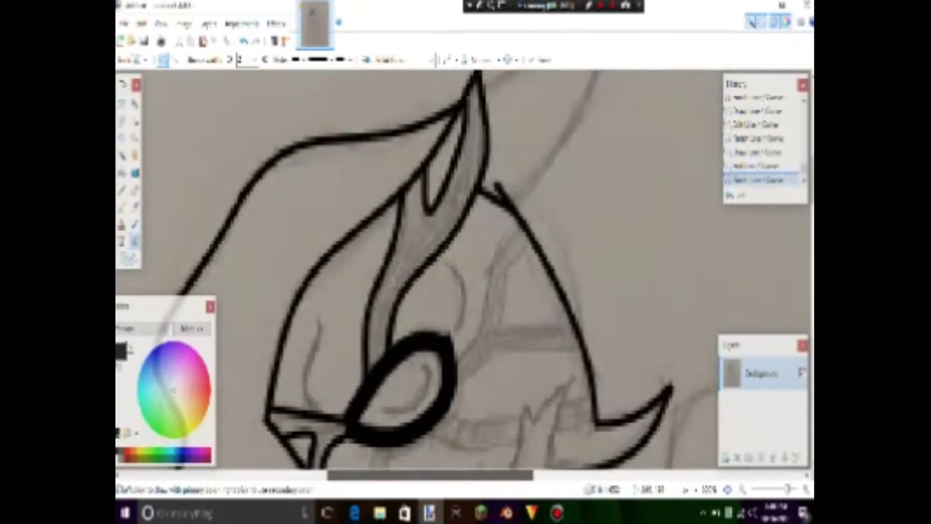
# - Trace the left and lower right edges of the clawed cheek piece with bent curves
pyautogui.scroll(-4, 544, 409)
pyautogui.moveTo(473, 218); pyautogui.dragTo(431, 333)
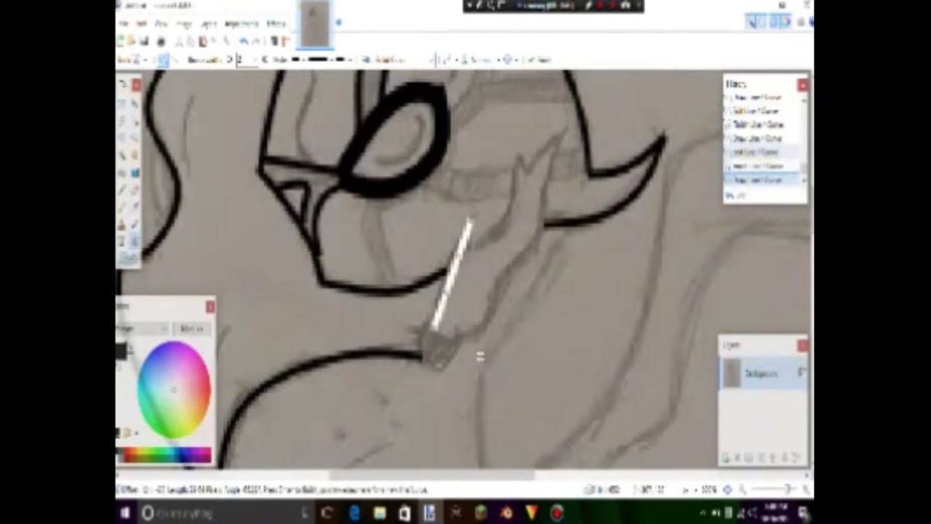
pyautogui.hotkey('ctrl', 'z')
pyautogui.moveTo(455, 280); pyautogui.dragTo(445, 271)
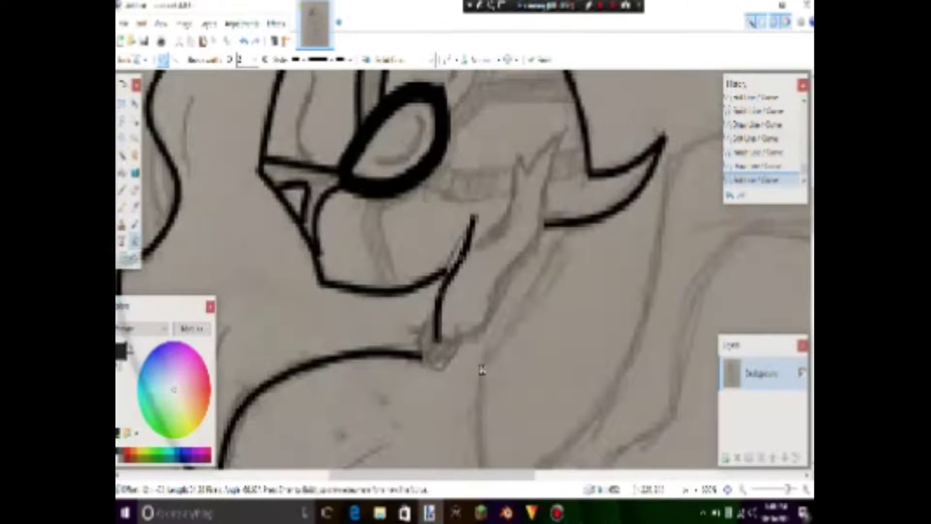
pyautogui.moveTo(484, 306); pyautogui.dragTo(473, 336)
pyautogui.moveTo(564, 240); pyautogui.dragTo(573, 282)
# - Trace the pointed prongs of the clawed cheek piece and join their edges at the tips
pyautogui.moveTo(475, 228); pyautogui.dragTo(517, 154)
pyautogui.moveTo(489, 198); pyautogui.dragTo(469, 251)
pyautogui.moveTo(509, 182); pyautogui.dragTo(500, 205)
pyautogui.press('Return')
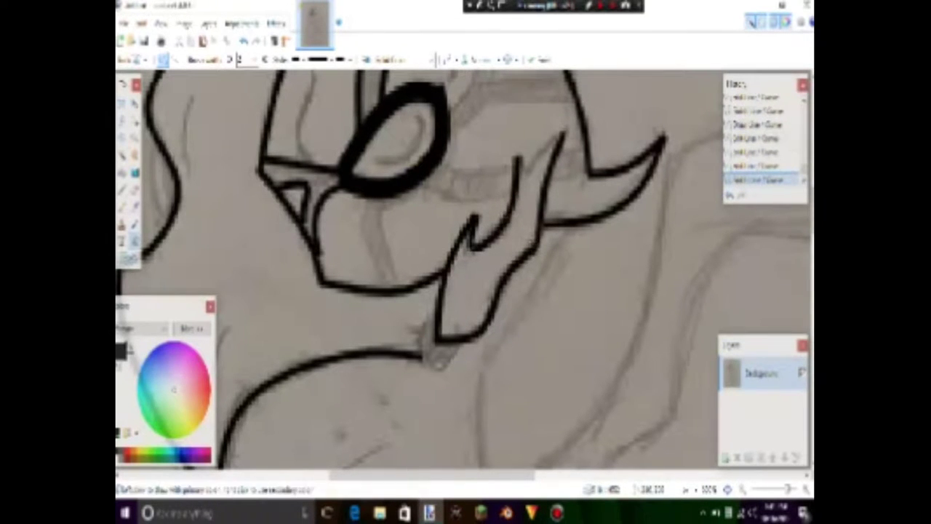
pyautogui.moveTo(560, 136); pyautogui.dragTo(585, 169)
pyautogui.press('Return')
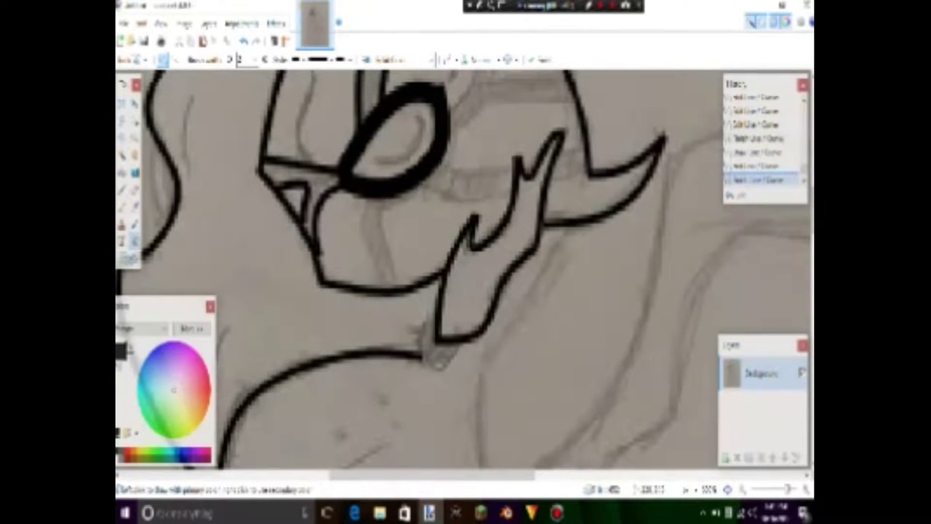
# - Outline the small rounded joint at the bottom of the clawed cheek piece
pyautogui.press('Return')
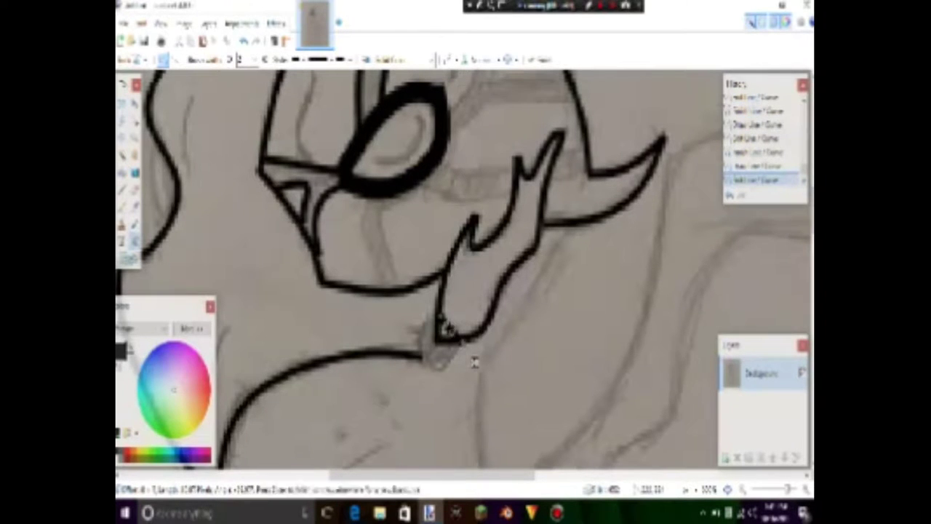
pyautogui.moveTo(465, 339); pyautogui.dragTo(438, 366)
pyautogui.press('Return')
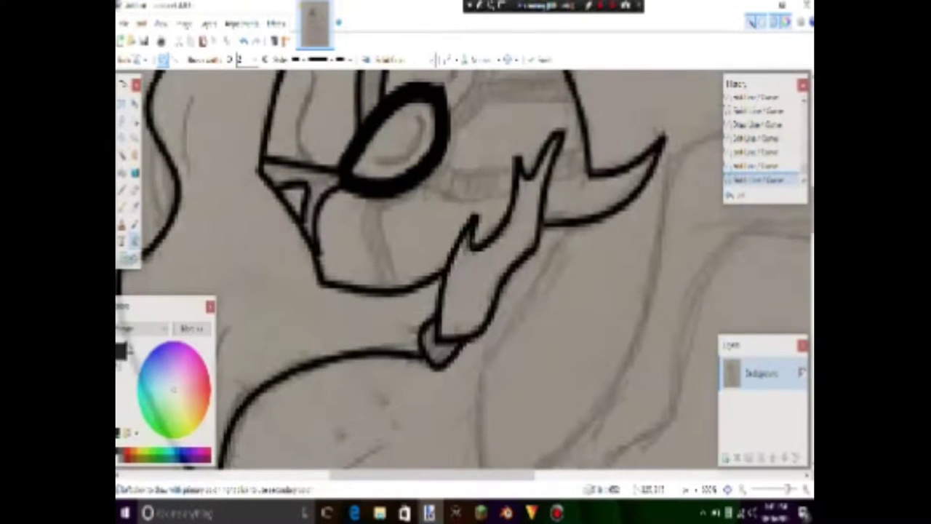
# - Trace the two short detail curves on the face, one left of the eye and one above it
pyautogui.scroll(5, 474, 362)
pyautogui.moveTo(321, 324); pyautogui.dragTo(306, 320)
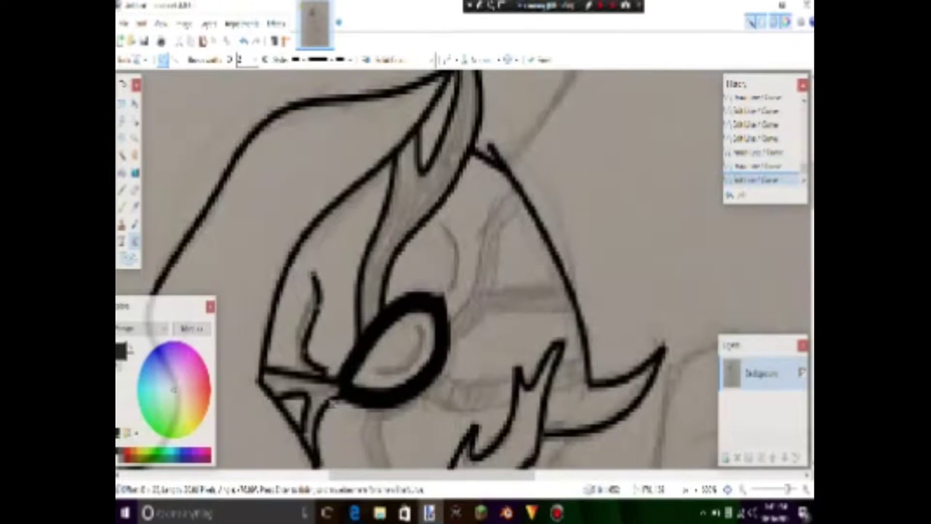
pyautogui.press('Return')
pyautogui.moveTo(441, 220); pyautogui.dragTo(454, 318)
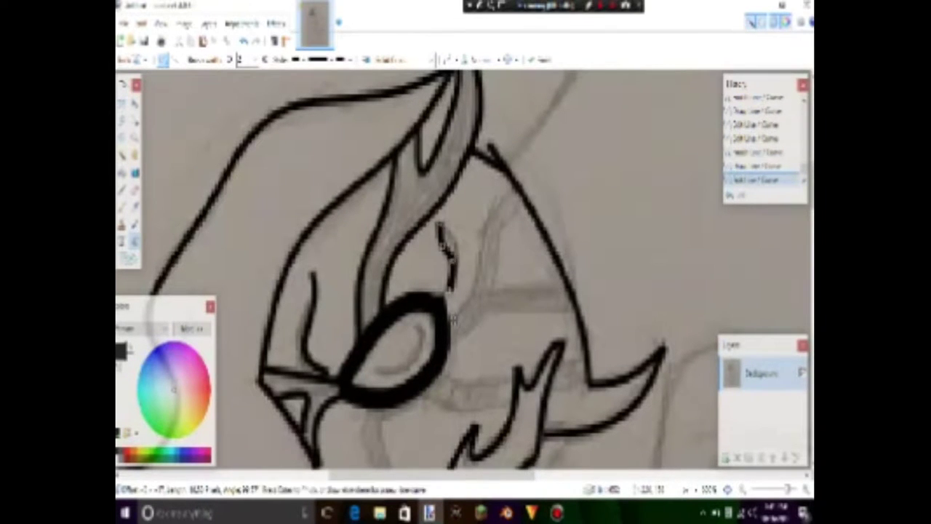
pyautogui.press('Return')
# - Trace both curved edges of the narrow stripe running from below the eye to the chin
pyautogui.scroll(-3, 452, 318)
pyautogui.scroll(1, 453, 318)
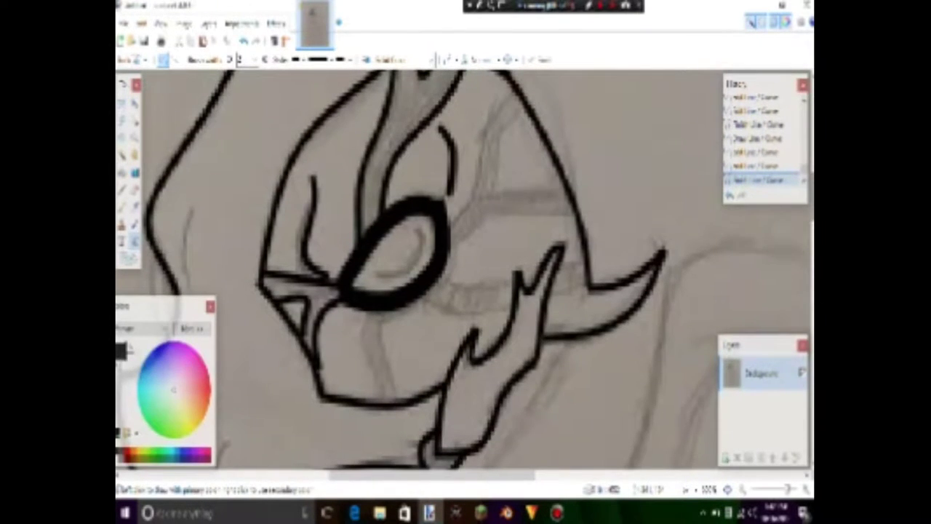
pyautogui.moveTo(389, 309); pyautogui.dragTo(394, 399)
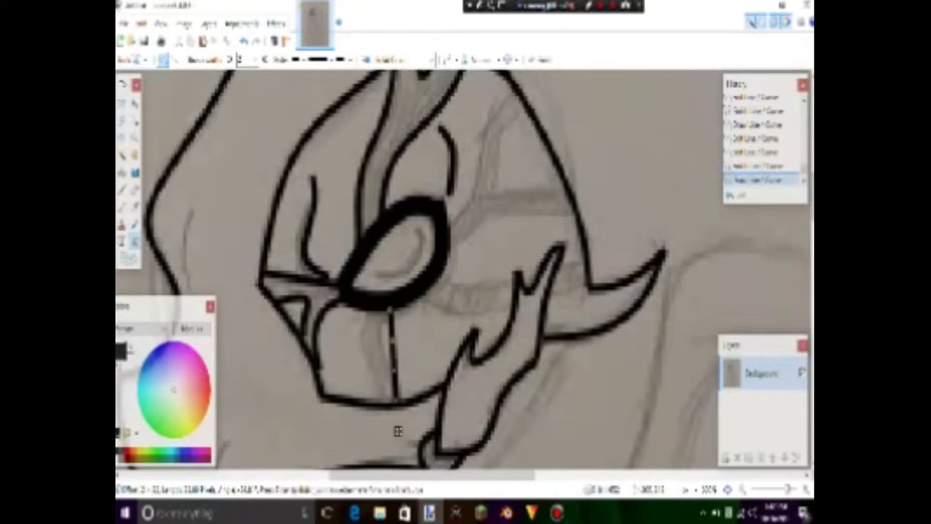
pyautogui.moveTo(377, 349); pyautogui.dragTo(365, 342)
pyautogui.press('Return')
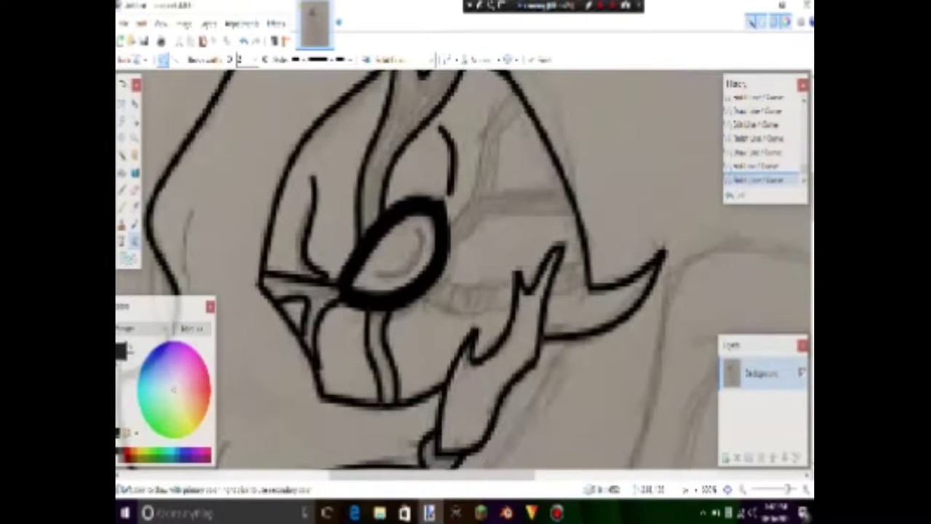
# - Trace the line from the eye's lower right edge across the clawed piece to the base of the horn
pyautogui.moveTo(466, 299); pyautogui.dragTo(465, 308)
pyautogui.press('Return')
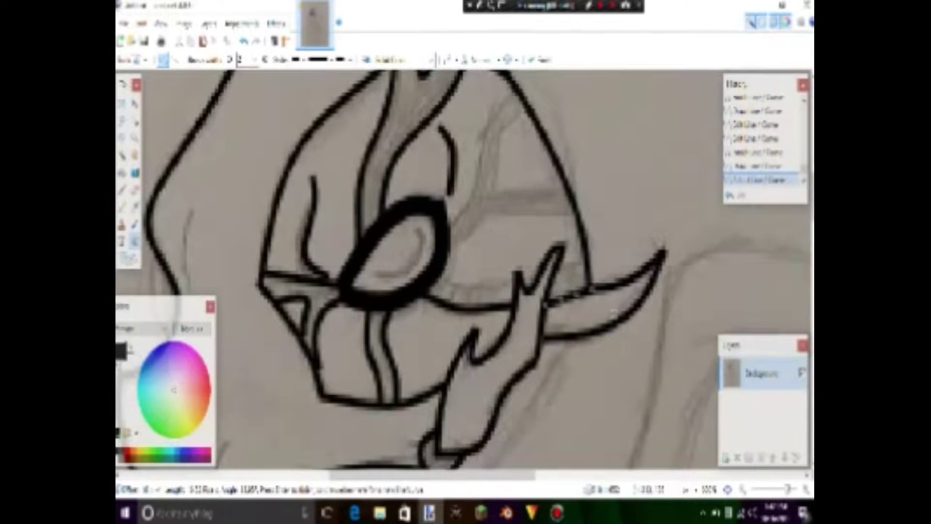
pyautogui.press('Return')
pyautogui.press('p')
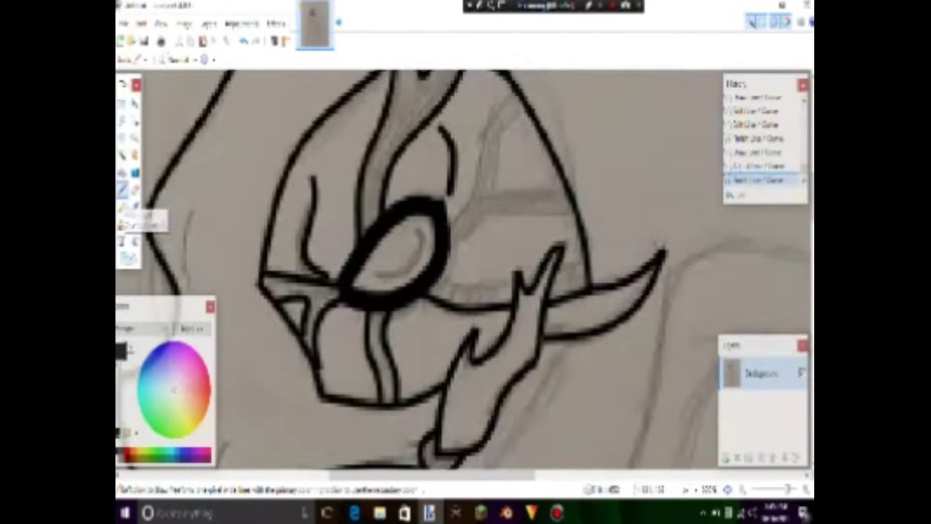
pyautogui.press('o')
pyautogui.click(136, 241)
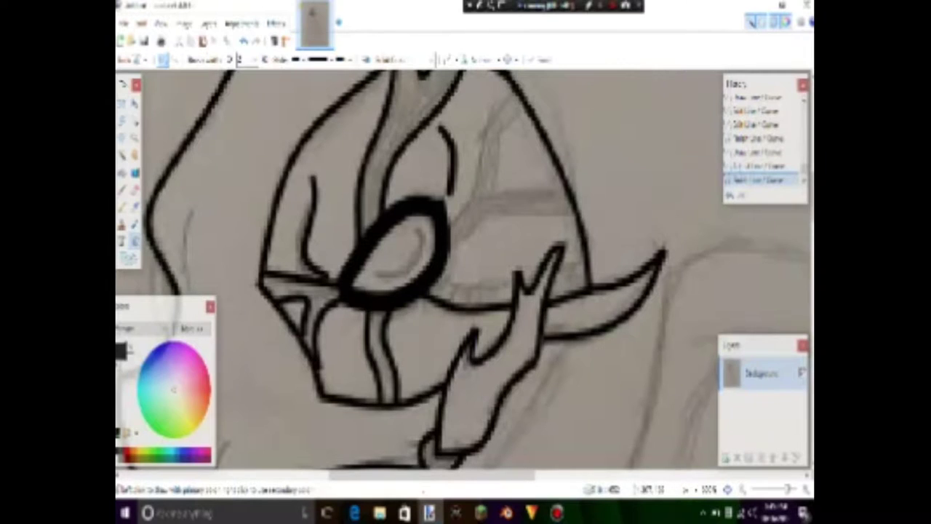
# - Trace the upper and lower edges of the antenna stalk rising from the top of the head as curves
pyautogui.scroll(3, 466, 269)
pyautogui.moveTo(470, 254); pyautogui.dragTo(613, 129)
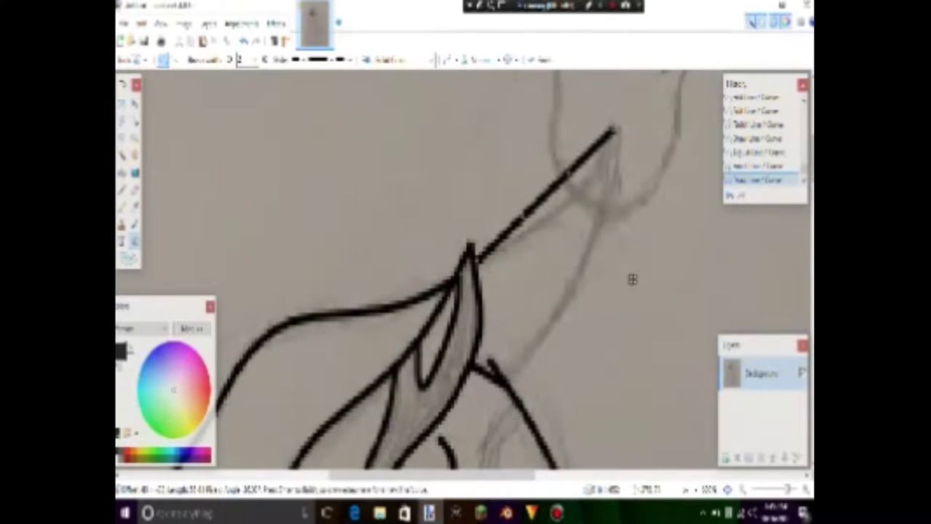
pyautogui.moveTo(541, 190); pyautogui.dragTo(553, 205)
pyautogui.moveTo(502, 373); pyautogui.dragTo(617, 162)
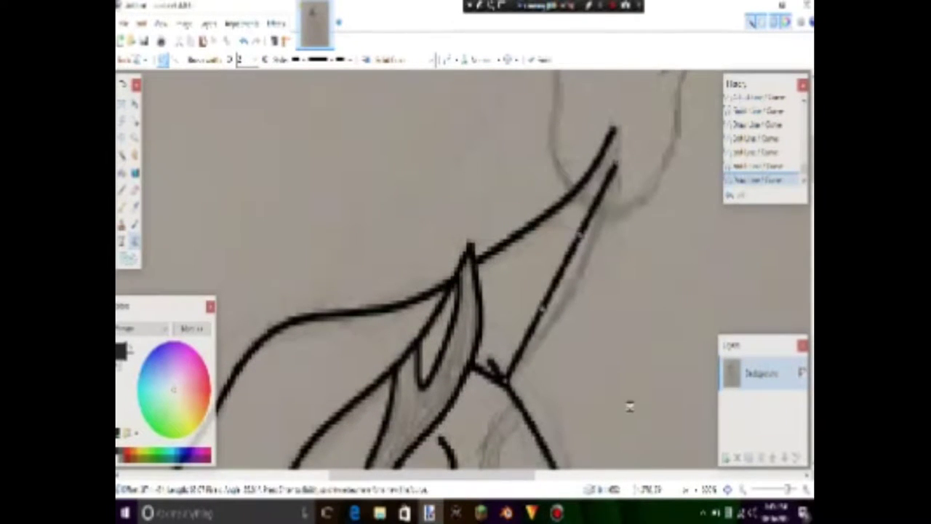
pyautogui.moveTo(560, 276); pyautogui.dragTo(564, 271)
# - Trace the left outline of the flame at the antenna's end, from the stalk up to the first small tip
pyautogui.scroll(3, 466, 269)
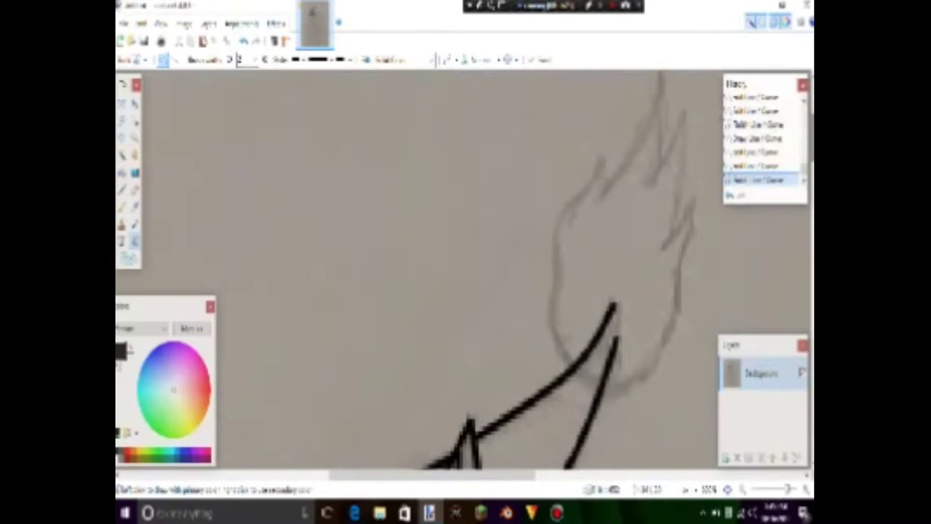
pyautogui.hscroll(2, 465, 269)
pyautogui.moveTo(460, 363)
pyautogui.mouseDown()
pyautogui.moveTo(488, 156)
pyautogui.moveTo(438, 254)
pyautogui.moveTo(446, 232)
pyautogui.mouseUp()
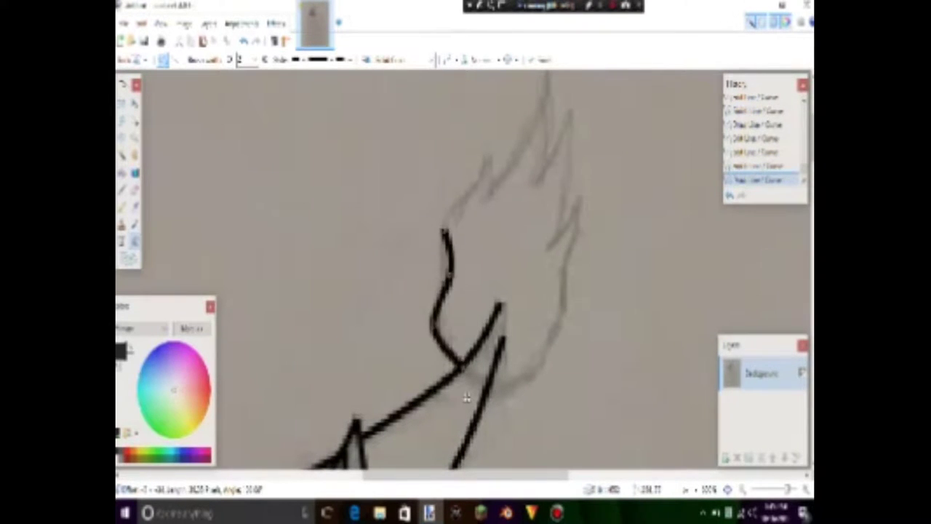
pyautogui.moveTo(441, 306); pyautogui.dragTo(447, 278)
pyautogui.press('Return')
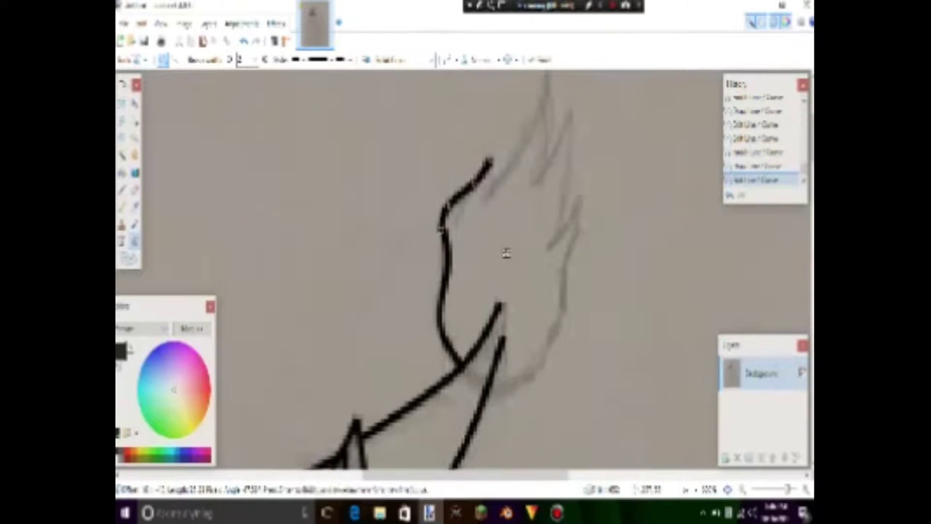
# - Trace the left edges of the flame's two tall tongues and its small right-hand tongue as curves
pyautogui.scroll(5, 506, 252)
pyautogui.scroll(-3, 560, 245)
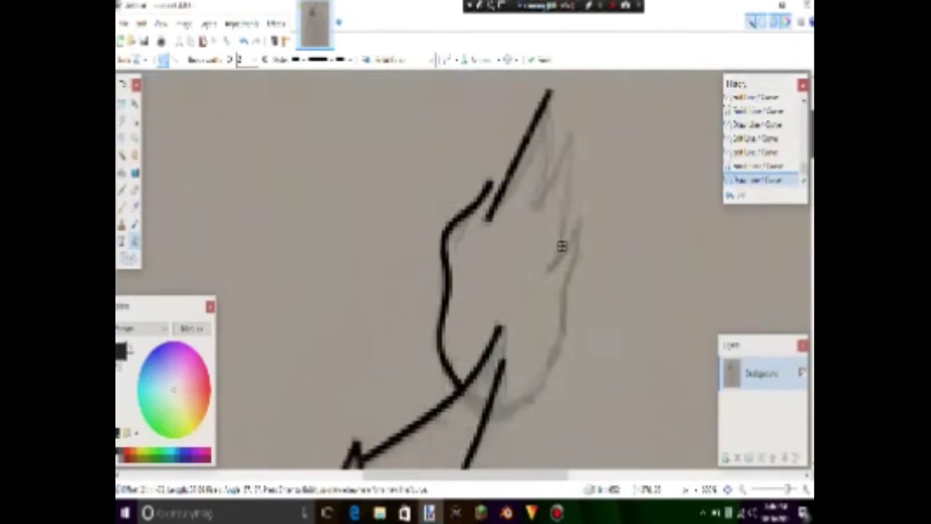
pyautogui.scroll(1, 559, 281)
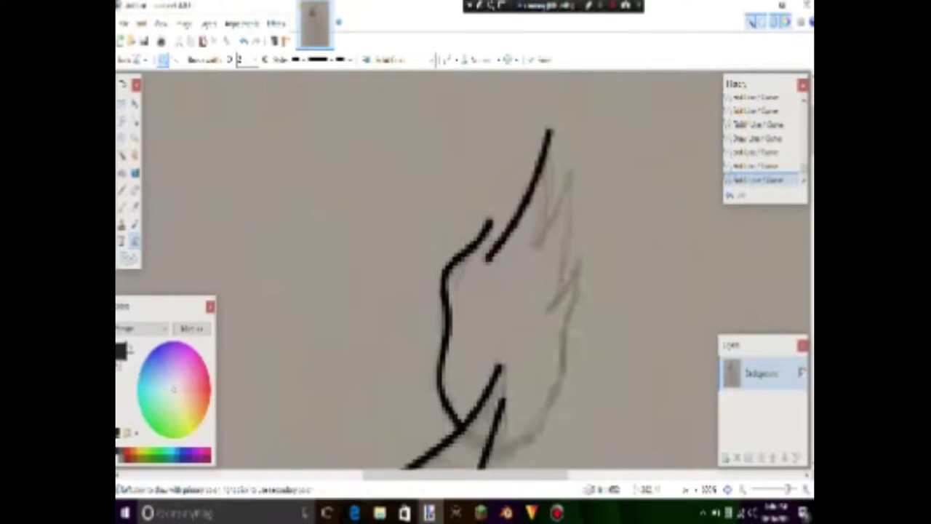
pyautogui.moveTo(584, 275); pyautogui.dragTo(584, 275)
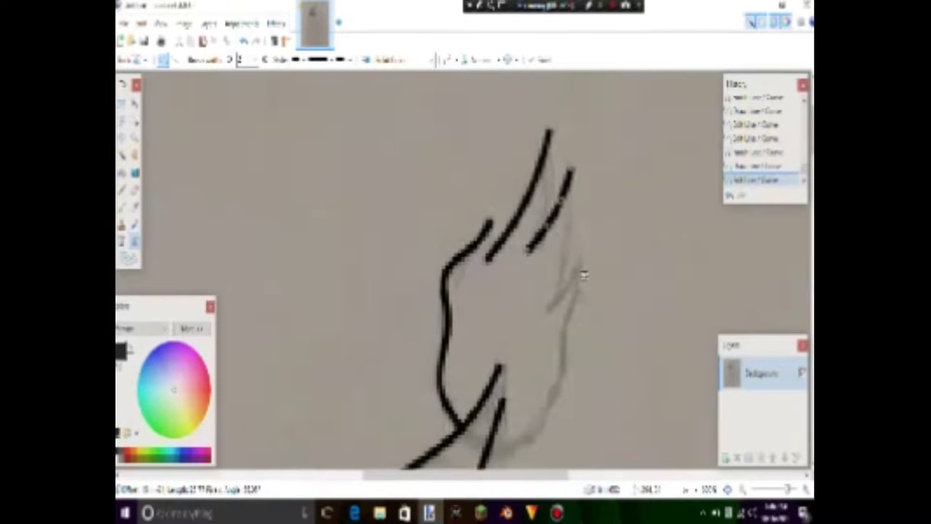
pyautogui.press('Return')
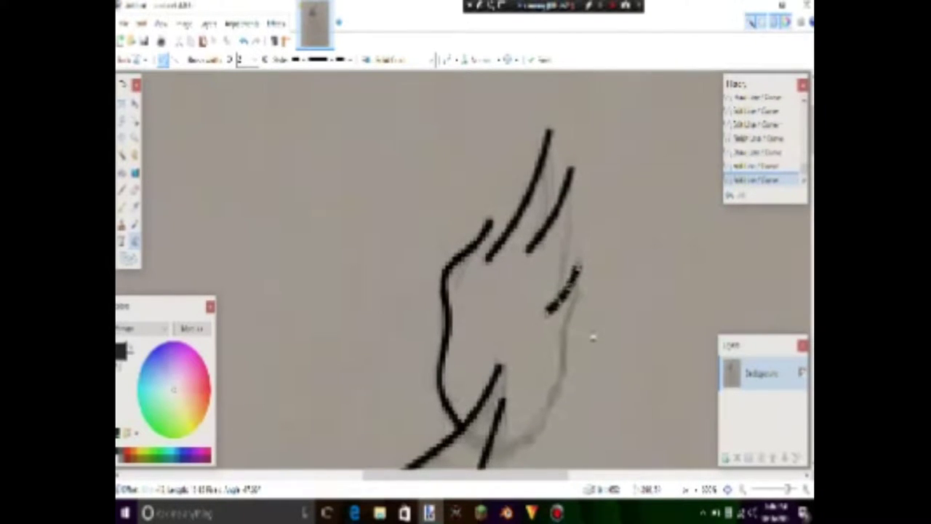
# - Trace the flame's right side from the small right-hand tip down around its rounded base to the stalk
pyautogui.scroll(-3, 592, 336)
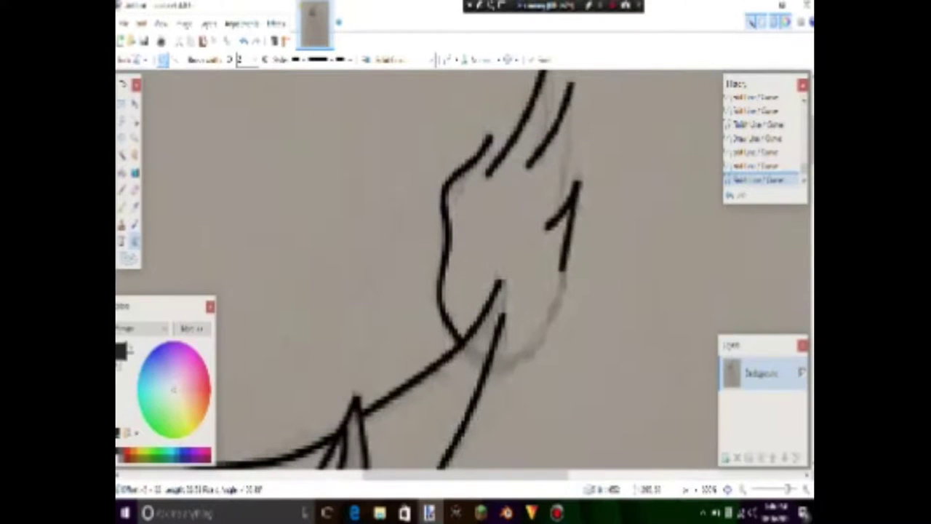
pyautogui.press('Return')
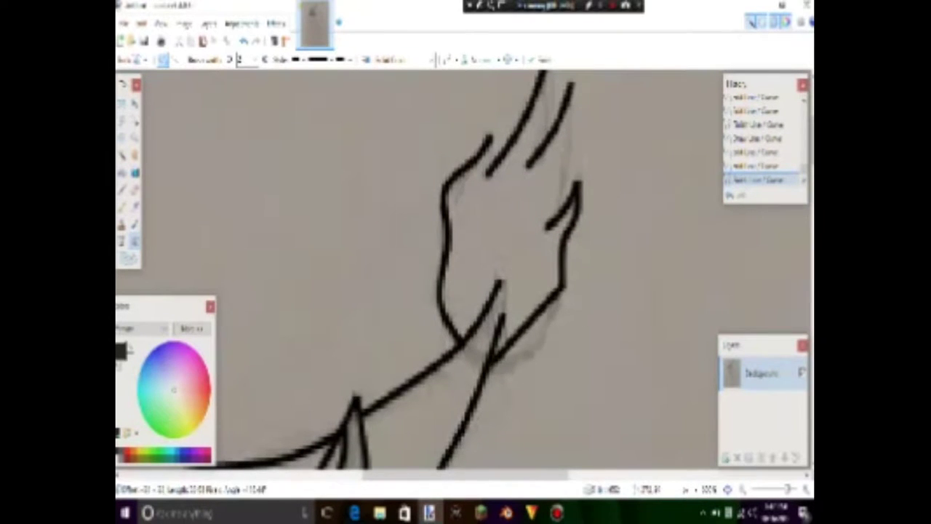
pyautogui.press('Return')
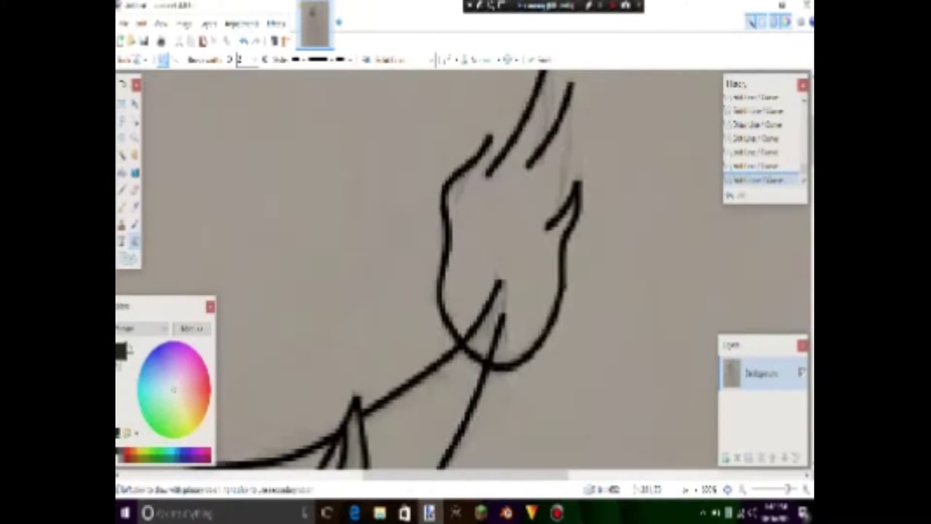
# - Close the flame outline by tracing the right edges of its upper tongues down into the notches between them
pyautogui.scroll(3, 466, 269)
pyautogui.scroll(-1, 465, 270)
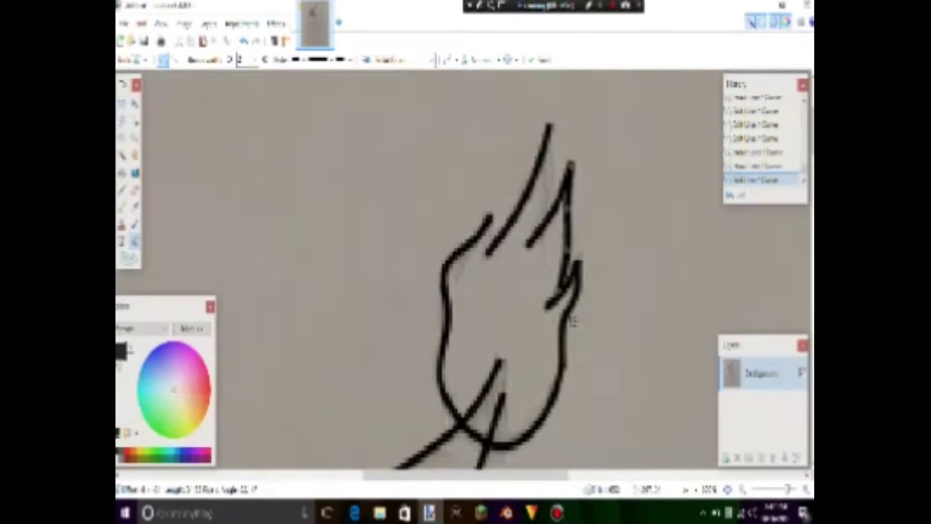
pyautogui.moveTo(572, 320)
pyautogui.mouseDown()
pyautogui.moveTo(558, 287)
pyautogui.moveTo(491, 236)
pyautogui.moveTo(490, 276)
pyautogui.moveTo(556, 261)
pyautogui.mouseUp()
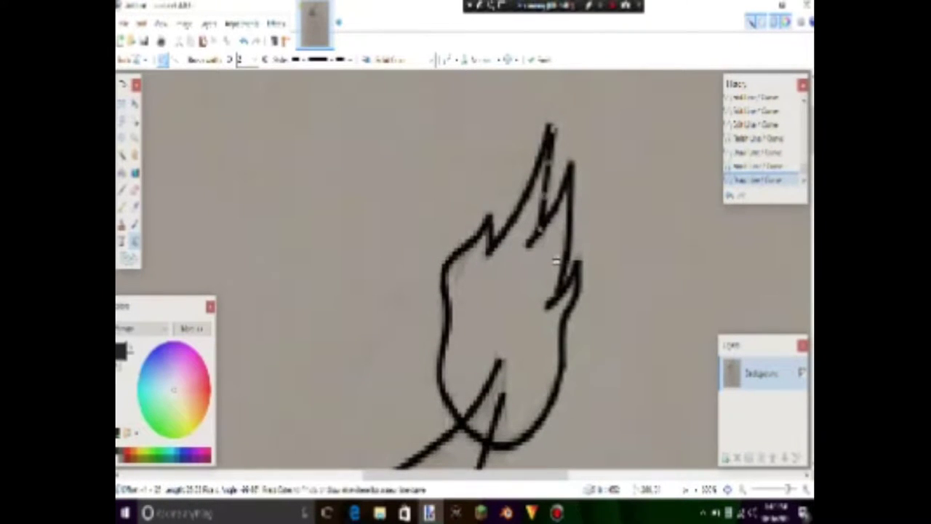
pyautogui.press('Return')
# - Trace the curved lower jaw line beneath the mouth and the short crease above the hood's pointed lower tip
pyautogui.scroll(-3, 466, 269)
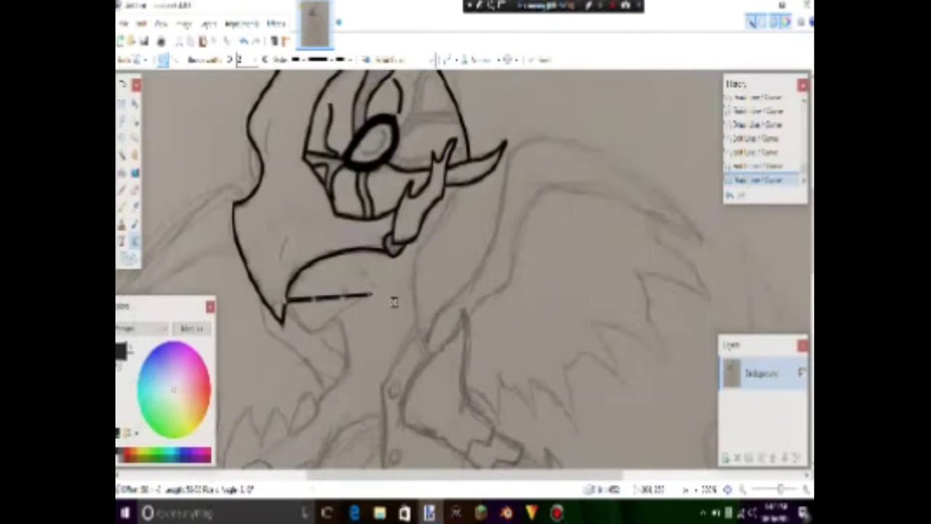
pyautogui.moveTo(393, 302); pyautogui.dragTo(393, 302)
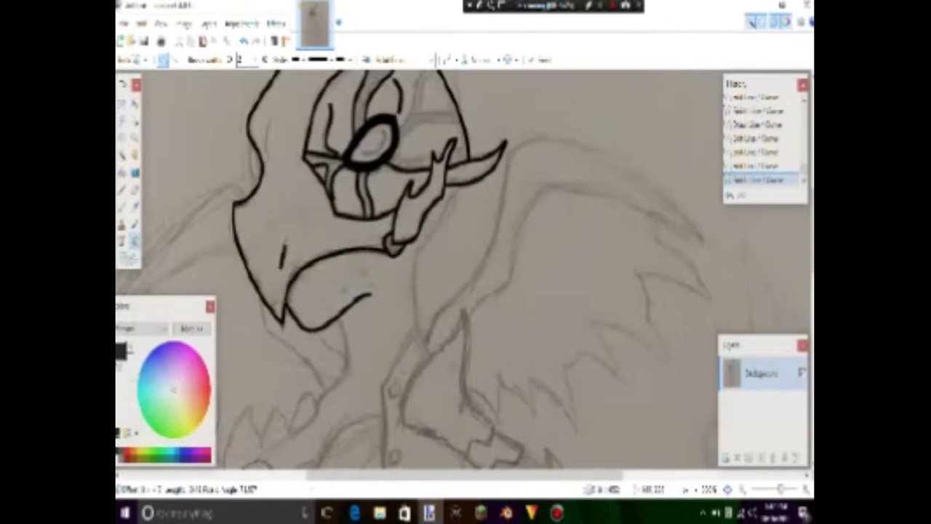
pyautogui.scroll(4, 294, 354)
pyautogui.scroll(-4, 294, 354)
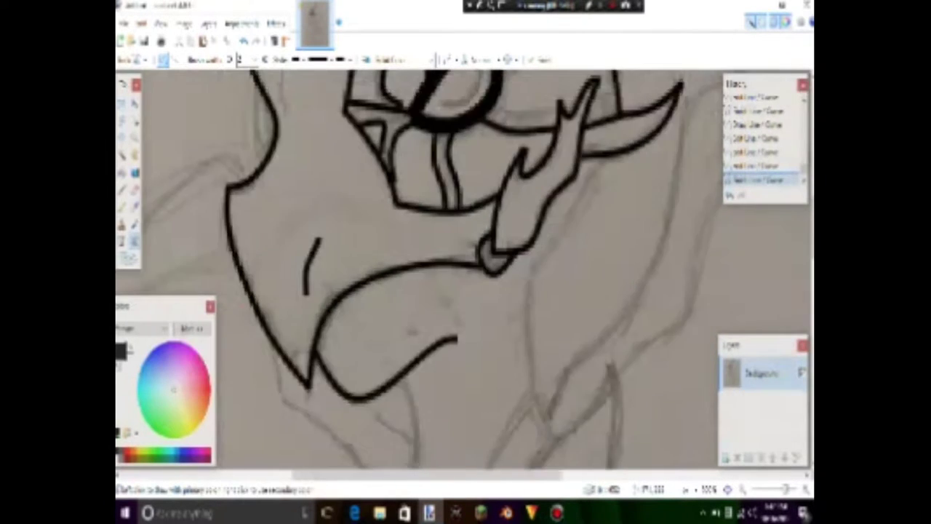
# - Trace the short curved crease inside the hood's left edge, level with the eye
pyautogui.scroll(4, 295, 354)
pyautogui.scroll(10, 465, 269)
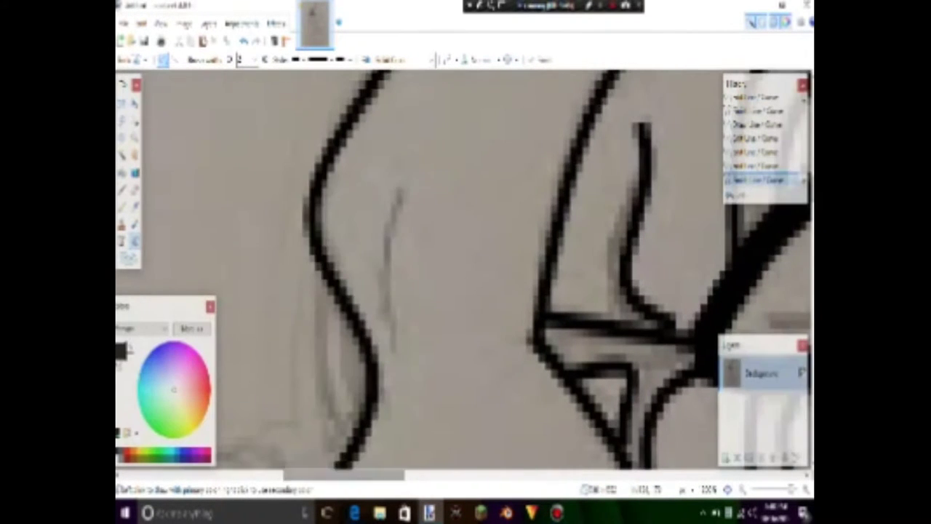
pyautogui.moveTo(405, 182); pyautogui.dragTo(394, 352)
pyautogui.moveTo(396, 291); pyautogui.dragTo(387, 302)
# - Trace the curved markings on the face to the right of the eye, reaching to the head's right edge
pyautogui.scroll(-4, 405, 378)
pyautogui.scroll(2, 405, 378)
pyautogui.hscroll(5, 465, 269)
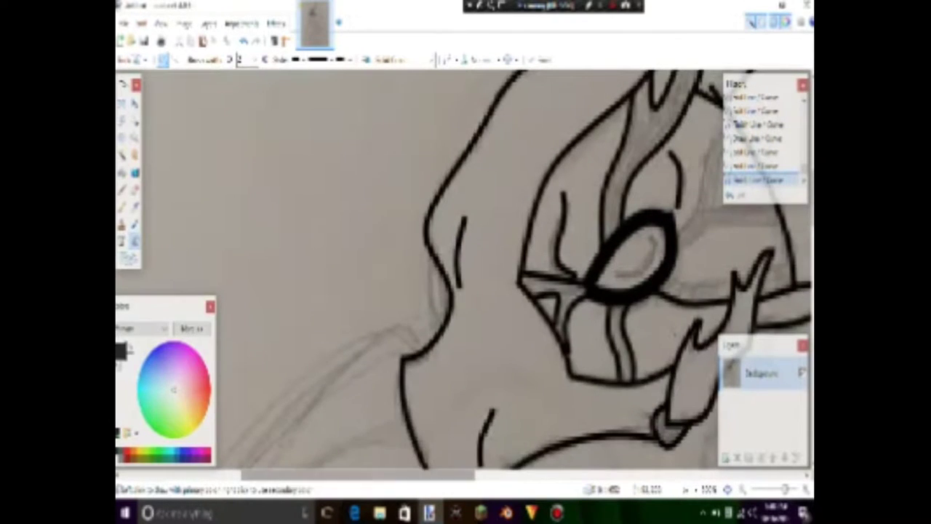
pyautogui.moveTo(407, 80); pyautogui.dragTo(347, 218)
pyautogui.moveTo(393, 138); pyautogui.dragTo(368, 182)
pyautogui.moveTo(420, 105); pyautogui.dragTo(480, 215)
pyautogui.moveTo(407, 135); pyautogui.dragTo(397, 160)
pyautogui.moveTo(444, 213)
pyautogui.mouseDown()
pyautogui.moveTo(476, 217)
pyautogui.moveTo(431, 209)
pyautogui.mouseUp()
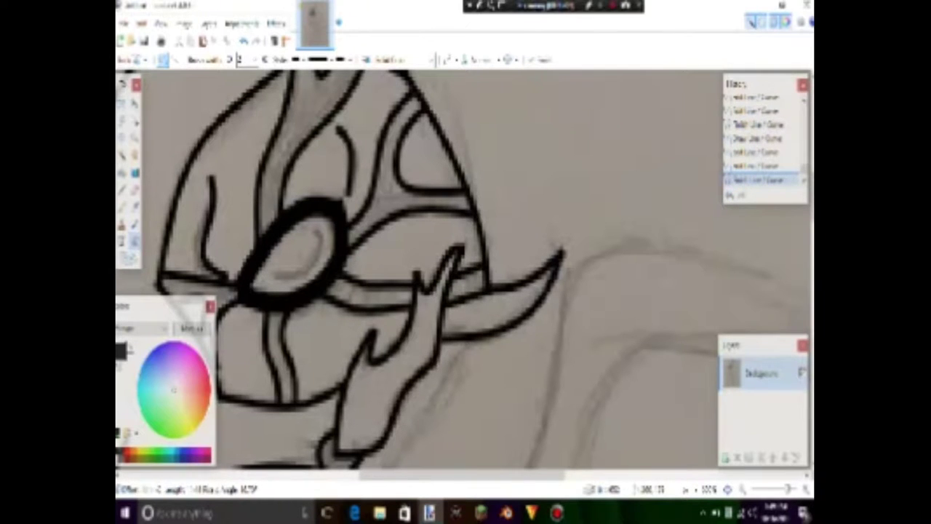
pyautogui.press('Return')
# - Trace the right edge of the neck as a curve from below the horn's base down to the shoulder
pyautogui.scroll(-3, 437, 269)
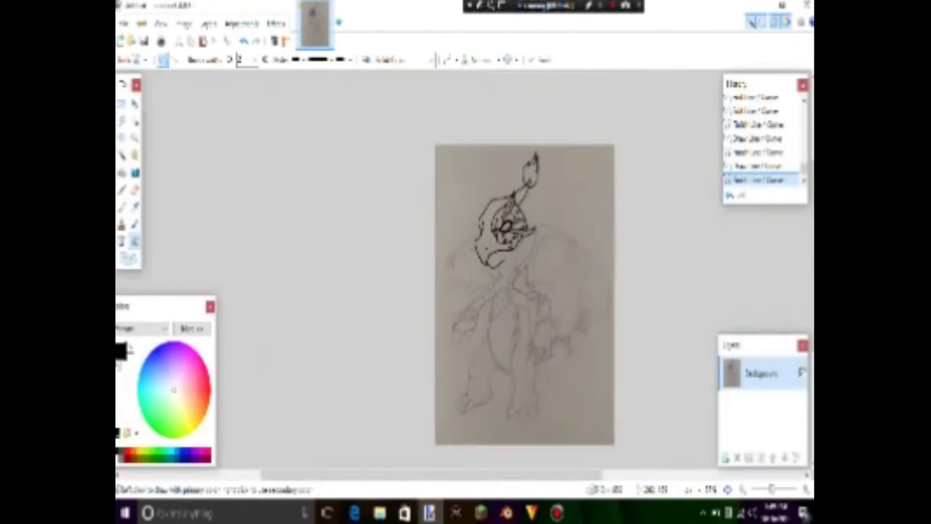
pyautogui.scroll(3, 437, 269)
pyautogui.moveTo(497, 144)
pyautogui.mouseDown()
pyautogui.moveTo(436, 333)
pyautogui.moveTo(455, 370)
pyautogui.mouseUp()
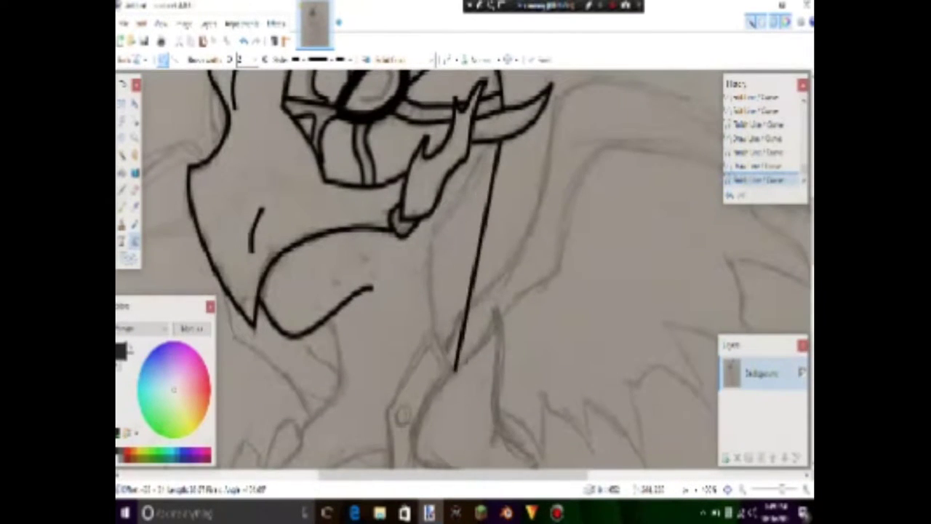
pyautogui.moveTo(475, 258); pyautogui.dragTo(433, 269)
pyautogui.press('Return')
pyautogui.scroll(-3, 505, 401)
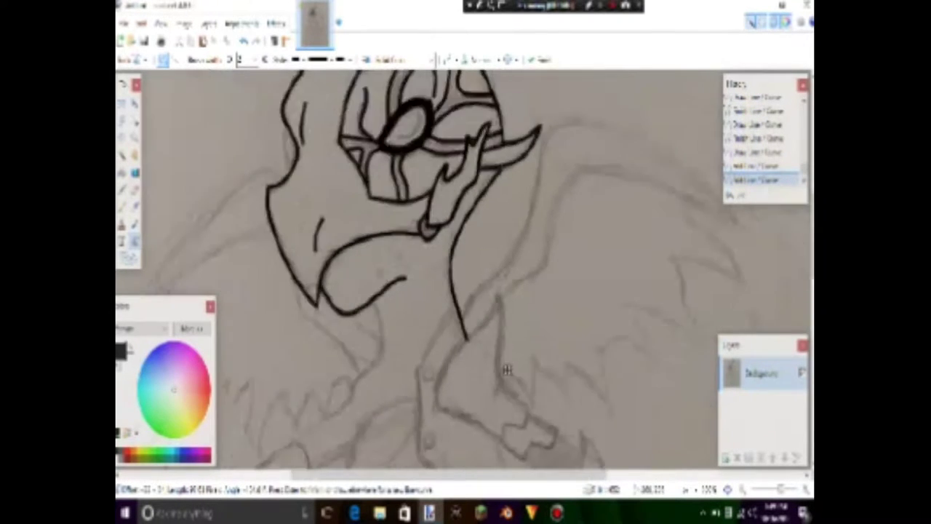
pyautogui.scroll(3, 506, 400)
pyautogui.press('Return')
pyautogui.scroll(-3, 505, 401)
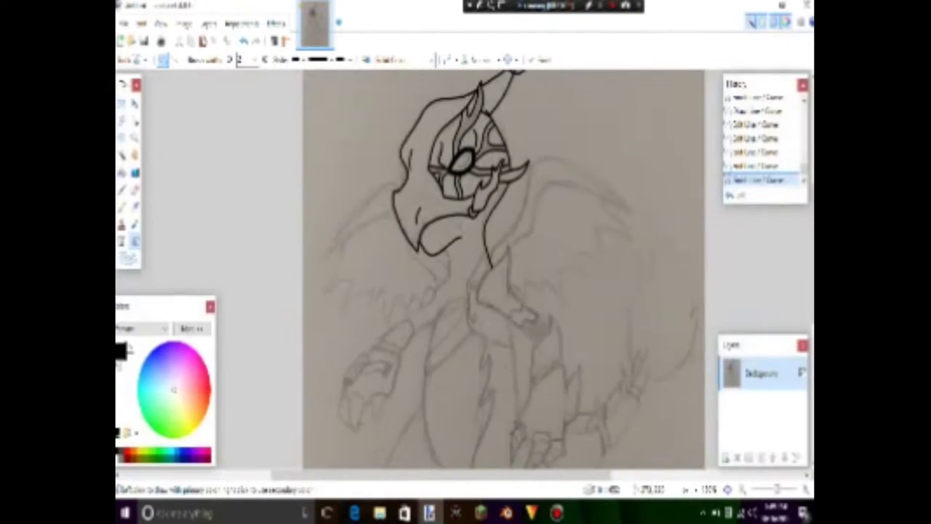
# - Trace the left edge of the neck as a curve from the lower jaw down to the left shoulder
pyautogui.scroll(2, 505, 401)
pyautogui.scroll(2, 429, 219)
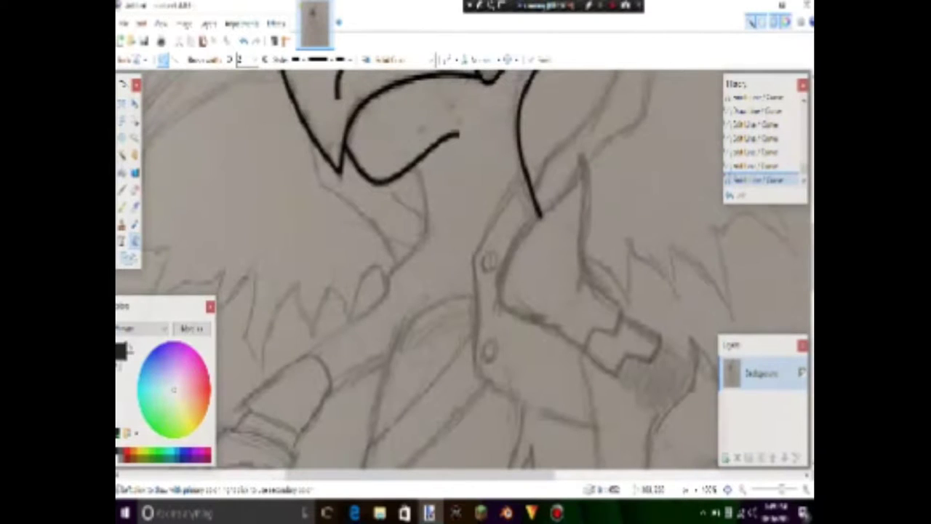
pyautogui.moveTo(408, 166); pyautogui.dragTo(389, 275)
pyautogui.moveTo(399, 222)
pyautogui.mouseDown()
pyautogui.moveTo(422, 233)
pyautogui.moveTo(420, 189)
pyautogui.mouseUp()
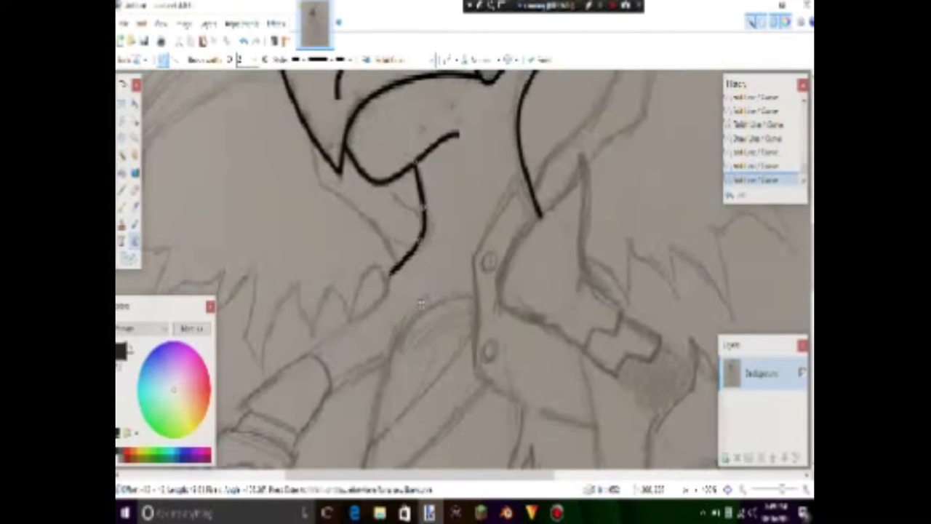
pyautogui.press('Return')
# - Trace the front edge of the buttoned vest from the neck down to its corner and along its lower hem
pyautogui.moveTo(524, 171); pyautogui.dragTo(475, 258)
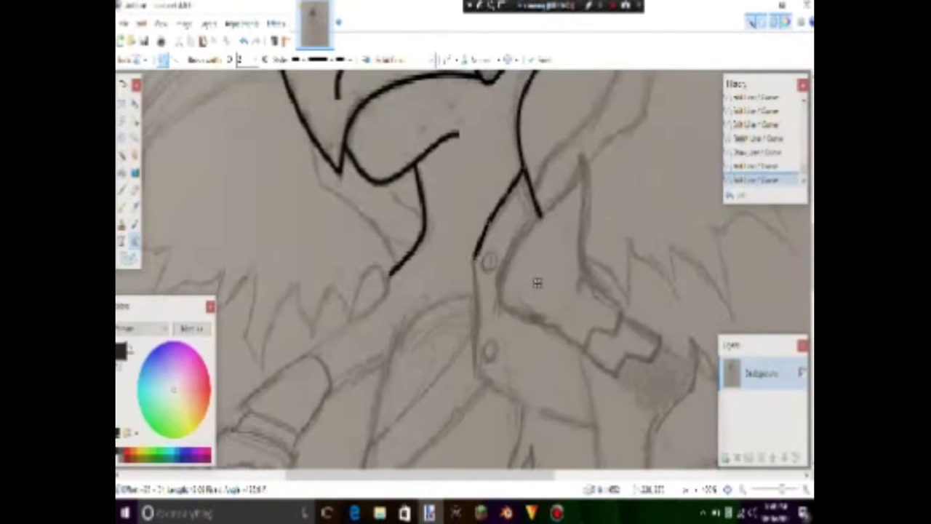
pyautogui.press('Return')
pyautogui.press('Return')
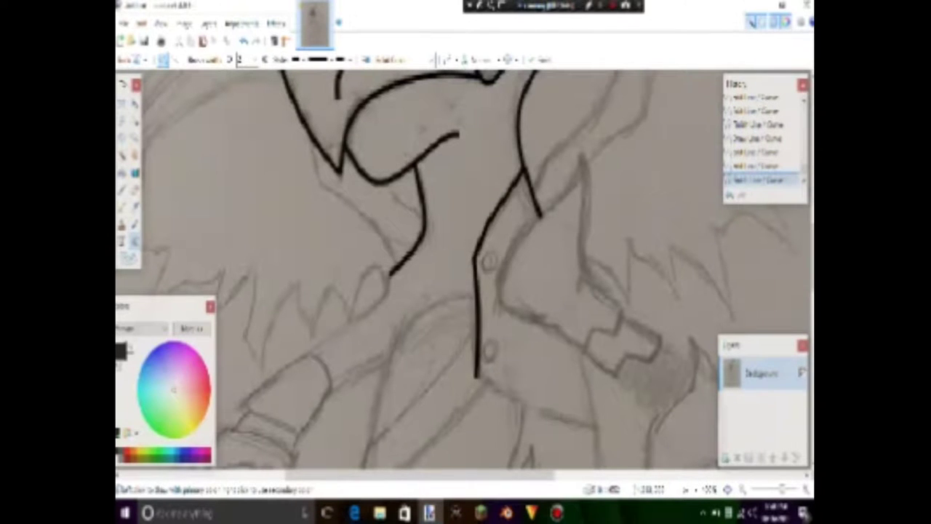
pyautogui.press('Return')
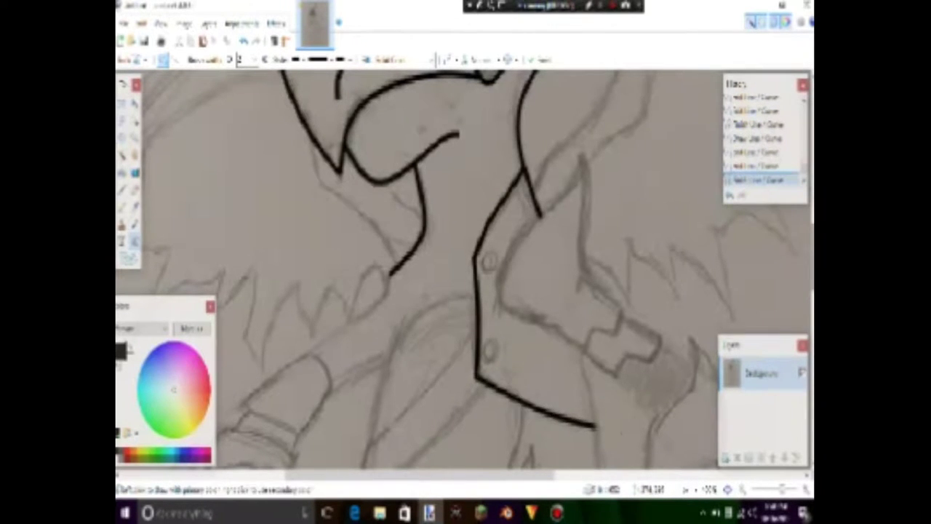
# - Trace the long side line of the body from below the right sleeve, past the vest's hem, to the hand
pyautogui.scroll(-3, 466, 270)
pyautogui.scroll(-1, 582, 269)
pyautogui.moveTo(578, 136)
pyautogui.mouseDown()
pyautogui.moveTo(598, 429)
pyautogui.moveTo(607, 410)
pyautogui.mouseUp()
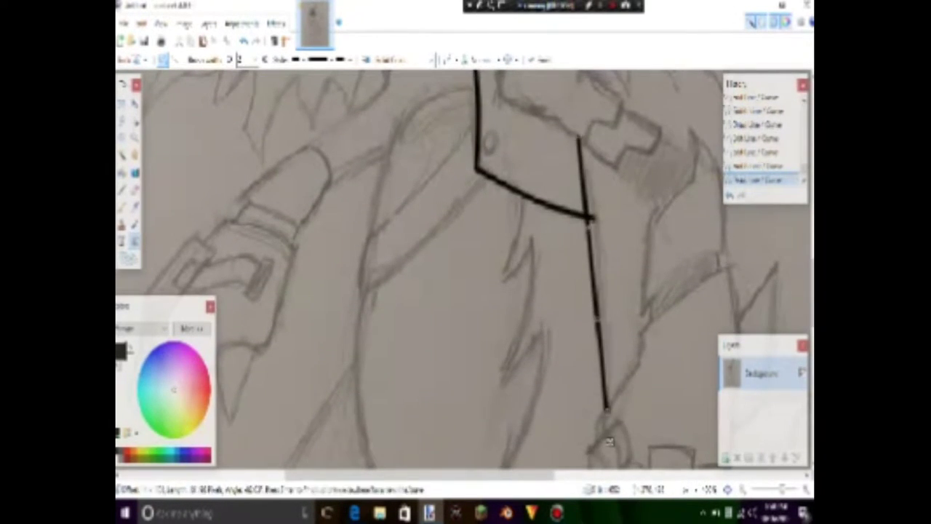
pyautogui.moveTo(597, 320); pyautogui.dragTo(604, 319)
pyautogui.press('Return')
# - Draw ellipse outlines over the two round buttons along the vest's front edge
pyautogui.scroll(-2, 609, 441)
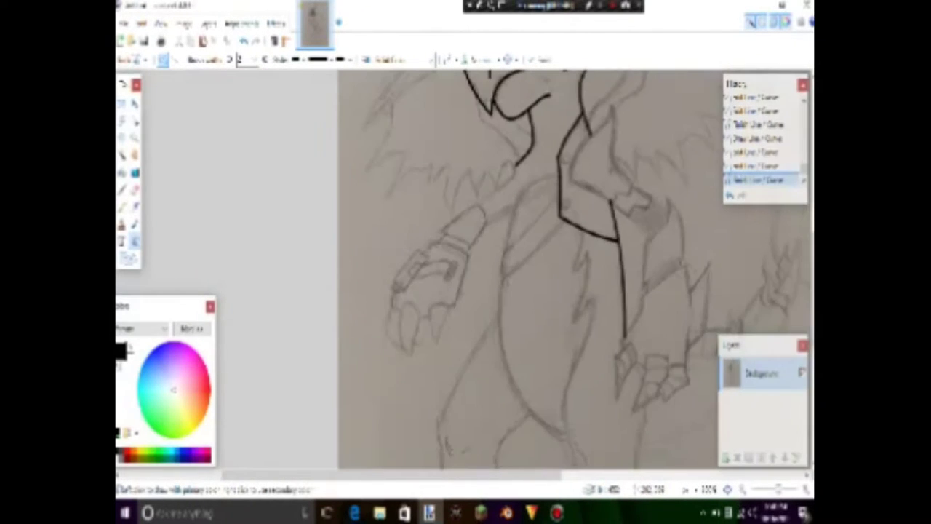
pyautogui.press('o')
pyautogui.scroll(3, 571, 237)
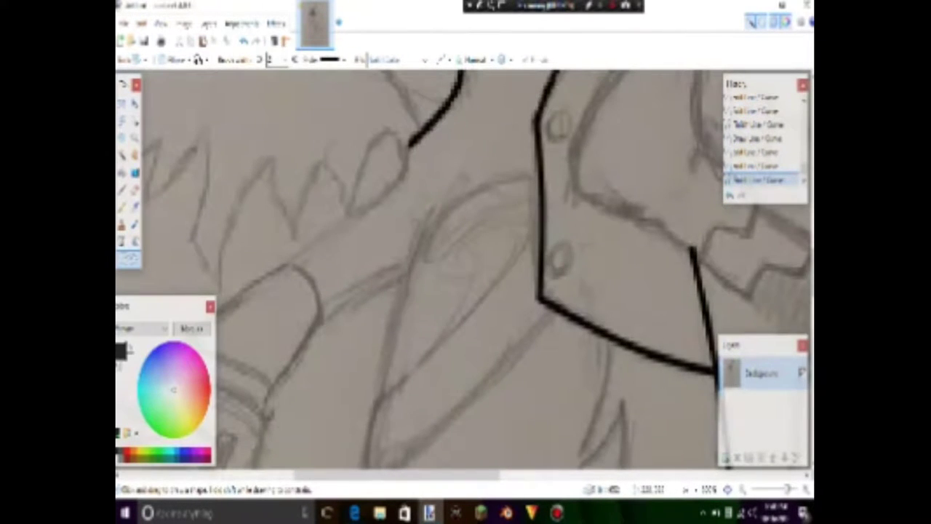
pyautogui.moveTo(549, 115)
pyautogui.mouseDown()
pyautogui.moveTo(571, 137)
pyautogui.moveTo(495, 323)
pyautogui.moveTo(494, 273)
pyautogui.moveTo(434, 273)
pyautogui.mouseUp()
pyautogui.hotkey('ctrl', 'z')
pyautogui.press('Return')
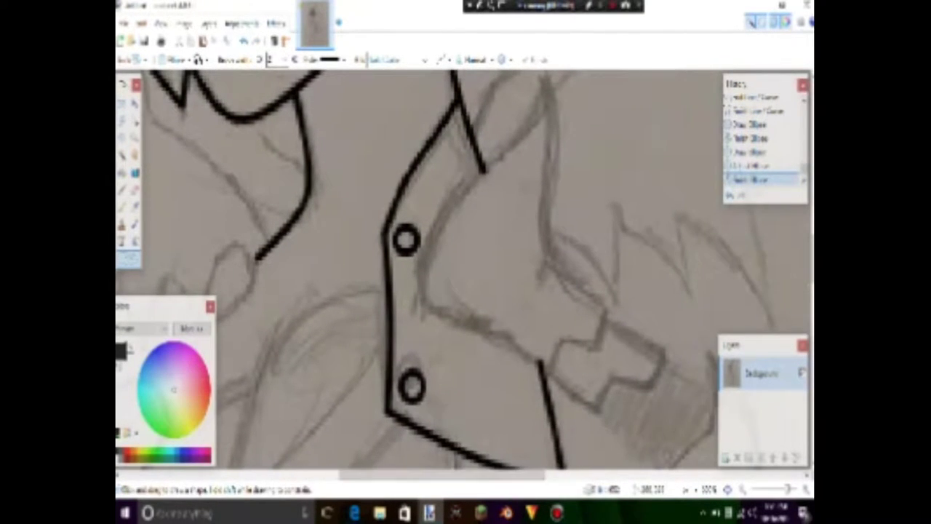
# - Trace the lower edge of the right shoulder piece and its left edge up to the pointed tip
pyautogui.moveTo(429, 305)
pyautogui.mouseDown()
pyautogui.moveTo(558, 357)
pyautogui.moveTo(426, 245)
pyautogui.moveTo(421, 309)
pyautogui.mouseUp()
pyautogui.hotkey('ctrl', 'z')
pyautogui.moveTo(487, 336); pyautogui.dragTo(484, 329)
pyautogui.moveTo(422, 309); pyautogui.dragTo(547, 78)
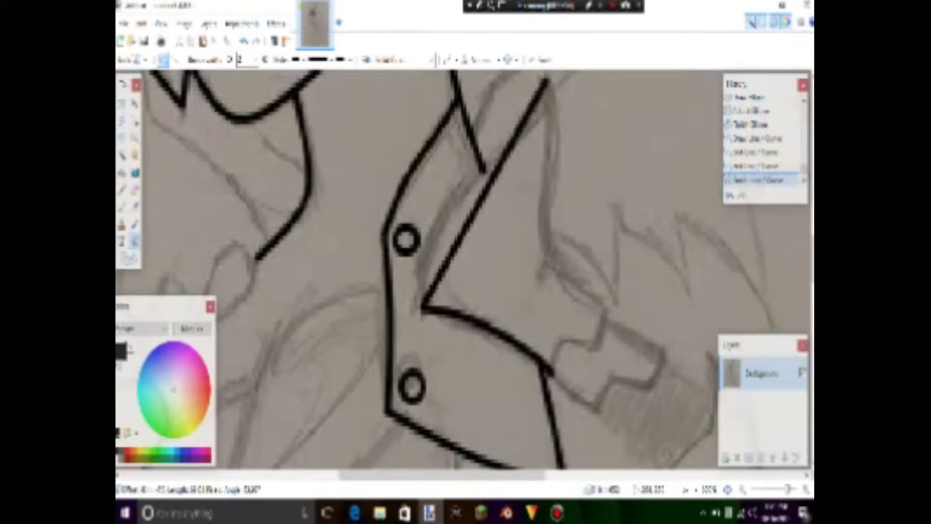
pyautogui.moveTo(466, 218); pyautogui.dragTo(477, 211)
# - Trace the right edge of the shoulder piece as a curve from the pointed tip down to the jagged cuff
pyautogui.moveTo(558, 332); pyautogui.dragTo(559, 396)
pyautogui.moveTo(603, 373)
pyautogui.mouseDown()
pyautogui.moveTo(551, 197)
pyautogui.moveTo(546, 143)
pyautogui.mouseUp()
pyautogui.moveTo(560, 240); pyautogui.dragTo(549, 218)
pyautogui.moveTo(564, 305); pyautogui.dragTo(546, 313)
pyautogui.click(611, 399)
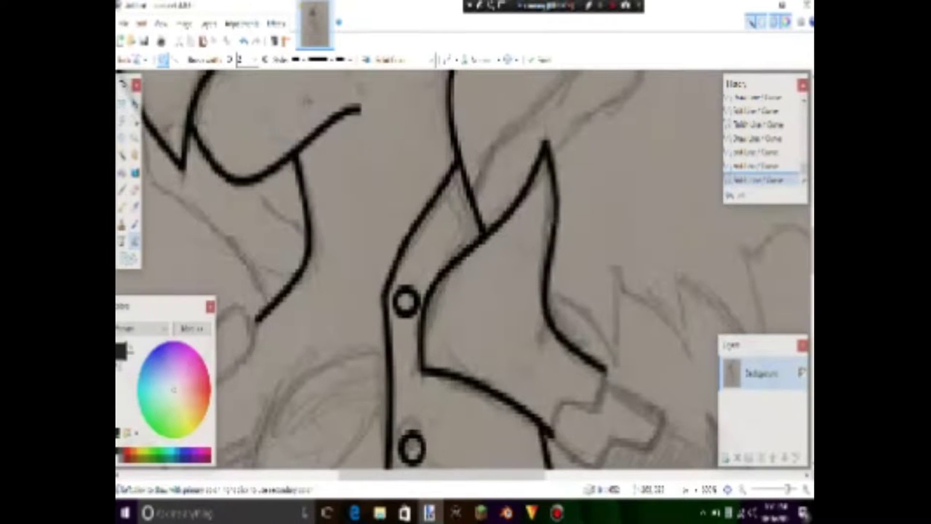
# - Trace the jagged cuff edge of the right shoulder piece and outline the notched arm segment directly below it
pyautogui.moveTo(598, 406); pyautogui.dragTo(551, 431)
pyautogui.click(618, 454)
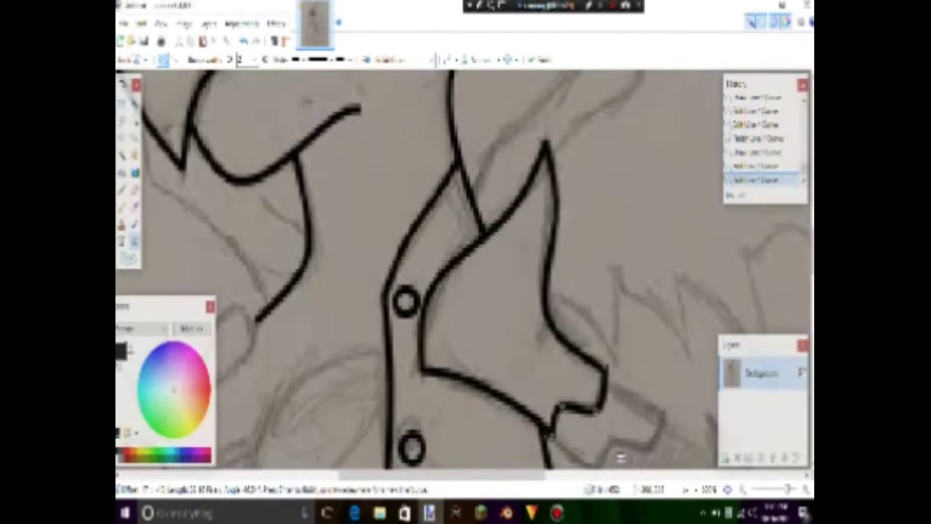
pyautogui.moveTo(618, 454)
pyautogui.mouseDown()
pyautogui.moveTo(621, 244)
pyautogui.moveTo(617, 312)
pyautogui.mouseUp()
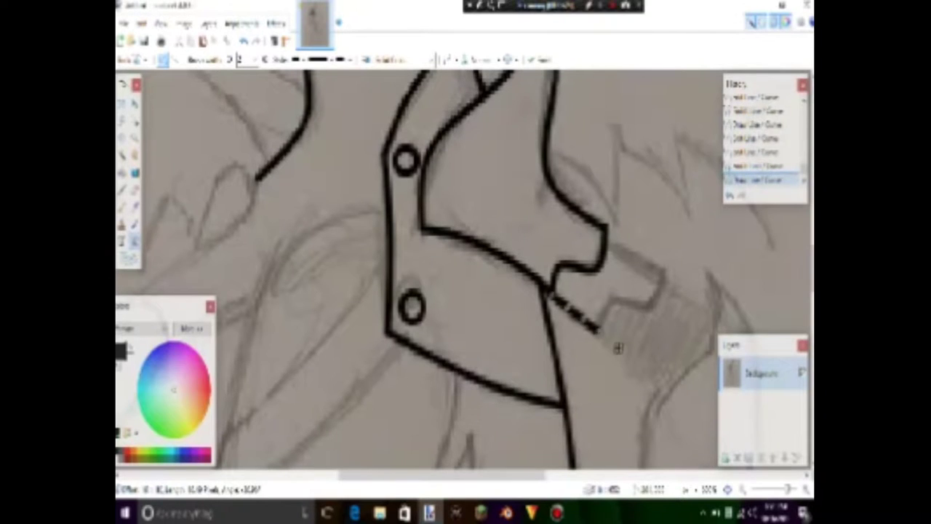
pyautogui.moveTo(605, 244)
pyautogui.mouseDown()
pyautogui.moveTo(667, 275)
pyautogui.moveTo(658, 305)
pyautogui.moveTo(626, 294)
pyautogui.moveTo(600, 331)
pyautogui.mouseUp()
pyautogui.moveTo(442, 474); pyautogui.dragTo(480, 474)
pyautogui.scroll(-1, 465, 269)
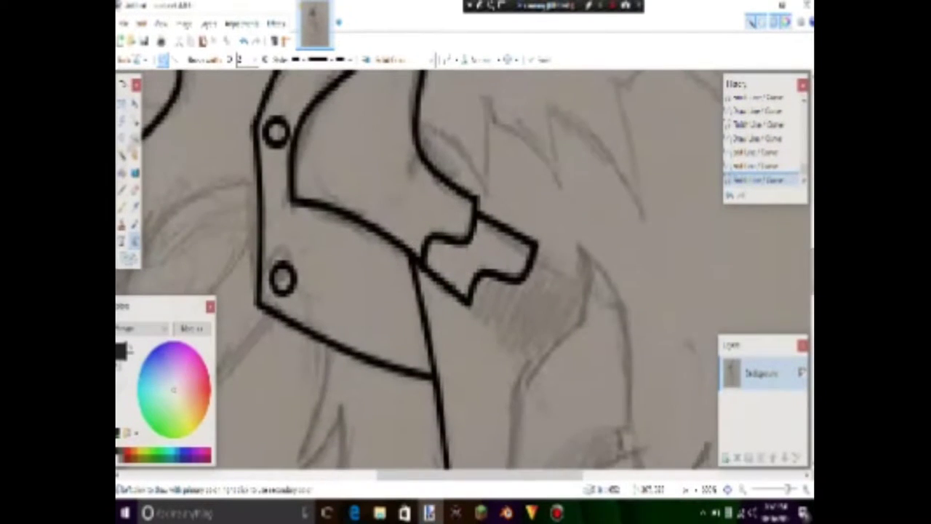
# - Trace the two straight edges of the shaded arm section between the notched segment and the forearm guard
pyautogui.moveTo(466, 302); pyautogui.dragTo(542, 365)
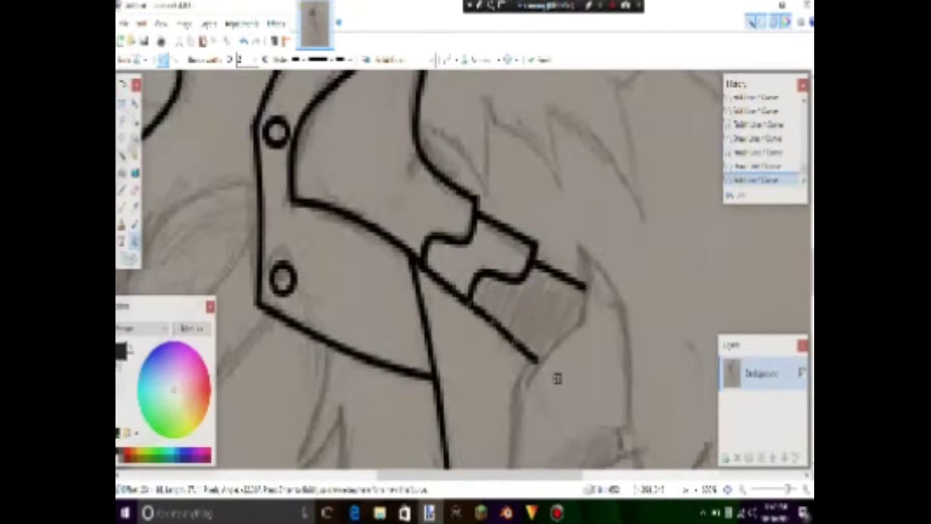
pyautogui.scroll(-1, 557, 376)
pyautogui.scroll(-3, 465, 269)
pyautogui.scroll(3, 465, 269)
pyautogui.scroll(-3, 465, 269)
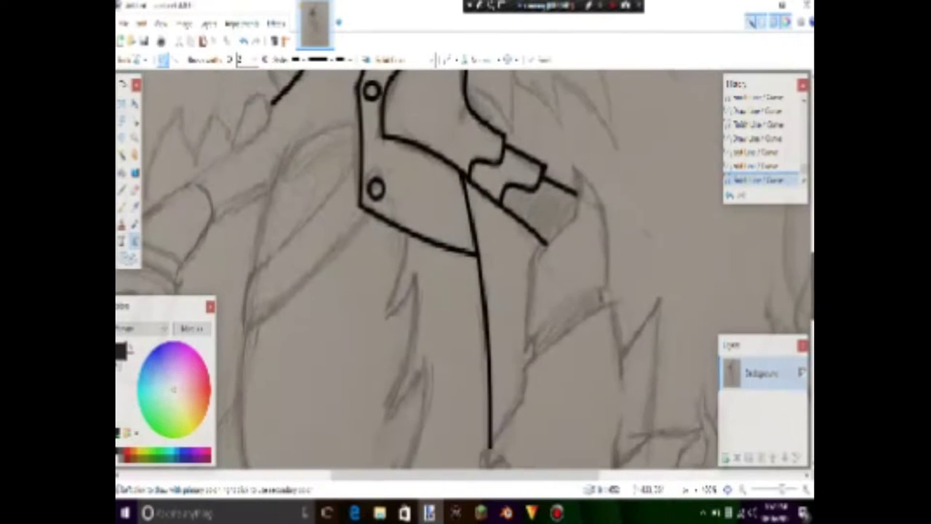
# - Outline the forearm guard with its curved upper edge, pointed tip, outer side, arched lower edge and inner side
pyautogui.moveTo(575, 166); pyautogui.dragTo(531, 263)
pyautogui.moveTo(560, 218); pyautogui.dragTo(578, 207)
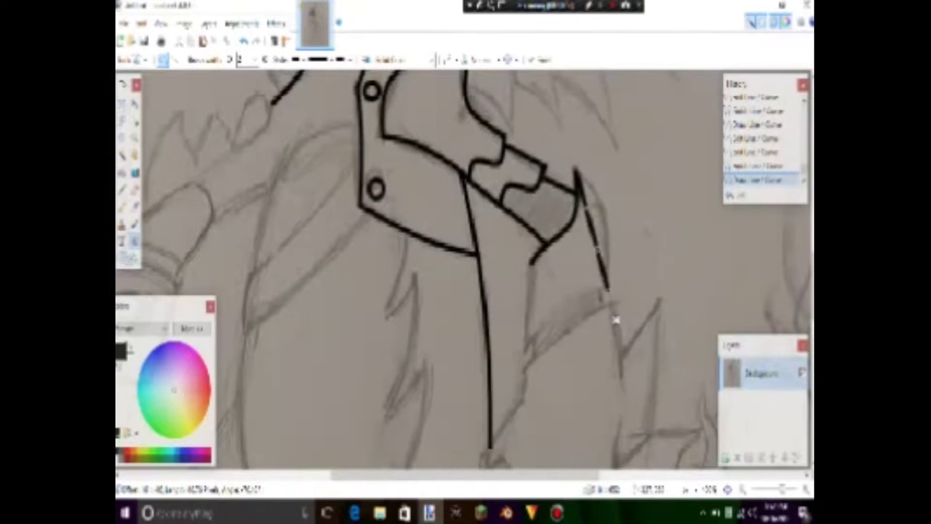
pyautogui.moveTo(596, 247); pyautogui.dragTo(612, 315)
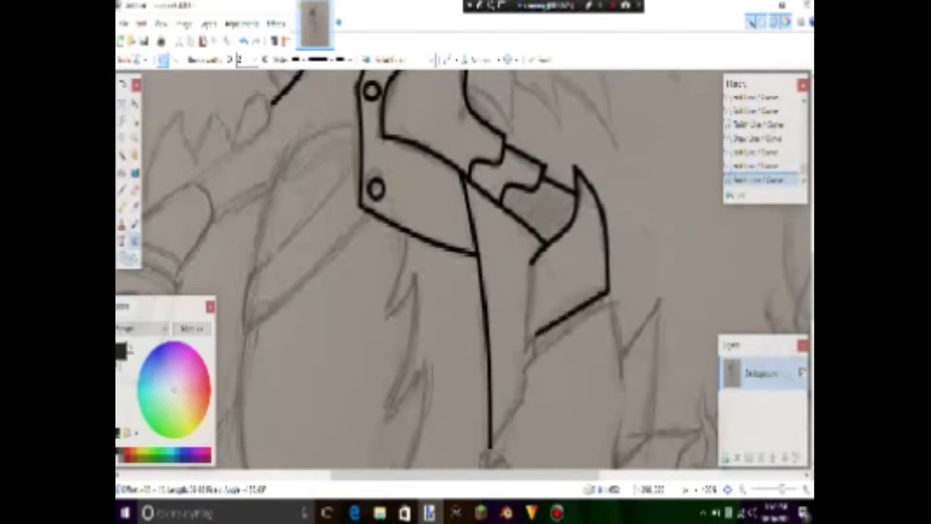
pyautogui.moveTo(535, 335); pyautogui.dragTo(525, 352)
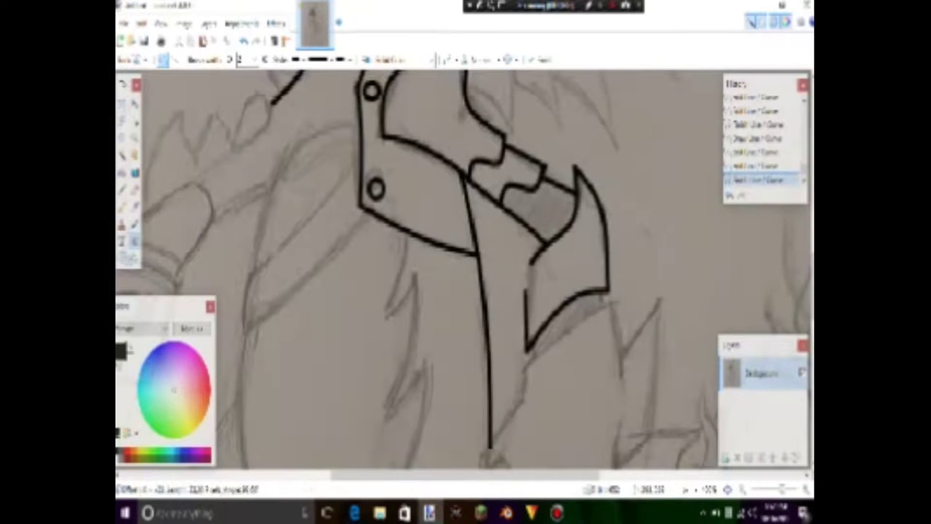
# - Trace the lower forearm's outer edge in two parts and the straight-edged pointed fin projecting from it
pyautogui.scroll(-4, 466, 269)
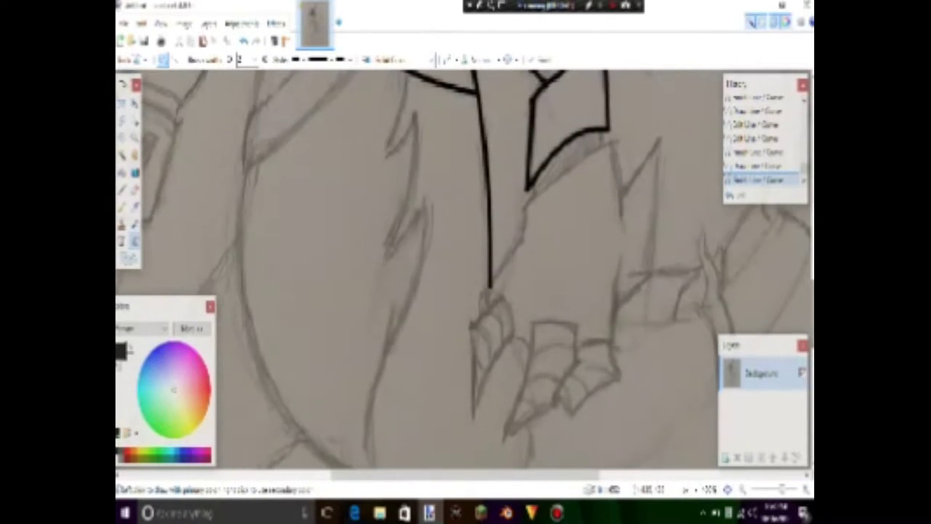
pyautogui.moveTo(628, 266); pyautogui.dragTo(630, 270)
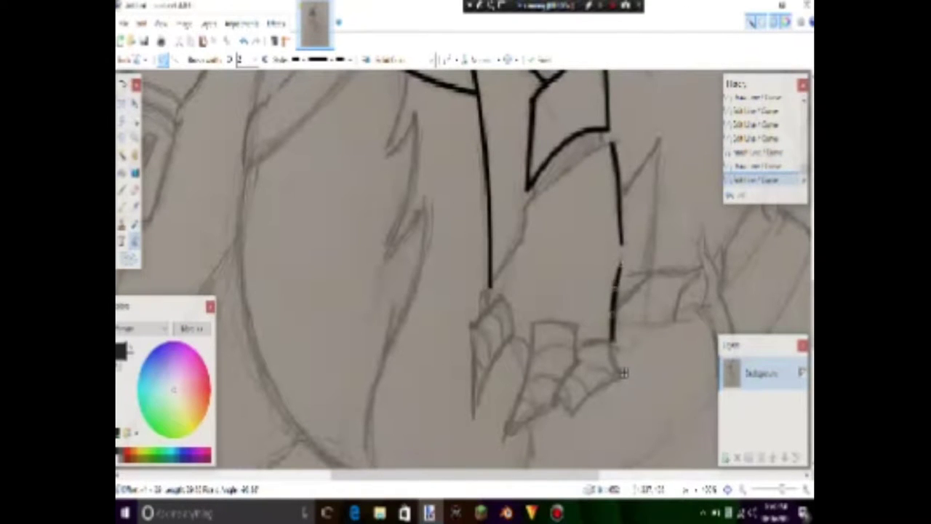
pyautogui.moveTo(613, 311); pyautogui.dragTo(658, 141)
pyautogui.hotkey('ctrl', 'z')
pyautogui.hotkey('ctrl', 'z')
pyautogui.hotkey('ctrl', 'z')
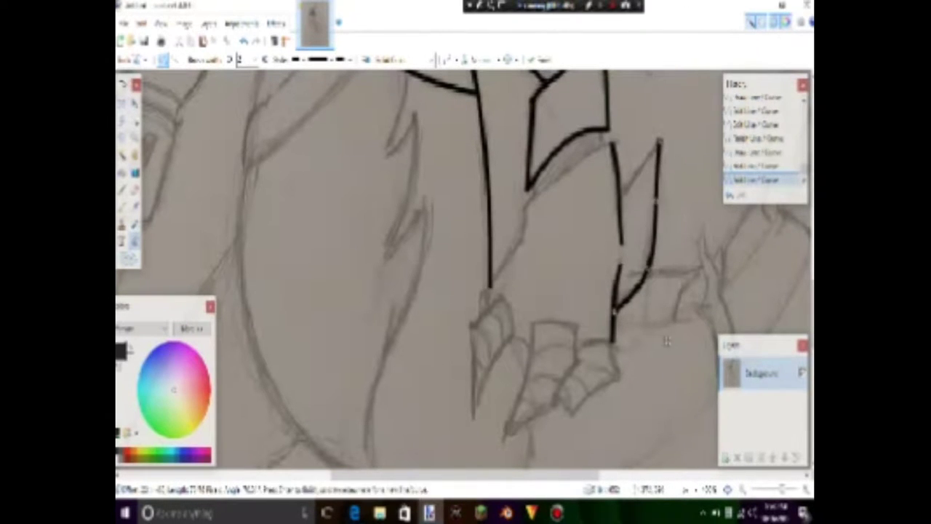
pyautogui.moveTo(617, 304); pyautogui.dragTo(650, 274)
pyautogui.press('Return')
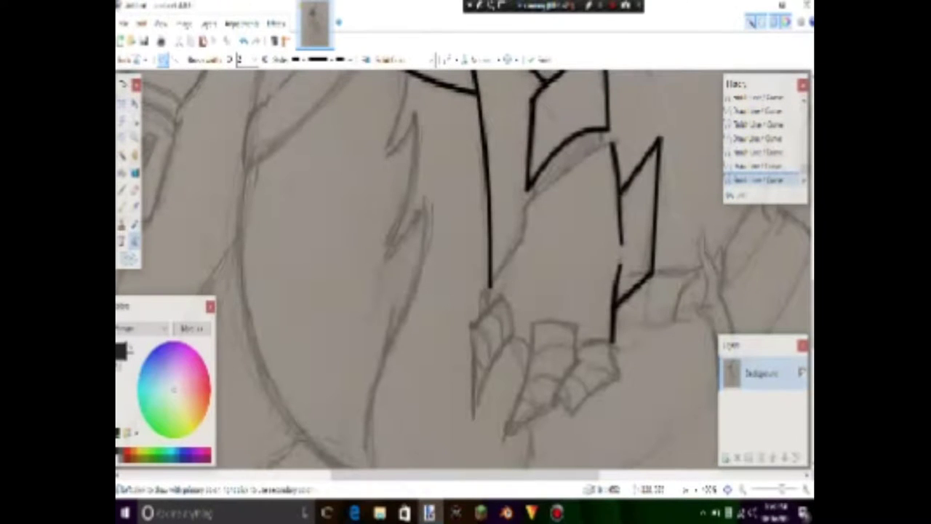
# - Trace the lower forearm's upper edge, its short joins to the guard, and its inner edge down to the body line
pyautogui.moveTo(526, 210); pyautogui.dragTo(611, 144)
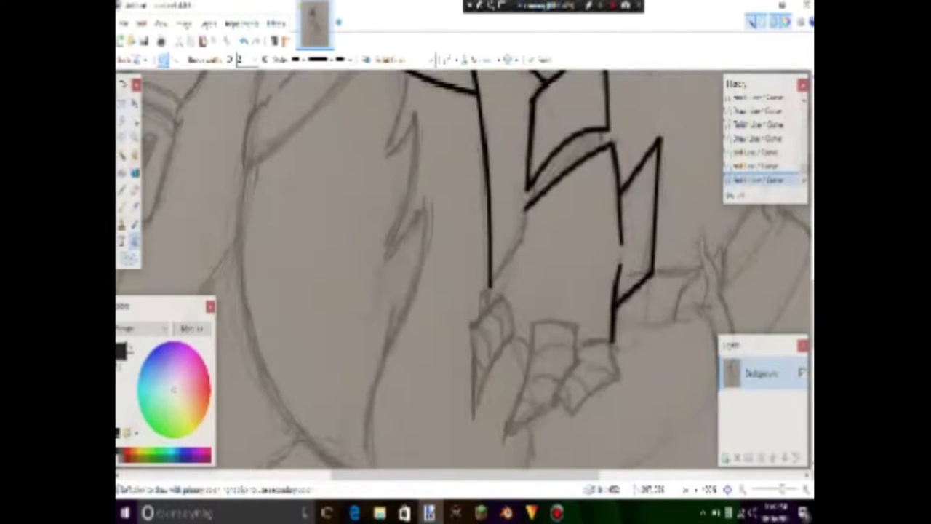
pyautogui.press('Return')
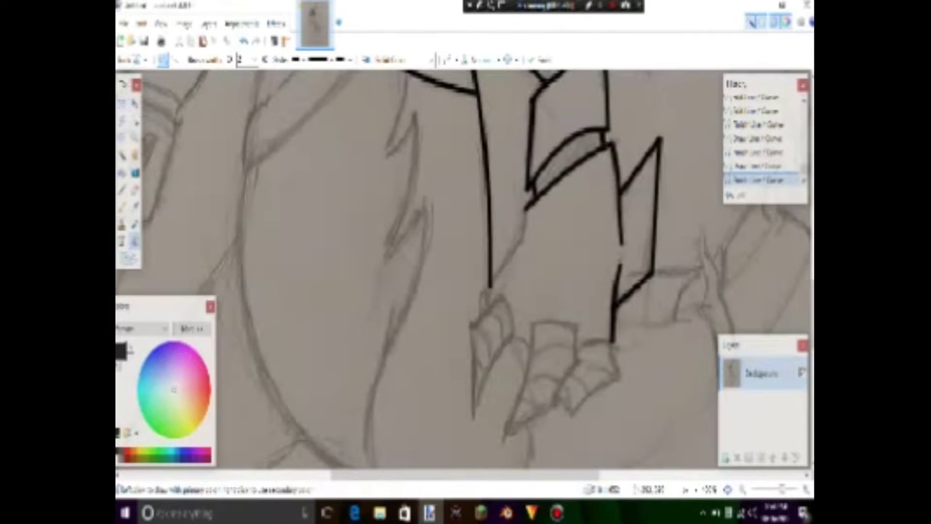
pyautogui.moveTo(508, 257); pyautogui.dragTo(520, 245)
# - Trace the outline of the hand's innermost claw beside the body line and draw curved bands across it with the Pencil
pyautogui.scroll(-3, 466, 269)
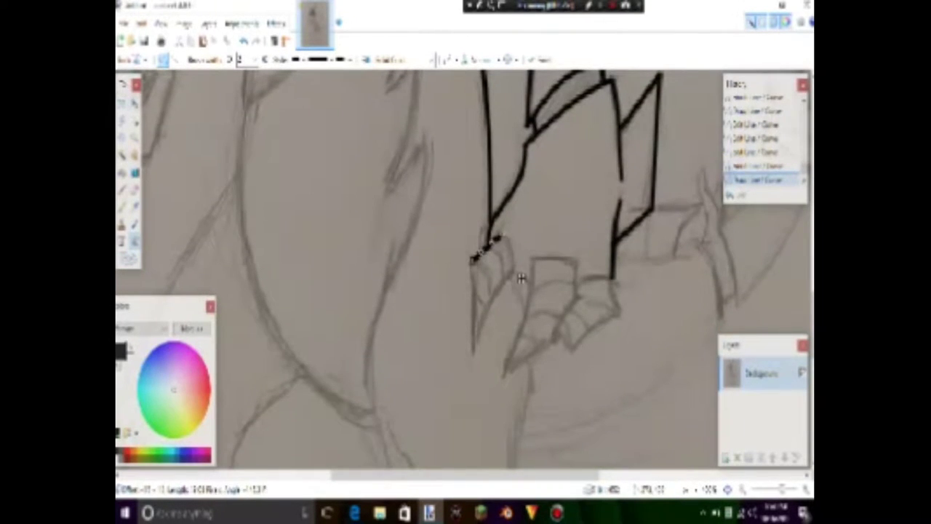
pyautogui.press('Return')
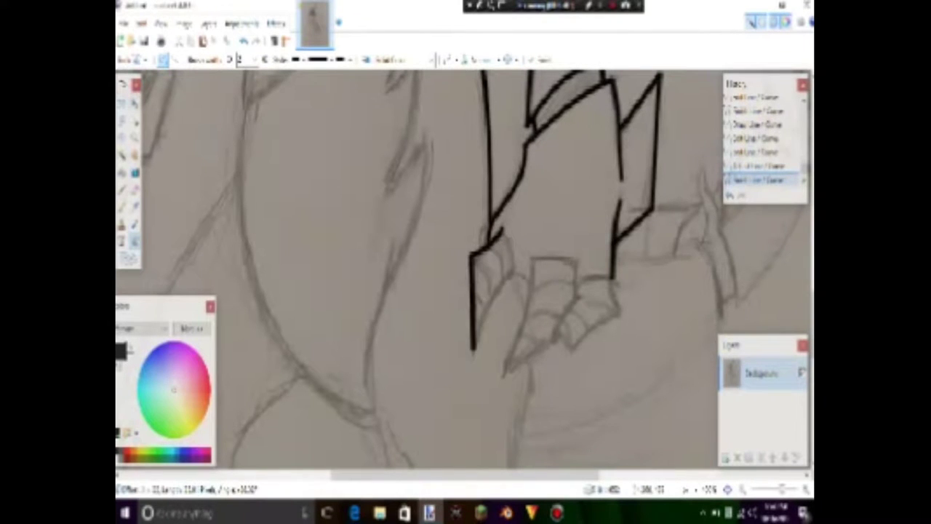
pyautogui.click(474, 381)
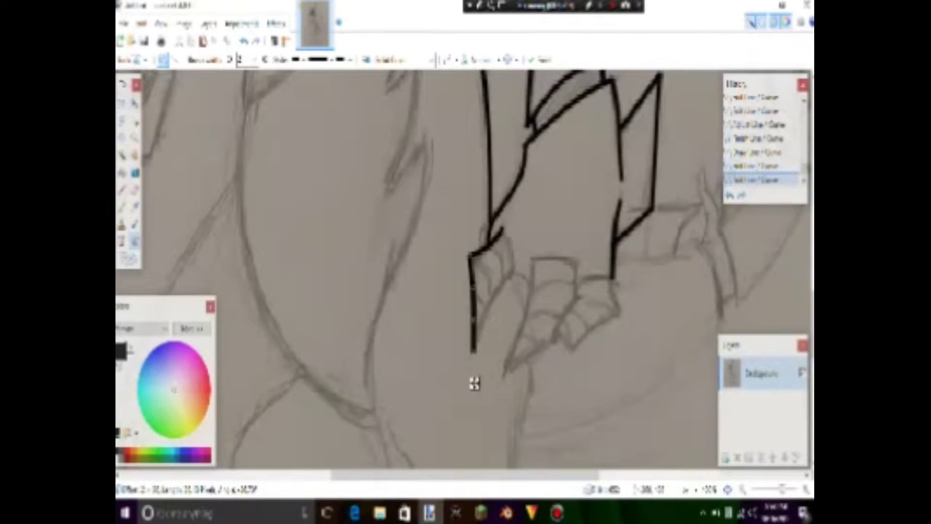
pyautogui.moveTo(473, 380)
pyautogui.mouseDown()
pyautogui.moveTo(515, 298)
pyautogui.moveTo(502, 231)
pyautogui.mouseUp()
pyautogui.press('Return')
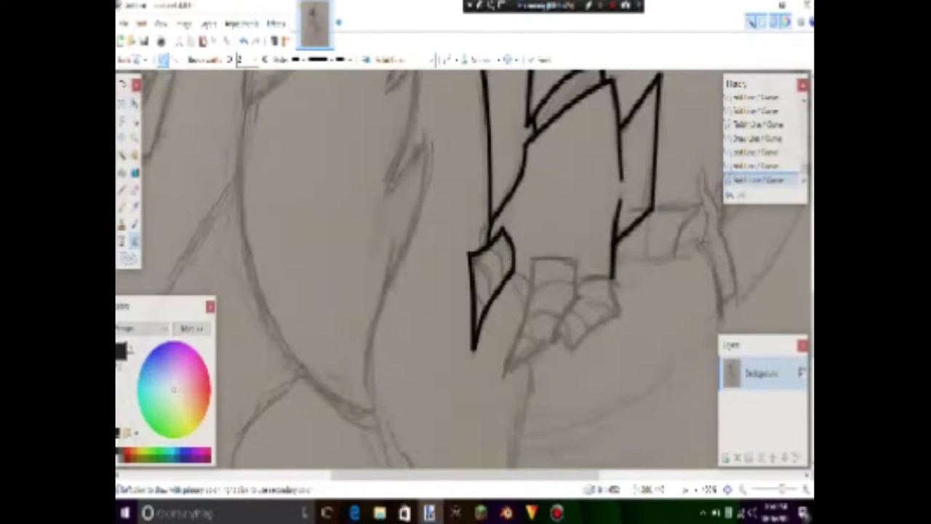
pyautogui.scroll(3, 499, 265)
pyautogui.press('p')
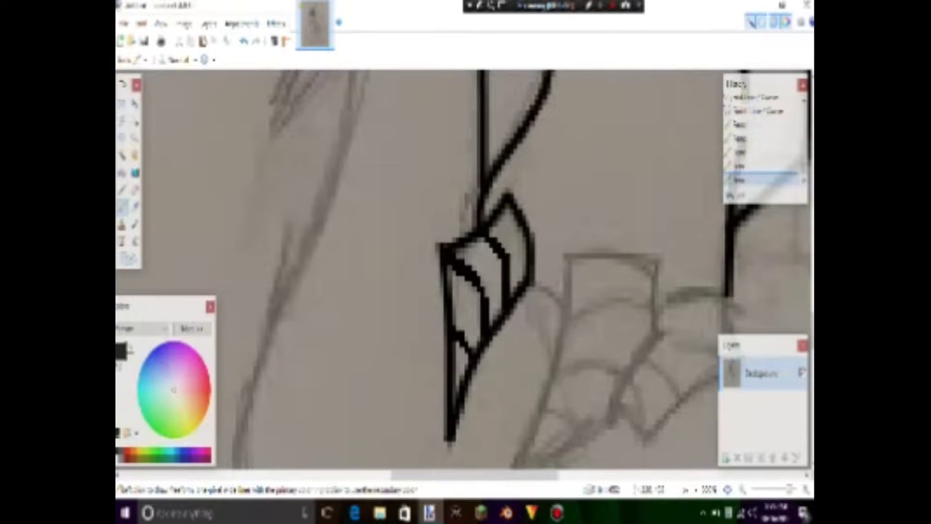
# - Trace the middle claw's outline with lines, from its flat top down to the sharp tip
pyautogui.press('o')
pyautogui.scroll(-2, 466, 269)
pyautogui.scroll(2, 466, 269)
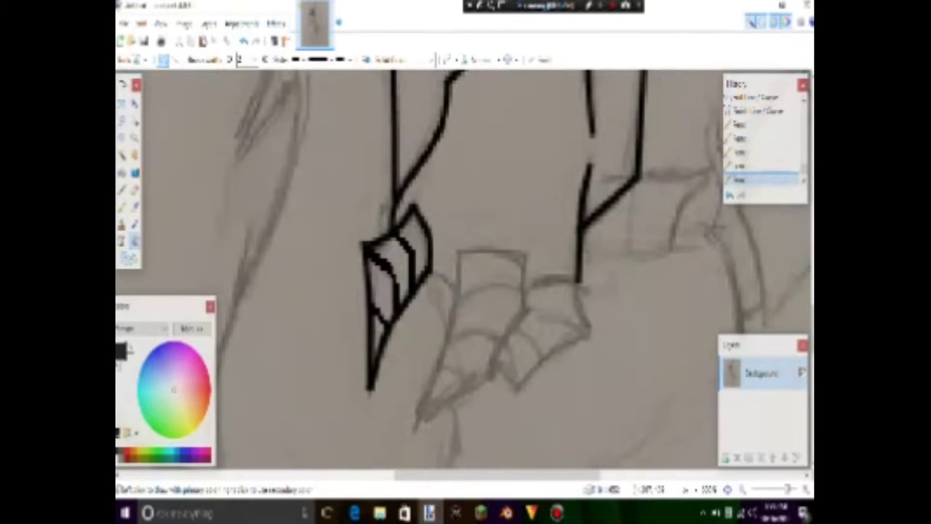
pyautogui.moveTo(460, 251); pyautogui.dragTo(416, 414)
pyautogui.press('Return')
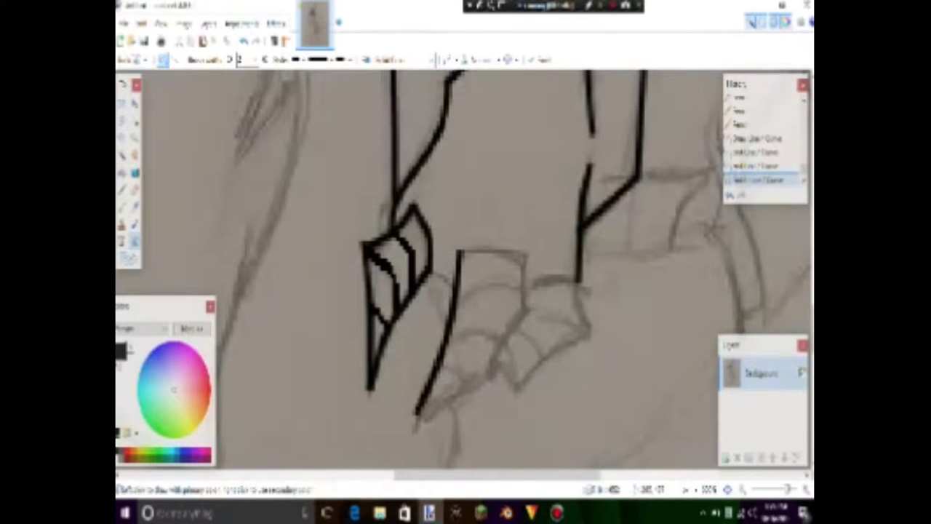
pyautogui.moveTo(411, 429); pyautogui.dragTo(523, 253)
pyautogui.moveTo(460, 251); pyautogui.dragTo(524, 250)
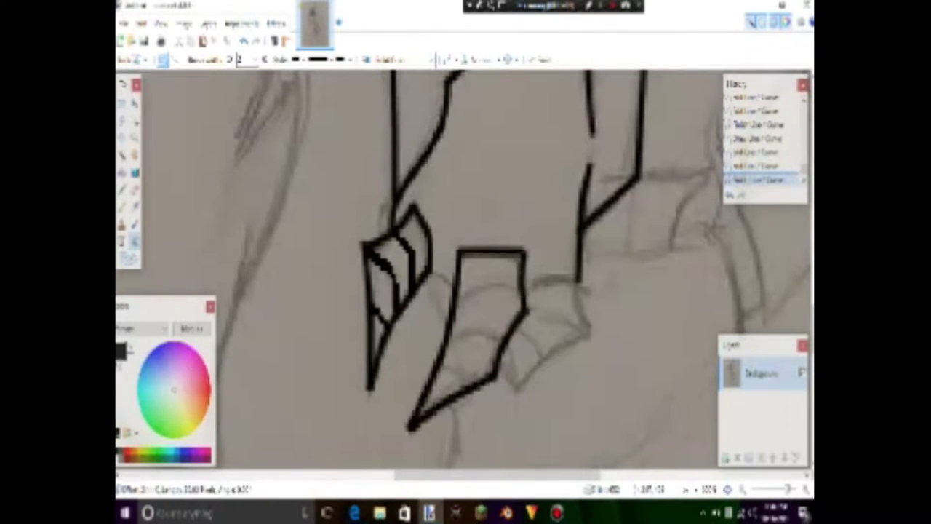
# - Draw three curved bands across the middle claw with the Pencil, plus a short arc joining it to the innermost claw
pyautogui.press('p')
pyautogui.scroll(2, 547, 251)
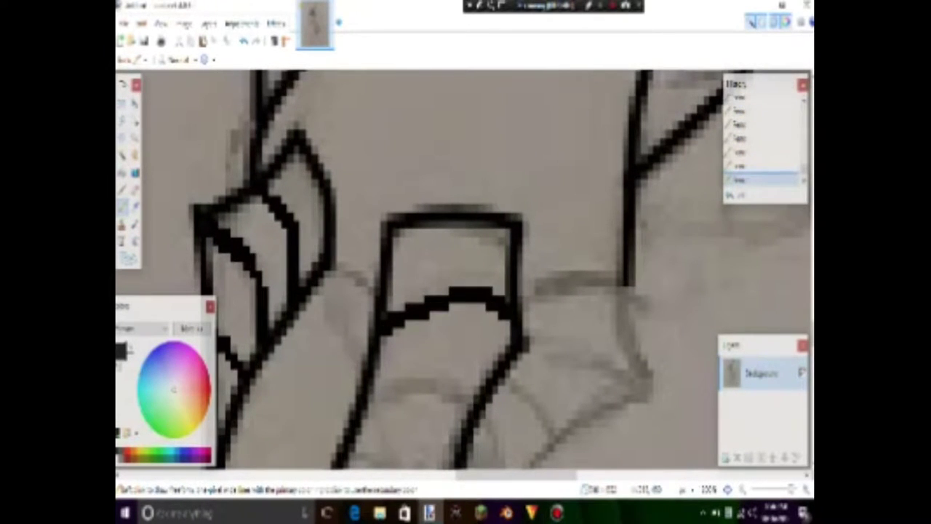
pyautogui.scroll(-3, 466, 269)
pyautogui.moveTo(346, 334); pyautogui.dragTo(395, 343)
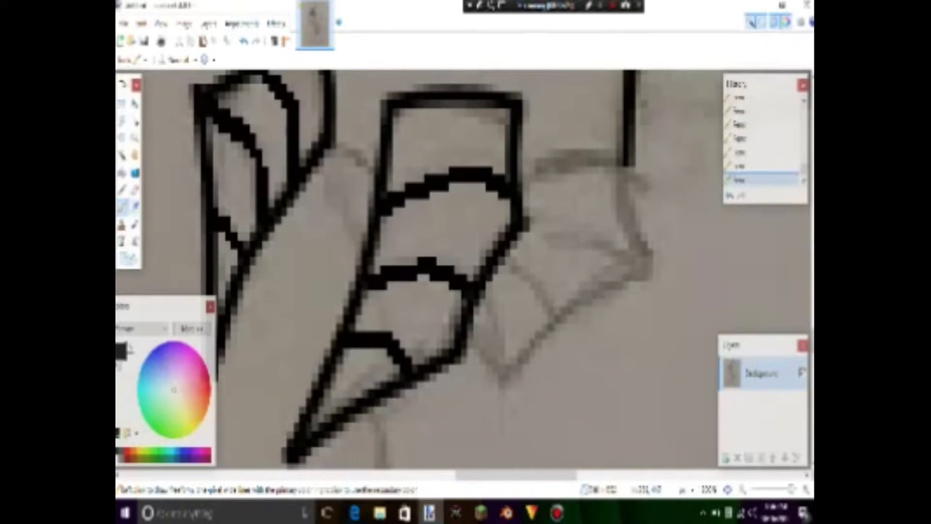
pyautogui.moveTo(324, 150); pyautogui.dragTo(366, 163)
# - Trace the outermost claw's outline, from the line joining the middle claw to the wrist, down to its tip
pyautogui.press('o')
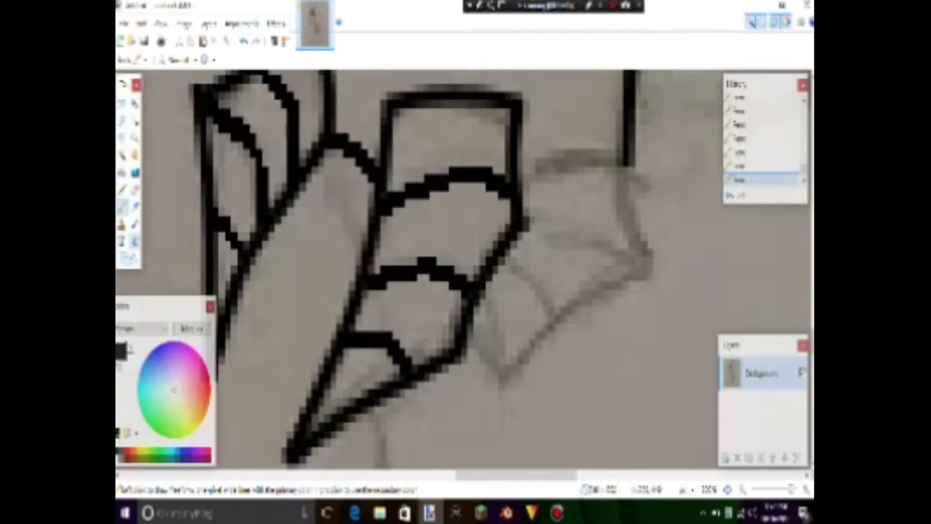
pyautogui.moveTo(518, 174); pyautogui.dragTo(632, 162)
pyautogui.scroll(-4, 654, 181)
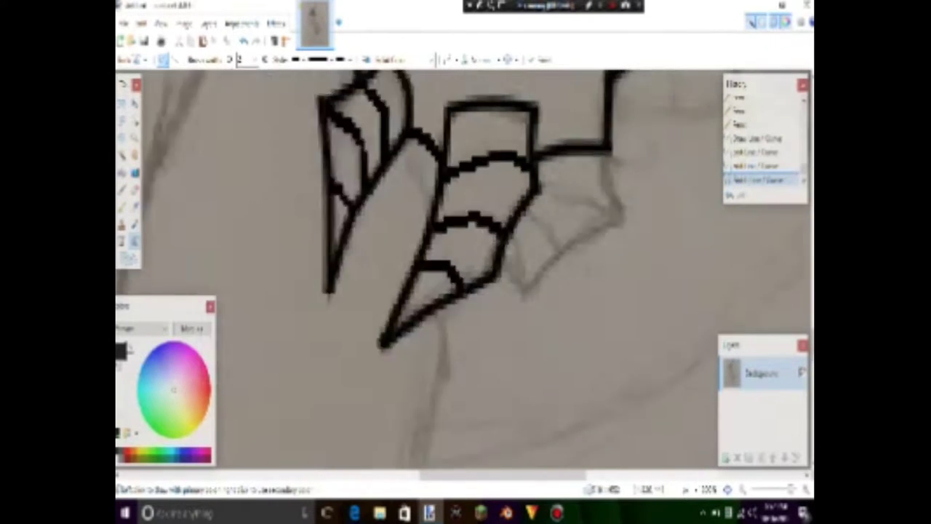
pyautogui.scroll(4, 553, 291)
pyautogui.hscroll(3, 465, 269)
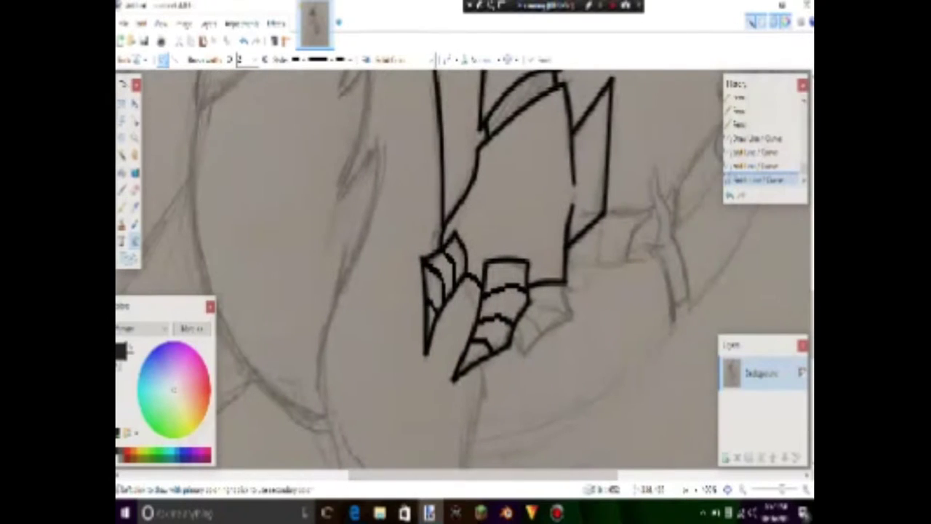
pyautogui.moveTo(565, 280)
pyautogui.mouseDown()
pyautogui.moveTo(574, 321)
pyautogui.moveTo(514, 356)
pyautogui.mouseUp()
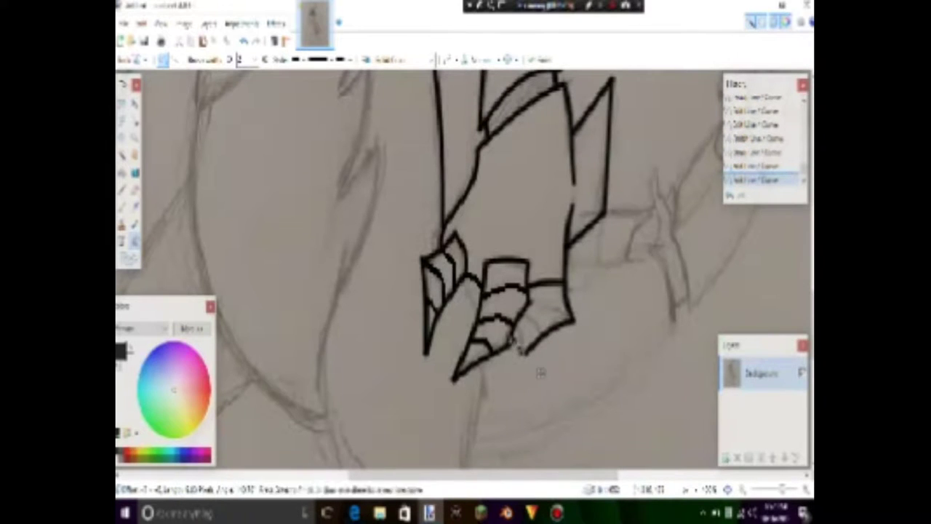
# - Draw the curved inner bands of the outermost claw with the Pencil
pyautogui.press('p')
pyautogui.keyDown('ctrl'); pyautogui.scroll(2, 603, 364); pyautogui.keyUp('ctrl')
pyautogui.moveTo(431, 297); pyautogui.dragTo(438, 327)
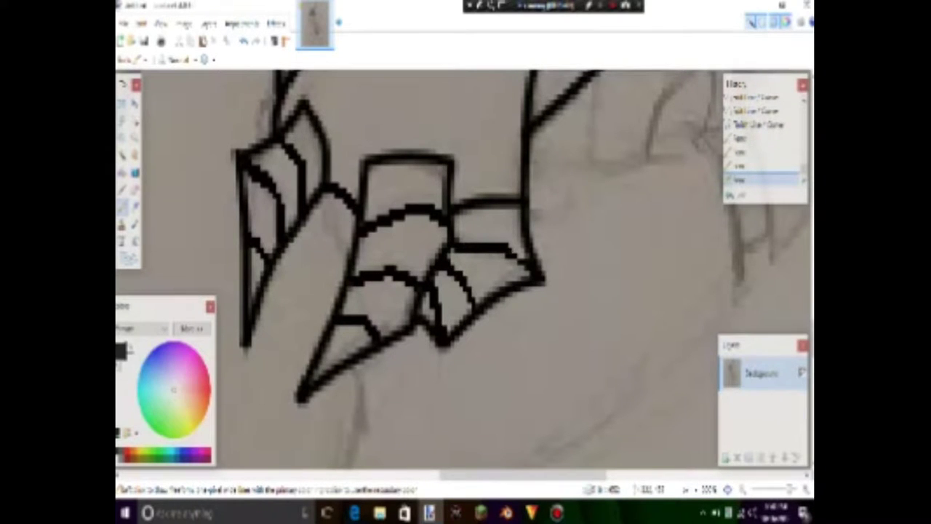
# - Trace the diagonal strap from the vest's front edge down to the left side of the belly
pyautogui.keyDown('ctrl'); pyautogui.scroll(-4, 545, 247); pyautogui.keyUp('ctrl')
pyautogui.keyDown('ctrl'); pyautogui.scroll(4, 546, 247); pyautogui.keyUp('ctrl')
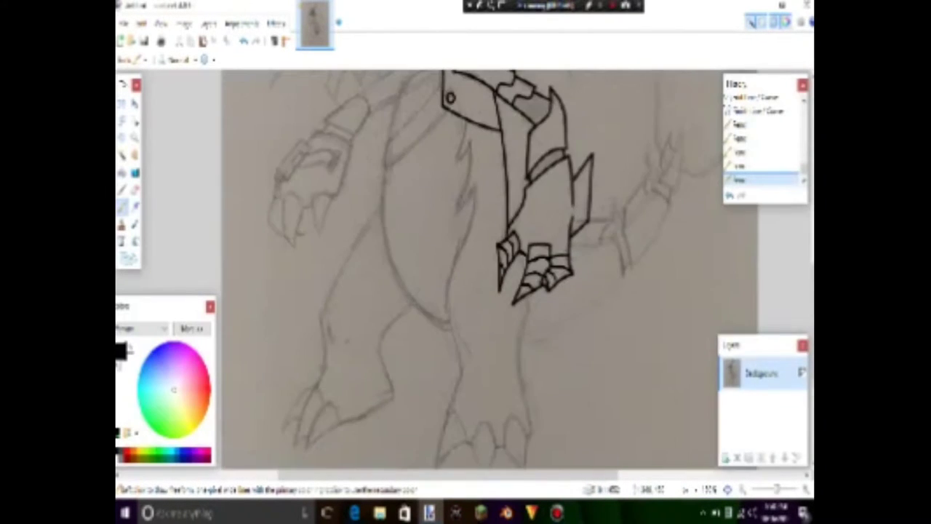
pyautogui.scroll(5, 488, 269)
pyautogui.scroll(-7, 487, 269)
pyautogui.scroll(7, 488, 269)
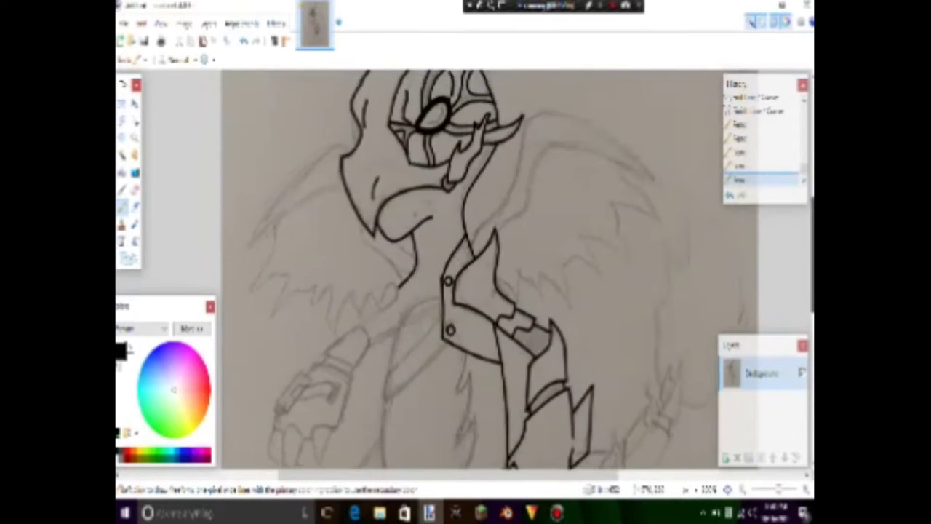
pyautogui.scroll(-4, 487, 269)
pyautogui.press('b')
pyautogui.keyDown('ctrl'); pyautogui.scroll(2, 444, 173); pyautogui.keyUp('ctrl')
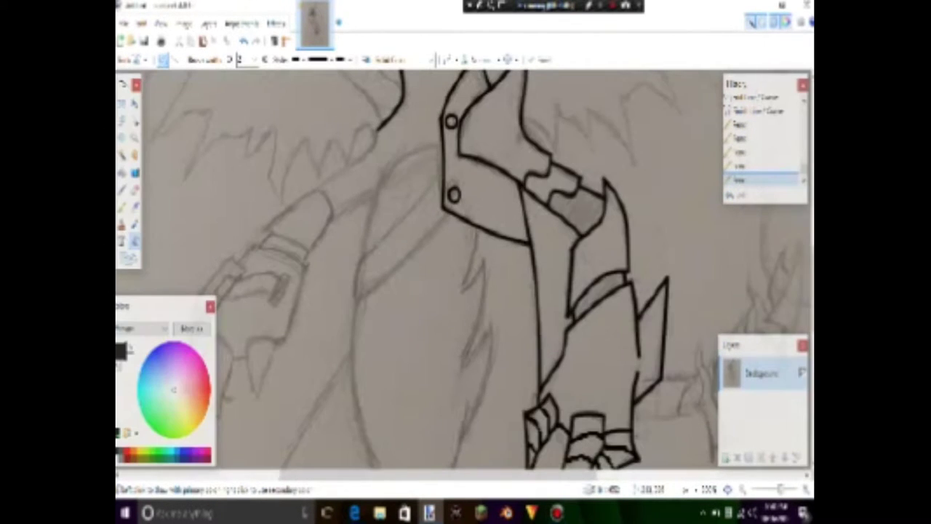
pyautogui.moveTo(441, 173); pyautogui.dragTo(448, 215)
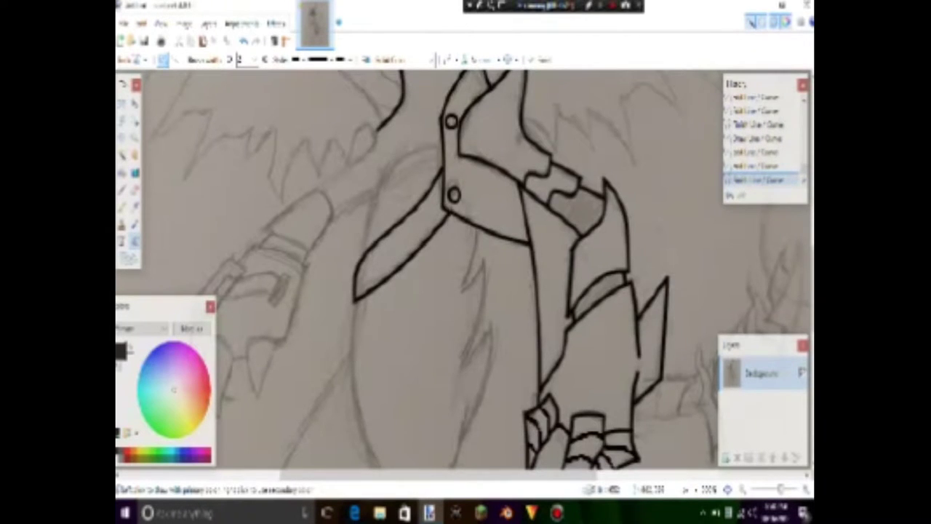
# - Trace the belly's left outline as a long curve from the strap's lower end down to the crotch
pyautogui.scroll(-3, 471, 320)
pyautogui.moveTo(355, 163); pyautogui.dragTo(453, 403)
pyautogui.moveTo(396, 266); pyautogui.dragTo(356, 265)
pyautogui.moveTo(407, 363); pyautogui.dragTo(399, 352)
# - Trace the rounded chest outline from the strap up to the vest, and the left arm's upper line from the neck
pyautogui.scroll(5, 467, 431)
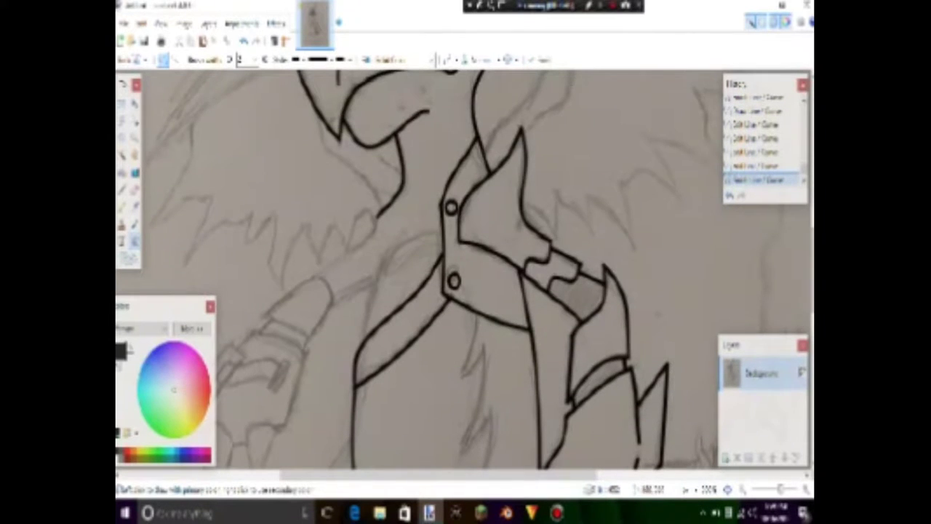
pyautogui.moveTo(357, 382); pyautogui.dragTo(441, 242)
pyautogui.moveTo(398, 312); pyautogui.dragTo(362, 233)
pyautogui.press('Return')
pyautogui.hscroll(-3, 465, 269)
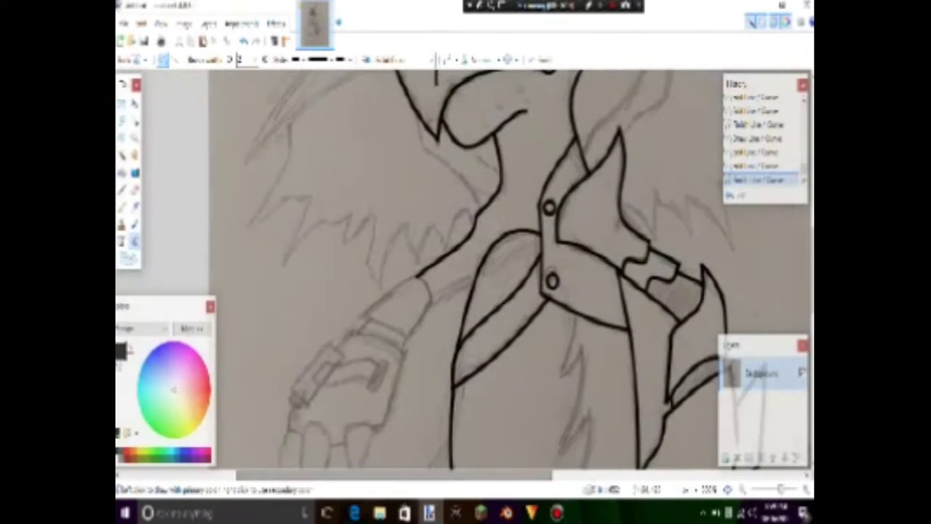
# - Trace the left upper arm's underside, the forearm segment below it, and the narrow cuff band where the hand begins
pyautogui.scroll(-1, 466, 269)
pyautogui.moveTo(427, 293); pyautogui.dragTo(466, 275)
pyautogui.moveTo(364, 320); pyautogui.dragTo(378, 282)
pyautogui.moveTo(317, 328)
pyautogui.mouseDown()
pyautogui.moveTo(372, 358)
pyautogui.moveTo(405, 318)
pyautogui.mouseUp()
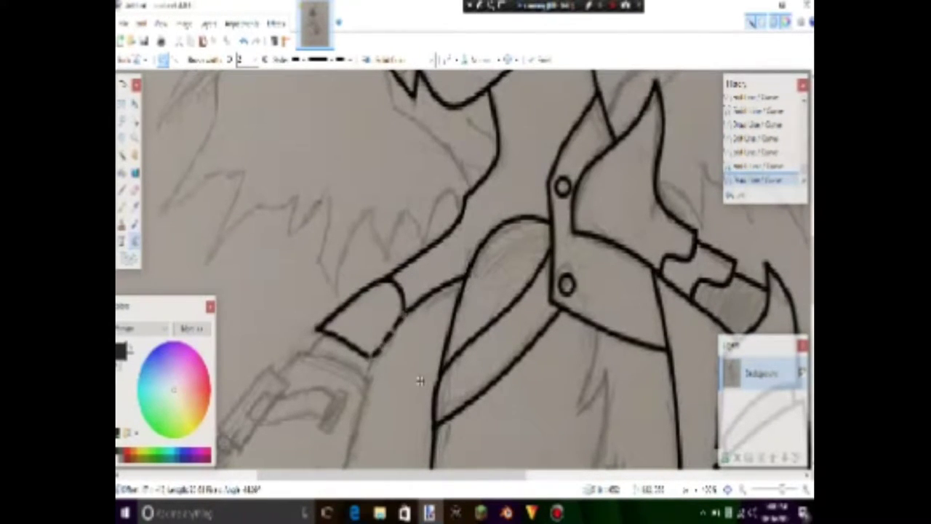
pyautogui.moveTo(422, 407)
pyautogui.mouseDown()
pyautogui.moveTo(550, 380)
pyautogui.moveTo(572, 241)
pyautogui.moveTo(587, 218)
pyautogui.mouseUp()
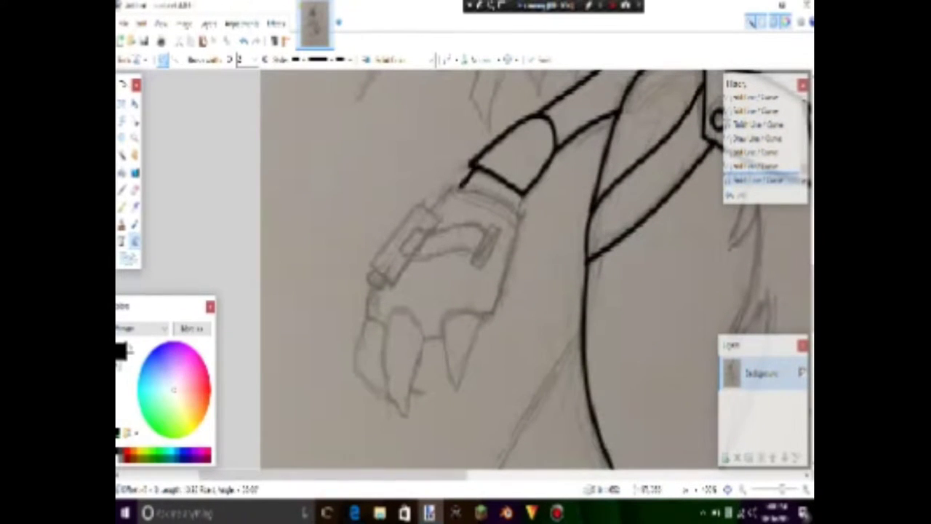
pyautogui.moveTo(451, 187); pyautogui.dragTo(521, 212)
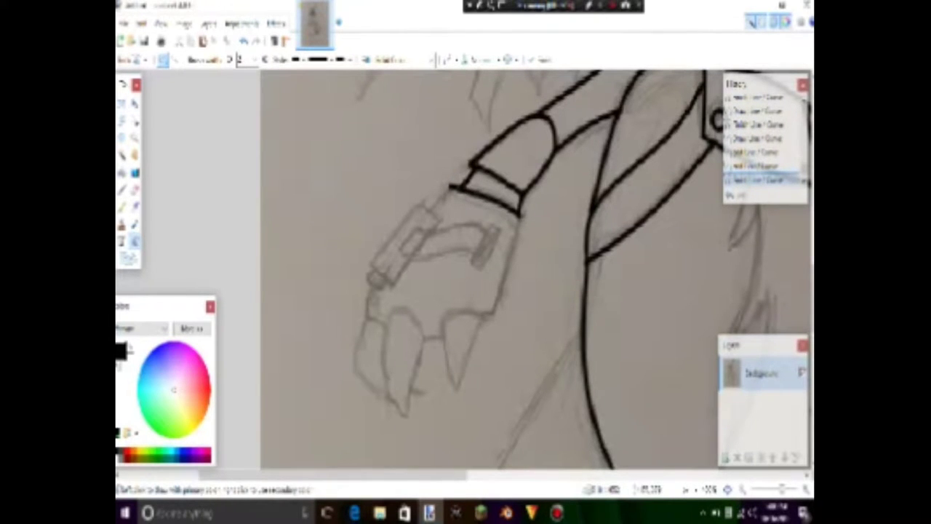
# - Trace the wavy band across the back of the left hand and close its inner end with a small tilted rectangle
pyautogui.moveTo(420, 250)
pyautogui.mouseDown()
pyautogui.moveTo(427, 256)
pyautogui.moveTo(416, 261)
pyautogui.mouseUp()
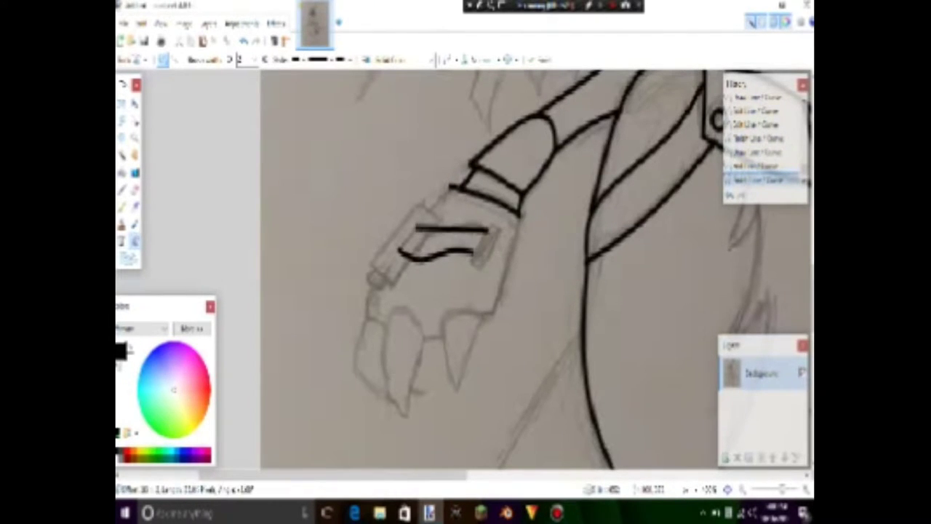
pyautogui.moveTo(469, 229)
pyautogui.mouseDown()
pyautogui.moveTo(465, 221)
pyautogui.moveTo(436, 234)
pyautogui.mouseUp()
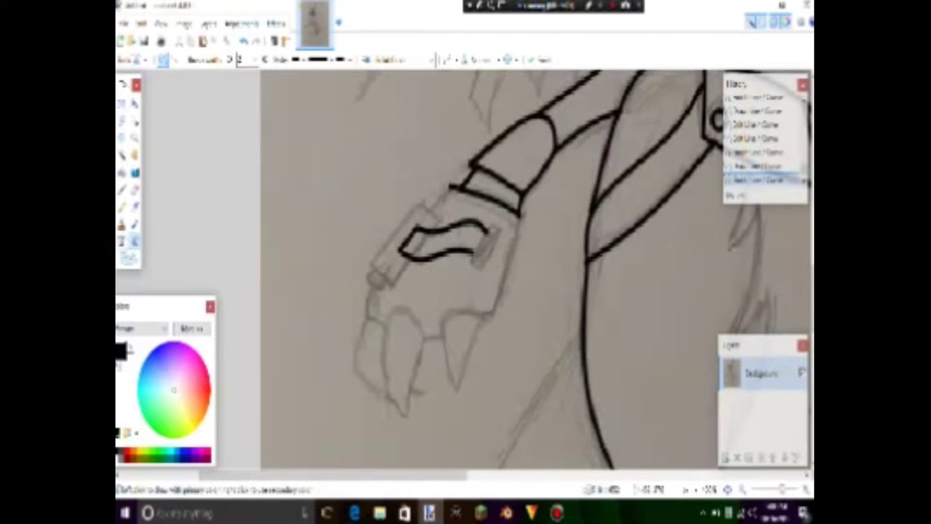
pyautogui.press('o')
pyautogui.moveTo(487, 233); pyautogui.dragTo(474, 305)
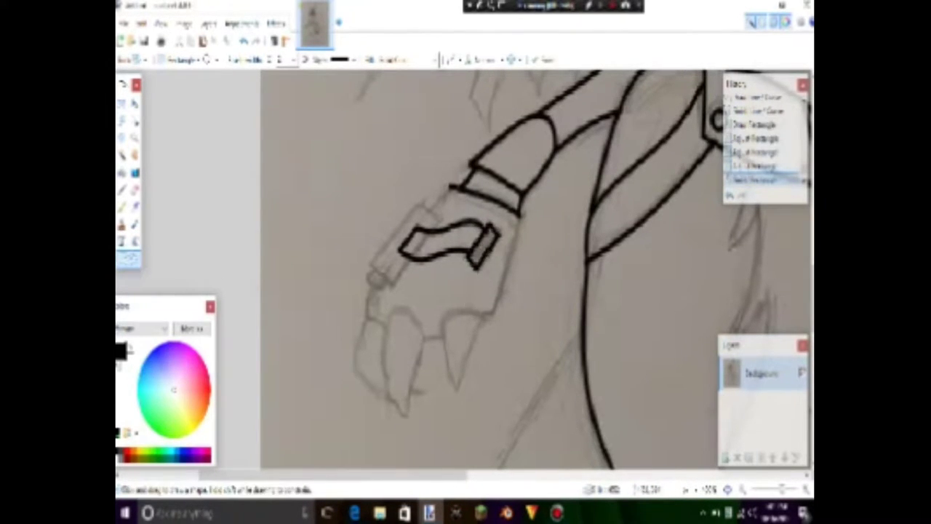
# - Draw the long tilted rectangle along the left hand's outer edge, with the round knob at its lower end and the line up to the cuff
pyautogui.moveTo(369, 262); pyautogui.dragTo(436, 217)
pyautogui.moveTo(461, 264); pyautogui.dragTo(428, 269)
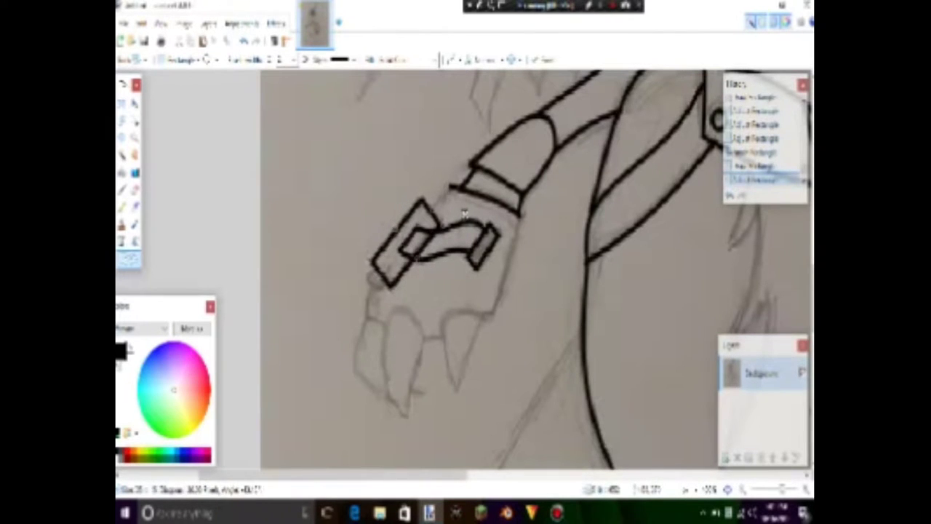
pyautogui.press('o')
pyautogui.scroll(2, 368, 247)
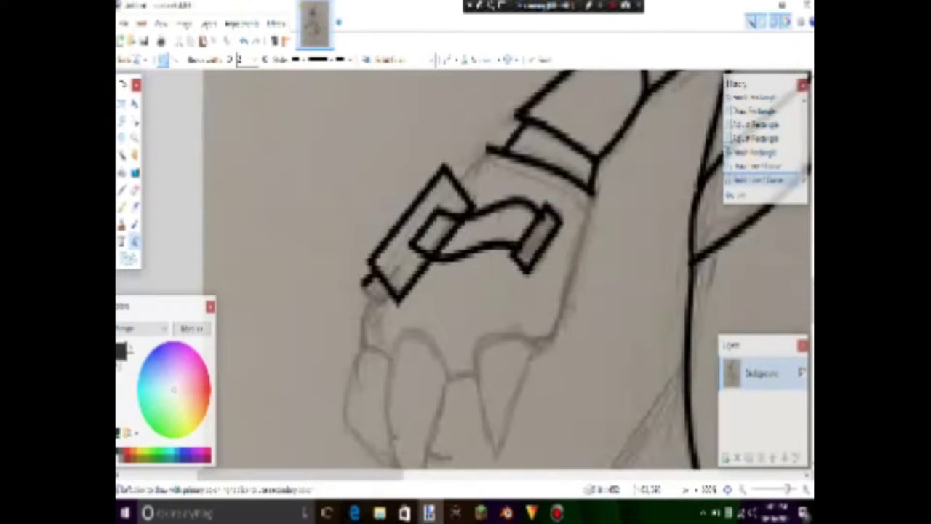
pyautogui.moveTo(392, 292)
pyautogui.mouseDown()
pyautogui.moveTo(383, 310)
pyautogui.moveTo(359, 312)
pyautogui.mouseUp()
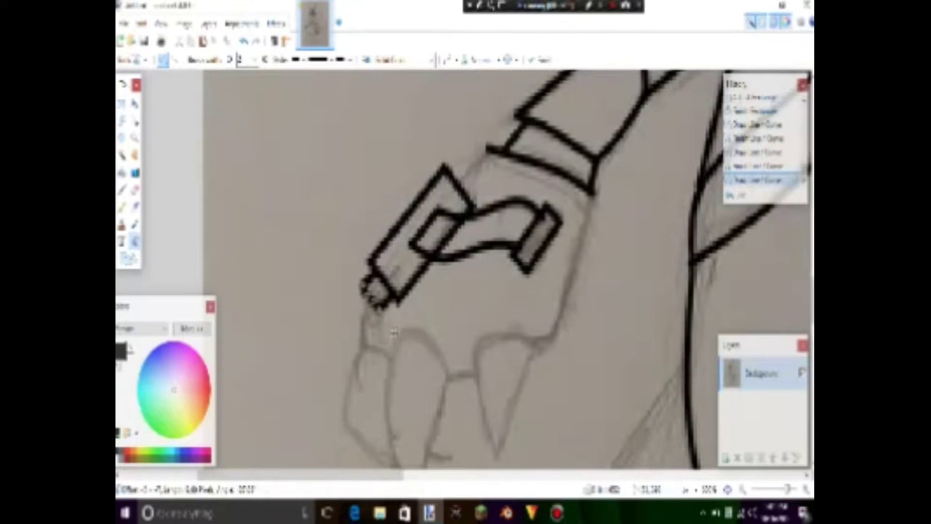
pyautogui.click(394, 332)
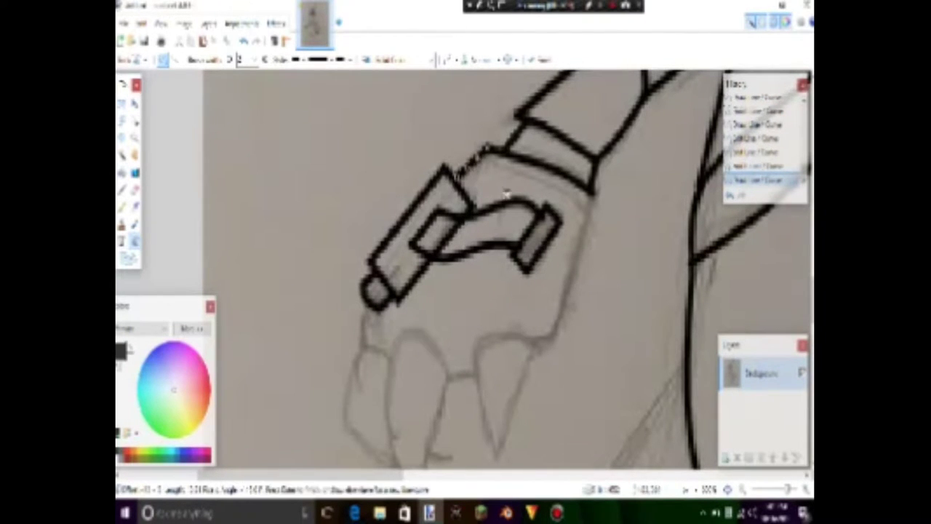
# - Trace the left hand's inner edge down from the cuff and the pointed innermost claw with its short connecting line
pyautogui.moveTo(593, 195); pyautogui.dragTo(533, 353)
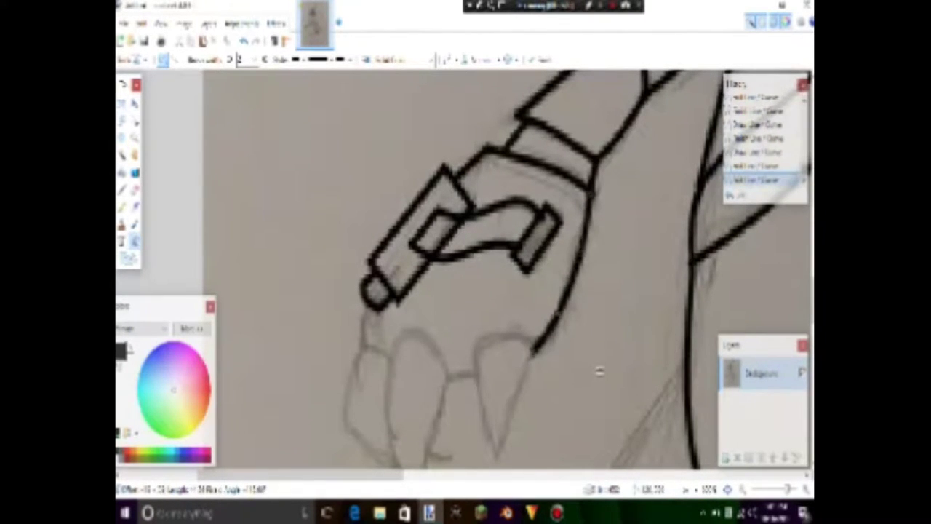
pyautogui.press('Return')
pyautogui.moveTo(476, 374); pyautogui.dragTo(498, 458)
pyautogui.press('Return')
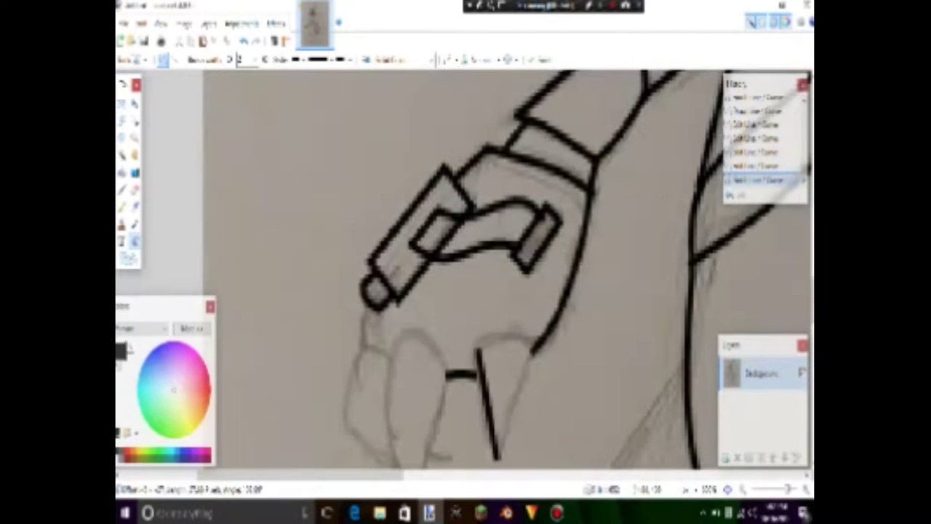
pyautogui.moveTo(487, 404)
pyautogui.mouseDown()
pyautogui.moveTo(528, 338)
pyautogui.moveTo(488, 400)
pyautogui.mouseUp()
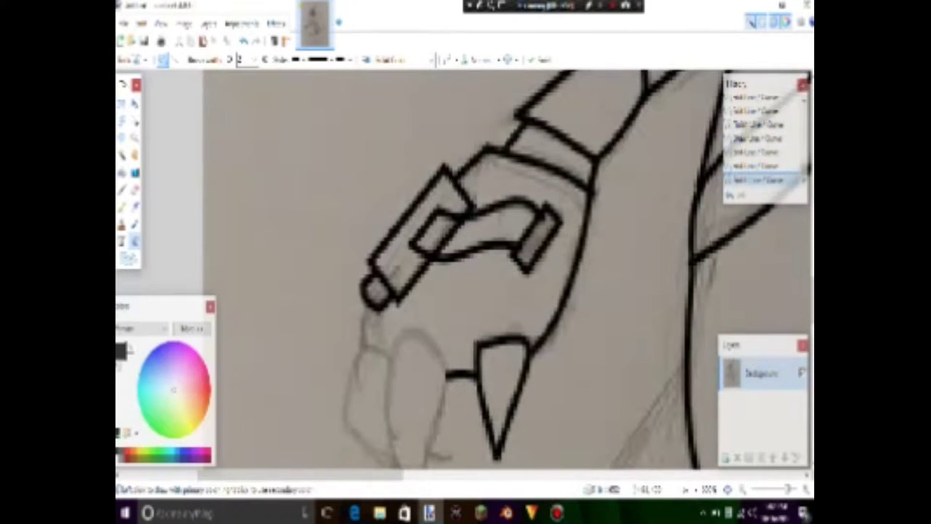
# - Trace the left hand's long middle claw and the rounded outer claw beside it
pyautogui.hscroll(-2, 509, 269)
pyautogui.scroll(-3, 509, 269)
pyautogui.moveTo(503, 287); pyautogui.dragTo(480, 409)
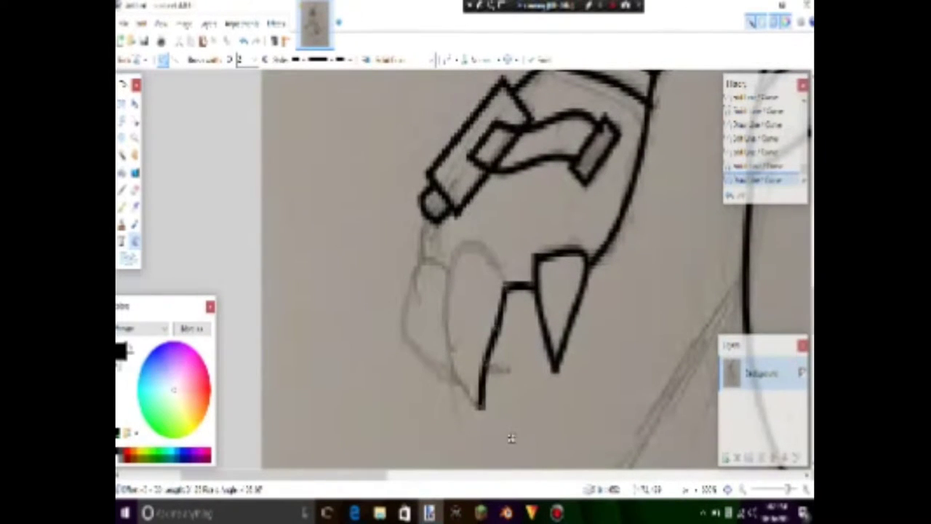
pyautogui.moveTo(491, 348); pyautogui.dragTo(456, 249)
pyautogui.moveTo(448, 334); pyautogui.dragTo(404, 341)
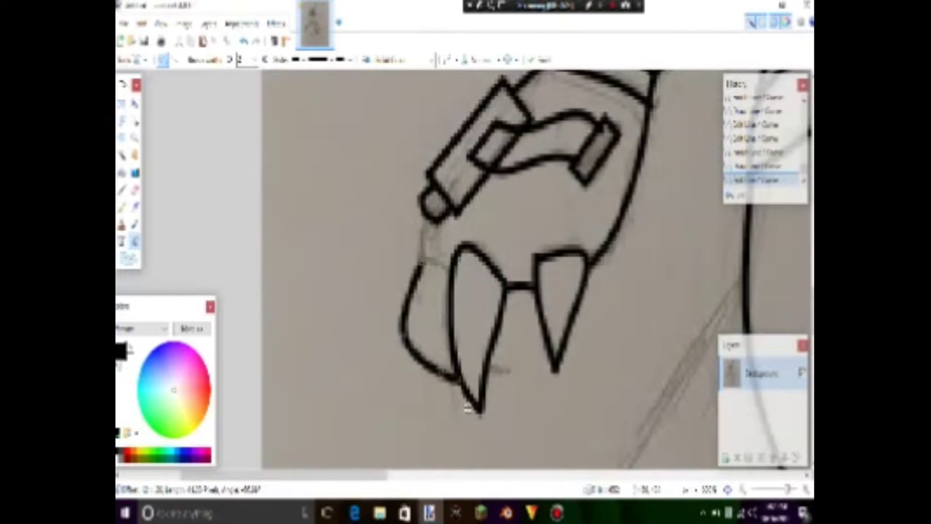
pyautogui.press('Return')
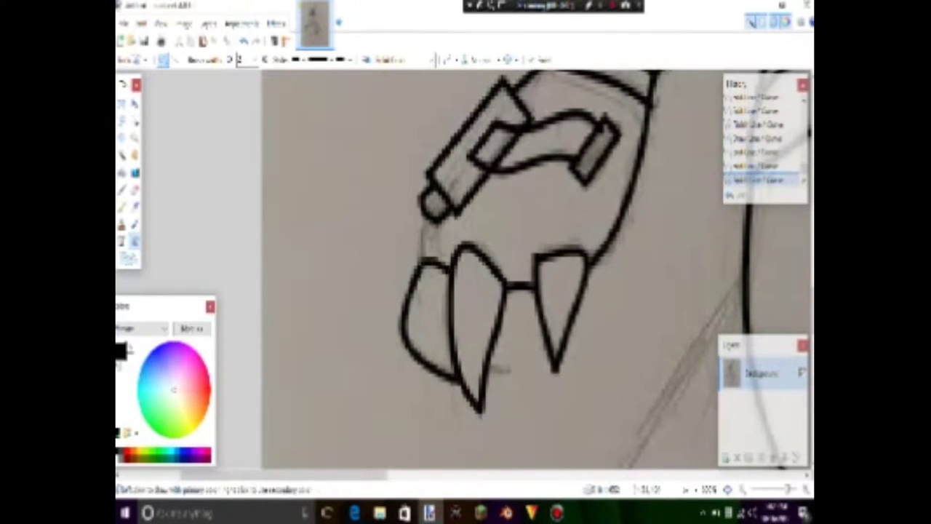
# - Trace the belly patch's right edge from the crotch up to the vest, including its two jagged fur tufts
pyautogui.scroll(-5, 472, 277)
pyautogui.scroll(5, 616, 251)
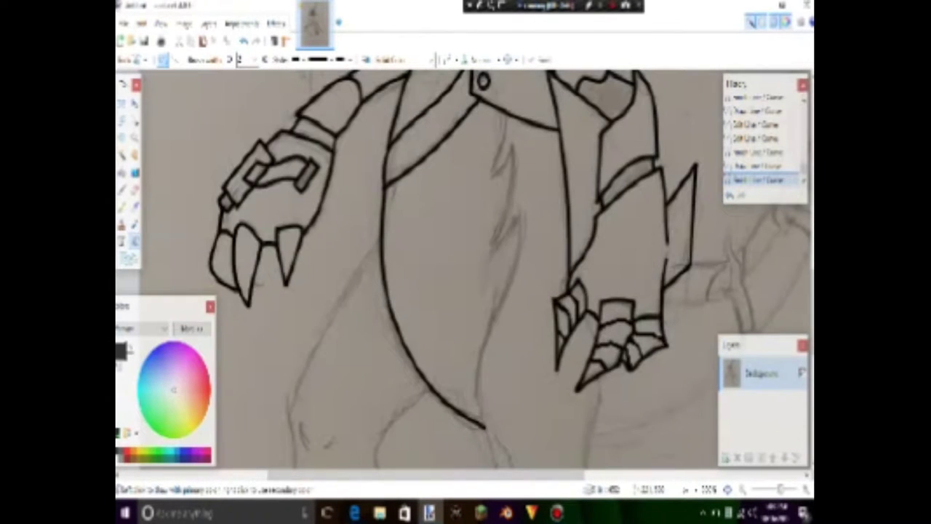
pyautogui.moveTo(522, 214); pyautogui.dragTo(481, 427)
pyautogui.moveTo(502, 320); pyautogui.dragTo(498, 342)
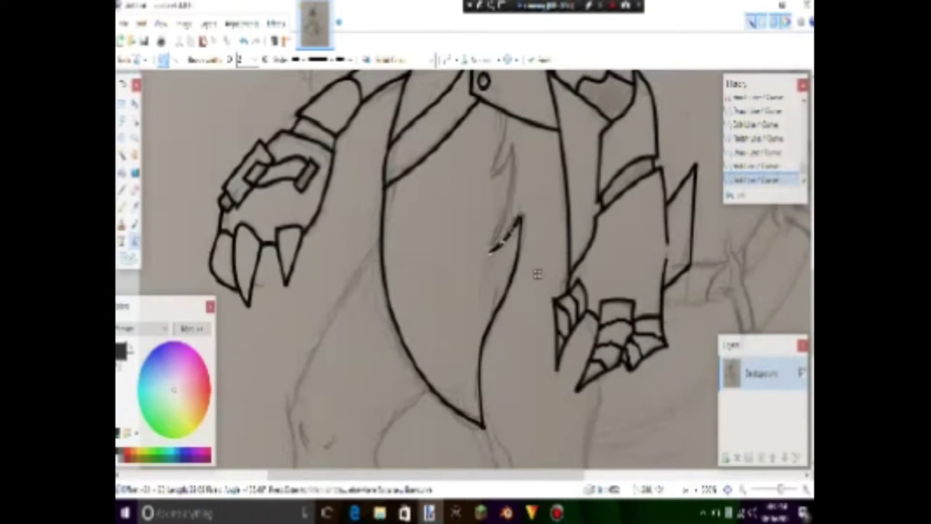
pyautogui.moveTo(511, 143); pyautogui.dragTo(491, 251)
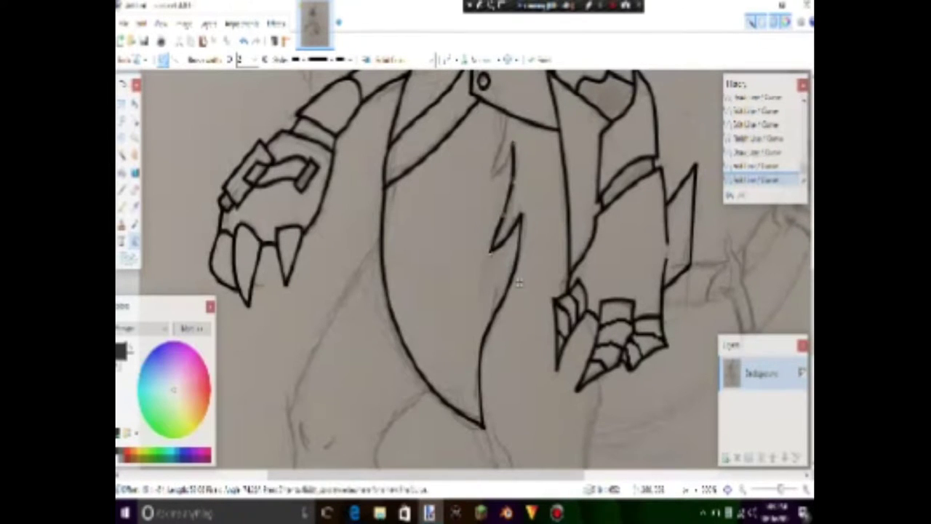
pyautogui.scroll(3, 519, 283)
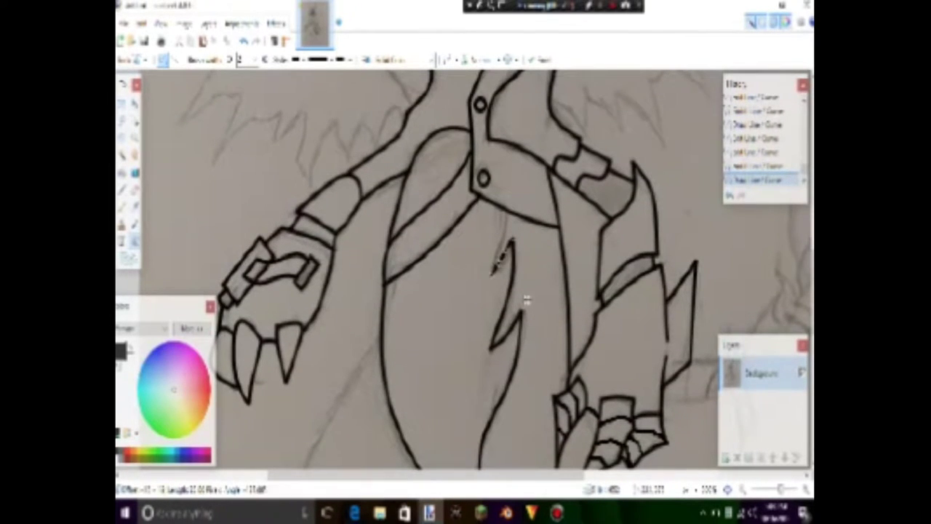
pyautogui.moveTo(508, 213); pyautogui.dragTo(494, 273)
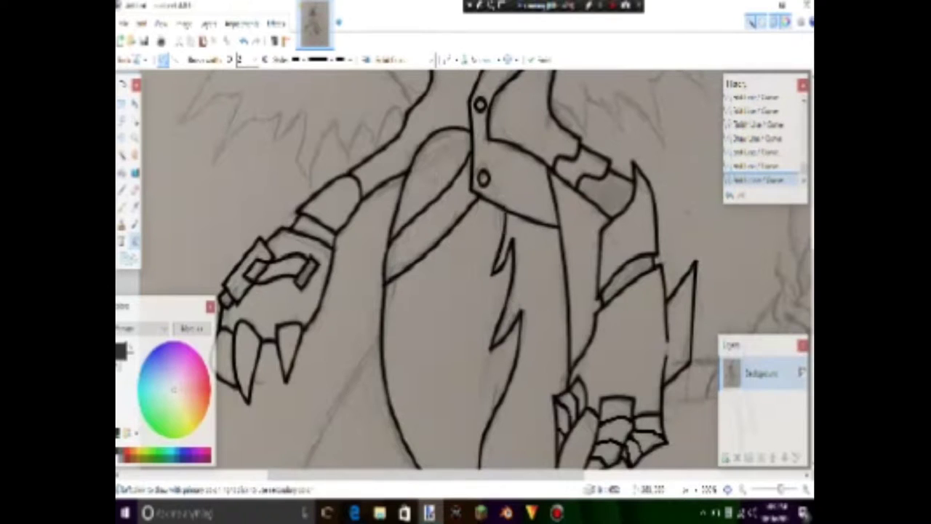
# - Trace the right leg's inner and outer outlines from the crotch and hand down to the foot, plus the short crease inside the thigh
pyautogui.scroll(-6, 465, 269)
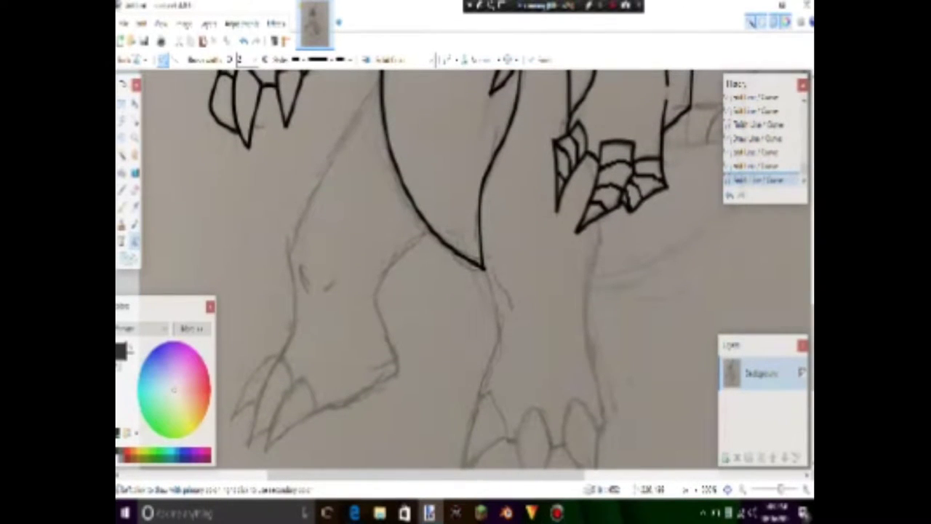
pyautogui.moveTo(491, 268)
pyautogui.mouseDown()
pyautogui.moveTo(512, 311)
pyautogui.moveTo(491, 298)
pyautogui.mouseUp()
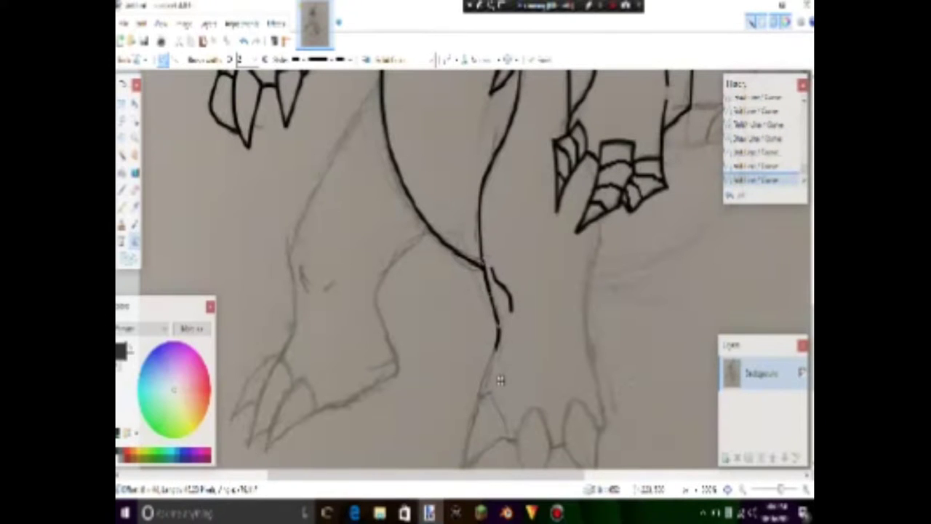
pyautogui.scroll(-2, 500, 379)
pyautogui.moveTo(597, 154); pyautogui.dragTo(586, 266)
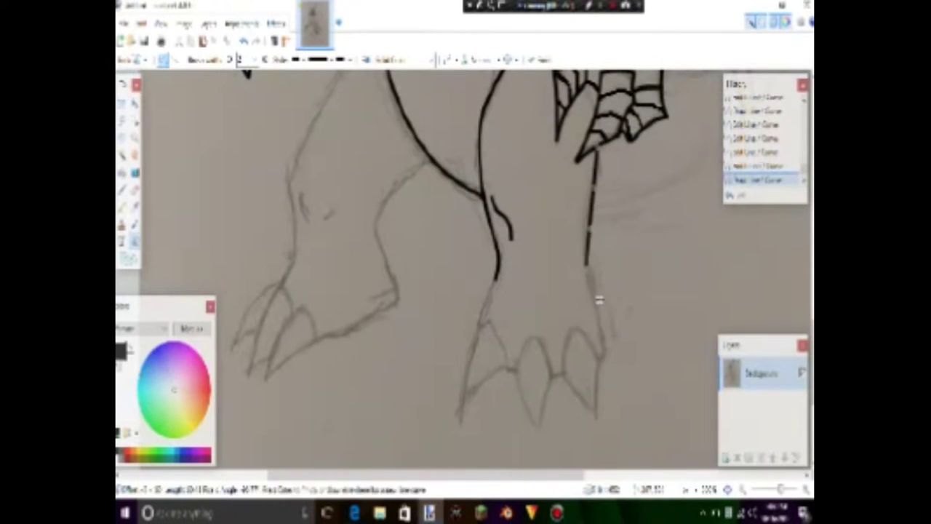
pyautogui.moveTo(591, 211); pyautogui.dragTo(586, 211)
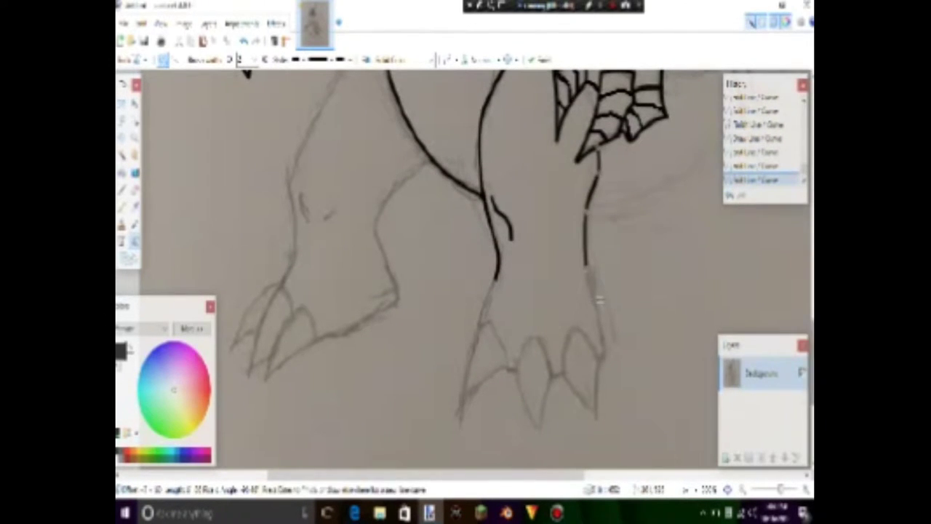
pyautogui.scroll(4, 598, 298)
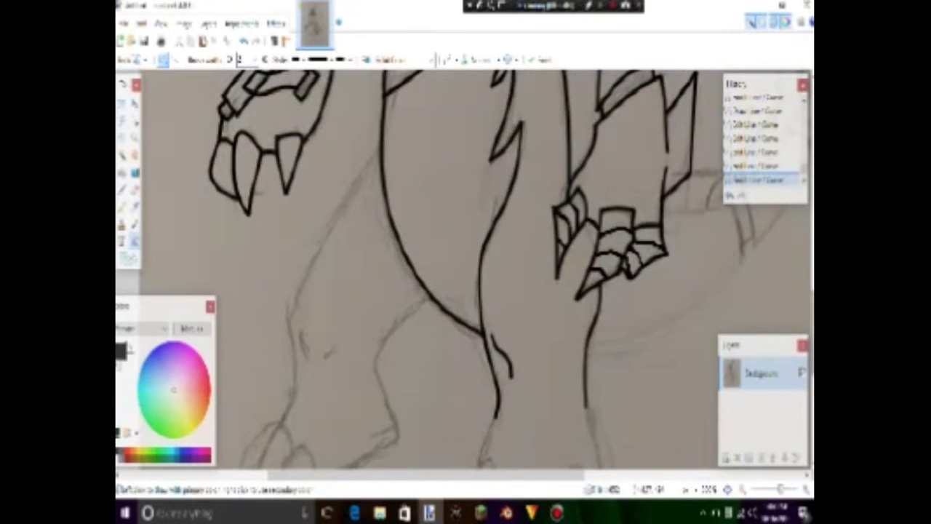
pyautogui.scroll(-4, 599, 436)
pyautogui.moveTo(595, 342); pyautogui.dragTo(606, 346)
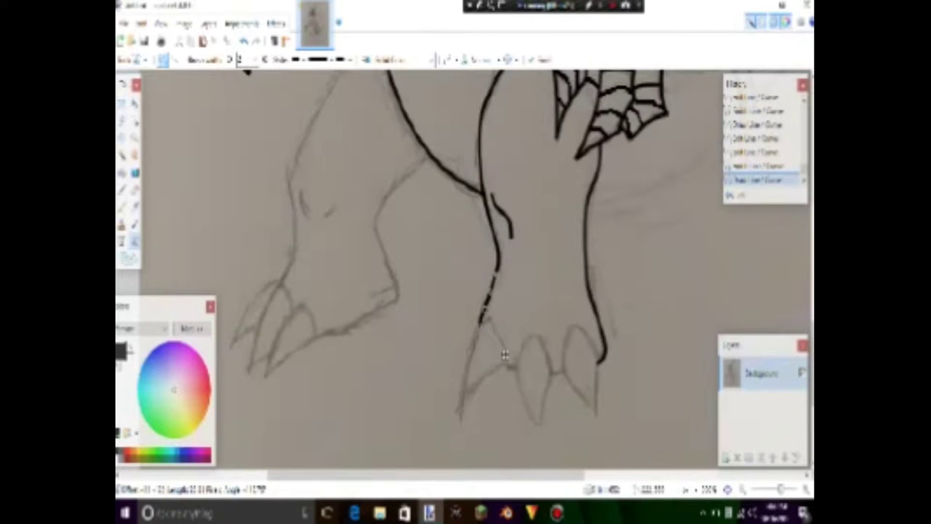
pyautogui.press('Return')
# - Trace the right foot's innermost claw and the short lines connecting the claws along the foot's front edge
pyautogui.moveTo(487, 394); pyautogui.dragTo(476, 378)
pyautogui.moveTo(460, 417); pyautogui.dragTo(483, 331)
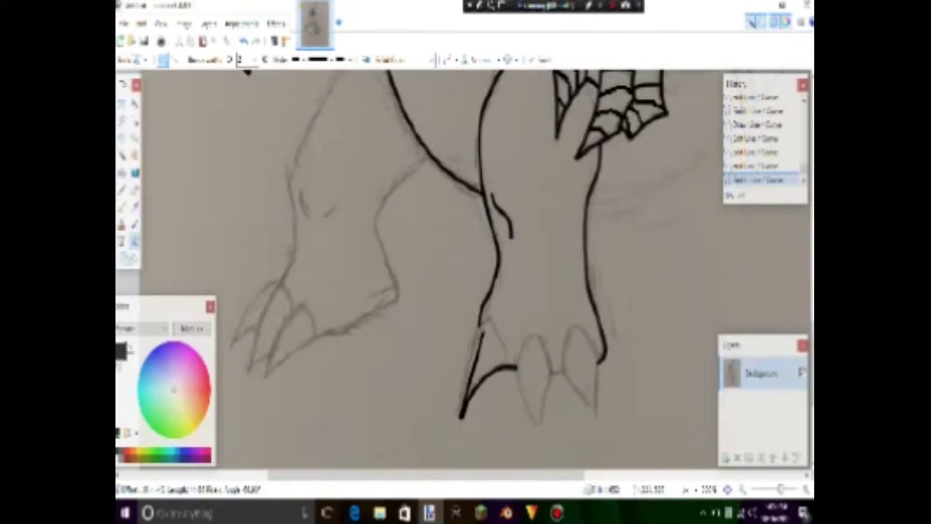
pyautogui.press('Return')
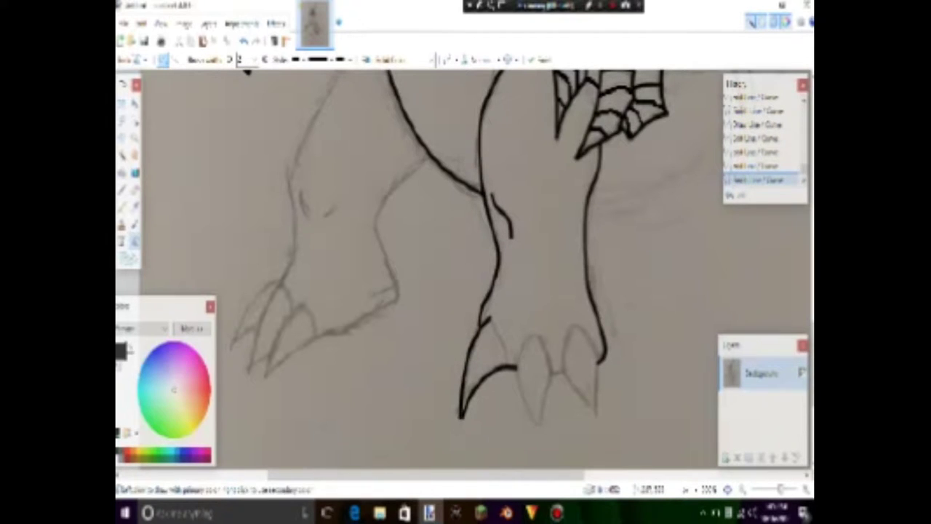
pyautogui.press('Return')
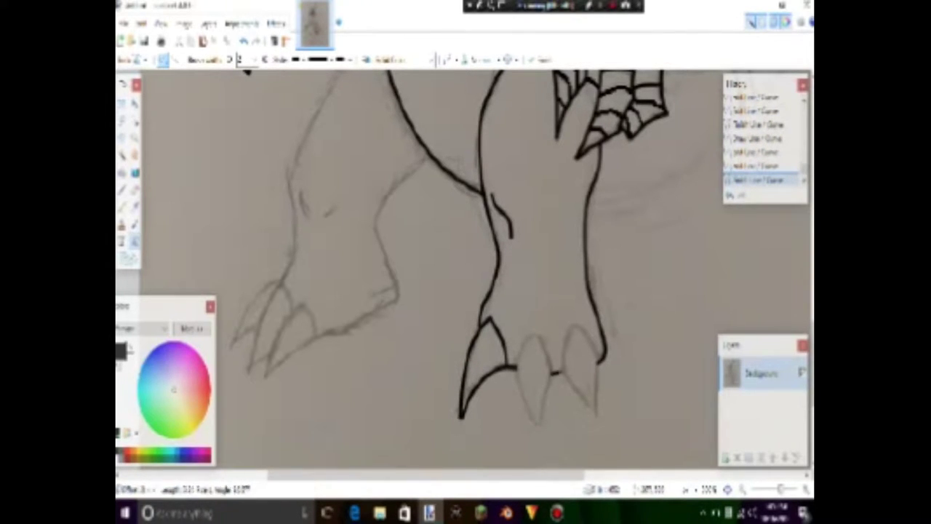
# - Trace the right foot's outermost claw, curving both sides down to the point and rounding its top
pyautogui.moveTo(596, 416)
pyautogui.mouseDown()
pyautogui.moveTo(582, 339)
pyautogui.moveTo(580, 368)
pyautogui.moveTo(570, 363)
pyautogui.mouseUp()
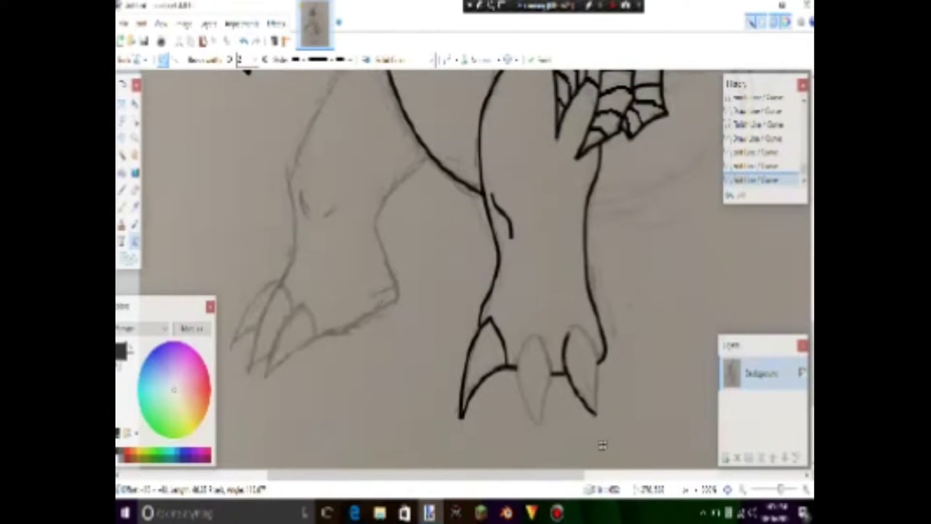
pyautogui.moveTo(602, 445); pyautogui.dragTo(599, 444)
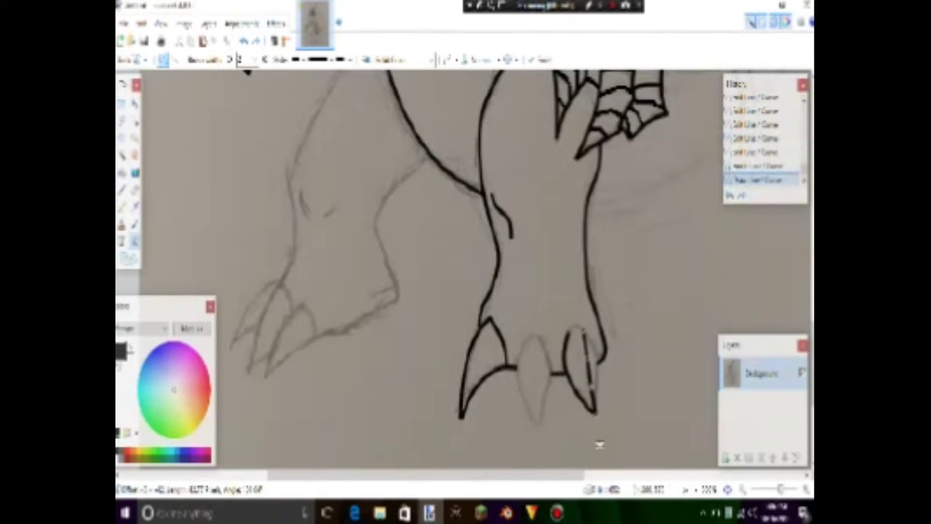
pyautogui.press('Return')
pyautogui.scroll(2, 599, 445)
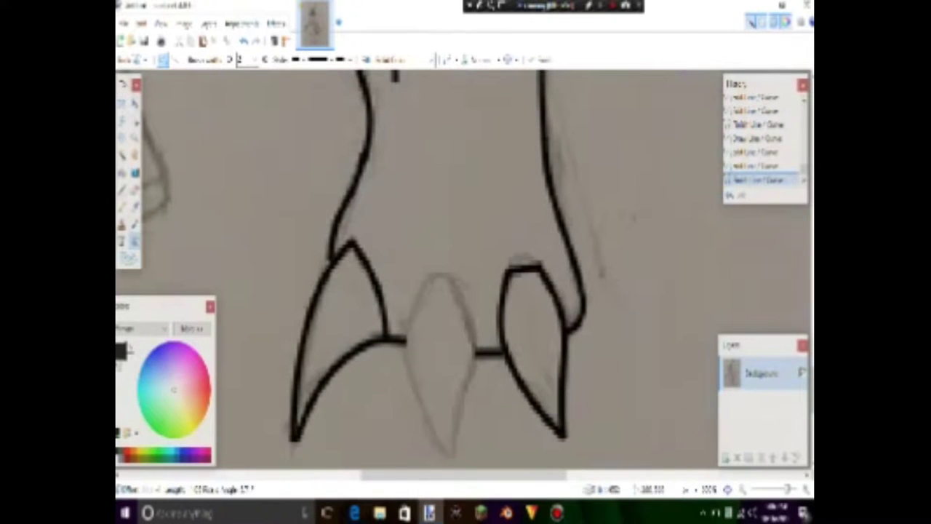
pyautogui.moveTo(522, 265); pyautogui.dragTo(524, 256)
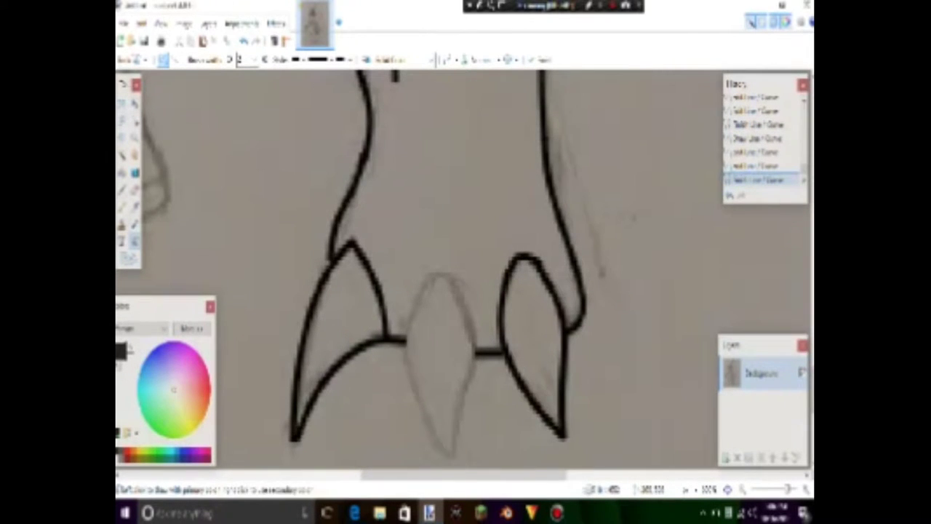
# - Trace the right foot's middle claw with a rounded top and two sides meeting at the tip
pyautogui.moveTo(404, 339)
pyautogui.mouseDown()
pyautogui.moveTo(477, 353)
pyautogui.moveTo(439, 274)
pyautogui.mouseUp()
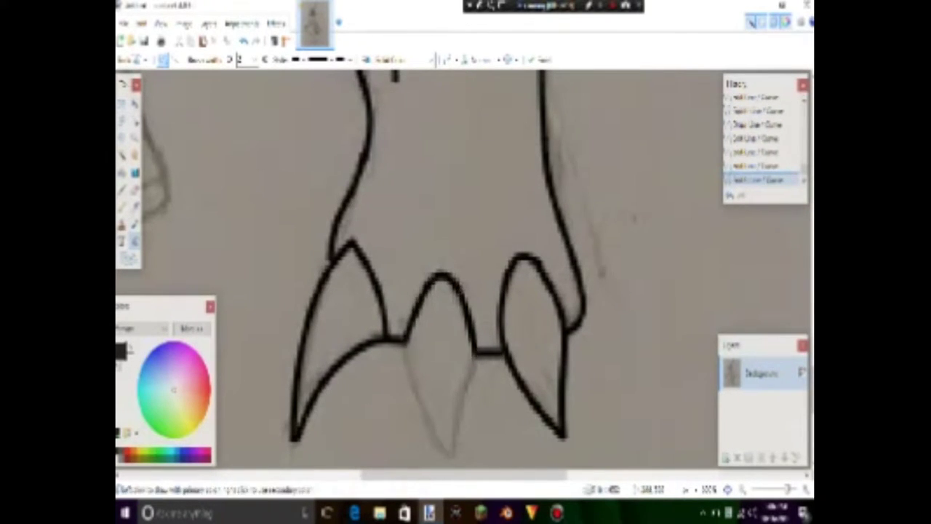
pyautogui.moveTo(404, 340)
pyautogui.mouseDown()
pyautogui.moveTo(451, 457)
pyautogui.moveTo(477, 349)
pyautogui.mouseUp()
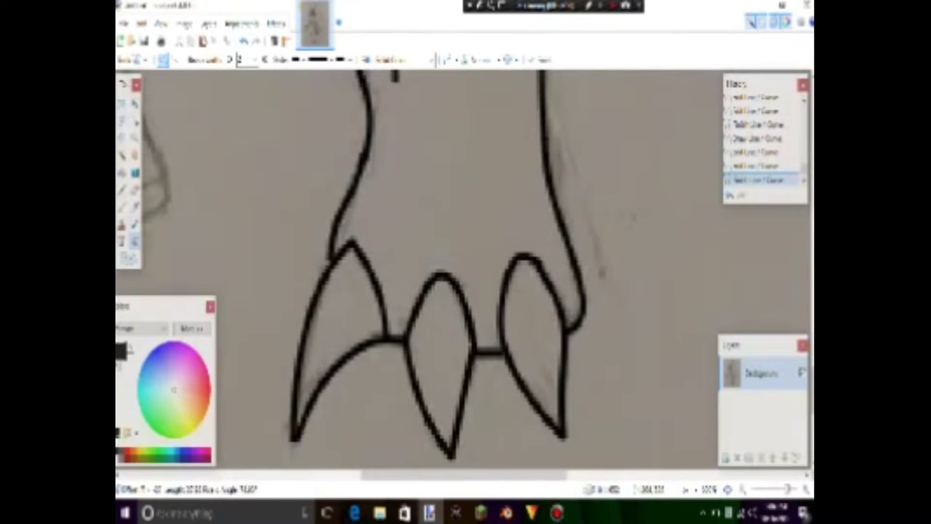
pyautogui.press('Return')
# - Trace the left leg's inner outline from the belly down to the heel, and the sole from the heel to the nearest claw
pyautogui.scroll(-3, 465, 363)
pyautogui.scroll(2, 466, 363)
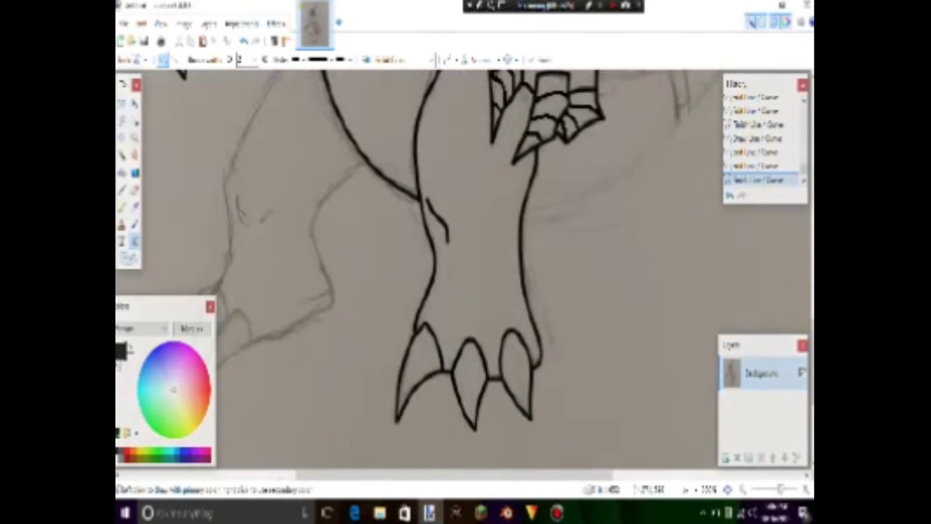
pyautogui.scroll(-1, 466, 269)
pyautogui.scroll(2, 466, 269)
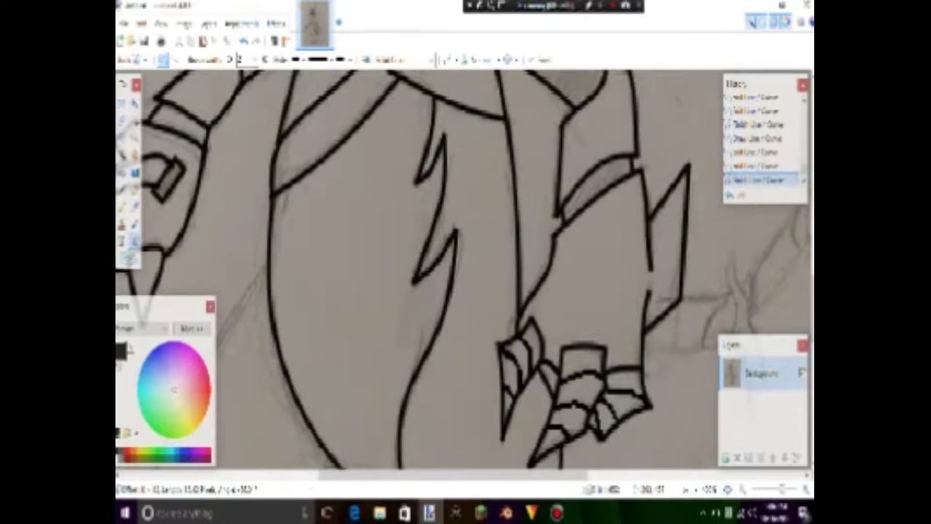
pyautogui.hscroll(-5, 465, 276)
pyautogui.scroll(-2, 466, 277)
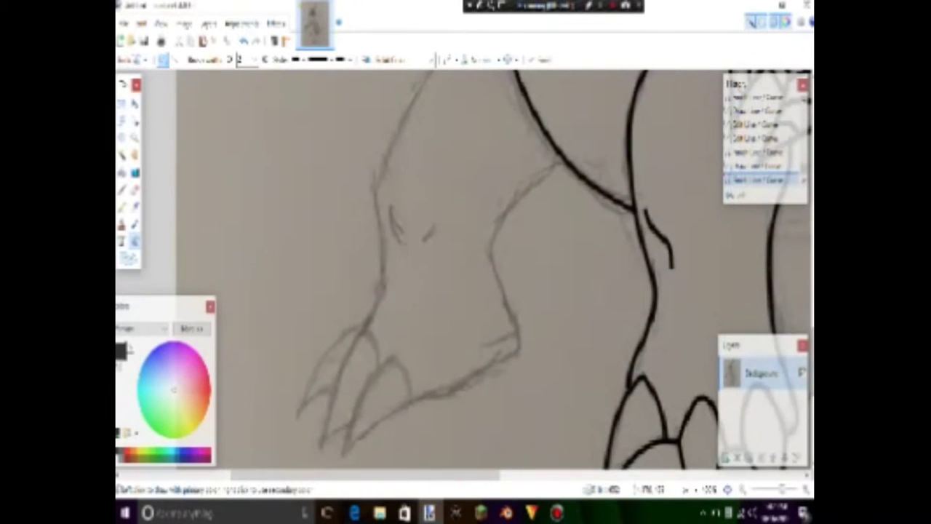
pyautogui.moveTo(565, 164); pyautogui.dragTo(520, 348)
pyautogui.moveTo(542, 255); pyautogui.dragTo(488, 251)
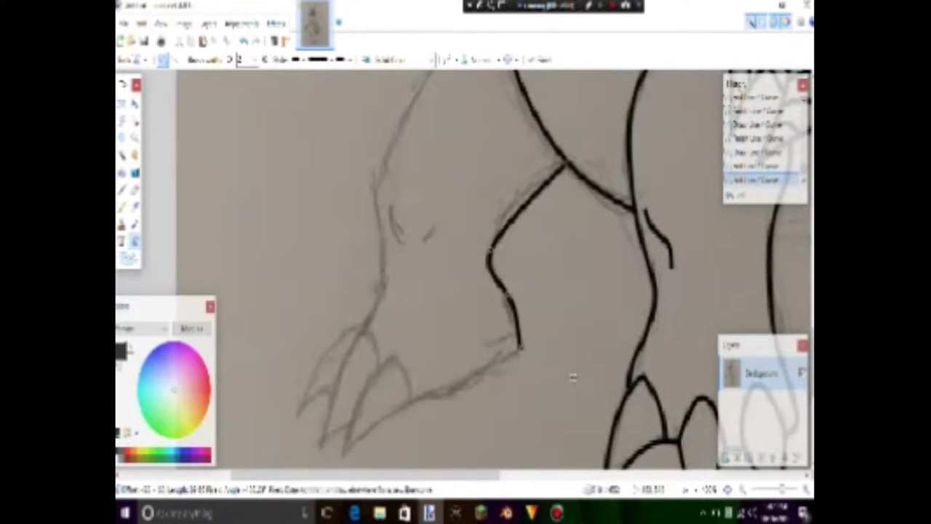
pyautogui.moveTo(520, 349); pyautogui.dragTo(411, 398)
pyautogui.moveTo(466, 374); pyautogui.dragTo(458, 381)
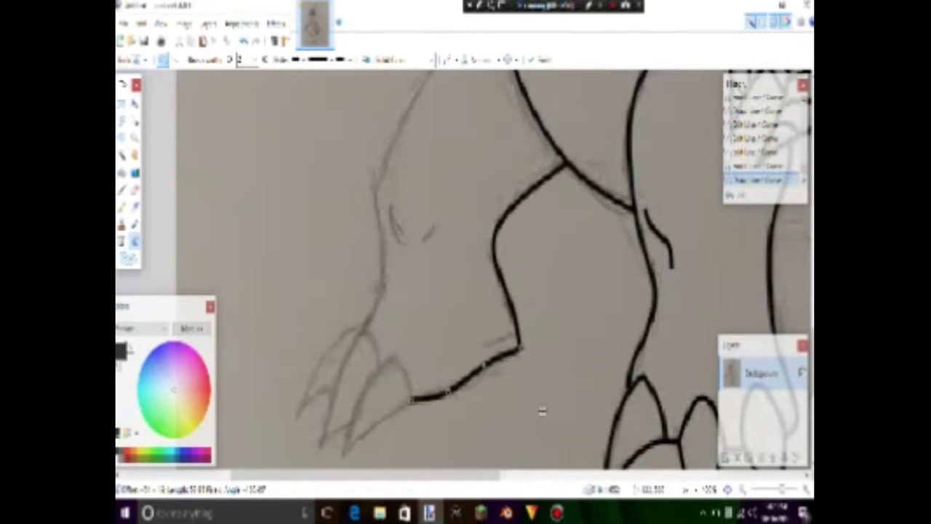
pyautogui.press('Return')
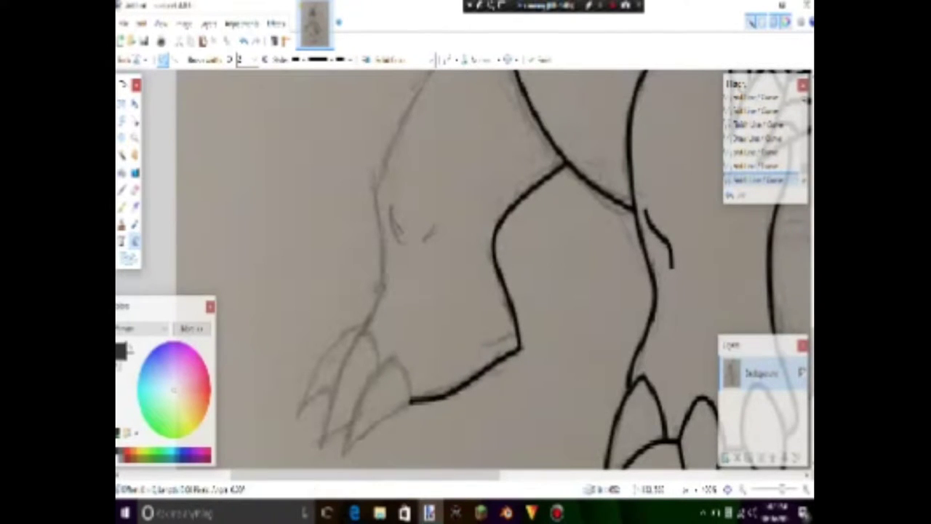
# - Trace the tops of the left foot's two nearer claws, the nearest claw's sides, and the short lower edge of the claw behind it
pyautogui.moveTo(411, 399); pyautogui.dragTo(361, 331)
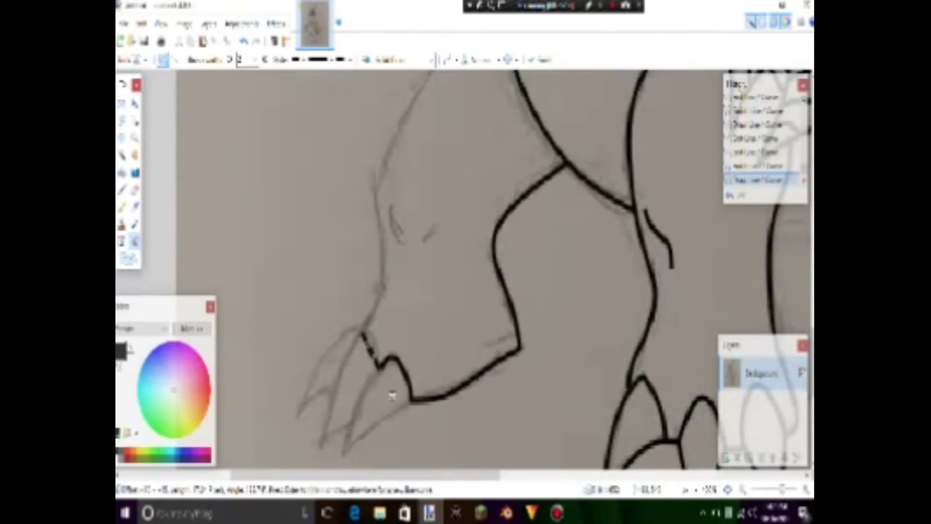
pyautogui.press('Return')
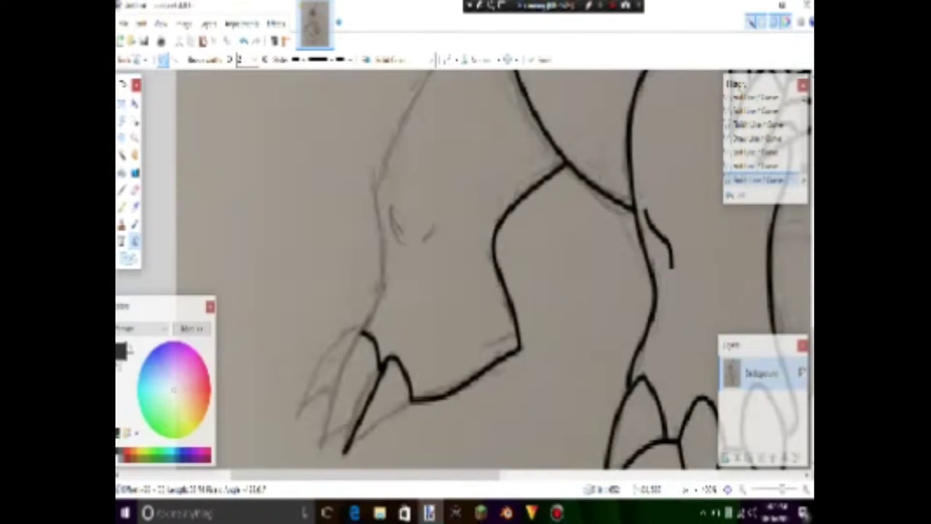
pyautogui.moveTo(356, 407); pyautogui.dragTo(364, 397)
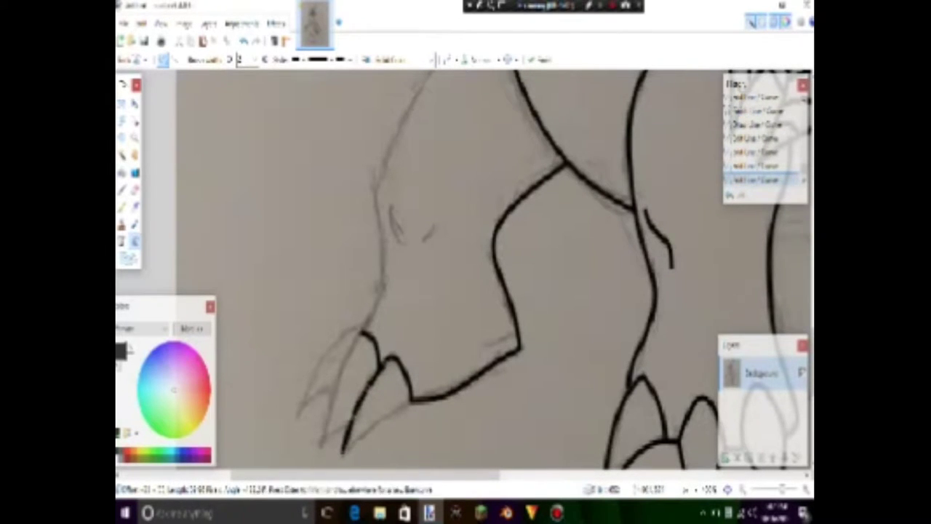
pyautogui.moveTo(343, 450); pyautogui.dragTo(411, 400)
pyautogui.press('Return')
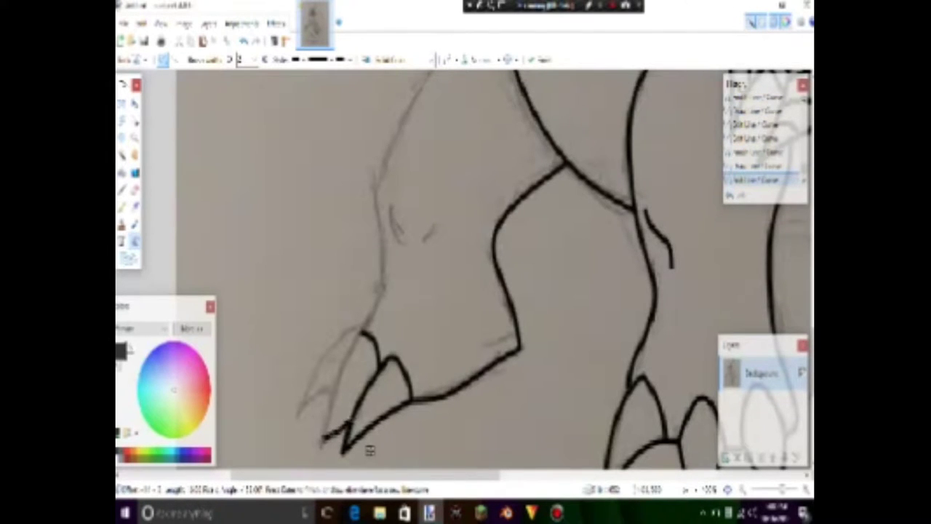
pyautogui.scroll(1, 466, 269)
# - Trace the left leg's outer outline from the middle claw's tip up over the ankle and knee to the belly
pyautogui.moveTo(325, 445)
pyautogui.mouseDown()
pyautogui.moveTo(353, 390)
pyautogui.moveTo(382, 235)
pyautogui.mouseUp()
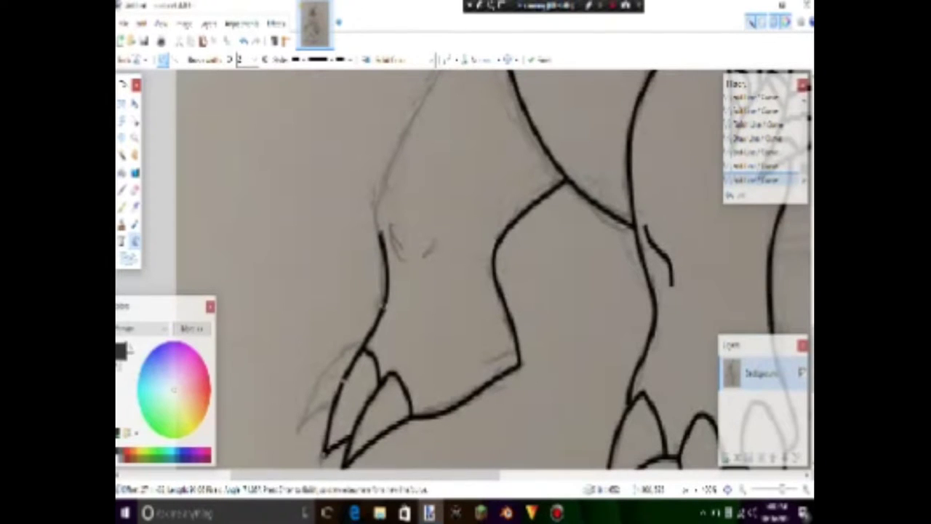
pyautogui.press('Return')
pyautogui.scroll(3, 466, 269)
pyautogui.moveTo(497, 131); pyautogui.dragTo(380, 384)
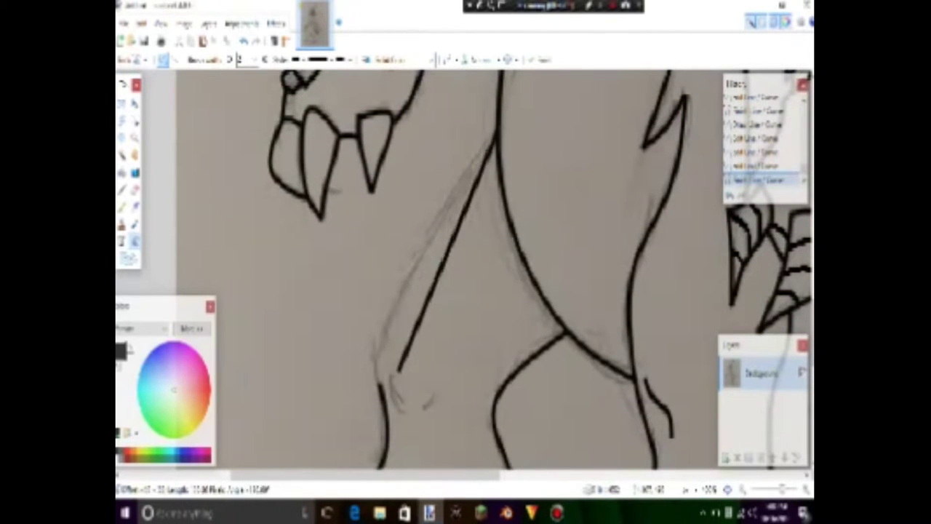
pyautogui.moveTo(438, 259); pyautogui.dragTo(379, 336)
pyautogui.press('Return')
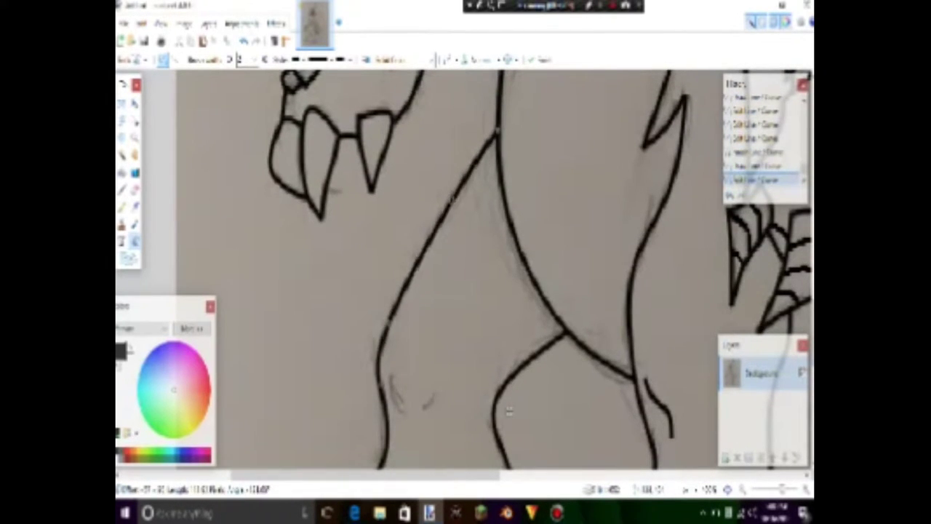
# - Trace the left foot's outermost claw and the two short crease marks at the knee
pyautogui.scroll(-4, 509, 411)
pyautogui.scroll(-1, 509, 269)
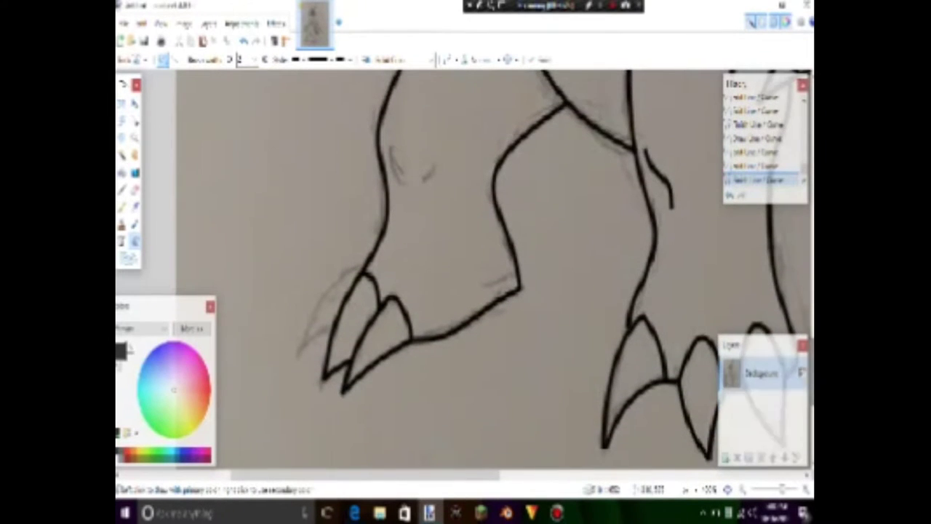
pyautogui.moveTo(364, 270); pyautogui.dragTo(300, 350)
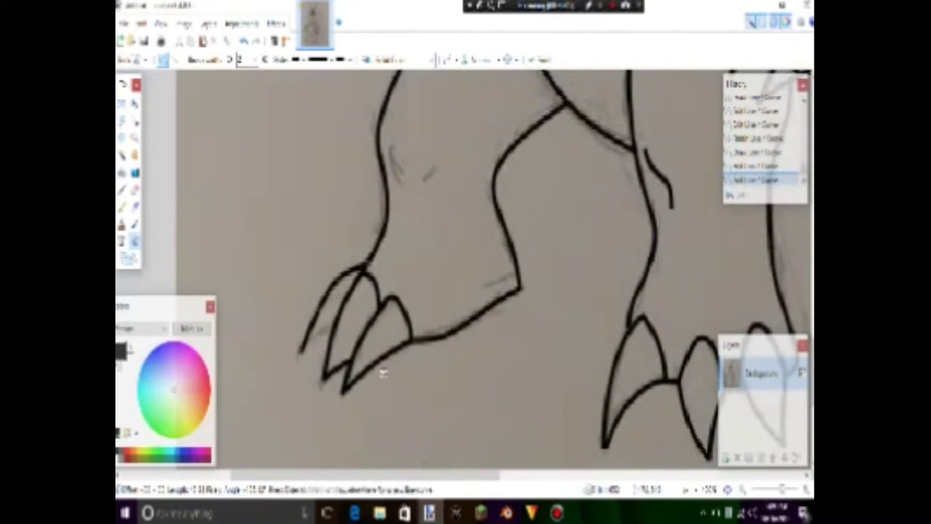
pyautogui.moveTo(331, 312); pyautogui.dragTo(325, 297)
pyautogui.press('Return')
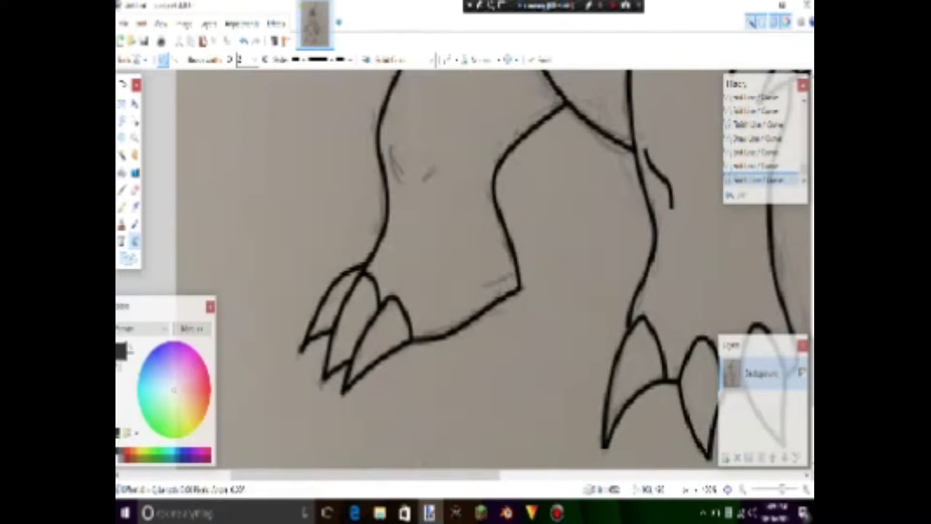
pyautogui.moveTo(389, 145); pyautogui.dragTo(409, 193)
pyautogui.moveTo(435, 162); pyautogui.dragTo(424, 179)
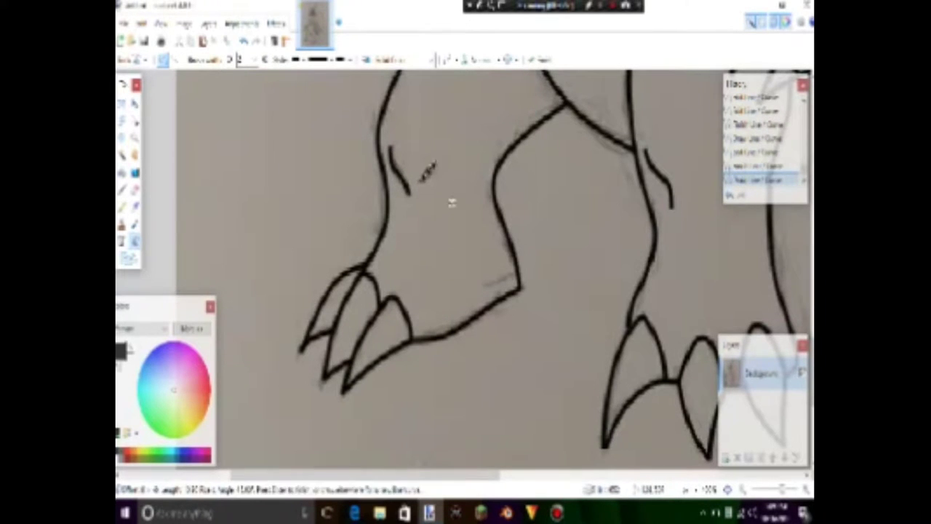
# - Trace the tail's outer edge in three separate curves from the right leg up to the tip, leaving gaps between the segments
pyautogui.scroll(-5, 452, 203)
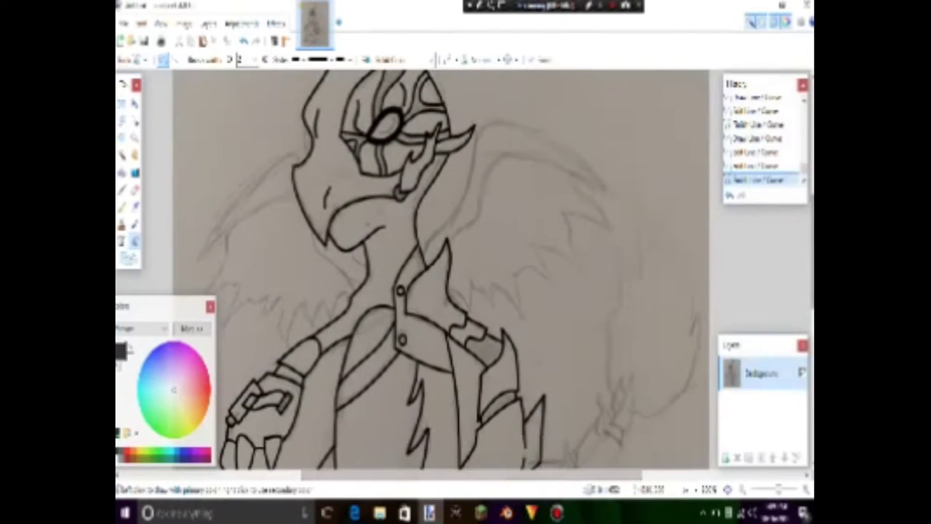
pyautogui.scroll(3, 436, 269)
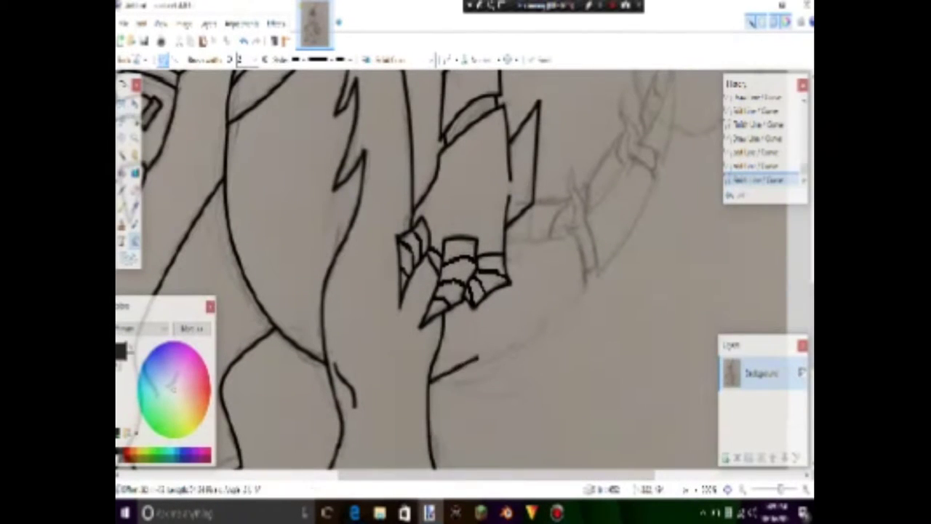
pyautogui.moveTo(478, 356); pyautogui.dragTo(588, 288)
pyautogui.moveTo(509, 335); pyautogui.dragTo(522, 348)
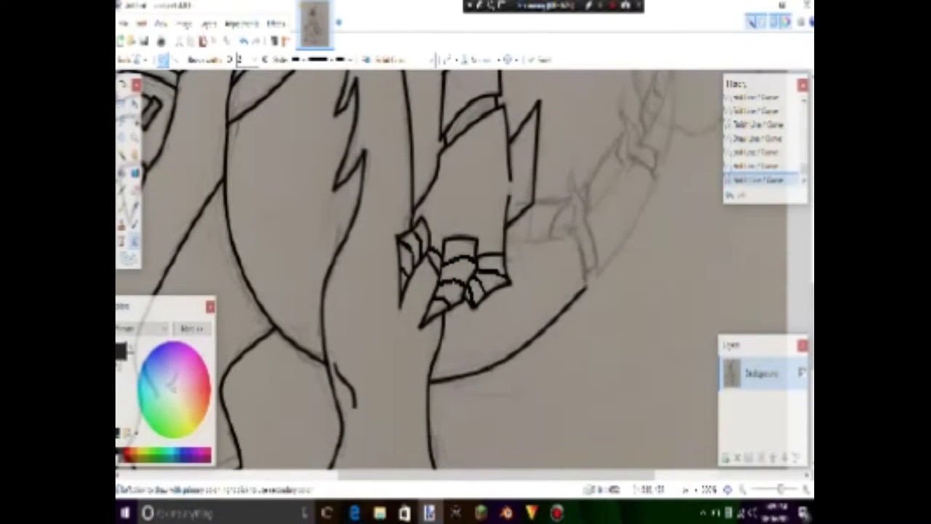
pyautogui.scroll(3, 451, 269)
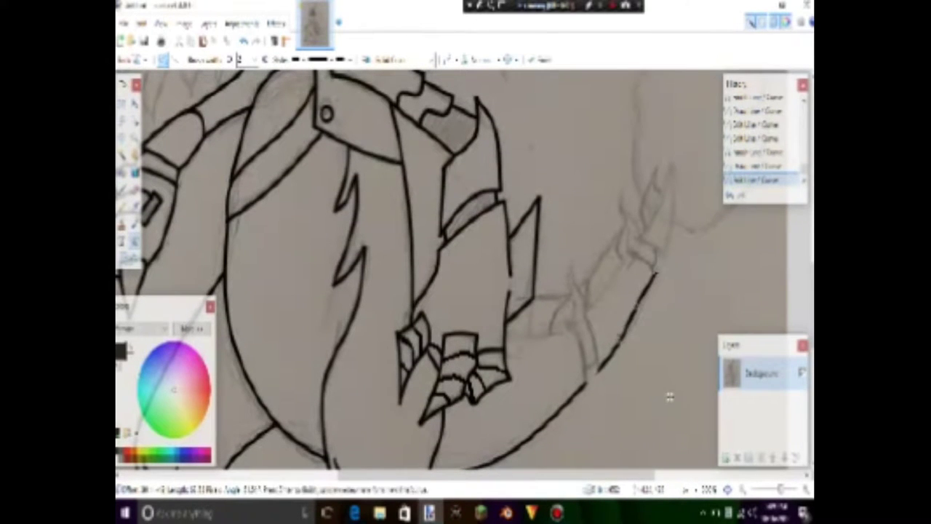
pyautogui.moveTo(667, 214); pyautogui.dragTo(677, 209)
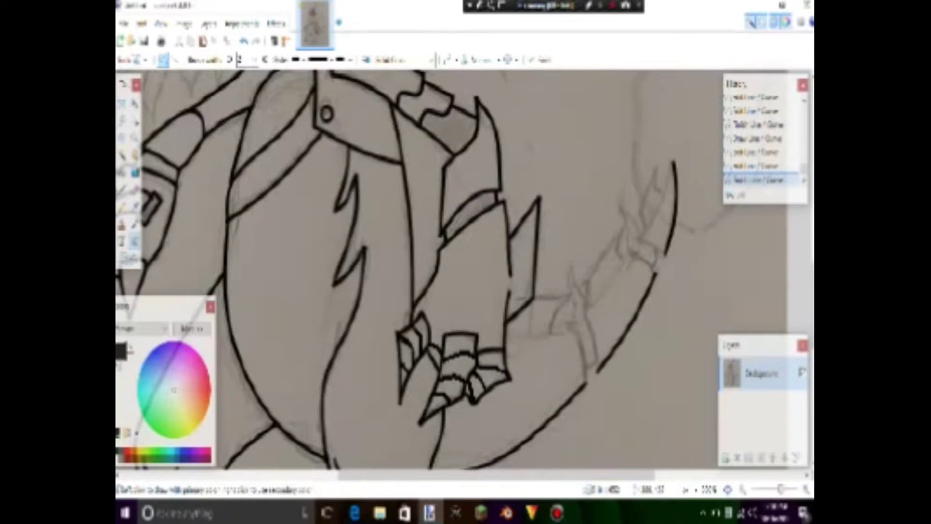
# - Trace the tail base segment's curved end, the middle segment's lower end, and the inner edges of the middle and tip segments
pyautogui.moveTo(566, 324); pyautogui.dragTo(587, 384)
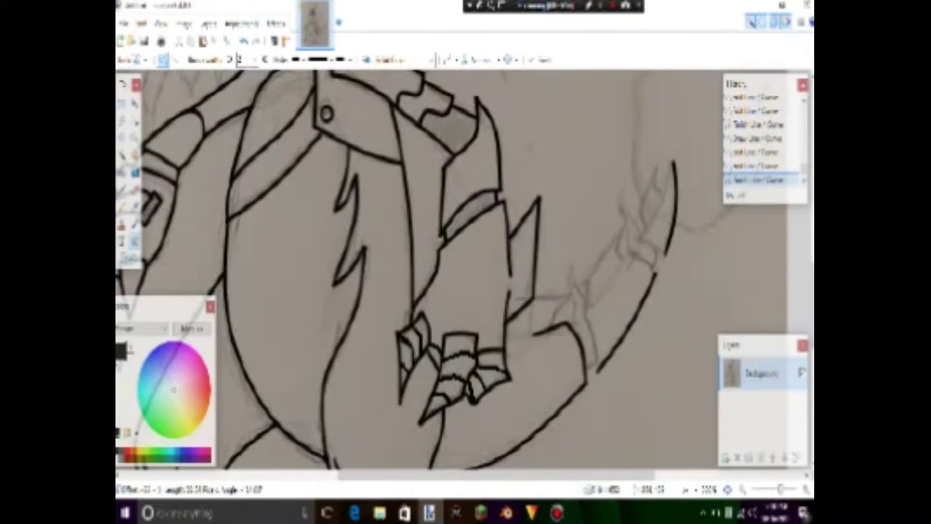
pyautogui.moveTo(536, 332); pyautogui.dragTo(527, 337)
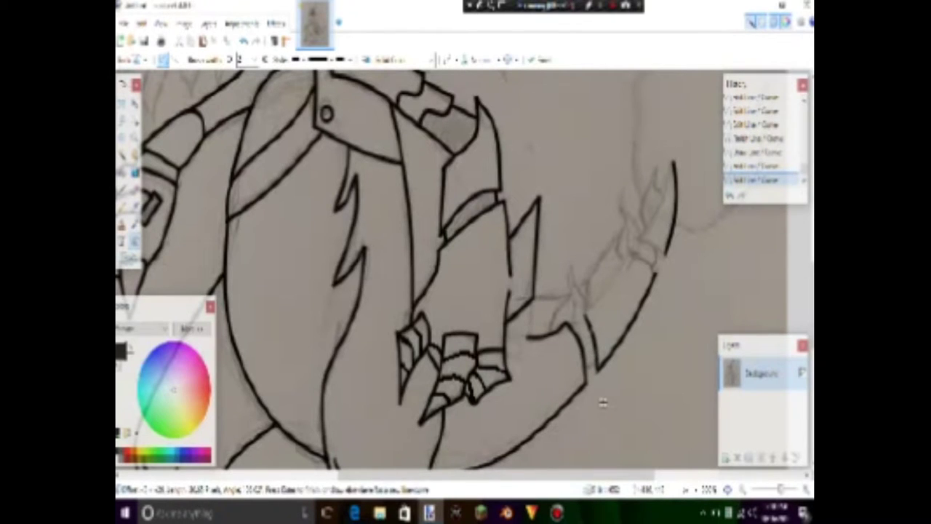
pyautogui.moveTo(586, 311)
pyautogui.mouseDown()
pyautogui.moveTo(627, 271)
pyautogui.moveTo(673, 164)
pyautogui.mouseUp()
pyautogui.press('Return')
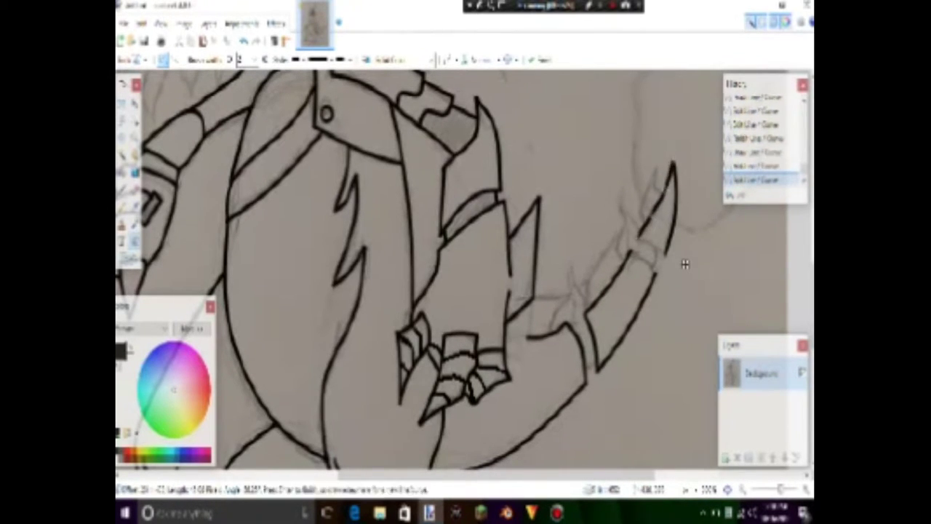
pyautogui.press('Return')
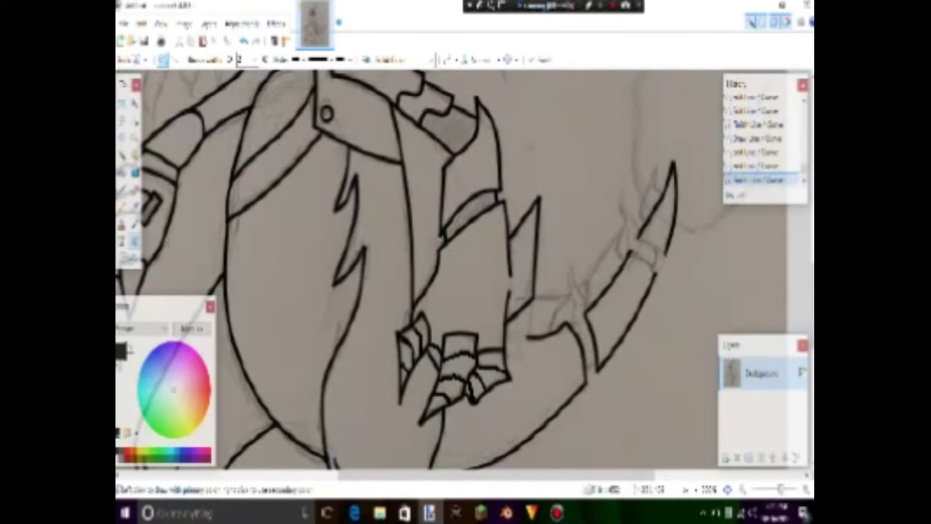
# - Extend the tail base's upper edge to the wrist and close the facing ends of the middle and tip segments
pyautogui.moveTo(528, 336); pyautogui.dragTo(507, 336)
pyautogui.press('Return')
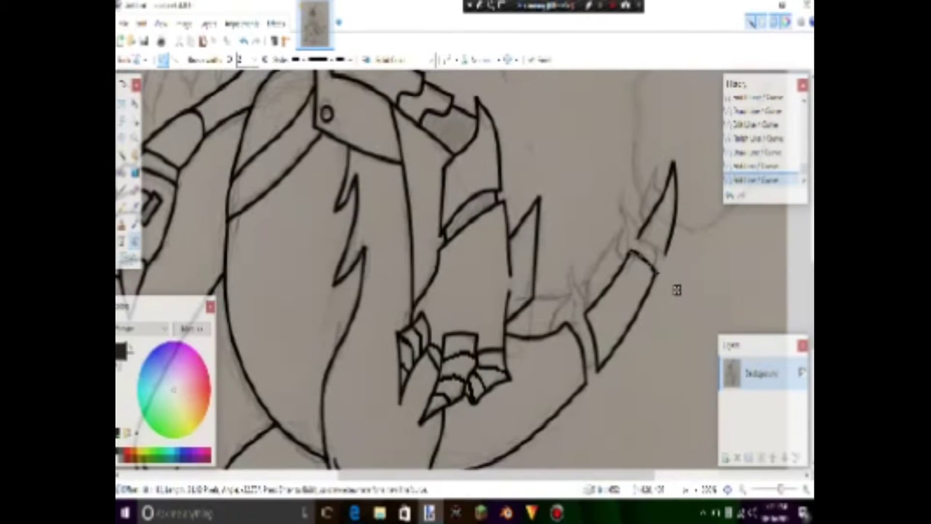
pyautogui.moveTo(642, 240); pyautogui.dragTo(667, 257)
pyautogui.press('Return')
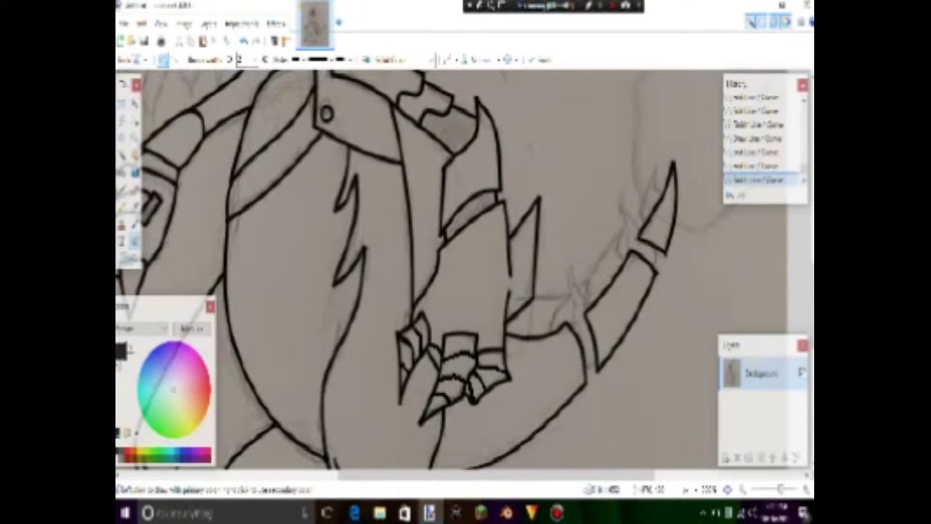
# - Draw thin wavy wisps rising from the two gaps between the tail segments with the Pencil tool
pyautogui.hotkey('ctrl', '+')
pyautogui.press('p')
pyautogui.hscroll(4, 464, 276)
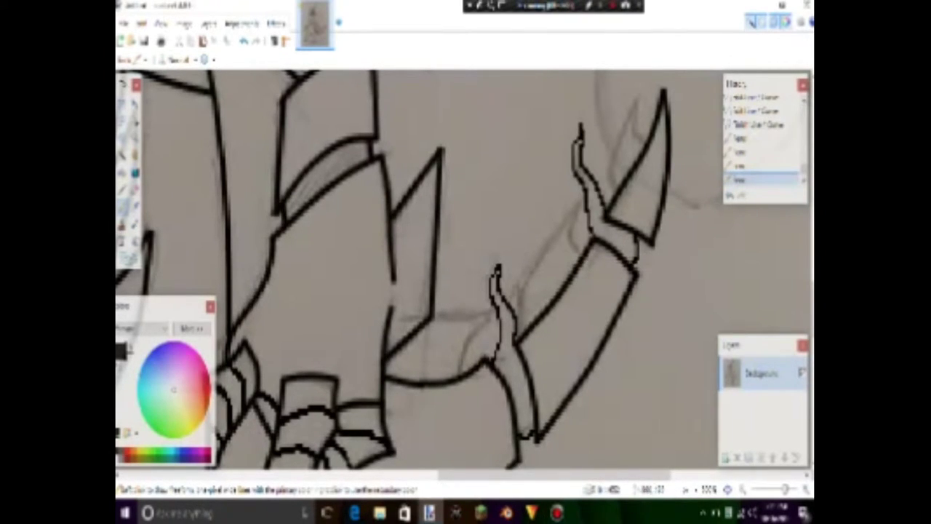
# - Trace the spikes on the upper edges of the tail's base and middle segments with the Line / Curve tool
pyautogui.press('o')
pyautogui.moveTo(430, 314)
pyautogui.mouseDown()
pyautogui.moveTo(489, 312)
pyautogui.moveTo(460, 374)
pyautogui.moveTo(465, 342)
pyautogui.mouseUp()
pyautogui.moveTo(522, 288)
pyautogui.mouseDown()
pyautogui.moveTo(518, 336)
pyautogui.moveTo(573, 206)
pyautogui.moveTo(584, 285)
pyautogui.mouseUp()
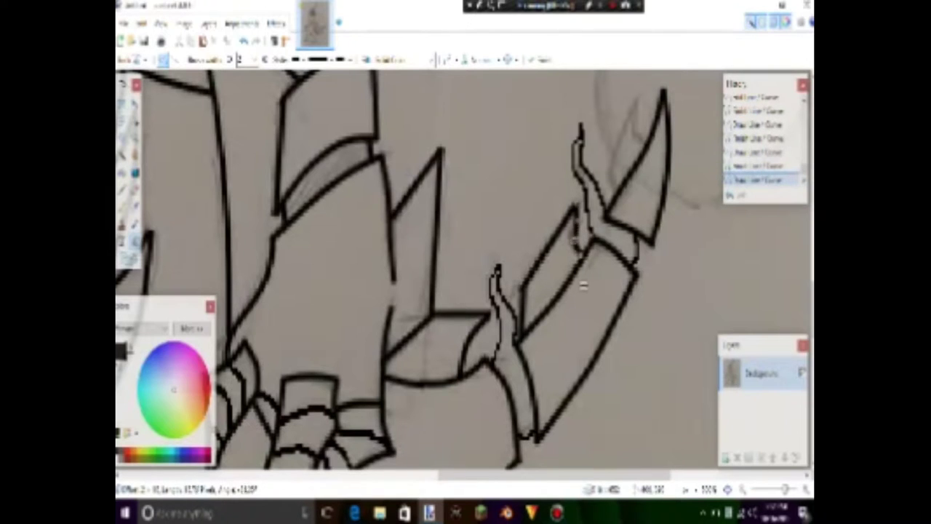
# - Trace the small spike on the inner edge of the tail's tip segment
pyautogui.scroll(5, 584, 285)
pyautogui.hscroll(3, 584, 285)
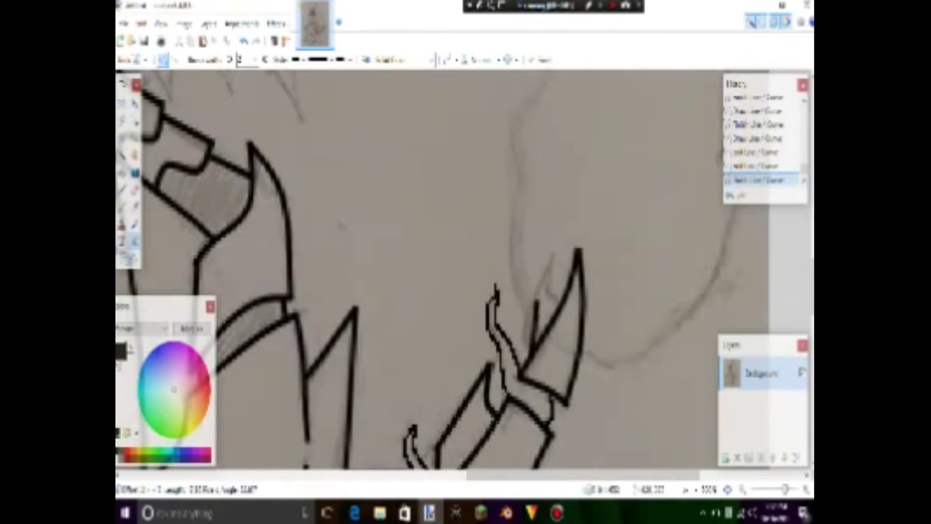
pyautogui.press('Return')
pyautogui.press('Return')
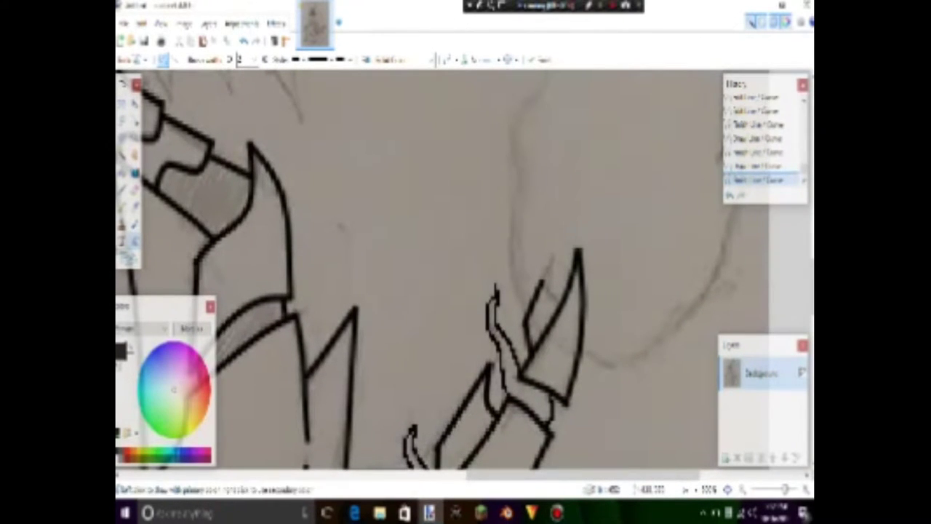
pyautogui.moveTo(566, 292); pyautogui.dragTo(550, 260)
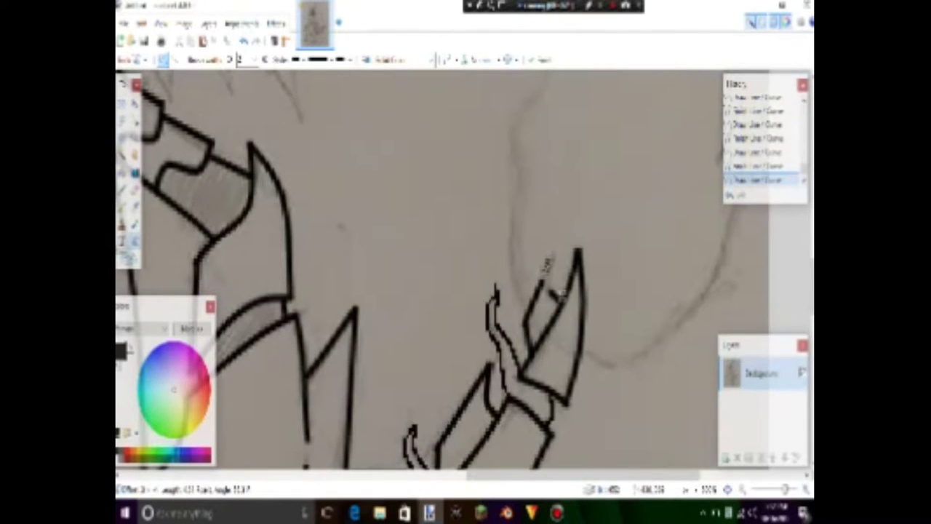
pyautogui.press('Return')
# - Trace the right-hand wing's inner base curve from beside the mask's horn down to the collar
pyautogui.hotkey('ctrl', 'b')
pyautogui.hotkey('ctrl', '+')
pyautogui.hotkey('ctrl', '+')
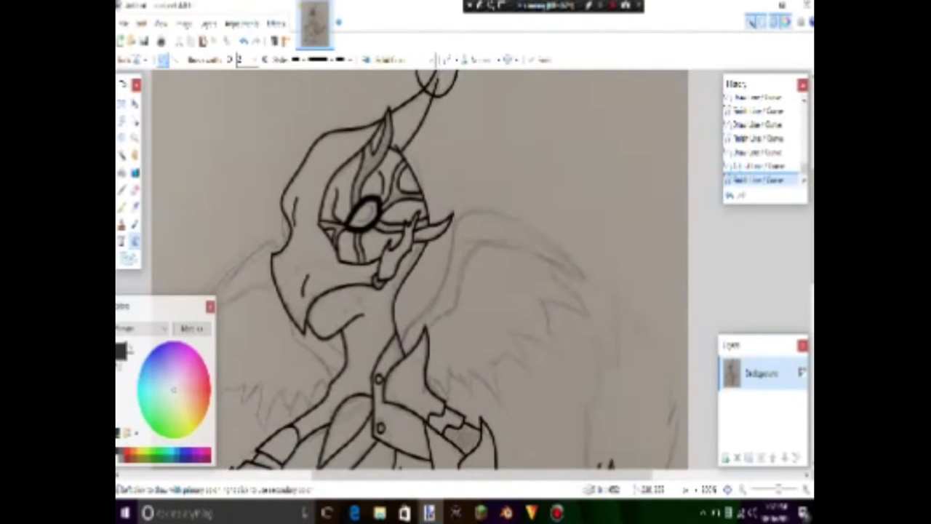
pyautogui.moveTo(483, 170); pyautogui.dragTo(402, 348)
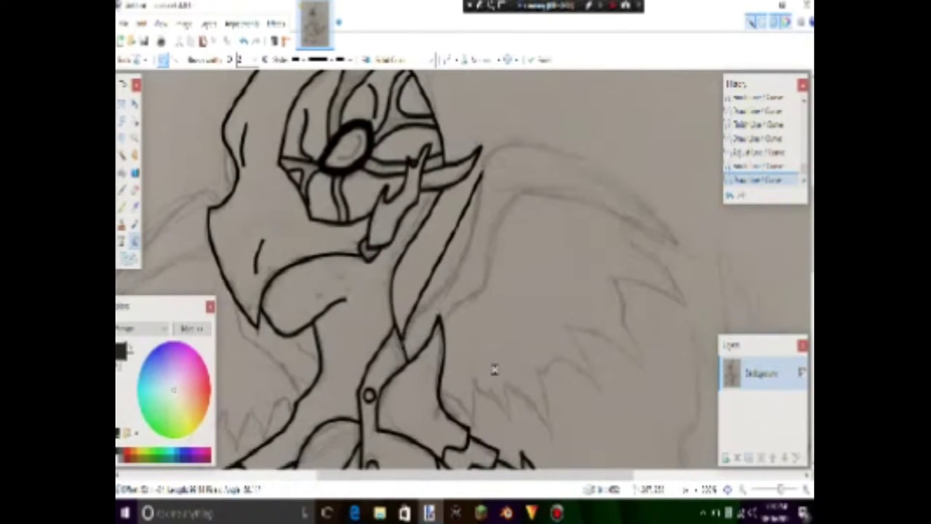
pyautogui.press('Return')
# - Trace the right-hand wing's arched upper edge out to its tip and the lower edge of the arch back toward the shoulder
pyautogui.moveTo(483, 152); pyautogui.dragTo(707, 258)
pyautogui.moveTo(582, 198); pyautogui.dragTo(565, 162)
pyautogui.press('Return')
pyautogui.moveTo(684, 249); pyautogui.dragTo(486, 274)
pyautogui.moveTo(582, 261); pyautogui.dragTo(529, 191)
pyautogui.press('Return')
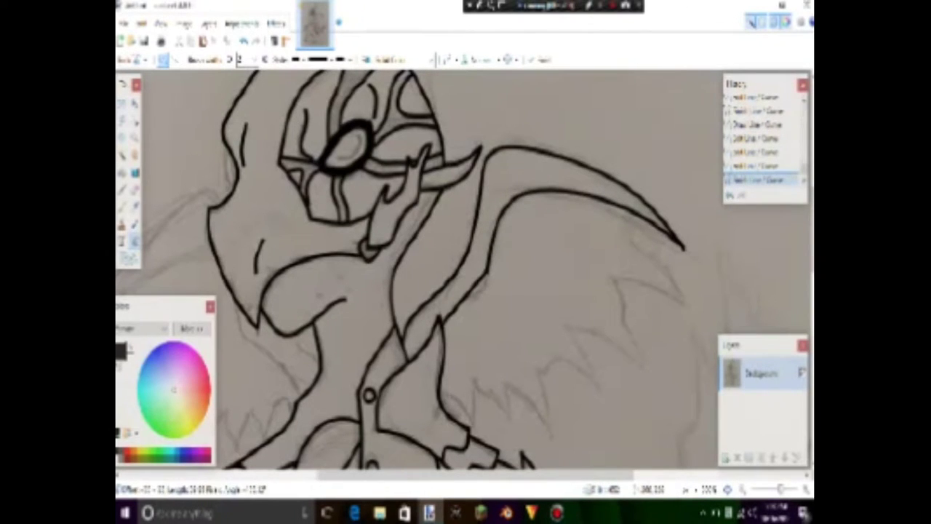
# - Trace the outermost feather below the right-hand wing's tip and the outer edge of the second feather
pyautogui.scroll(-3, 503, 342)
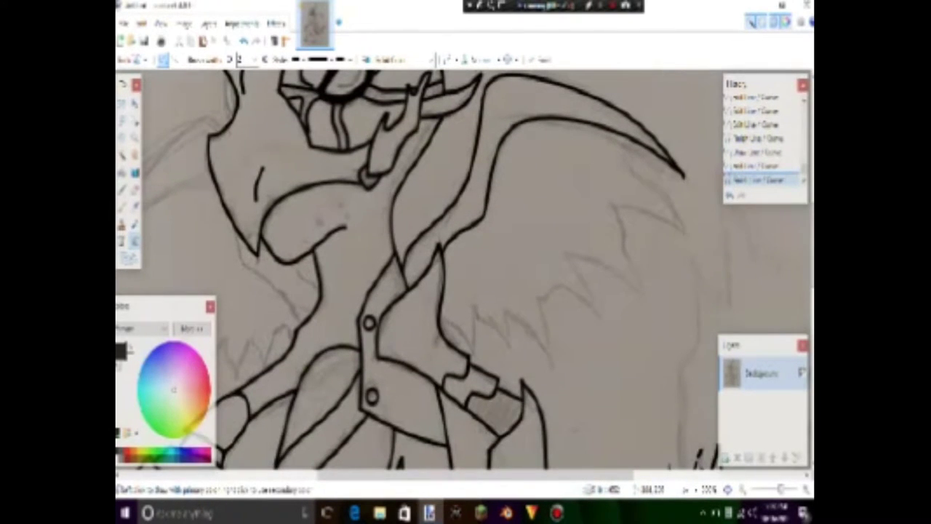
pyautogui.moveTo(658, 195); pyautogui.dragTo(684, 234)
pyautogui.press('Return')
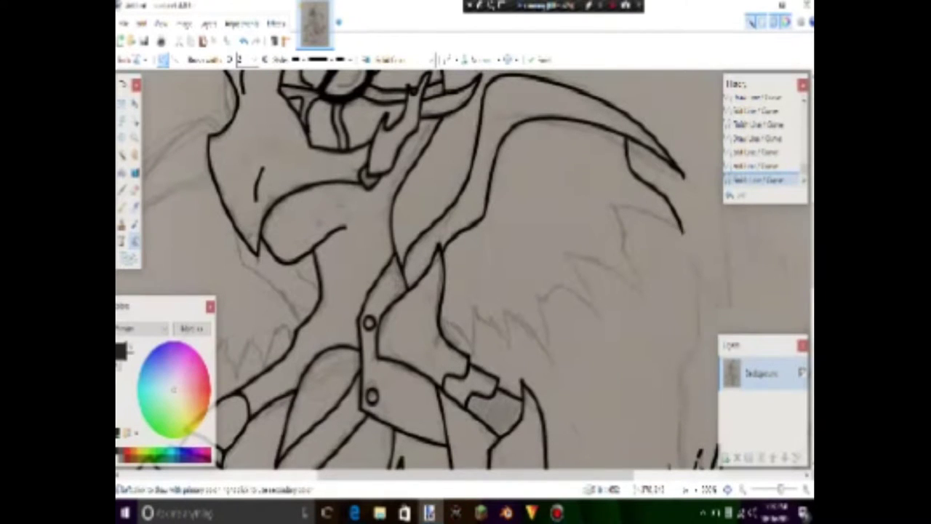
pyautogui.press('Return')
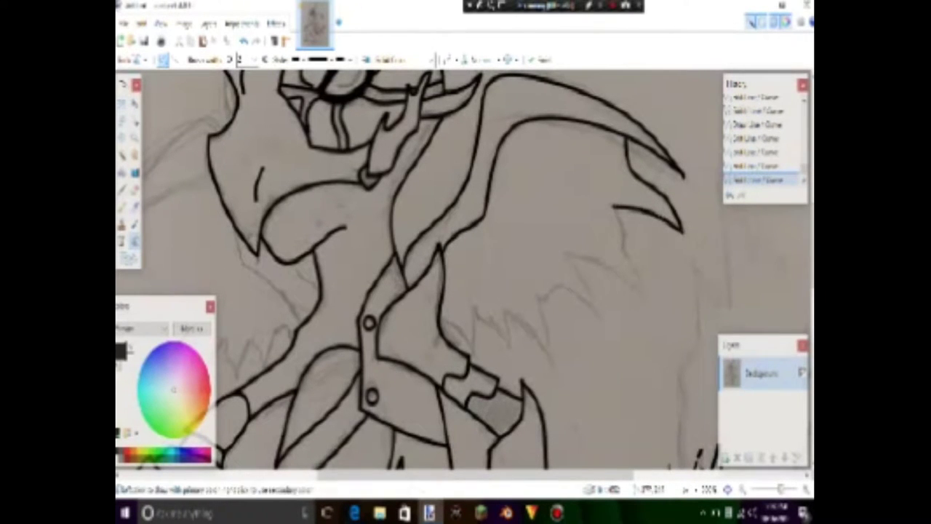
pyautogui.press('Return')
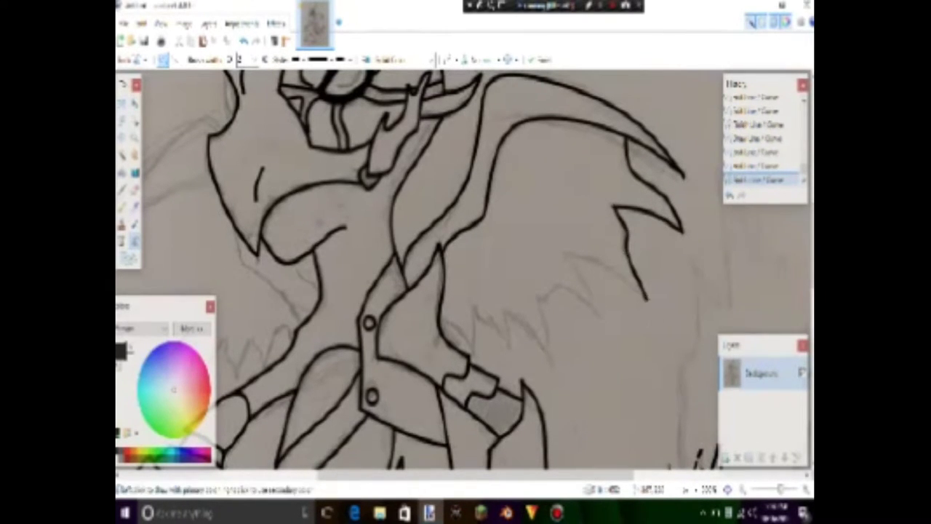
pyautogui.press('Return')
# - Continue the right-hand wing's jagged lower edge through the third and fourth feather points
pyautogui.moveTo(566, 256)
pyautogui.mouseDown()
pyautogui.moveTo(597, 317)
pyautogui.moveTo(565, 295)
pyautogui.moveTo(549, 364)
pyautogui.mouseUp()
pyautogui.press('Return')
pyautogui.press('Return')
pyautogui.press('Return')
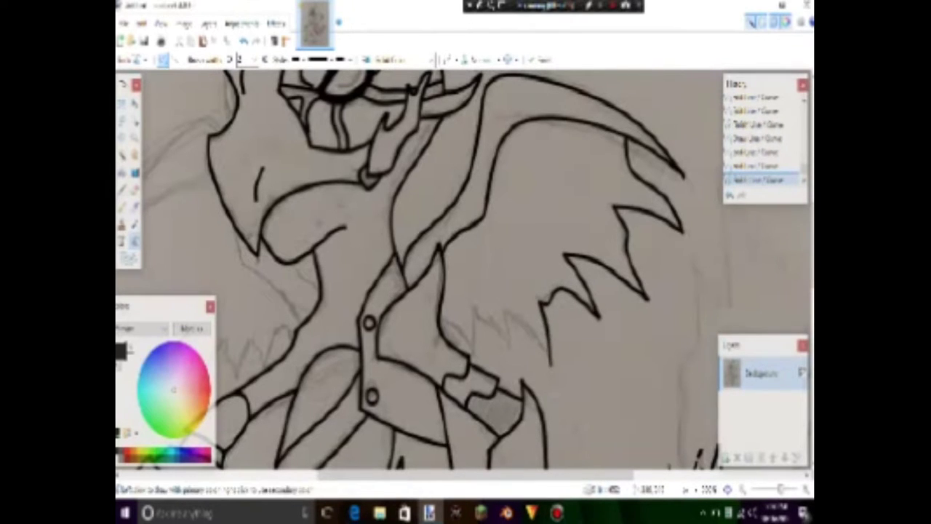
pyautogui.press('Return')
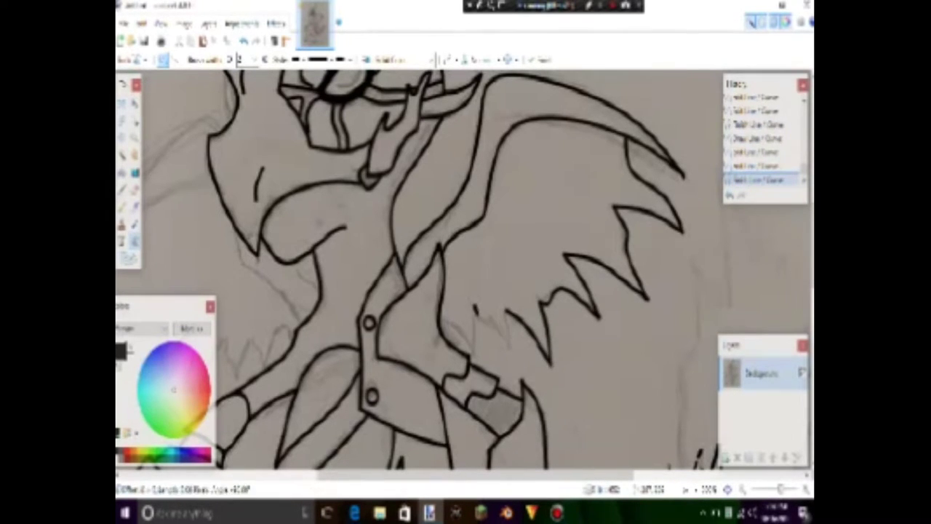
# - Trace the small innermost feathers of the right-hand wing down to the upper arm
pyautogui.moveTo(476, 309); pyautogui.dragTo(509, 342)
pyautogui.press('Return')
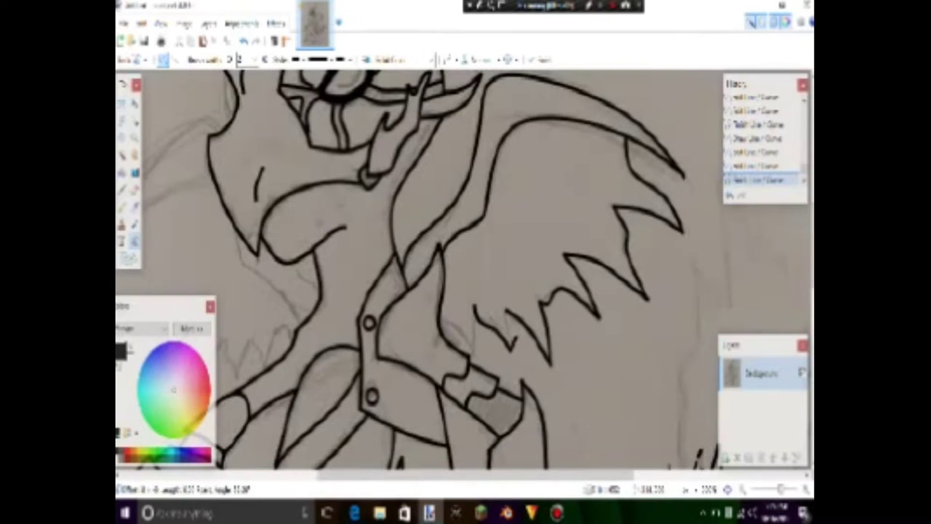
pyautogui.moveTo(504, 310); pyautogui.dragTo(509, 352)
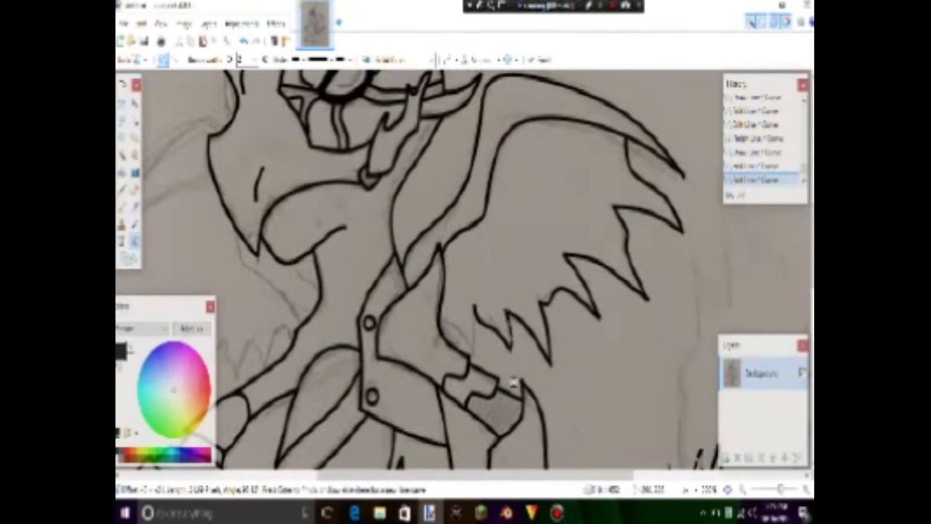
pyautogui.moveTo(474, 307); pyautogui.dragTo(476, 355)
pyautogui.moveTo(474, 307); pyautogui.dragTo(451, 325)
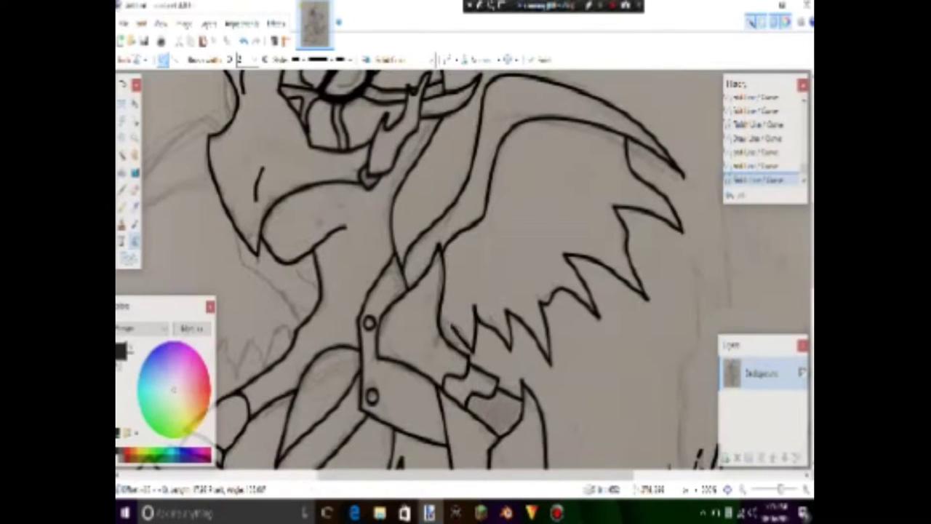
# - Trace the left-hand wing's inner base curve from below the hood's point down to the shoulder
pyautogui.moveTo(473, 473); pyautogui.dragTo(364, 474)
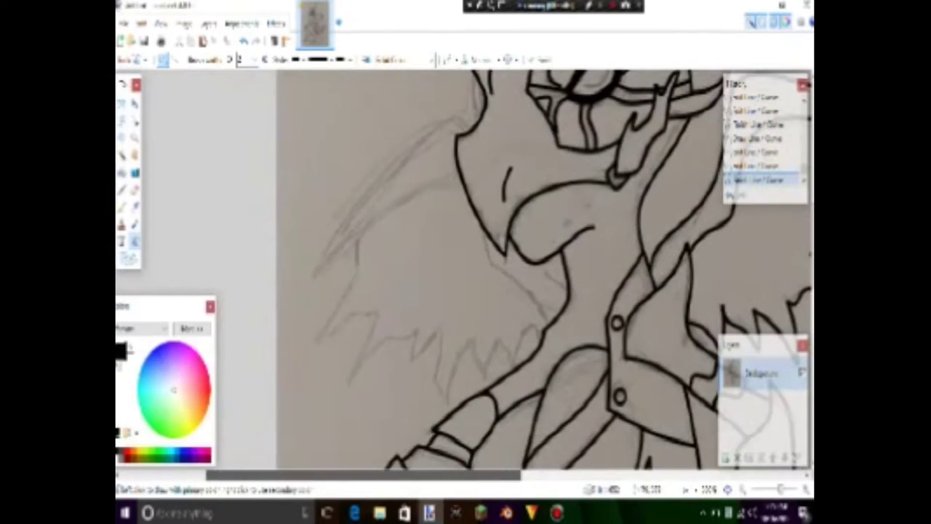
pyautogui.moveTo(514, 231); pyautogui.dragTo(593, 348)
pyautogui.moveTo(572, 262); pyautogui.dragTo(614, 325)
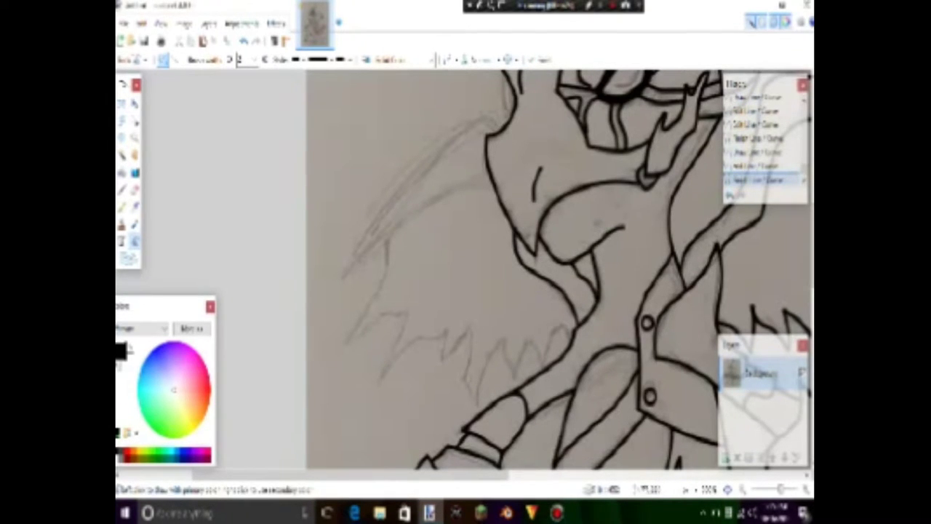
# - Trace the left-hand wing's arched upper edge from the hood to the tip and its lower edge back to the hood
pyautogui.moveTo(496, 135); pyautogui.dragTo(342, 278)
pyautogui.moveTo(418, 208); pyautogui.dragTo(393, 171)
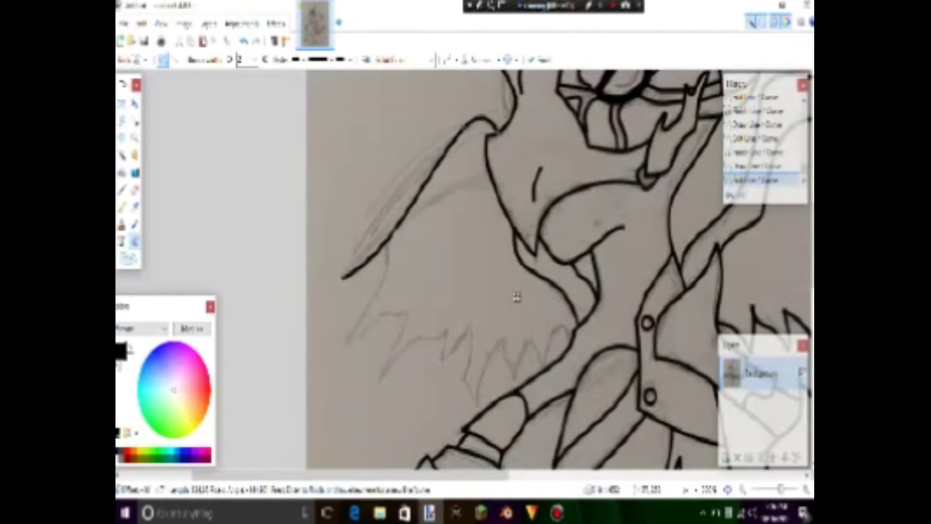
pyautogui.moveTo(342, 278); pyautogui.dragTo(488, 171)
pyautogui.moveTo(509, 294); pyautogui.dragTo(509, 296)
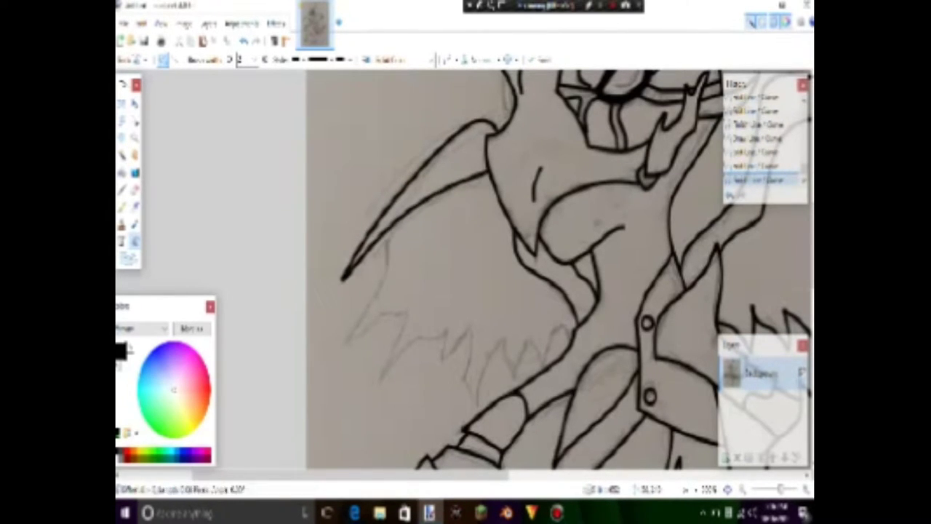
# - Trace the outermost feather below the left-hand wing's tip and the outer edge of the second feather
pyautogui.moveTo(395, 223); pyautogui.dragTo(346, 345)
pyautogui.press('Return')
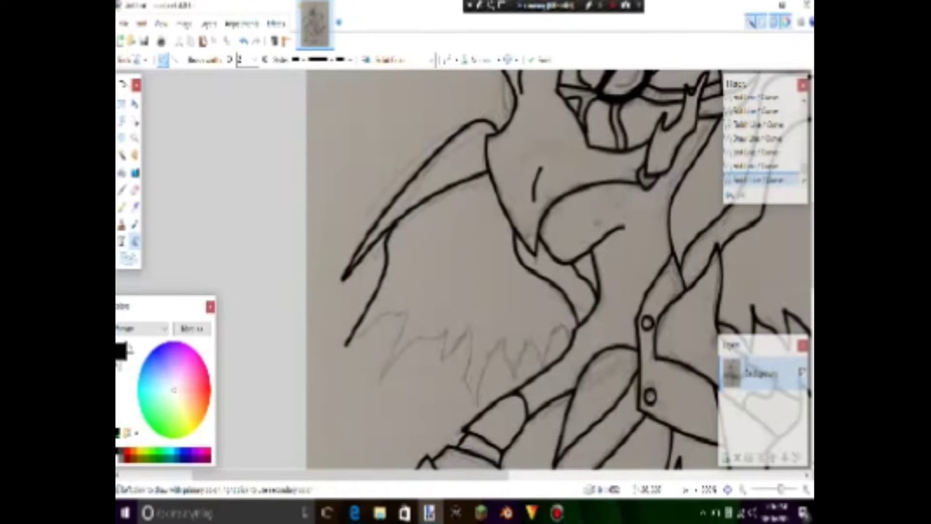
pyautogui.press('Return')
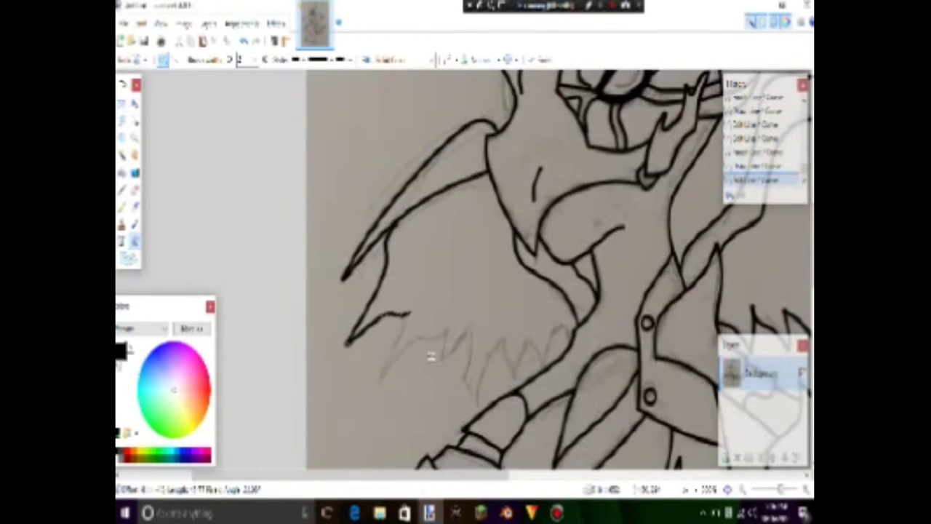
pyautogui.press('Return')
pyautogui.press('Return')
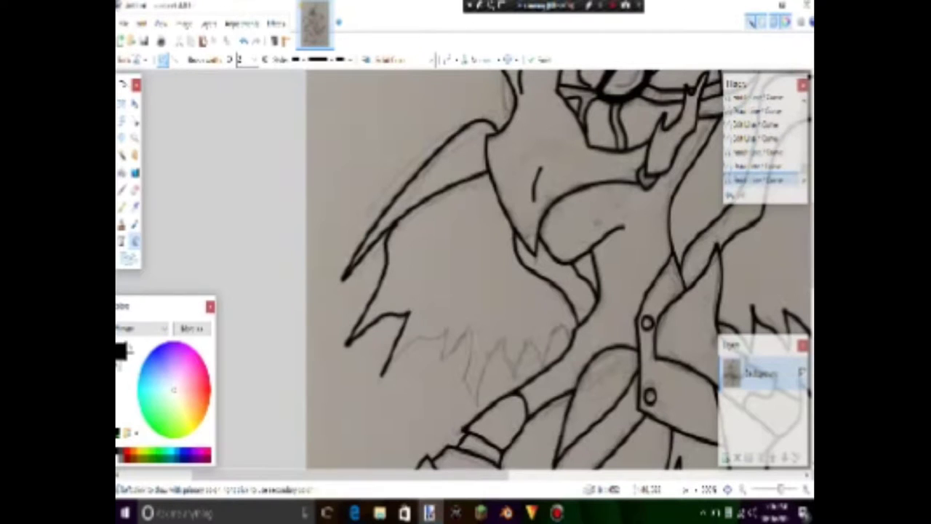
# - Continue the left-hand wing's jagged lower edge through the middle feathers, including the long downward point
pyautogui.press('Return')
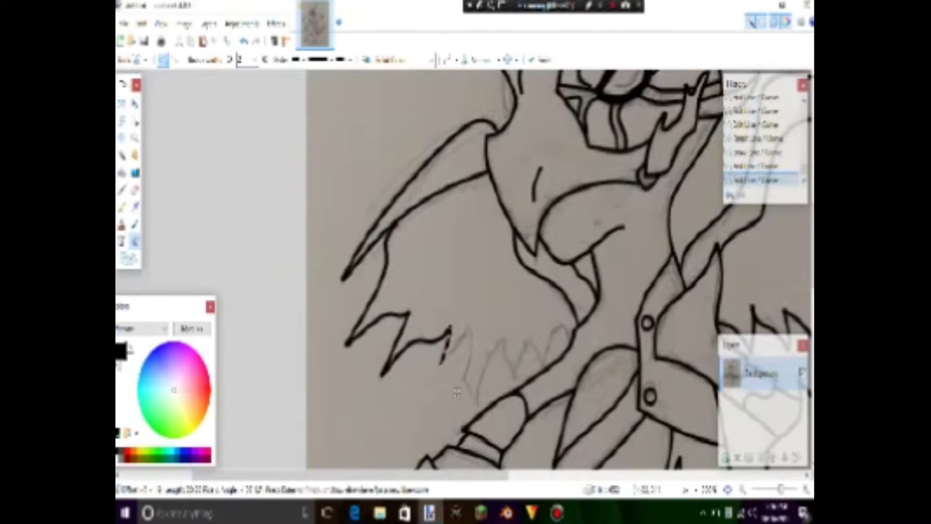
pyautogui.moveTo(441, 362); pyautogui.dragTo(472, 325)
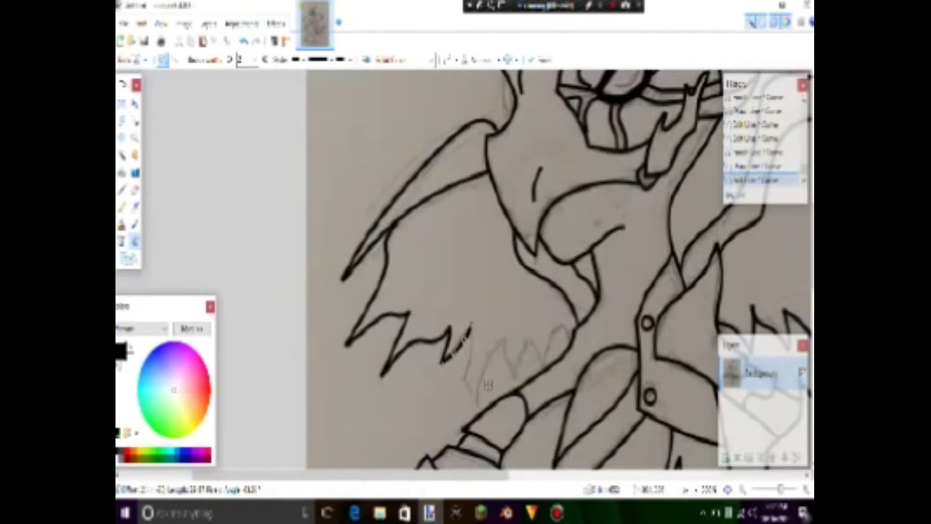
pyautogui.press('Return')
pyautogui.press('Return')
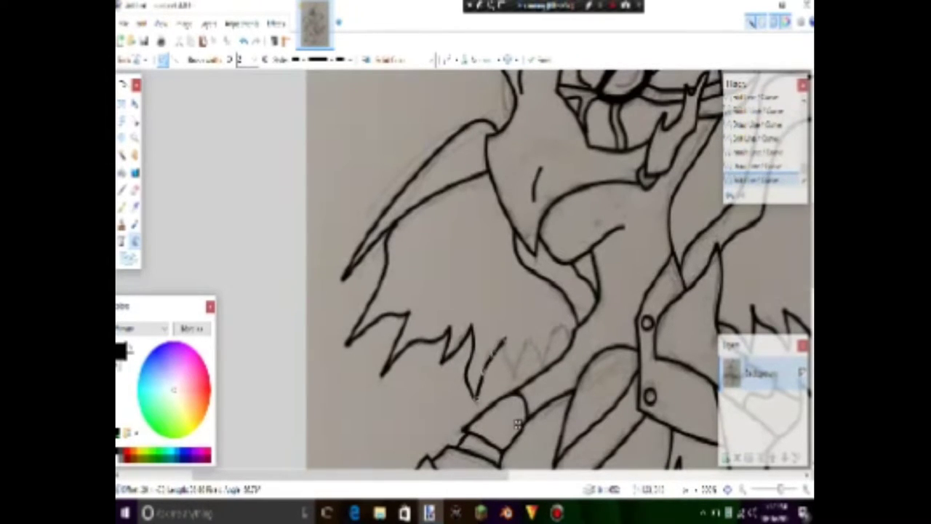
# - Trace the last small feathers of the left-hand wing up to the upper arm
pyautogui.moveTo(507, 338); pyautogui.dragTo(515, 380)
pyautogui.press('Return')
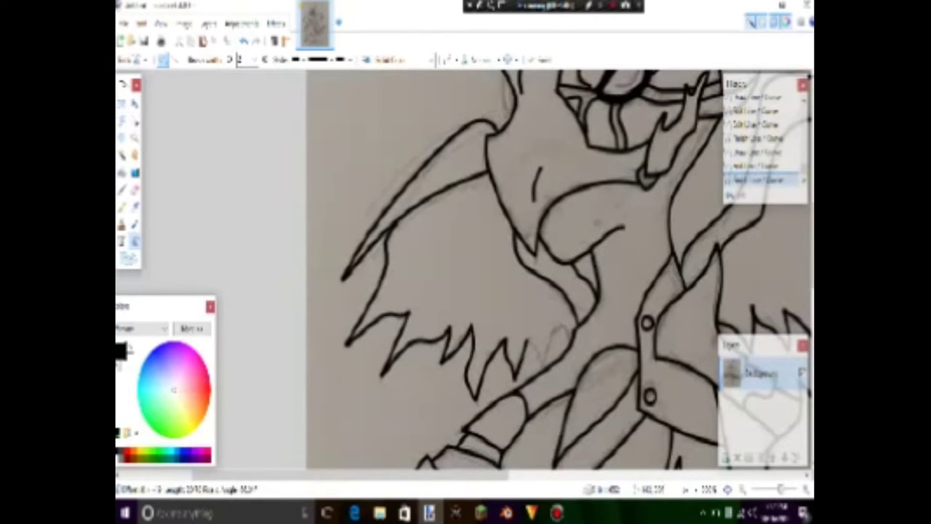
pyautogui.moveTo(542, 339); pyautogui.dragTo(528, 368)
pyautogui.press('Return')
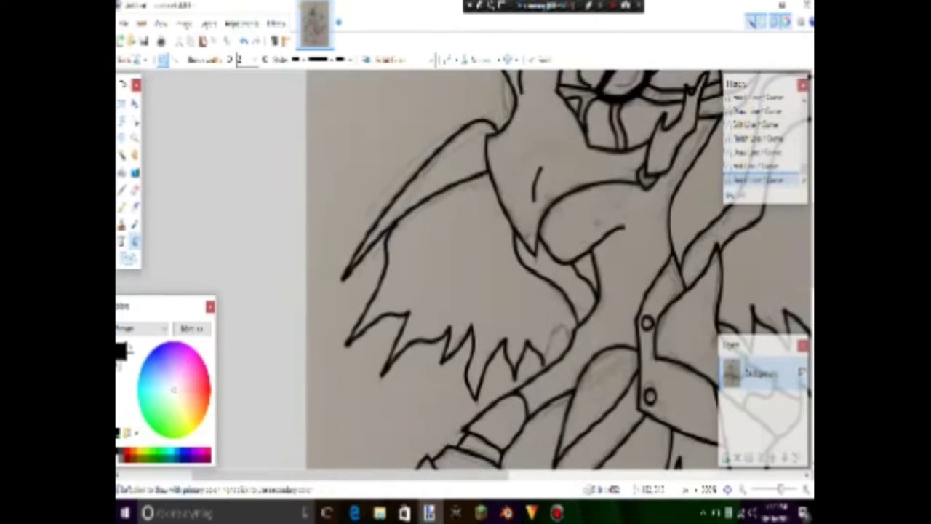
pyautogui.moveTo(573, 331); pyautogui.dragTo(551, 365)
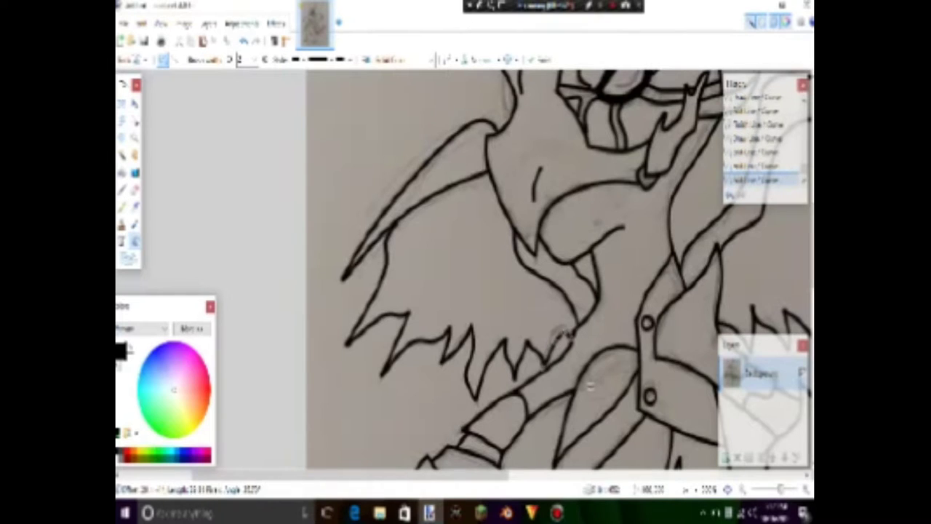
pyautogui.press('Return')
# - Trace the large outer curve sweeping from the tail's tip segment around and up toward the page's right edge
pyautogui.scroll(-3, 415, 313)
pyautogui.scroll(3, 415, 313)
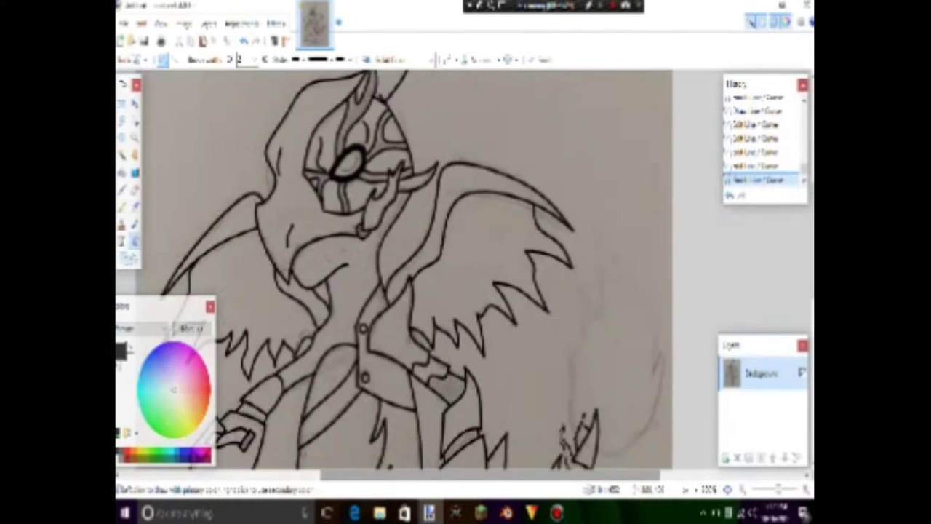
pyautogui.hscroll(2, 393, 269)
pyautogui.scroll(-3, 393, 269)
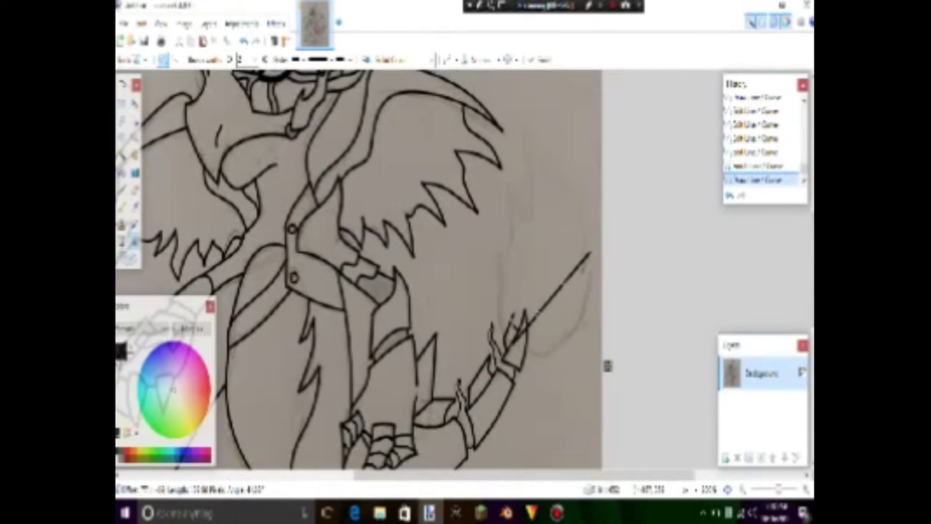
pyautogui.moveTo(556, 289); pyautogui.dragTo(571, 327)
pyautogui.moveTo(582, 277); pyautogui.dragTo(585, 305)
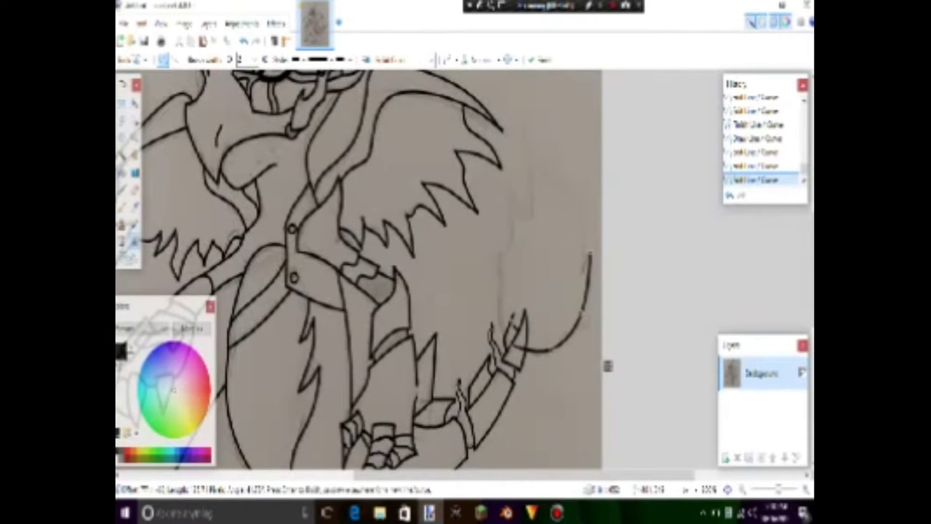
pyautogui.press('Return')
pyautogui.hotkey('ctrl', 'z')
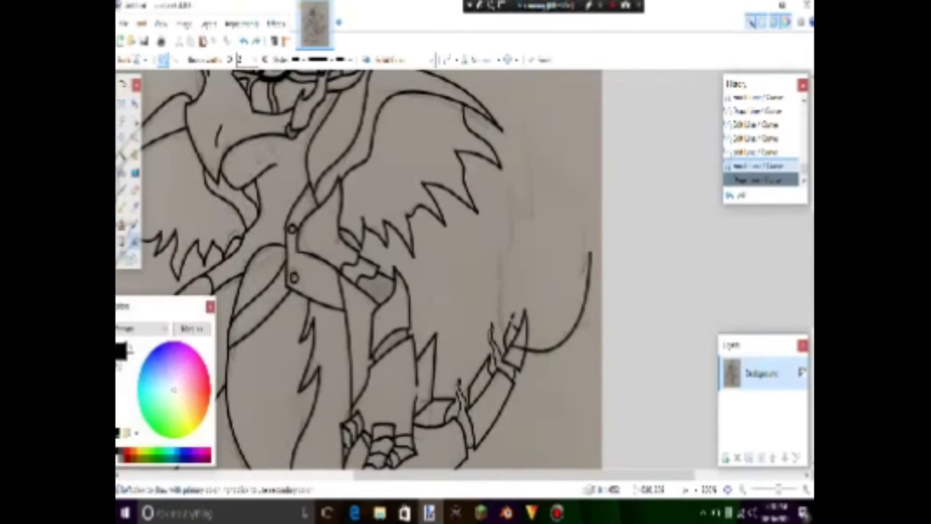
# - Trace the inner edge of the tail-tip shape upward from the last tail spike, bending the curve and adding the small notch above it
pyautogui.scroll(2, 357, 269)
pyautogui.moveTo(436, 198); pyautogui.dragTo(455, 288)
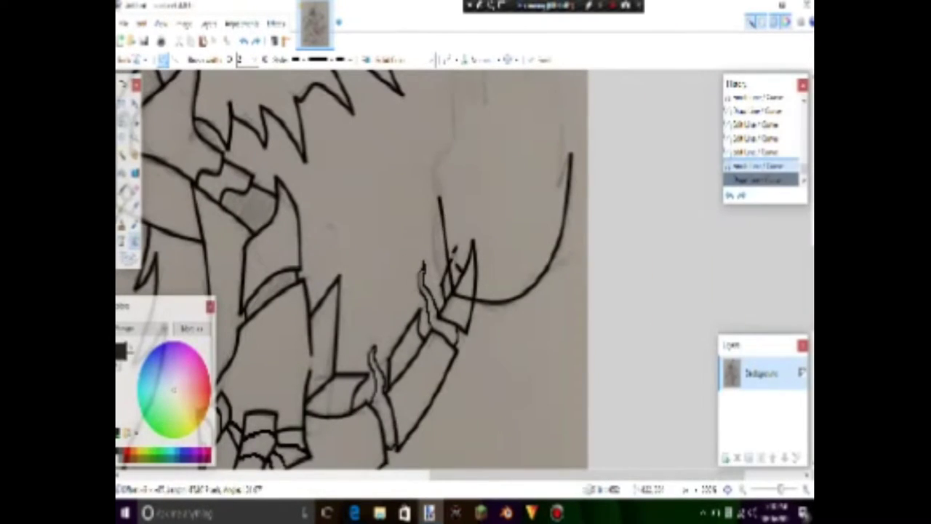
pyautogui.moveTo(445, 244); pyautogui.dragTo(433, 227)
pyautogui.press('Return')
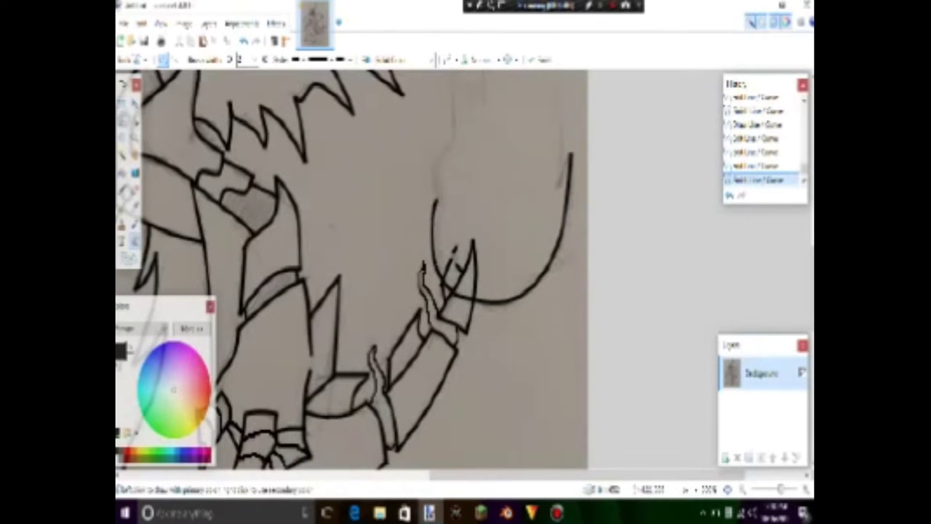
pyautogui.moveTo(445, 149); pyautogui.dragTo(437, 169)
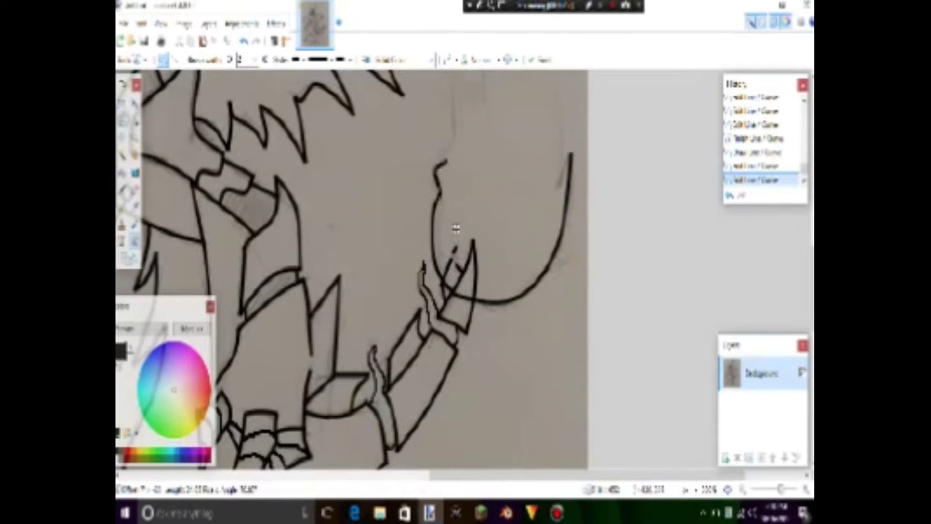
pyautogui.press('Return')
# - Continue the tail-tip shape's inner edge up to a pointed tuft, adding a narrow zigzag and the long line rising beside it
pyautogui.scroll(3, 349, 269)
pyautogui.moveTo(447, 251); pyautogui.dragTo(456, 251)
pyautogui.press('Return')
pyautogui.hotkey('ctrl', 'z')
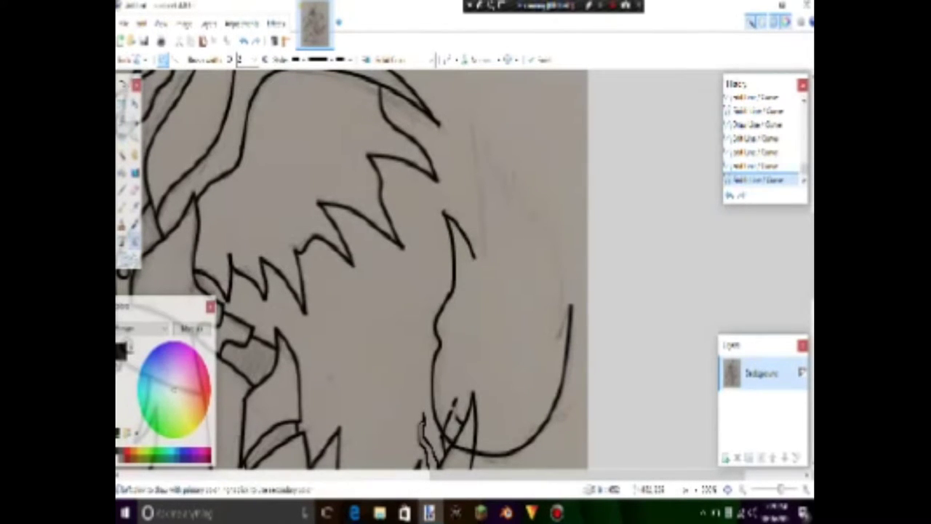
pyautogui.moveTo(472, 118); pyautogui.dragTo(485, 256)
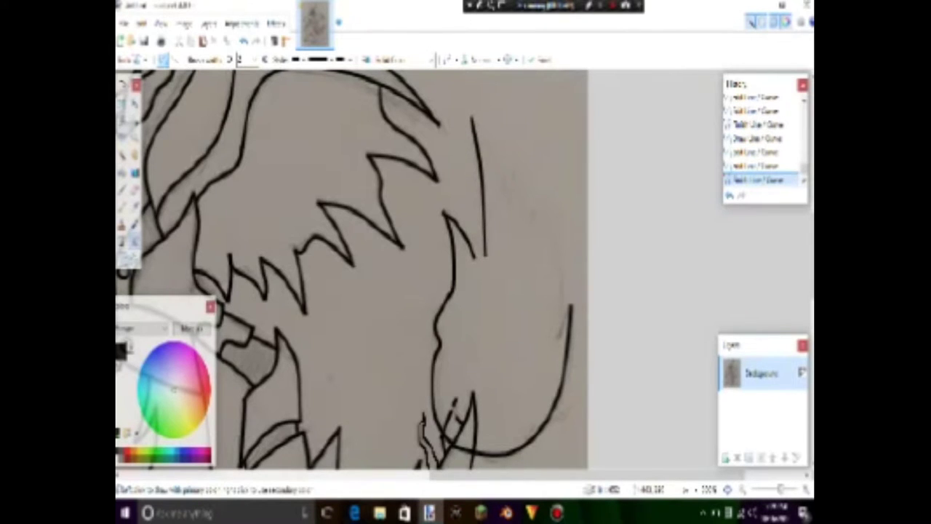
pyautogui.scroll(2, 488, 286)
pyautogui.moveTo(477, 154); pyautogui.dragTo(480, 251)
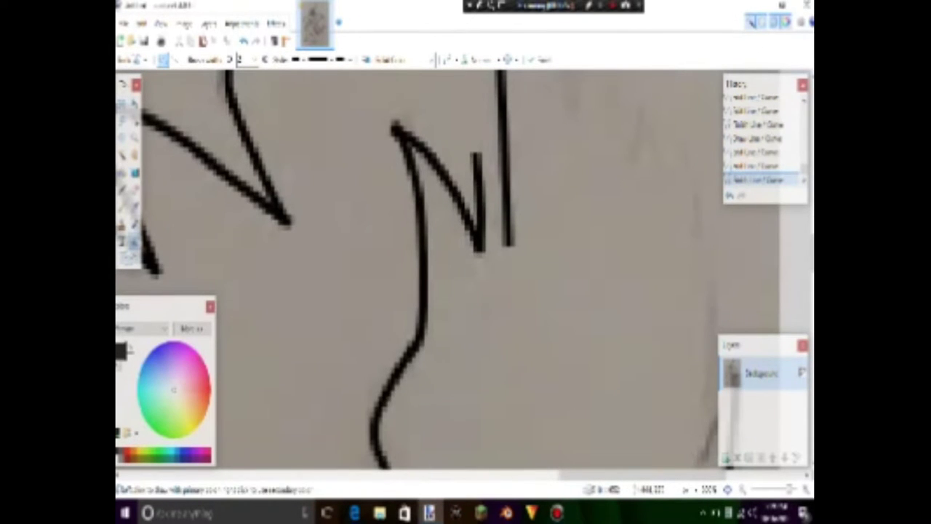
pyautogui.moveTo(477, 154); pyautogui.dragTo(508, 244)
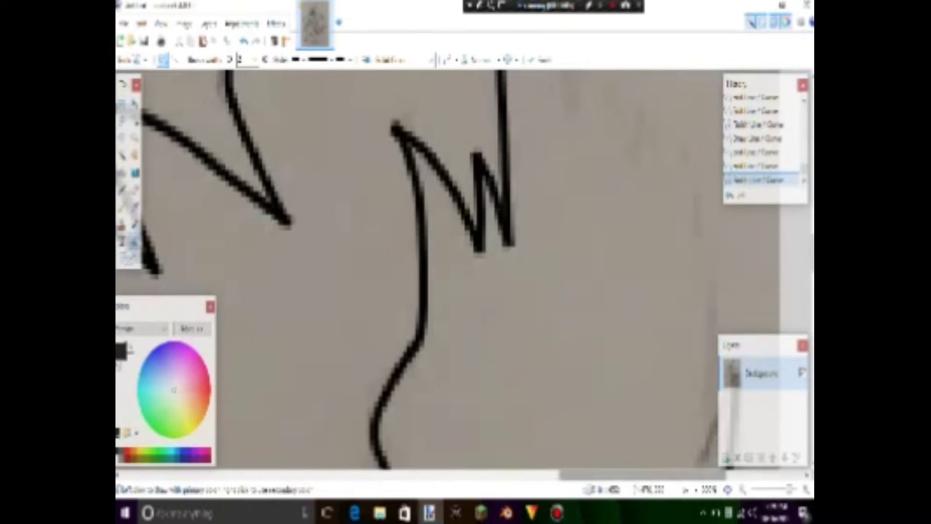
# - Trace the first spike at the upper end of the tail tip's large outer curve and the long stroke rising from it
pyautogui.hscroll(3, 518, 272)
pyautogui.scroll(-2, 518, 272)
pyautogui.moveTo(606, 292); pyautogui.dragTo(573, 374)
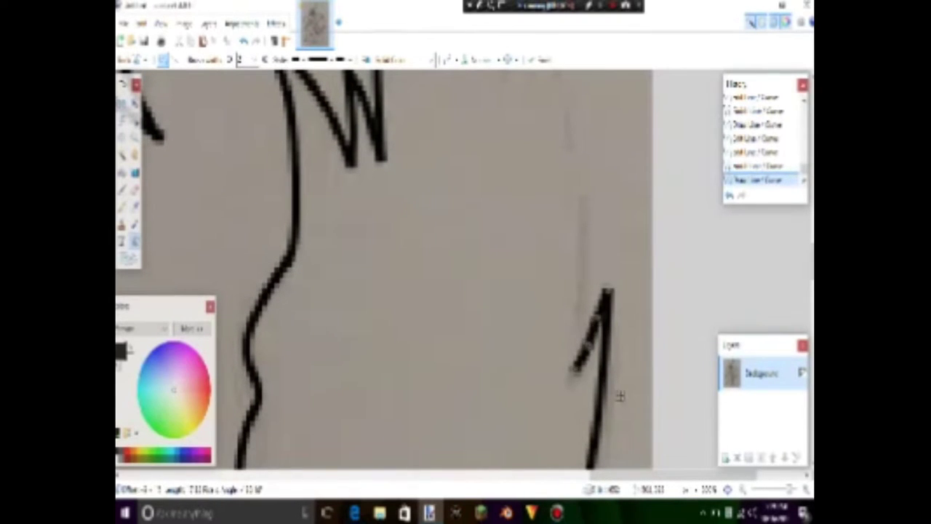
pyautogui.scroll(-2, 644, 323)
pyautogui.hotkey('ctrl', 'z')
pyautogui.moveTo(588, 235); pyautogui.dragTo(579, 352)
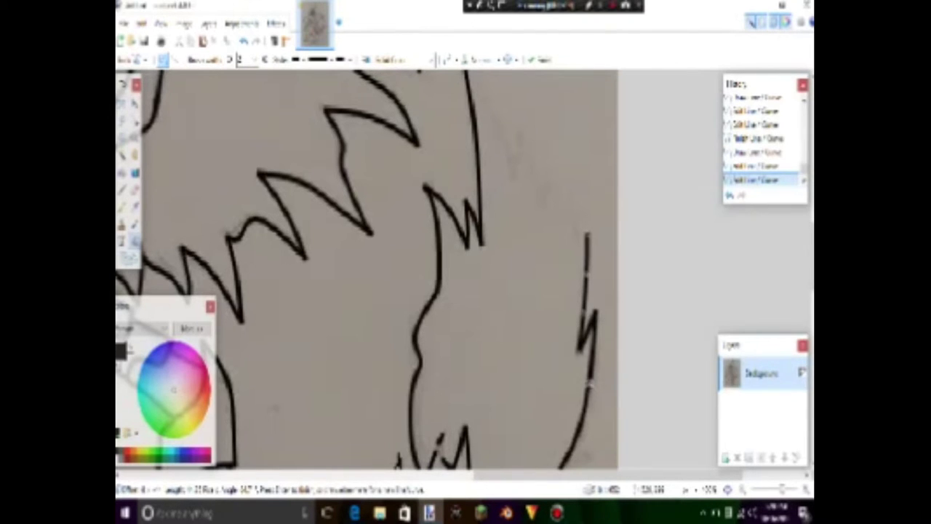
pyautogui.press('Return')
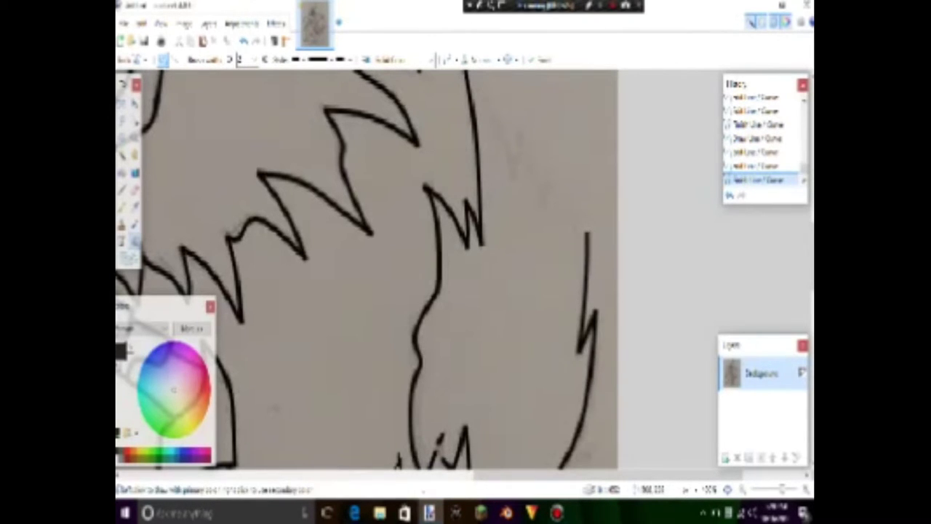
# - Continue the tail tip's outer edge with three smaller jagged spikes stepping upward and inward
pyautogui.moveTo(569, 196); pyautogui.dragTo(576, 257)
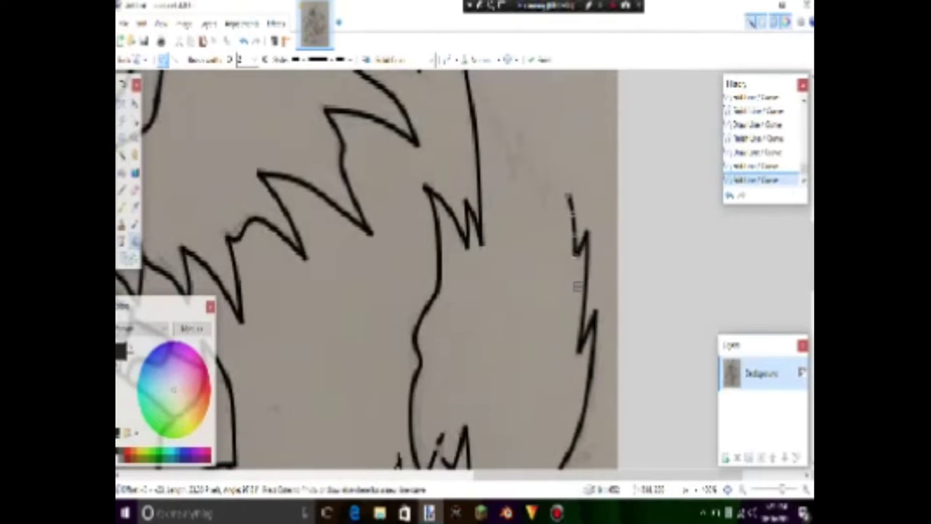
pyautogui.moveTo(552, 171); pyautogui.dragTo(562, 215)
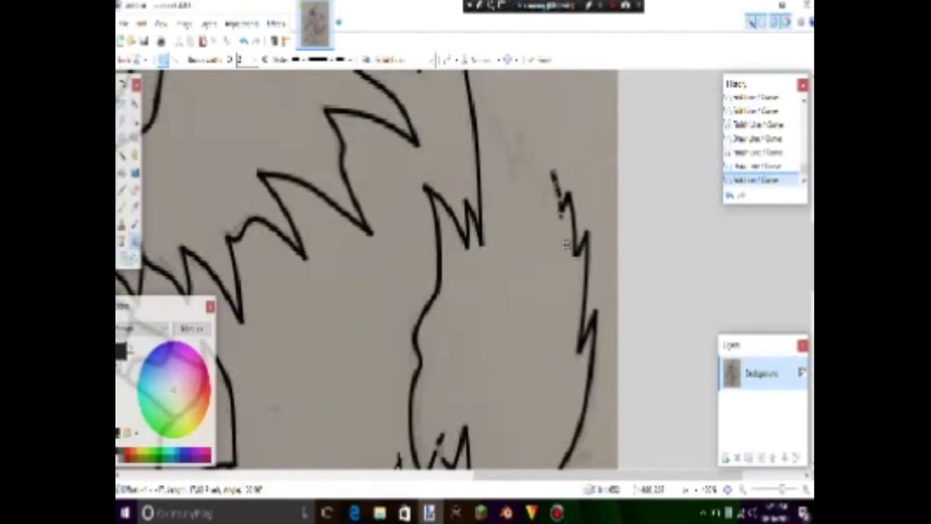
pyautogui.moveTo(551, 167); pyautogui.dragTo(544, 205)
pyautogui.scroll(3, 546, 218)
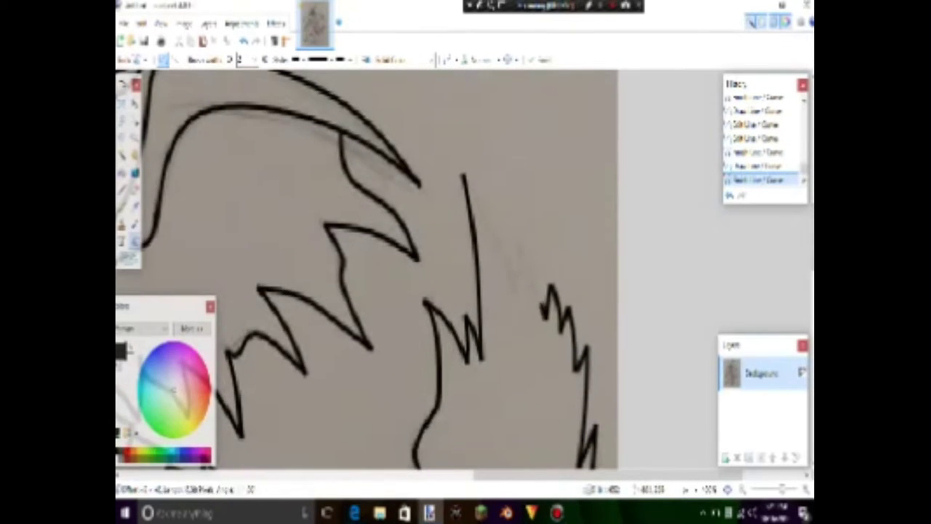
# - Trace the remaining upper edges of the tail flame with curved black lines
pyautogui.moveTo(518, 240); pyautogui.dragTo(542, 295)
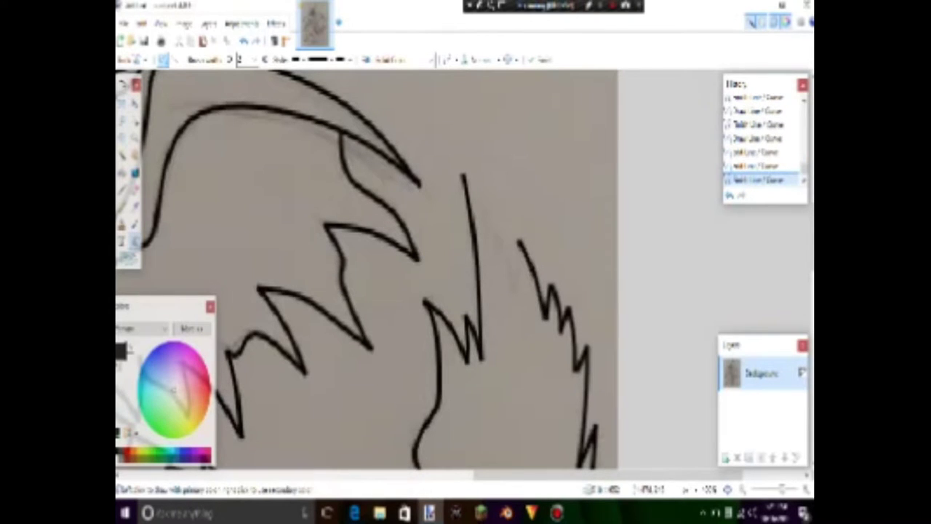
pyautogui.moveTo(517, 291)
pyautogui.mouseDown()
pyautogui.moveTo(479, 188)
pyautogui.moveTo(463, 174)
pyautogui.mouseUp()
pyautogui.hotkey('ctrl', 'b')
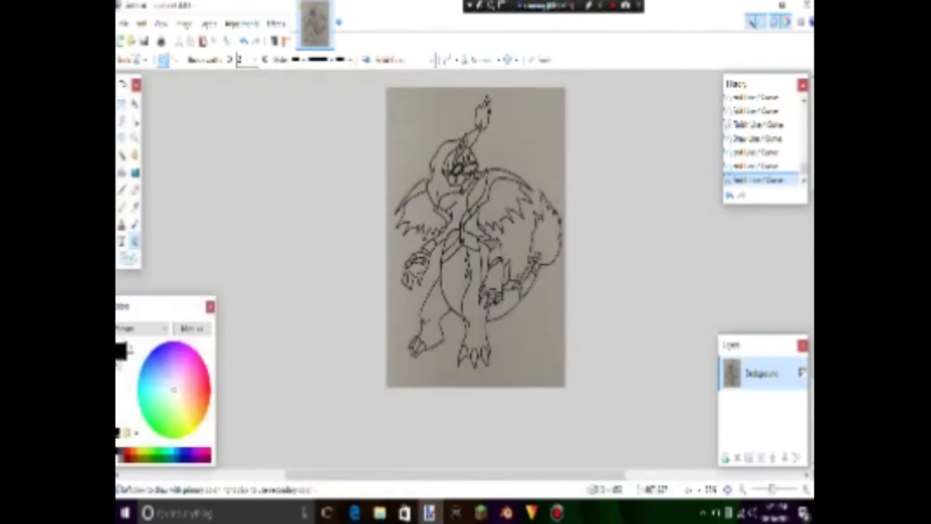
# - Select the grey paper background behind the line art with the Magic Wand and delete it
pyautogui.click(121, 154)
pyautogui.click(436, 114)
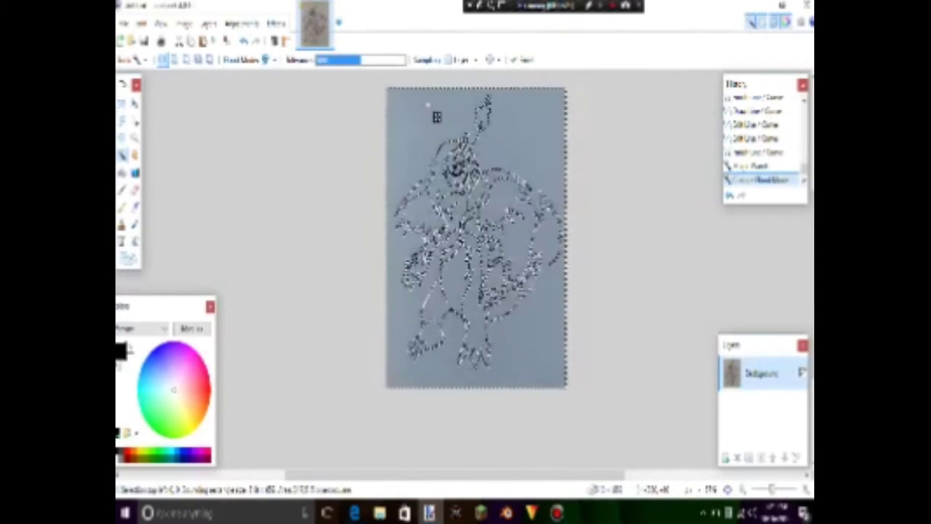
pyautogui.press('Delete')
pyautogui.hotkey('ctrl', '+')
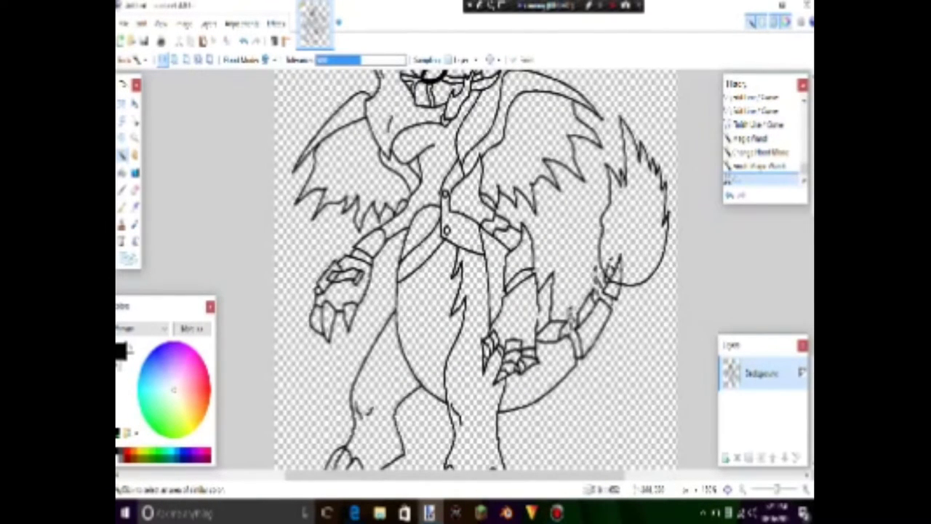
pyautogui.scroll(2, 476, 269)
# - Switch to the web browser, search for charmeleon images and preview one of the pictures
pyautogui.hotkey('alt', 'Tab')
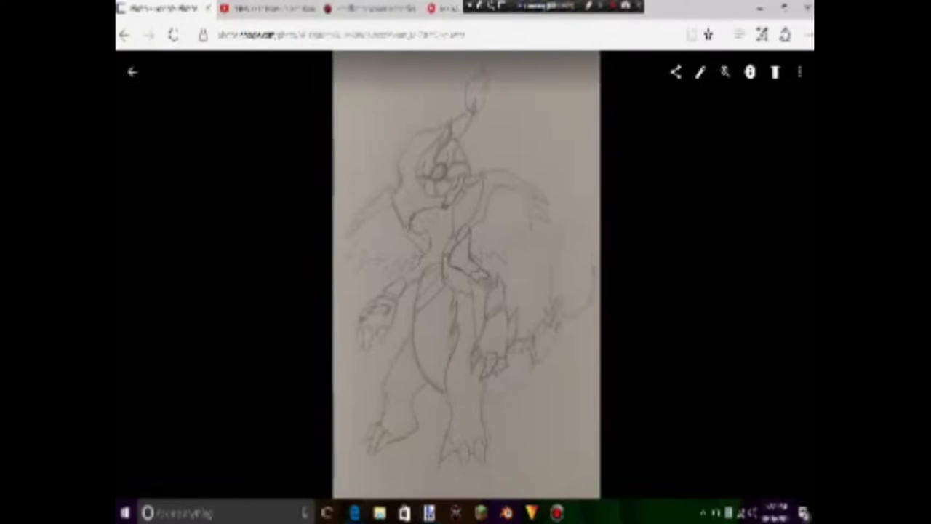
pyautogui.hotkey('ctrl', '4')
pyautogui.hotkey('ctrl', 'l')
pyautogui.write('dumwo')
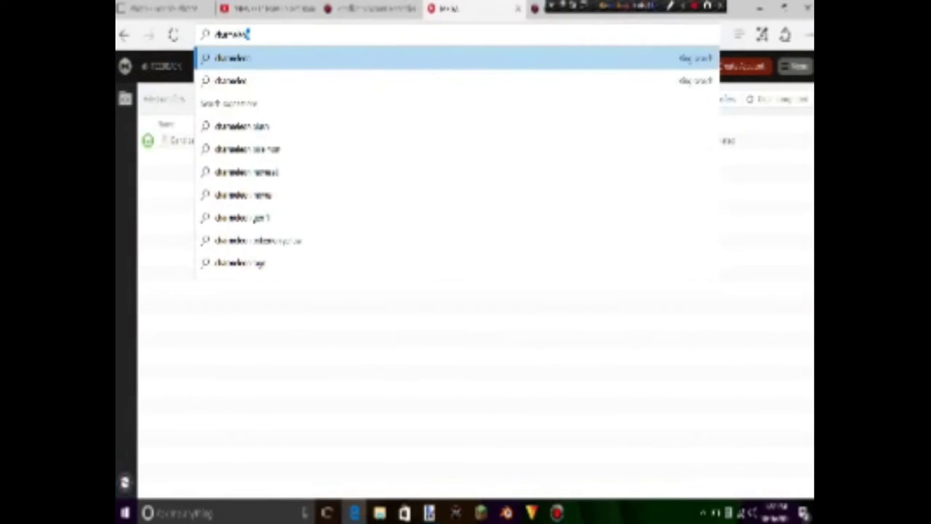
pyautogui.press('Return')
pyautogui.click(224, 118)
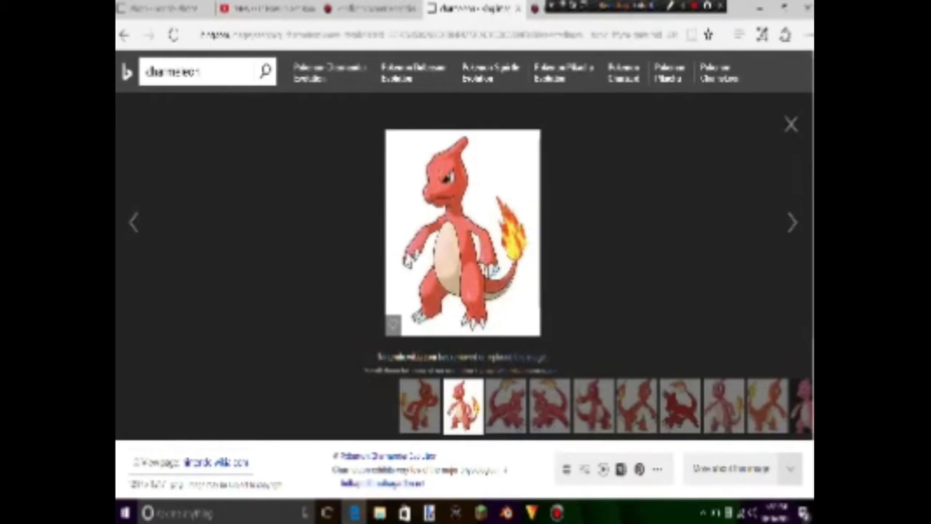
pyautogui.click(791, 124)
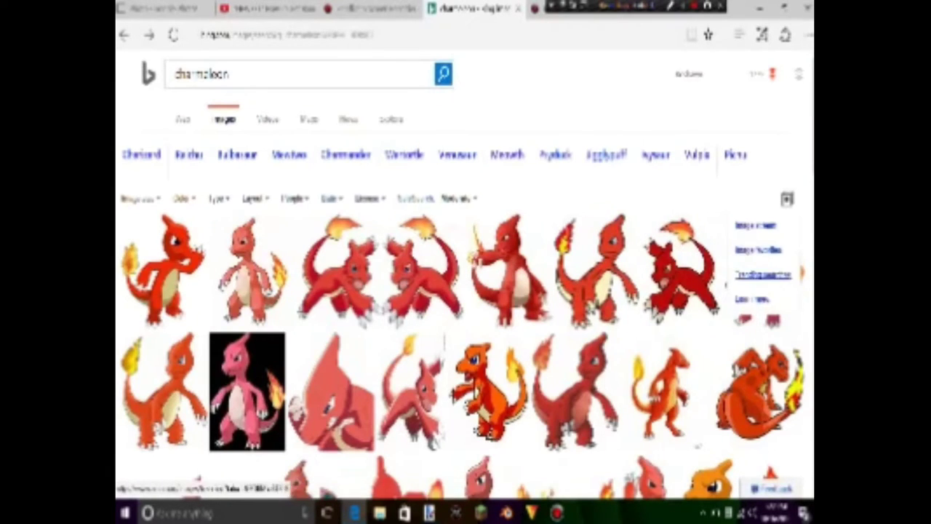
# - Copy a full-body Charmeleon picture from the image results and paste it into a new image in paint.net
pyautogui.click(756, 261)
pyautogui.rightClick(445, 312)
pyautogui.click(461, 424)
pyautogui.hotkey('alt', 'Tab')
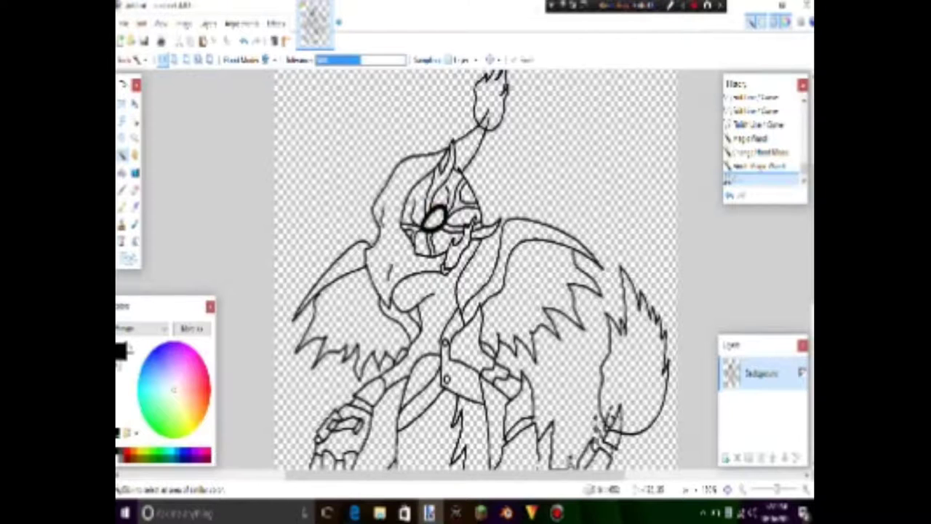
pyautogui.hotkey('ctrl', 'n')
pyautogui.press('Return')
pyautogui.hotkey('ctrl', 'v')
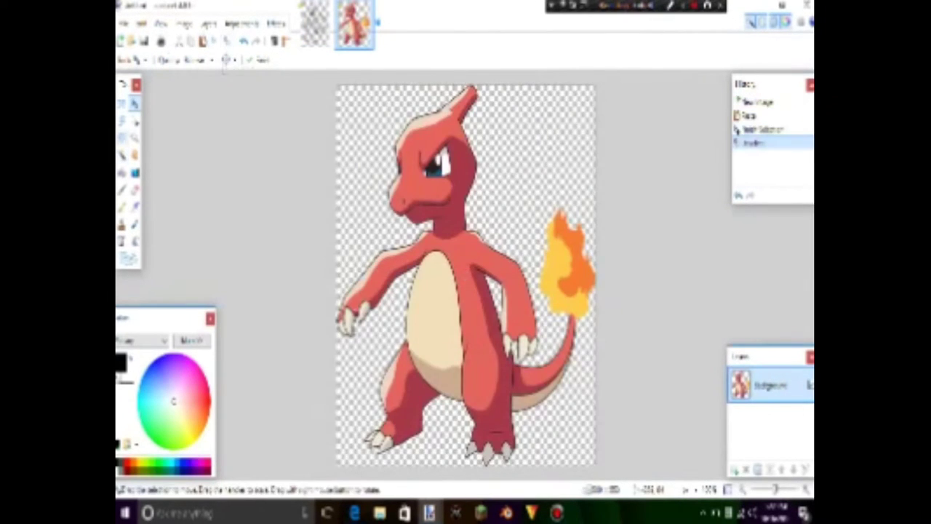
pyautogui.press('s')
pyautogui.click(436, 218)
pyautogui.hotkey('ctrl', 'd')
# - Sample the red body colour from the Charmeleon reference and try filling the line drawing with it
pyautogui.press('k')
pyautogui.click(466, 240)
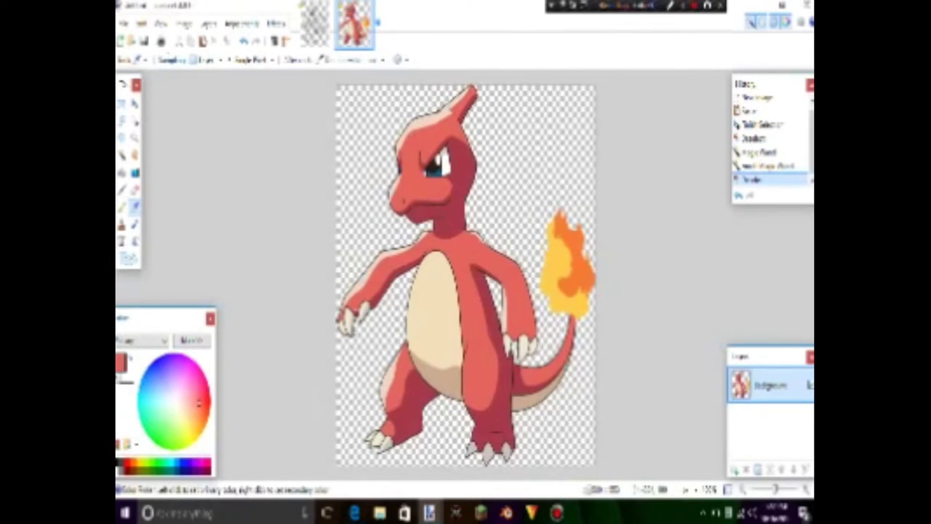
pyautogui.press('f')
pyautogui.hotkey('ctrl', 'Tab')
pyautogui.hotkey('ctrl', 'b')
pyautogui.click(404, 253)
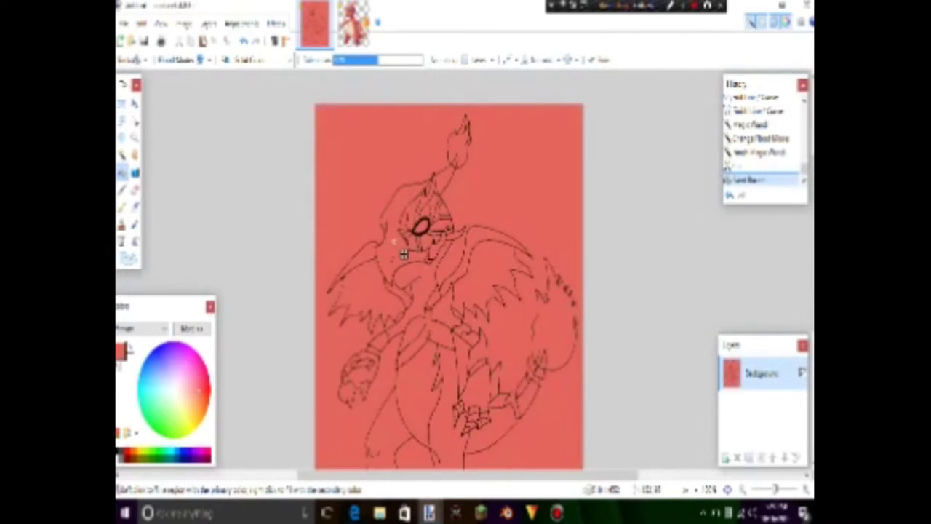
pyautogui.hotkey('ctrl', 'z')
# - Fill the hood, torso and both legs of the character with the sampled red
pyautogui.click(403, 253)
pyautogui.click(447, 189)
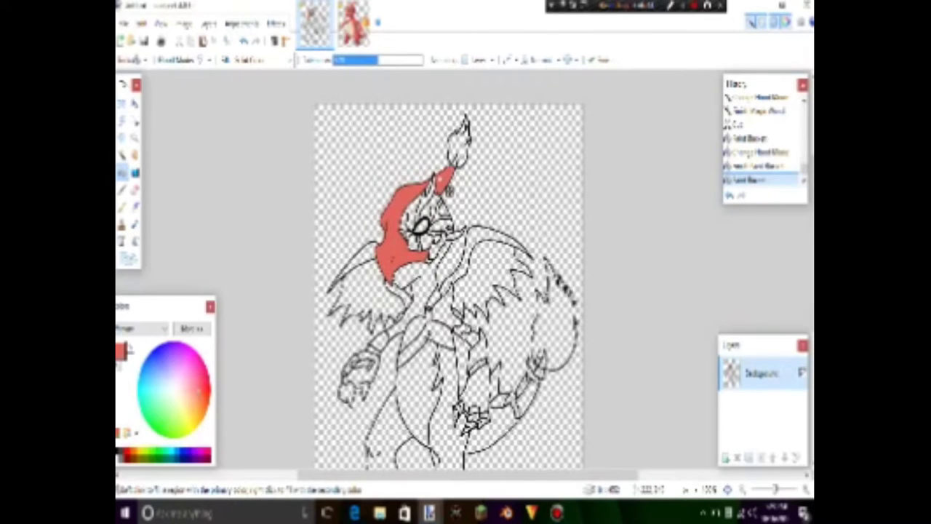
pyautogui.click(438, 288)
pyautogui.click(448, 393)
pyautogui.scroll(-3, 459, 314)
pyautogui.click(395, 336)
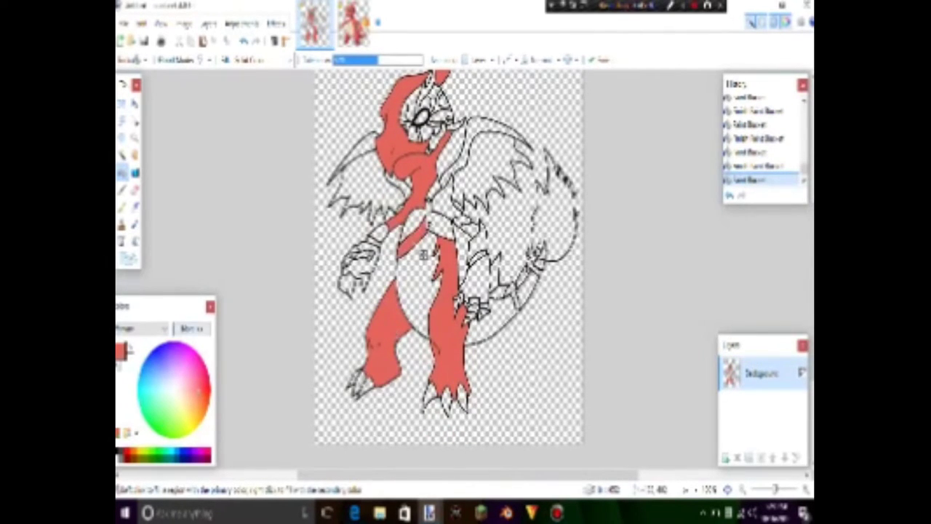
# - Choose a brown from the expanded colour options and fill the diagonal strap across the waist
pyautogui.click(191, 328)
pyautogui.click(134, 420)
pyautogui.click(423, 254)
pyautogui.moveTo(206, 374); pyautogui.dragTo(194, 367)
pyautogui.scroll(2, 441, 285)
pyautogui.scroll(-2, 405, 223)
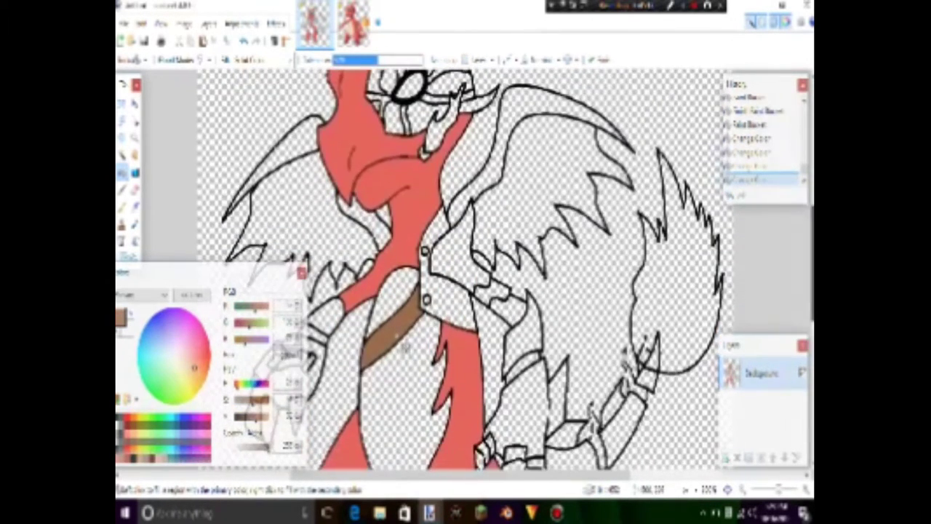
# - Sample the red from the character's body and fill the upper edges of both wings with it
pyautogui.click(354, 24)
pyautogui.click(319, 22)
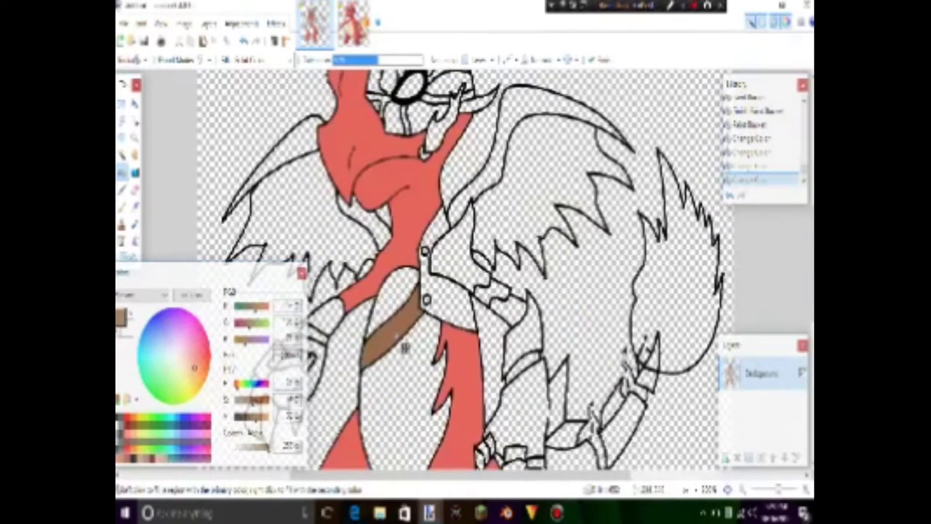
pyautogui.press('k')
pyautogui.click(444, 350)
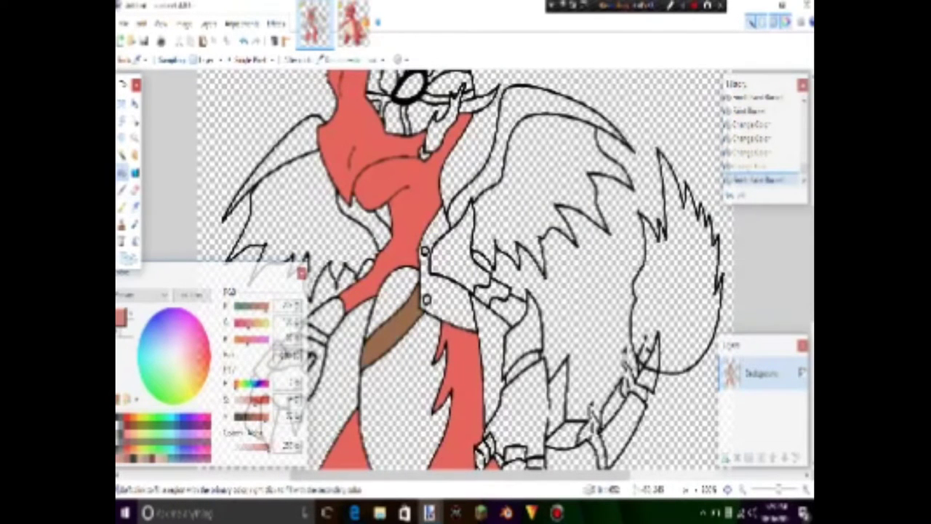
pyautogui.click(277, 163)
pyautogui.click(377, 238)
pyautogui.click(504, 182)
pyautogui.scroll(-3, 504, 181)
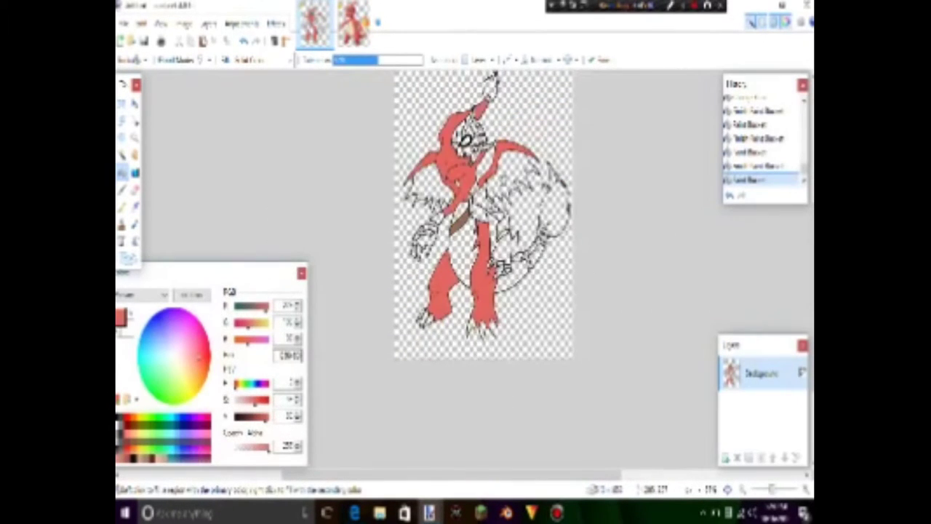
# - Sample the cream claw colour from the Charmeleon reference and fill the raised hand's claws with it
pyautogui.scroll(3, 503, 180)
pyautogui.click(353, 21)
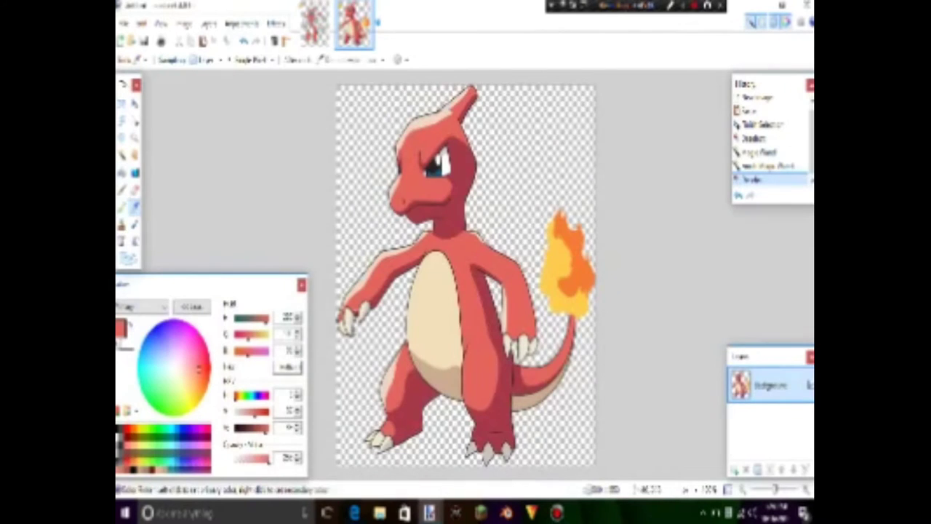
pyautogui.click(426, 374)
pyautogui.click(314, 22)
pyautogui.click(323, 368)
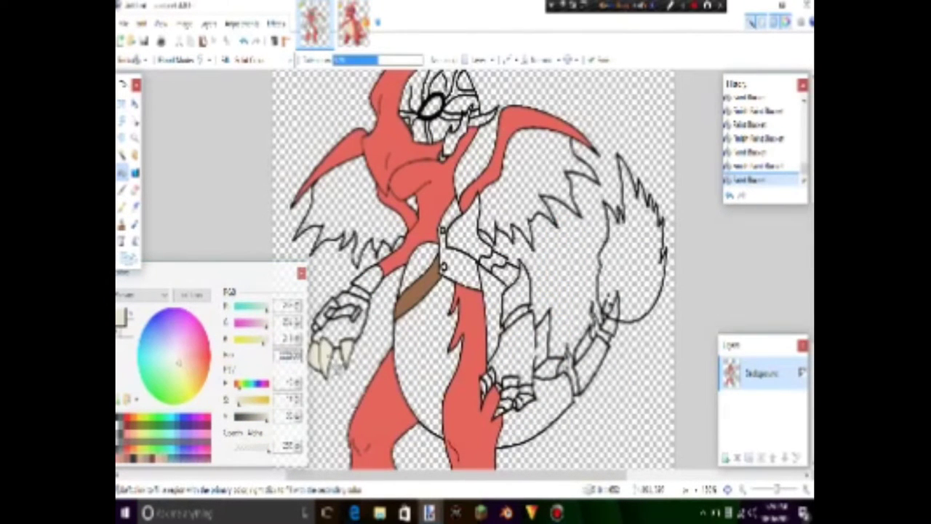
pyautogui.moveTo(336, 59); pyautogui.dragTo(422, 60)
pyautogui.click(378, 96)
pyautogui.hotkey('ctrl', 'z')
pyautogui.hotkey('ctrl', 'z')
pyautogui.hotkey('ctrl', 'z')
pyautogui.hotkey('ctrl', 'z')
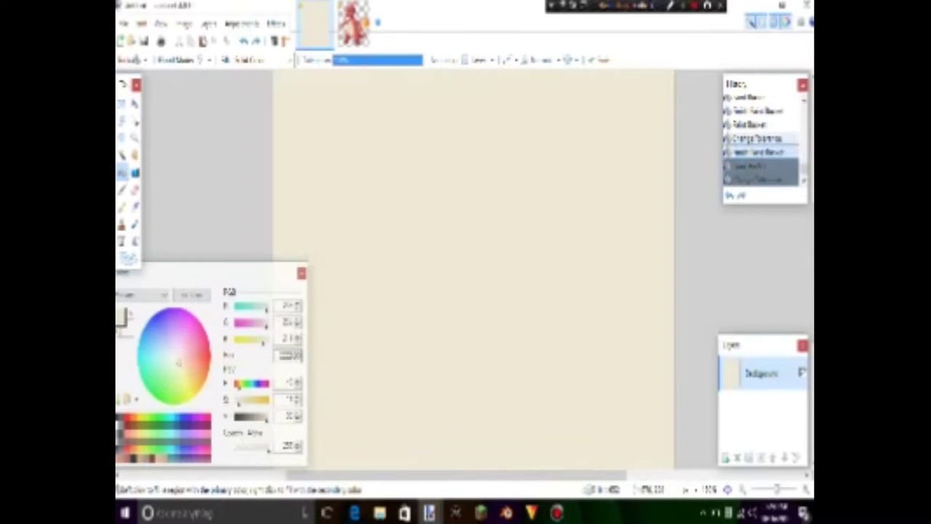
pyautogui.hotkey('ctrl', '+')
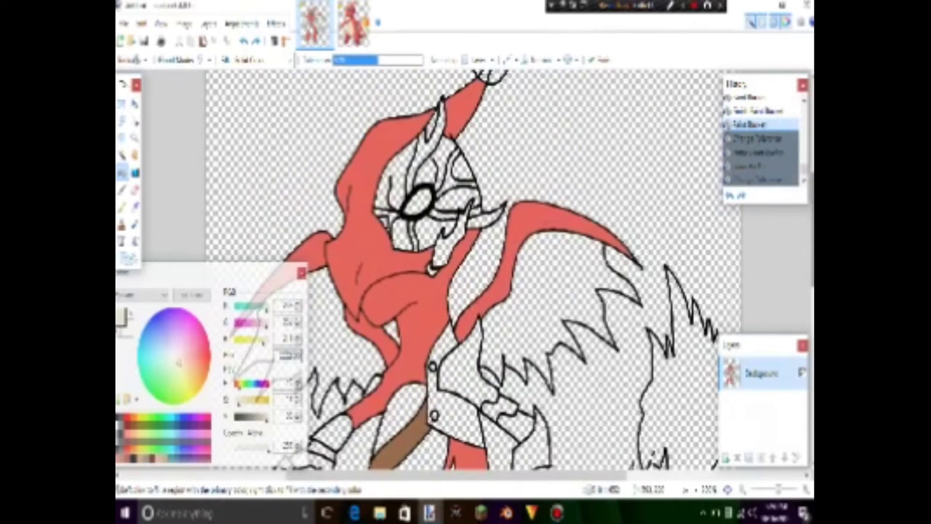
pyautogui.hotkey('ctrl', 'y')
pyautogui.hotkey('ctrl', 'z')
# - Fill the branching markings on the face mask with dark red
pyautogui.moveTo(429, 213); pyautogui.dragTo(458, 215)
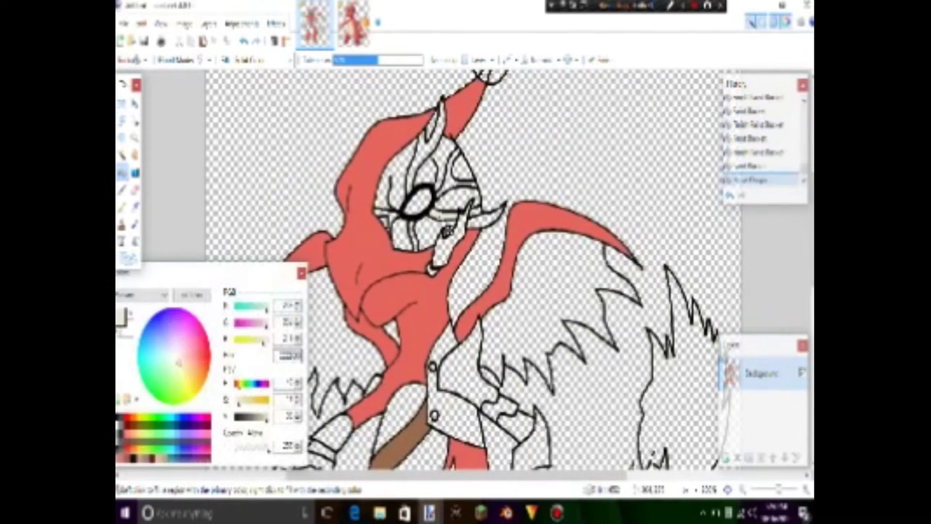
pyautogui.moveTo(441, 102); pyautogui.dragTo(419, 185)
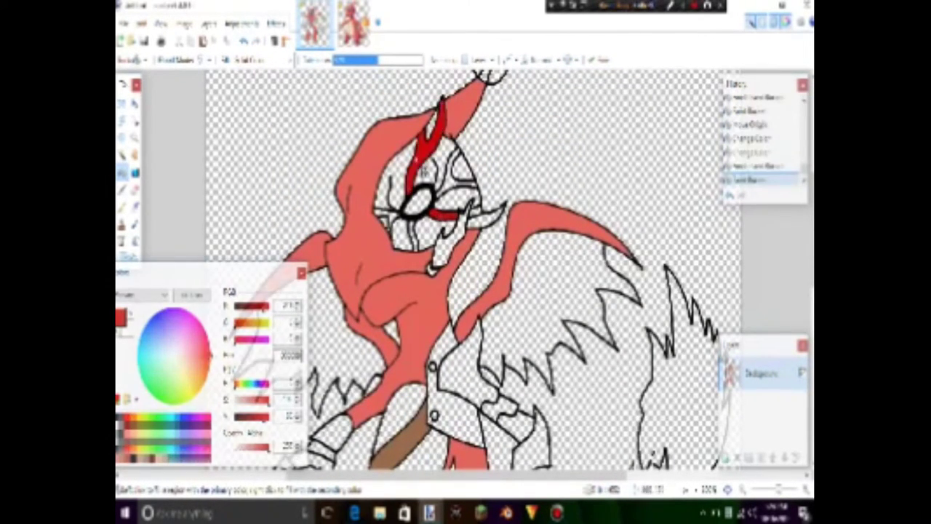
pyautogui.moveTo(373, 211); pyautogui.dragTo(399, 221)
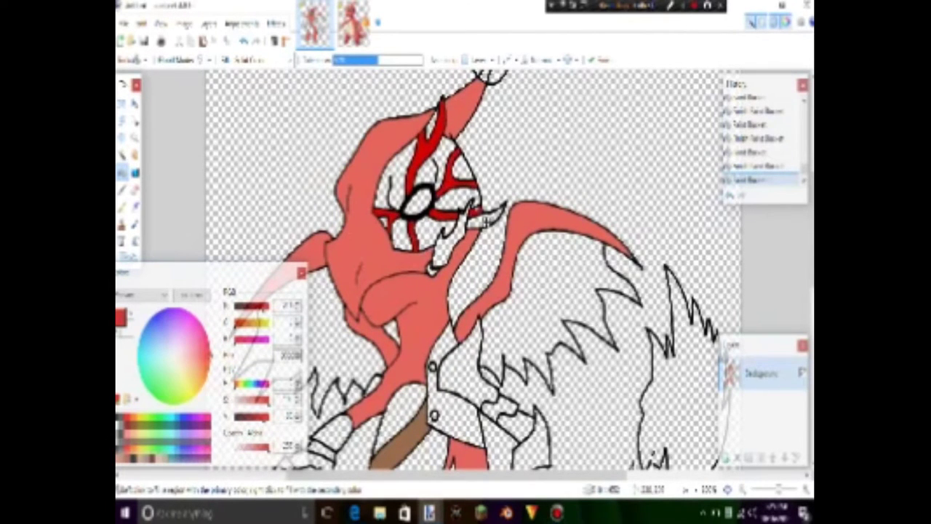
# - Sample the orange from the reference's tail flame and colour the outer side of the small jaw flame with it
pyautogui.press('k')
pyautogui.hotkey('ctrl', 'Tab')
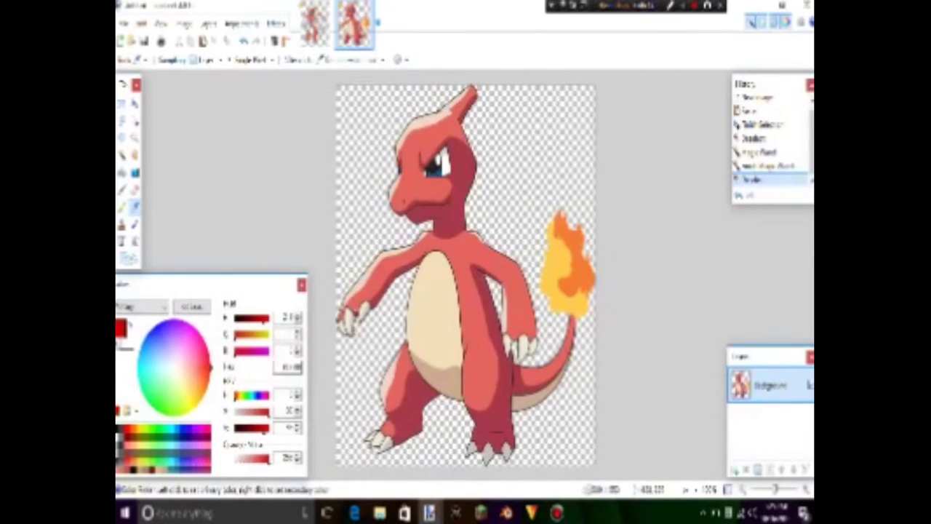
pyautogui.hotkey('ctrl', 'Tab')
pyautogui.press('b')
pyautogui.hotkey('ctrl', '+')
pyautogui.hotkey('ctrl', '+')
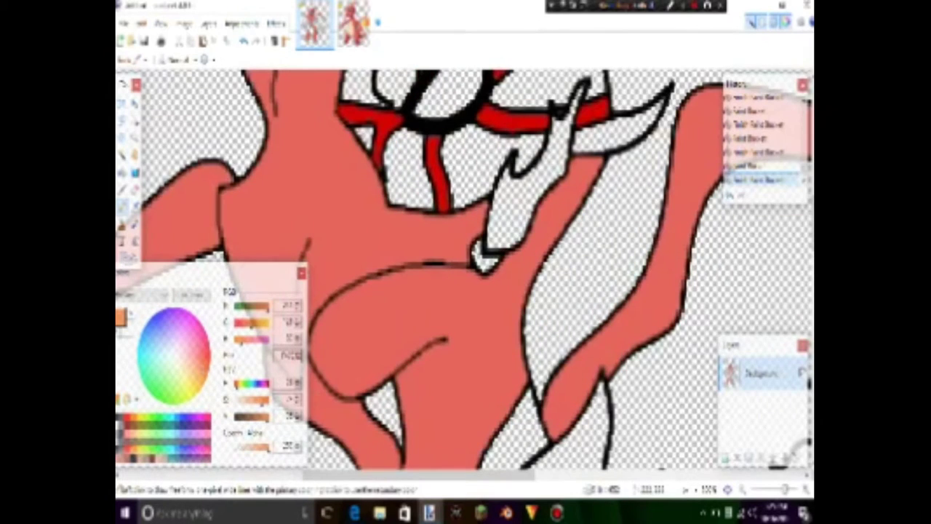
pyautogui.press('f')
pyautogui.click(513, 224)
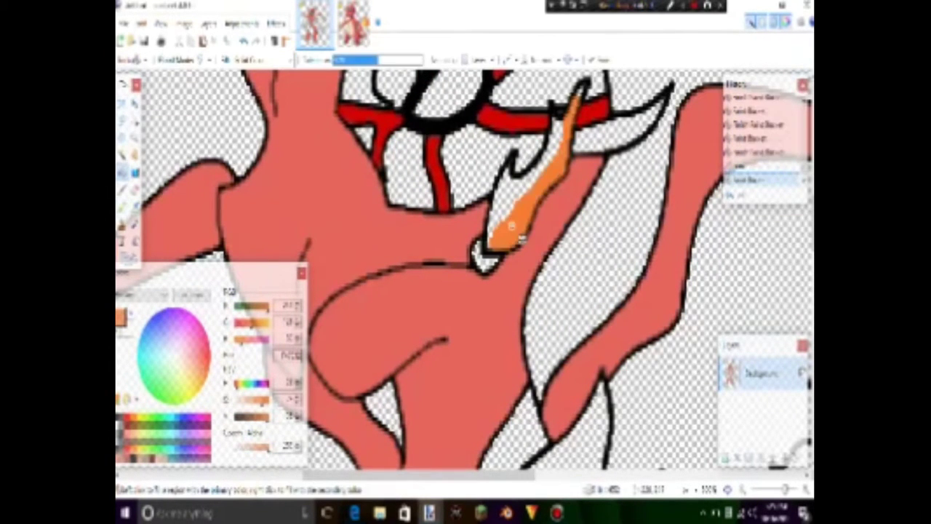
pyautogui.press('p')
pyautogui.click(581, 91)
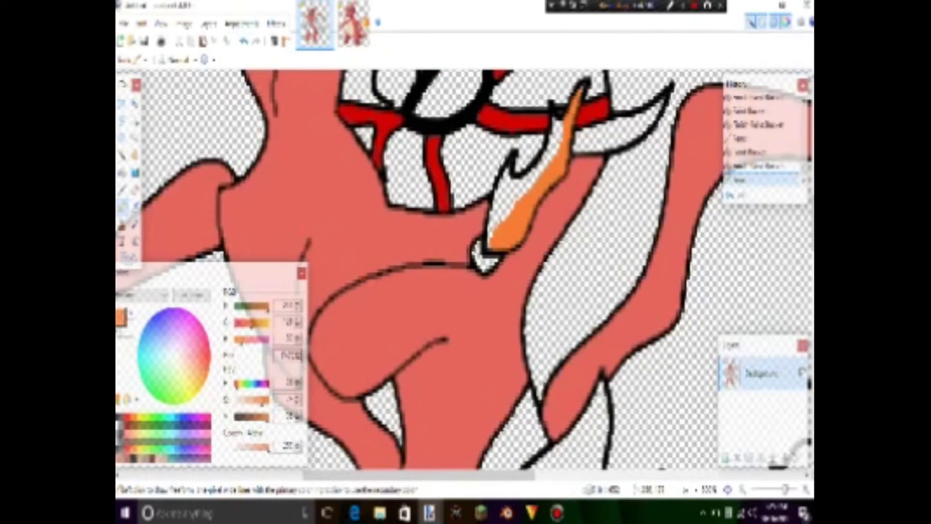
# - Sample the yellow from the reference's tail flame and fill the rest of the small jaw flame
pyautogui.hotkey('ctrl', 'Tab')
pyautogui.press('f')
pyautogui.click(559, 276)
pyautogui.hotkey('ctrl', 'z')
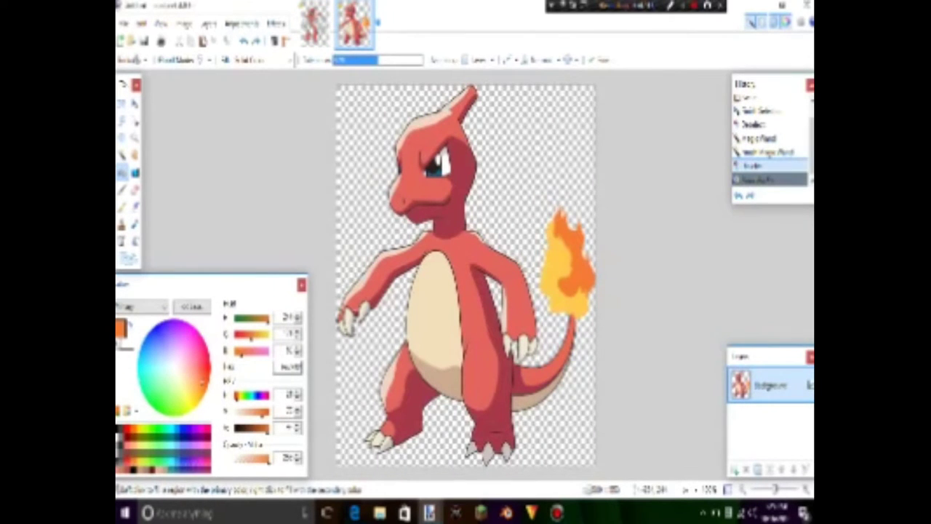
pyautogui.press('k')
pyautogui.click(564, 262)
pyautogui.hotkey('ctrl', 'Tab')
pyautogui.press('f')
pyautogui.click(512, 205)
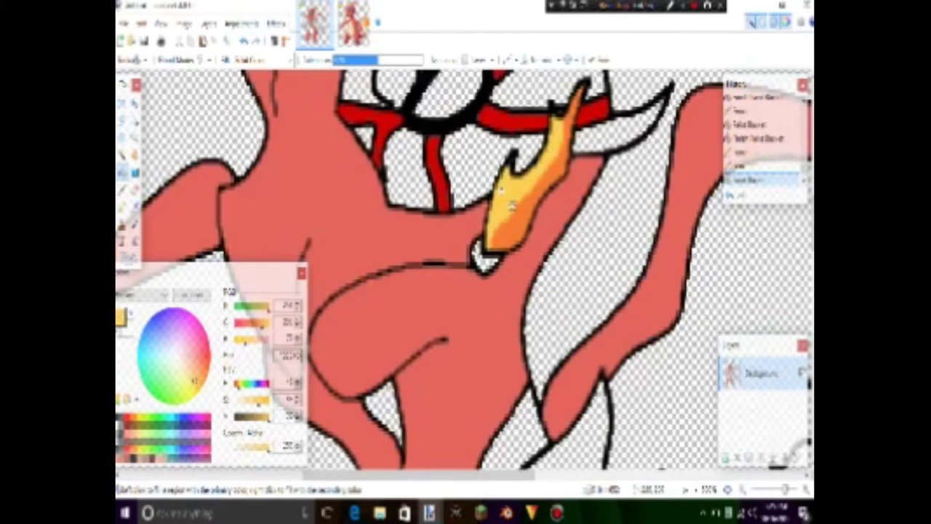
# - Sample the black outline colour and fill the base of the jaw flame, touching up leftover pixels with the Pencil
pyautogui.press('k')
pyautogui.click(473, 248)
pyautogui.press('f')
pyautogui.click(481, 258)
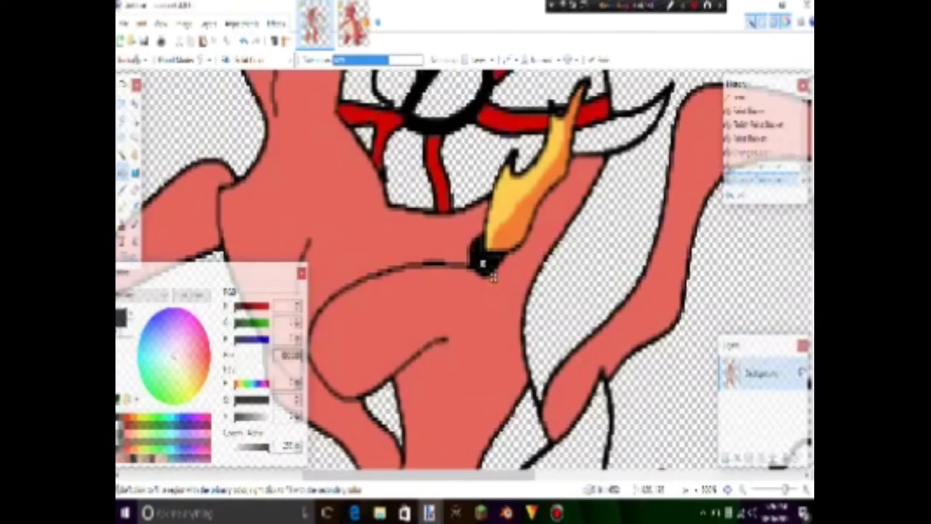
pyautogui.press('p')
pyautogui.click(483, 262)
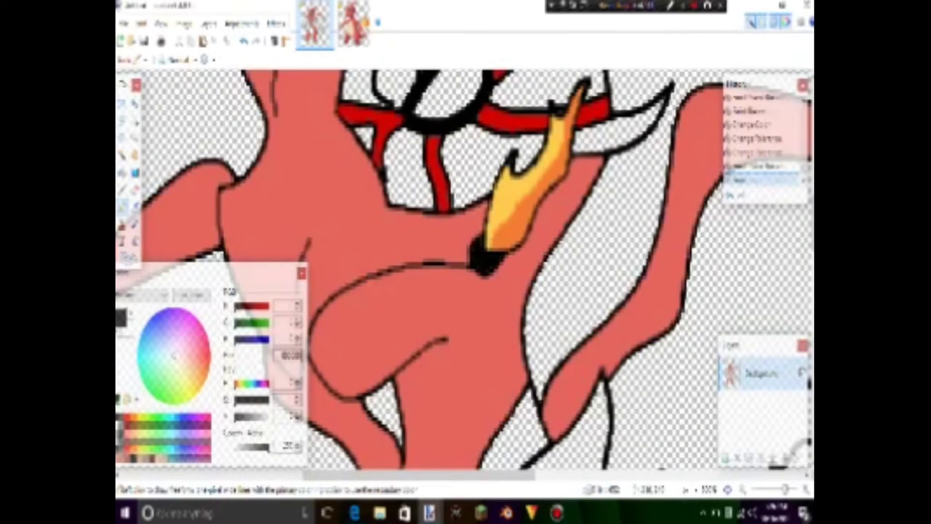
# - Sample the flame orange, pencil a jagged dividing line inside the flame on top of the head, and fill its outer side orange
pyautogui.hotkey('ctrl', 'b')
pyautogui.scroll(3, 515, 69)
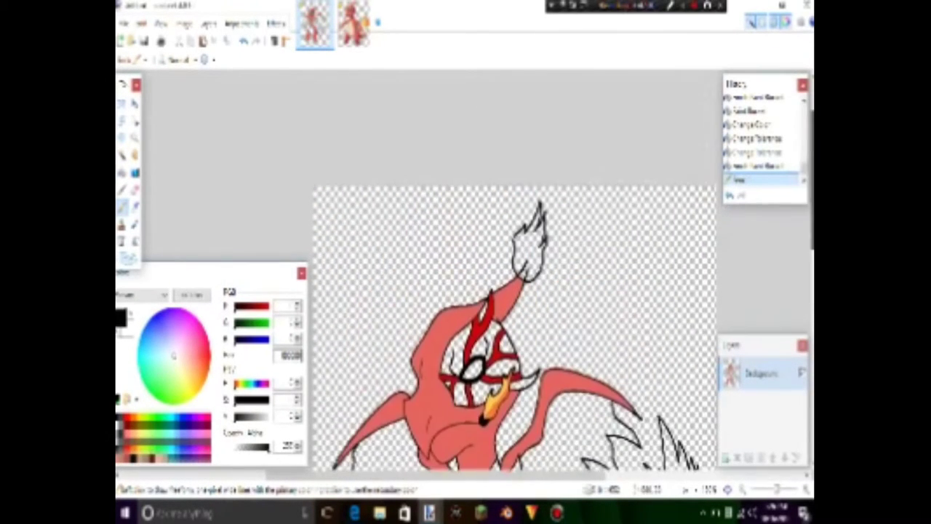
pyautogui.press('k')
pyautogui.click(502, 273)
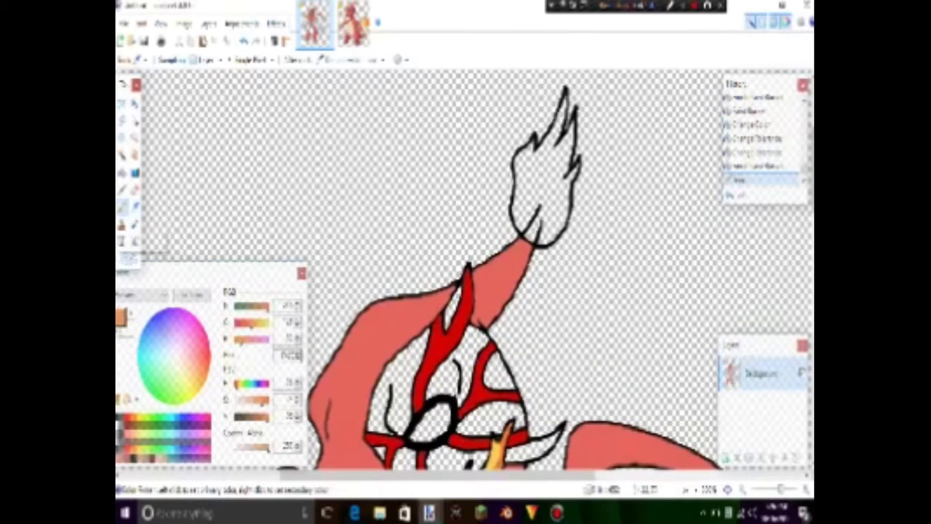
pyautogui.scroll(2, 466, 277)
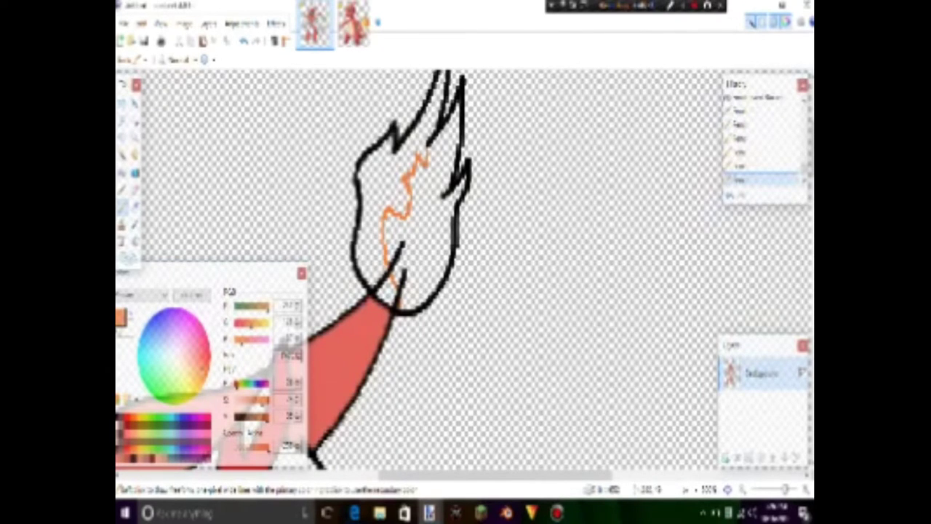
pyautogui.press('f')
pyautogui.click(437, 243)
pyautogui.scroll(-3, 466, 269)
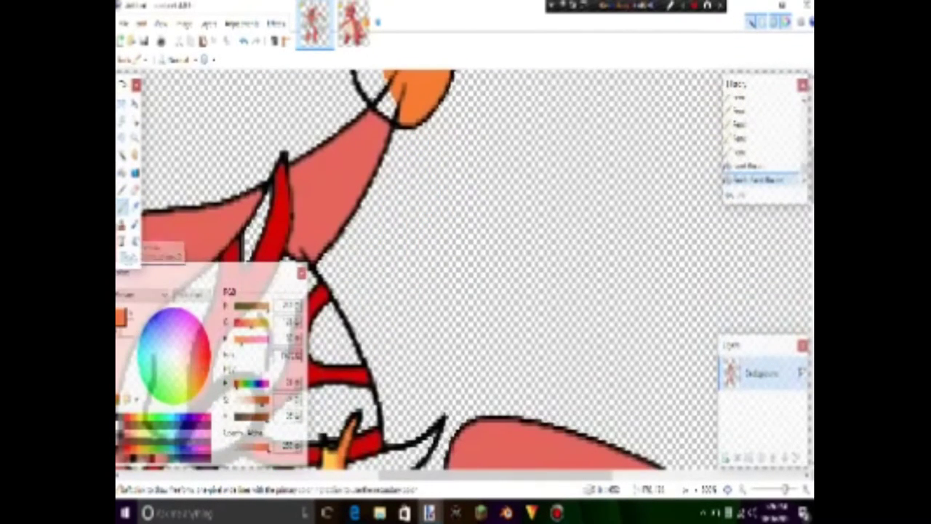
# - Fill the remaining inner side of the head flame with the flame yellow
pyautogui.scroll(3, 466, 269)
pyautogui.press('f')
pyautogui.click(382, 313)
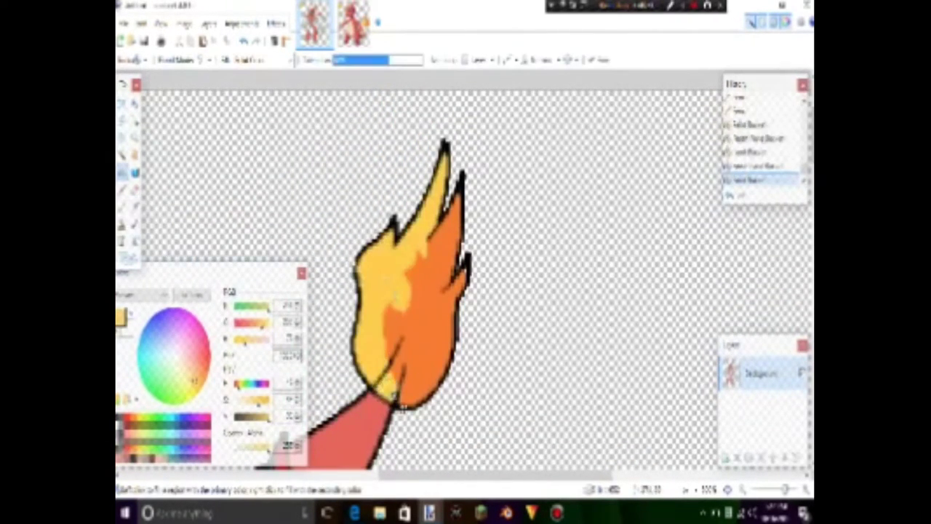
# - Fill the black-outlined oval gem at the centre of the face mask with bright red
pyautogui.scroll(-3, 402, 409)
pyautogui.scroll(2, 519, 373)
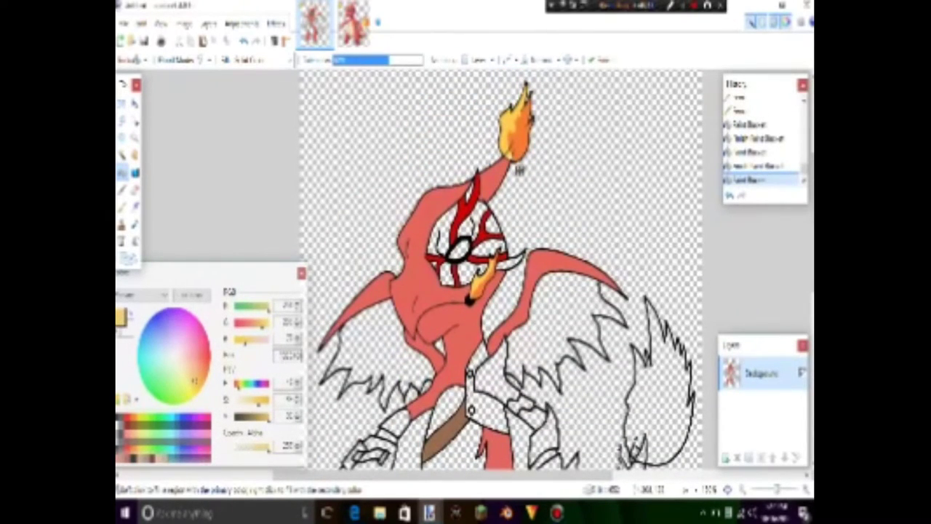
pyautogui.click(458, 251)
pyautogui.press('p')
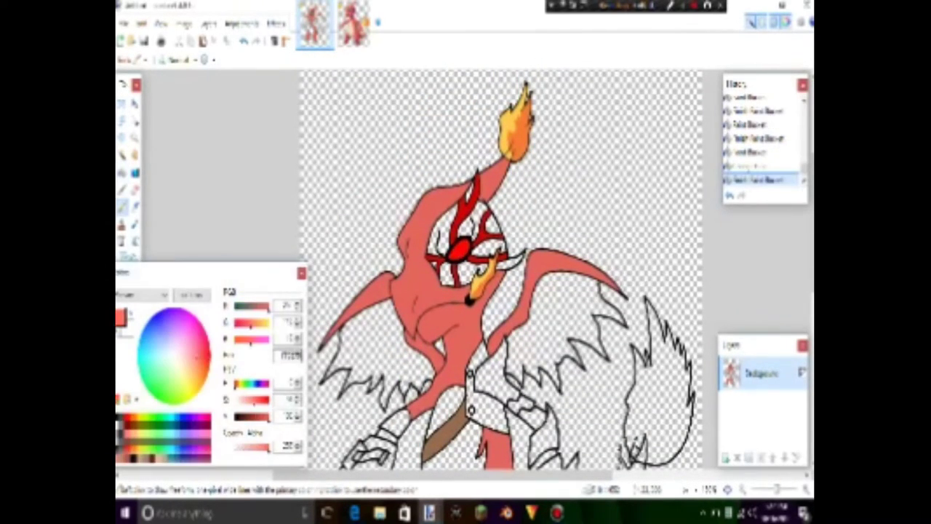
# - Try to shade the lower half of the red gem with light pink
pyautogui.scroll(3, 469, 278)
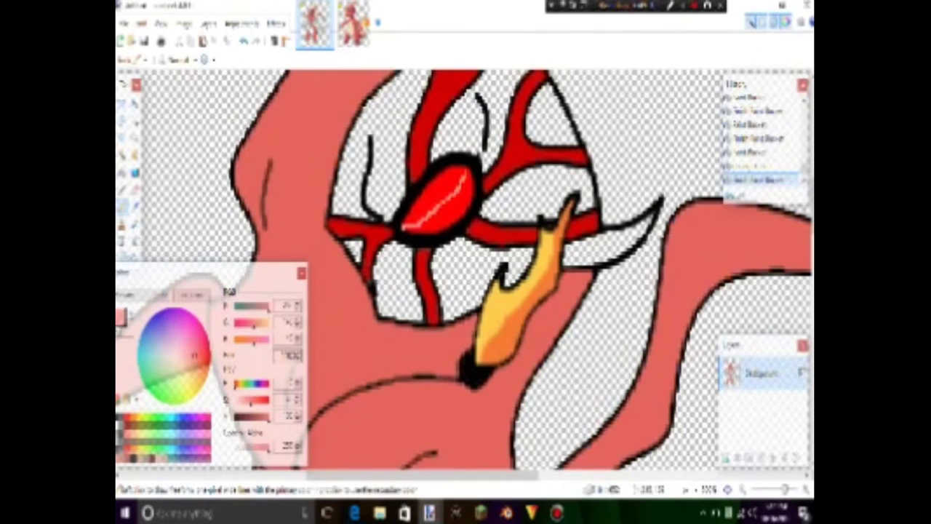
pyautogui.hotkey('ctrl', 'z')
pyautogui.hotkey('ctrl', 'z')
pyautogui.hotkey('ctrl', 'y')
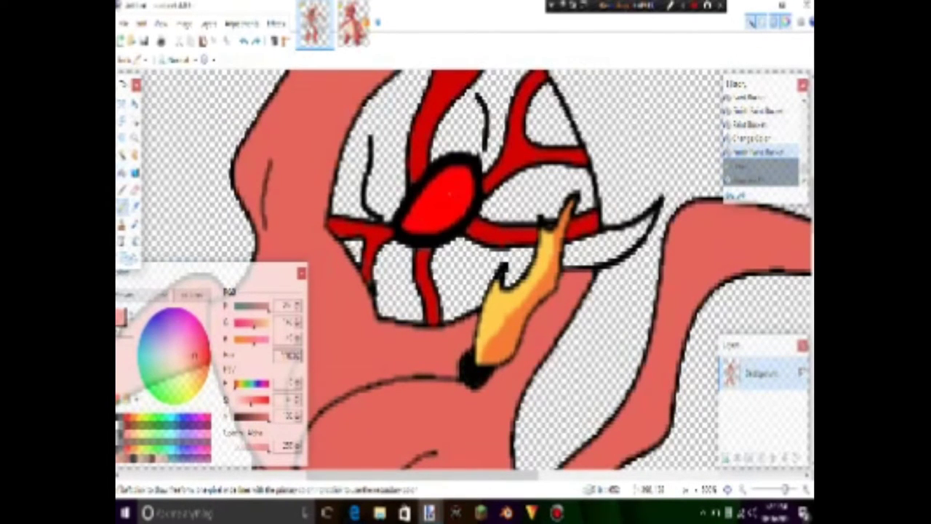
pyautogui.press('f')
pyautogui.click(429, 218)
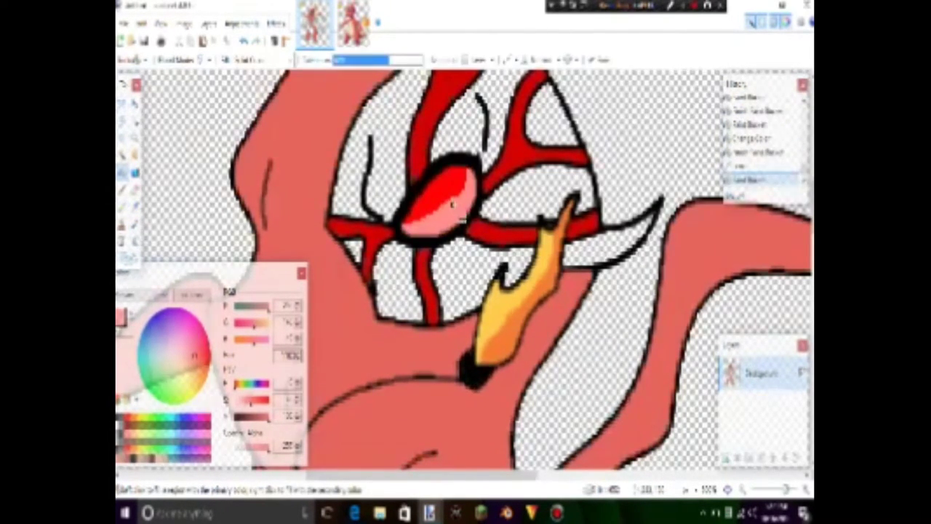
pyautogui.scroll(-3, 444, 211)
pyautogui.scroll(3, 452, 213)
pyautogui.hotkey('ctrl', 'z')
# - Pencil a dividing line across the gem and fill its lower half with a darker, muted red
pyautogui.press('p')
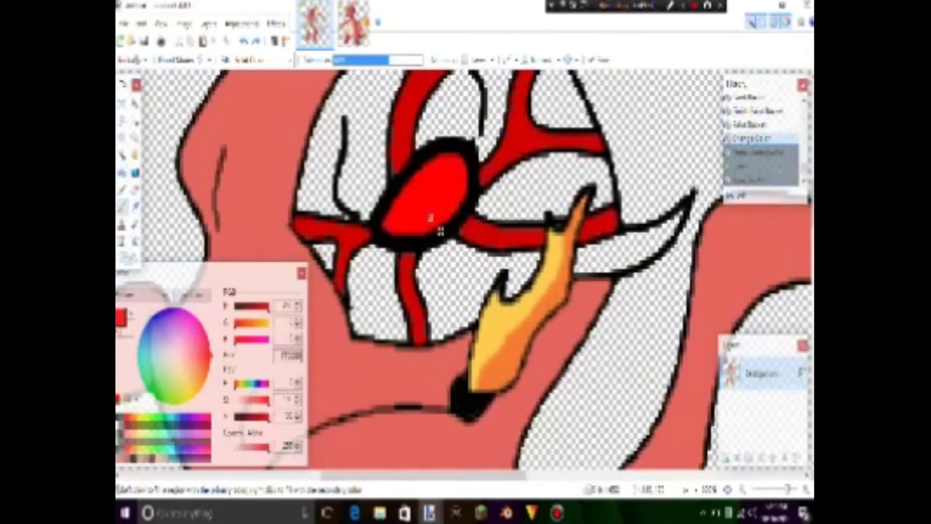
pyautogui.scroll(-2, 430, 214)
pyautogui.scroll(2, 430, 214)
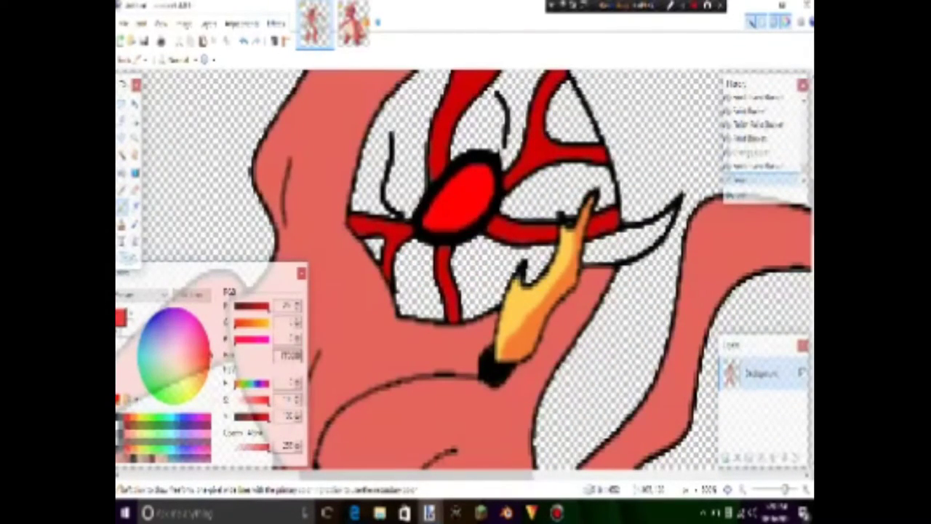
pyautogui.scroll(1, 368, 353)
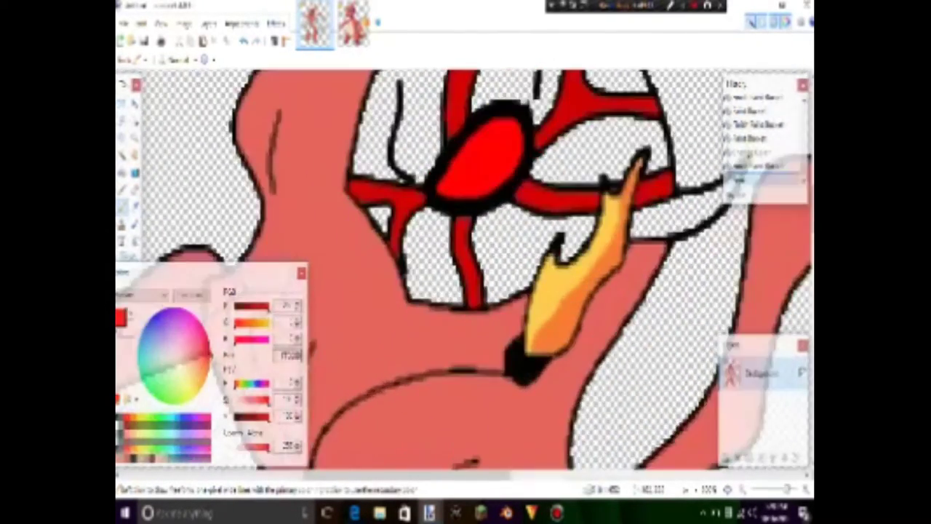
pyautogui.hotkey('ctrl', 'z')
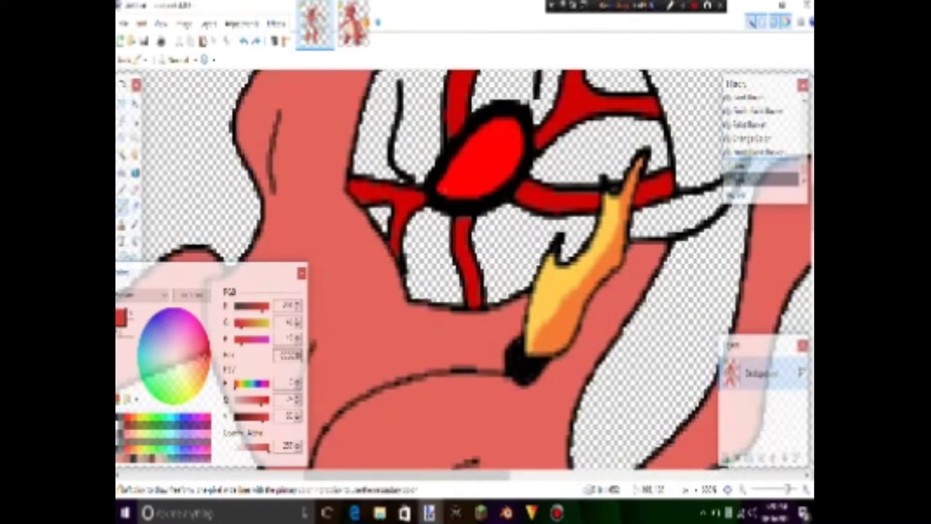
pyautogui.press('s')
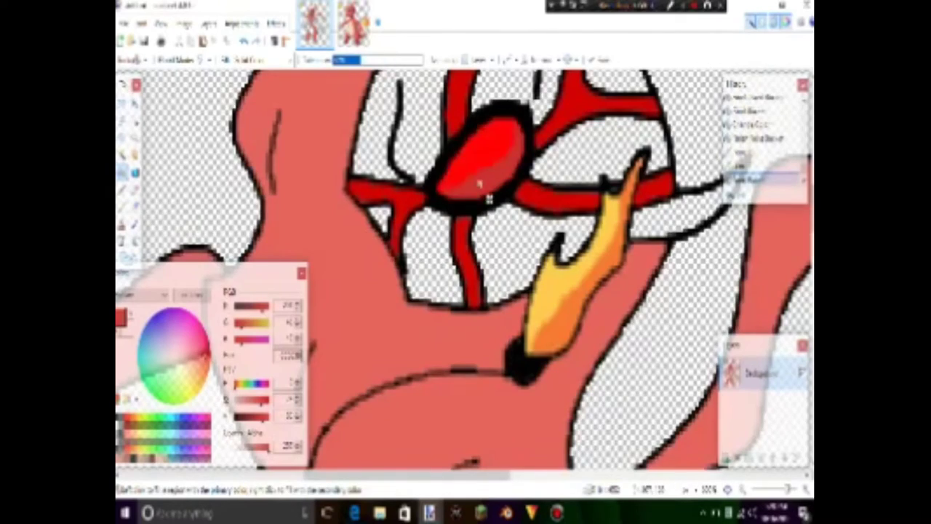
# - Fill the face mask's sections between the red markings and the protruding horn with medium grey
pyautogui.hotkey('ctrl', 'b')
pyautogui.scroll(3, 434, 149)
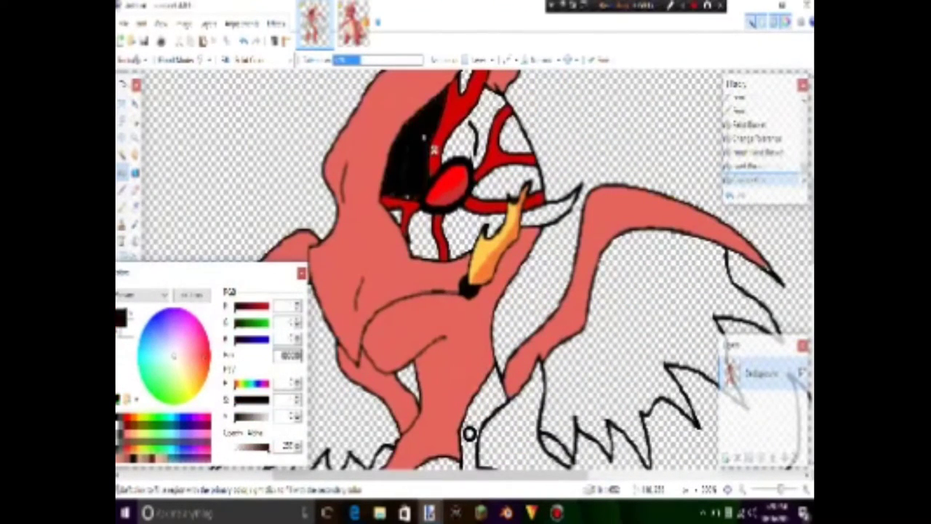
pyautogui.click(422, 232)
pyautogui.click(456, 236)
pyautogui.click(502, 181)
pyautogui.click(549, 213)
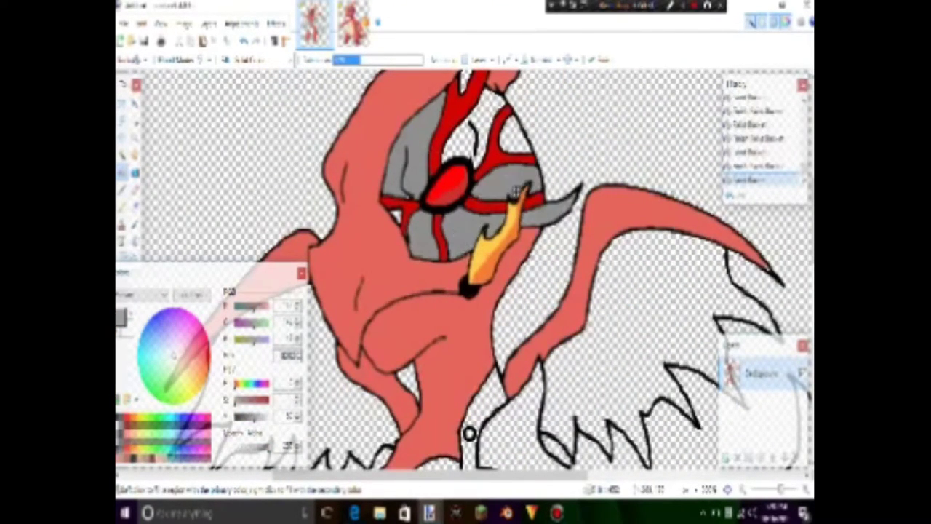
pyautogui.click(517, 142)
pyautogui.click(492, 144)
# - Choose a darker grey for the mask shading, checking the light direction against the Charmeleon reference
pyautogui.press('p')
pyautogui.scroll(2, 477, 197)
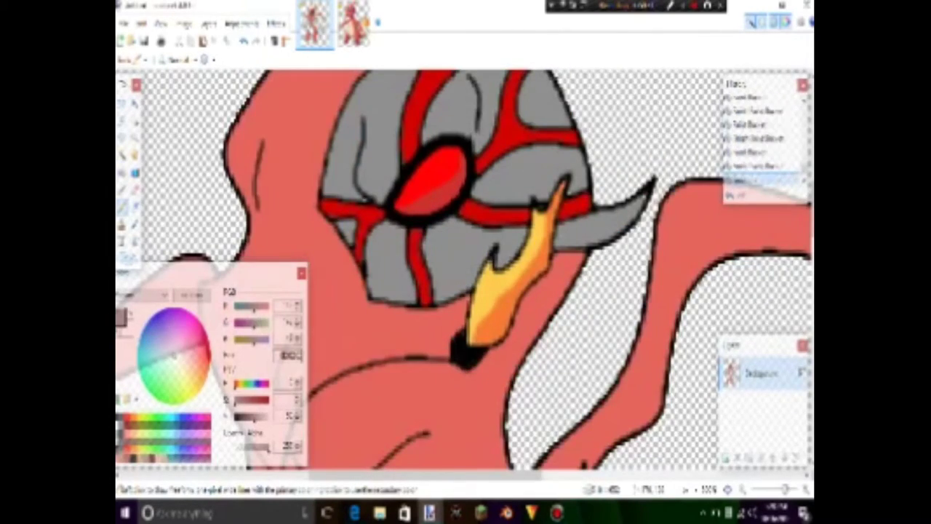
pyautogui.hotkey('ctrl', 'Tab')
pyautogui.hotkey('ctrl', 'Tab')
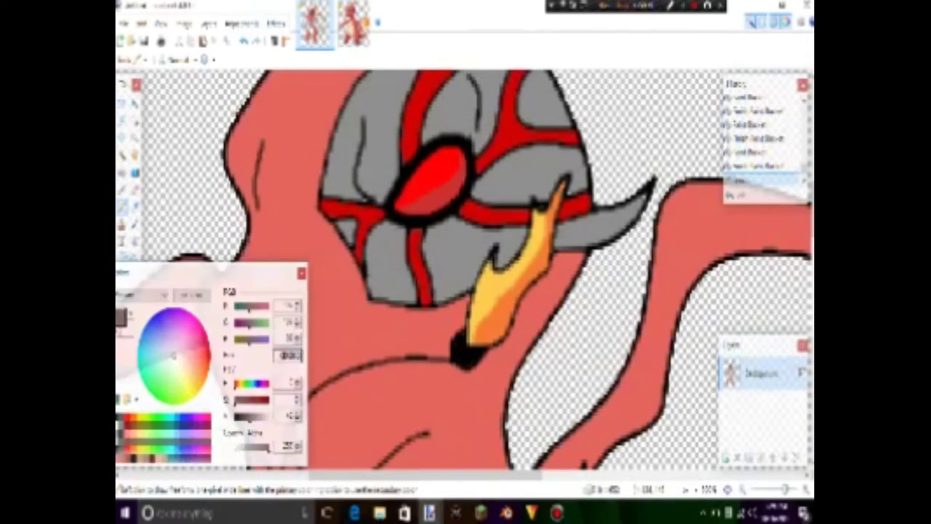
pyautogui.hotkey('ctrl', 'Tab')
pyautogui.hotkey('ctrl', 'Tab')
pyautogui.scroll(-3, 440, 291)
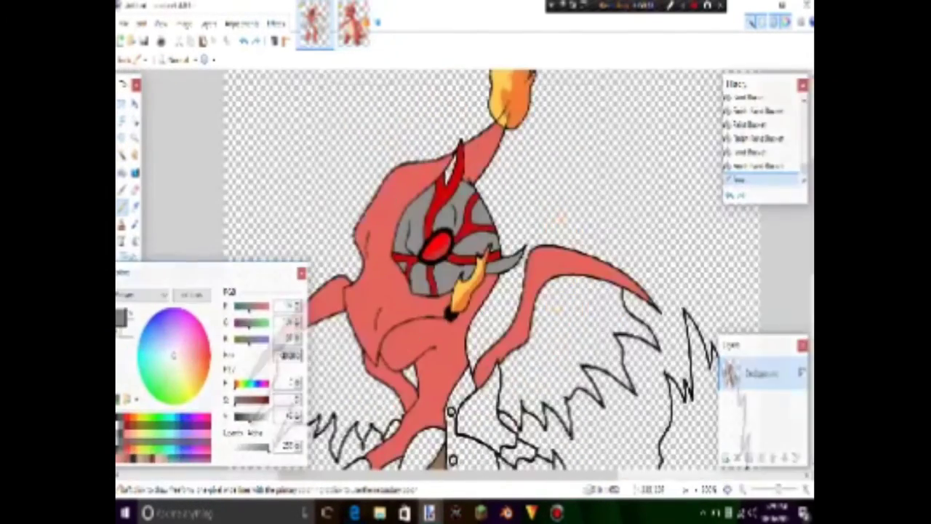
# - Pencil shadow boundaries on the face mask and fill the shaded areas and horn with the darker grey
pyautogui.hotkey('ctrl', 'Tab')
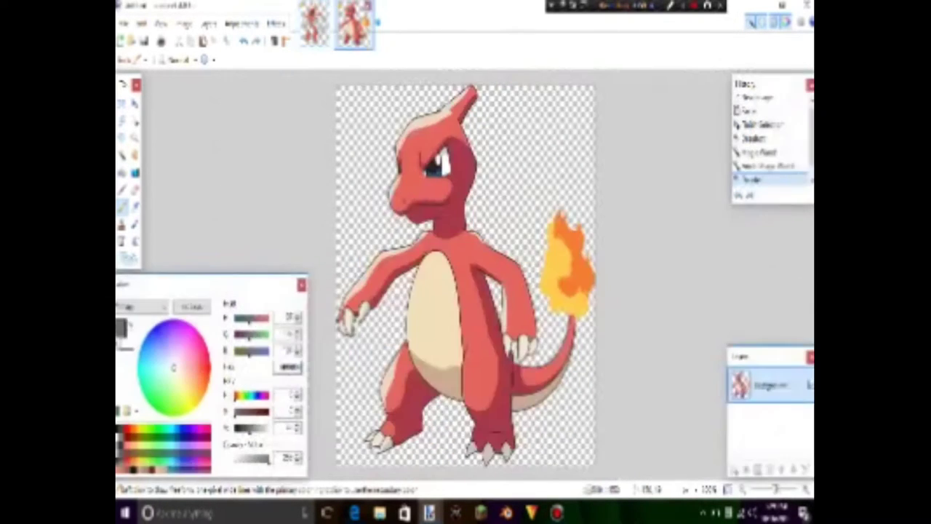
pyautogui.hotkey('ctrl', 'Tab')
pyautogui.scroll(1, 562, 211)
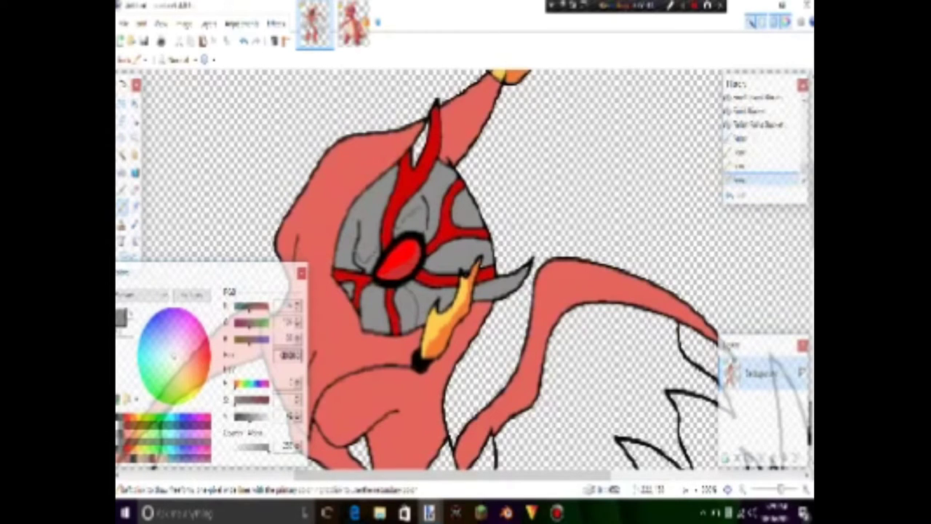
pyautogui.hotkey('ctrl', 'Tab')
pyautogui.hotkey('ctrl', 'Tab')
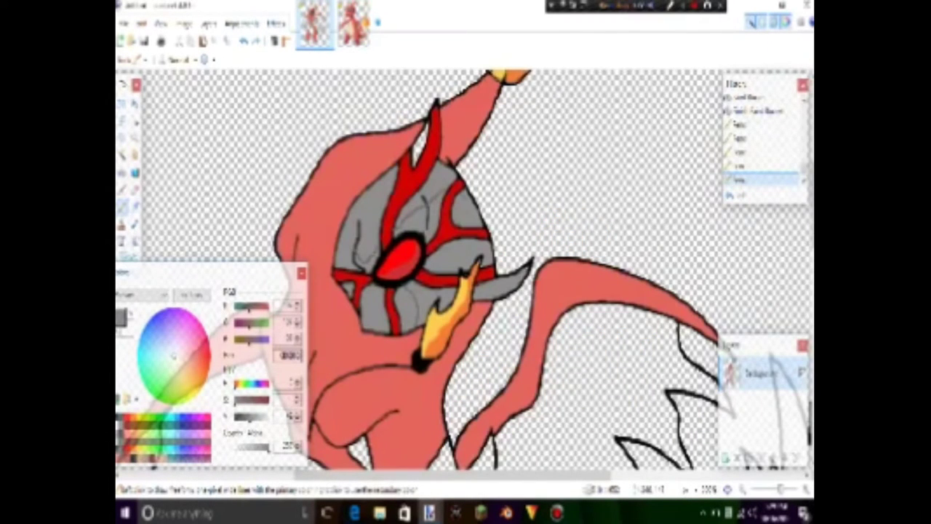
pyautogui.press('f')
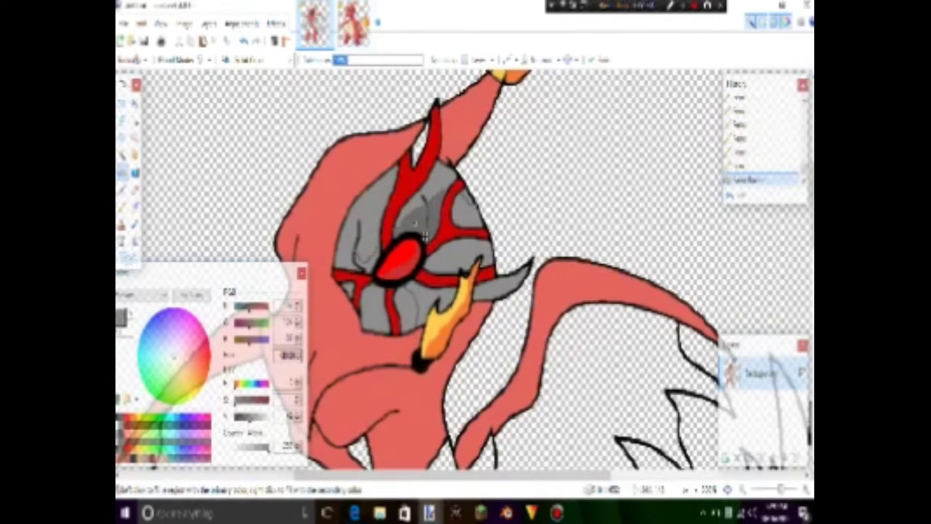
pyautogui.click(424, 235)
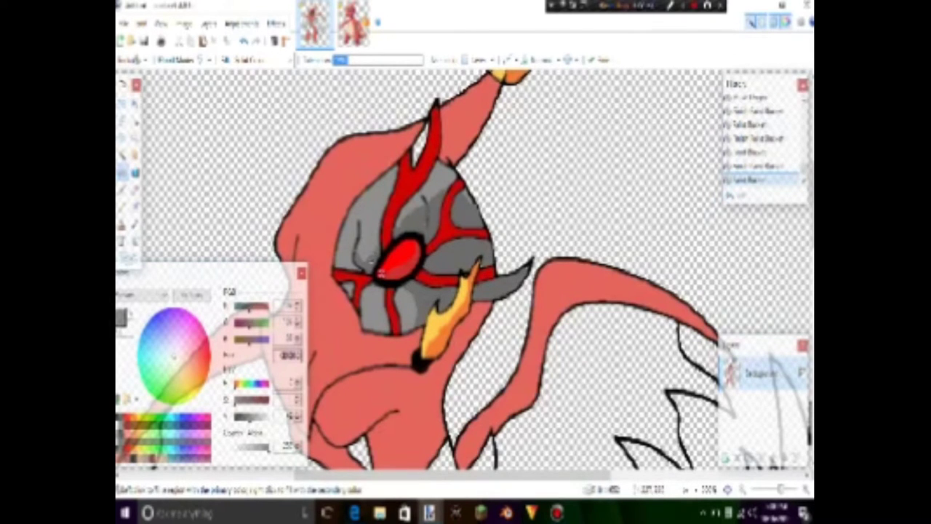
# - Retrace the mouth and chin lines with thicker dark curves using the Line/Curve tool
pyautogui.press('o')
pyautogui.scroll(-3, 379, 272)
pyautogui.moveTo(291, 324)
pyautogui.mouseDown()
pyautogui.moveTo(342, 339)
pyautogui.moveTo(426, 326)
pyautogui.mouseUp()
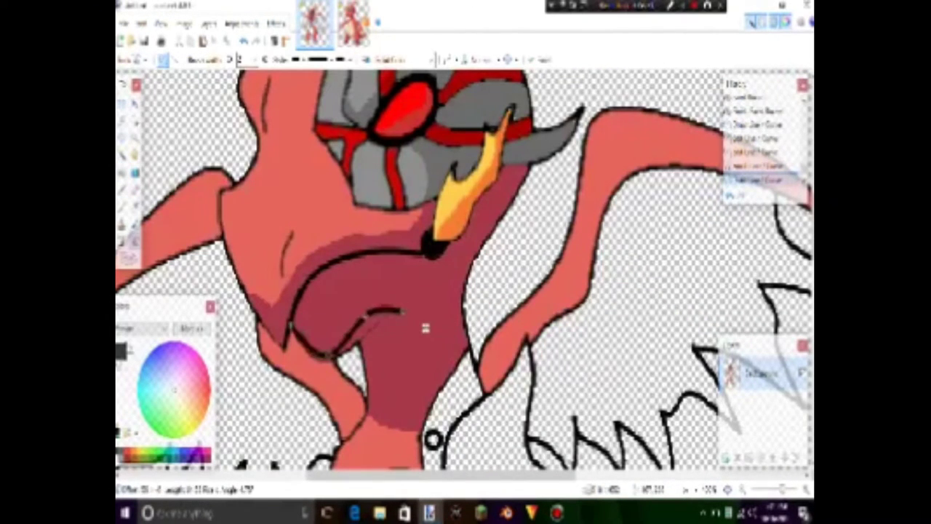
pyautogui.press('Return')
pyautogui.hotkey('ctrl', '-')
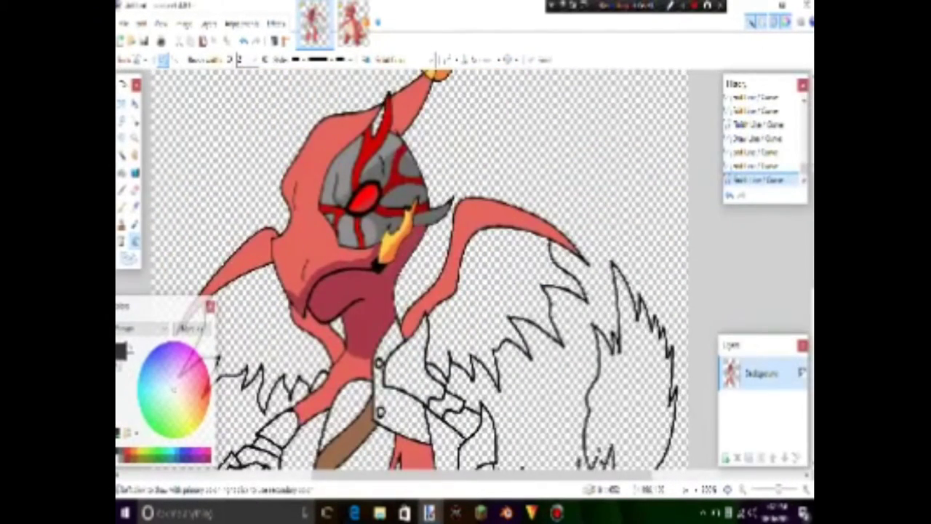
# - Fill the gap beside the mask's red spike with grey and shade a strip of the head behind it dark maroon
pyautogui.press('k')
pyautogui.press('f')
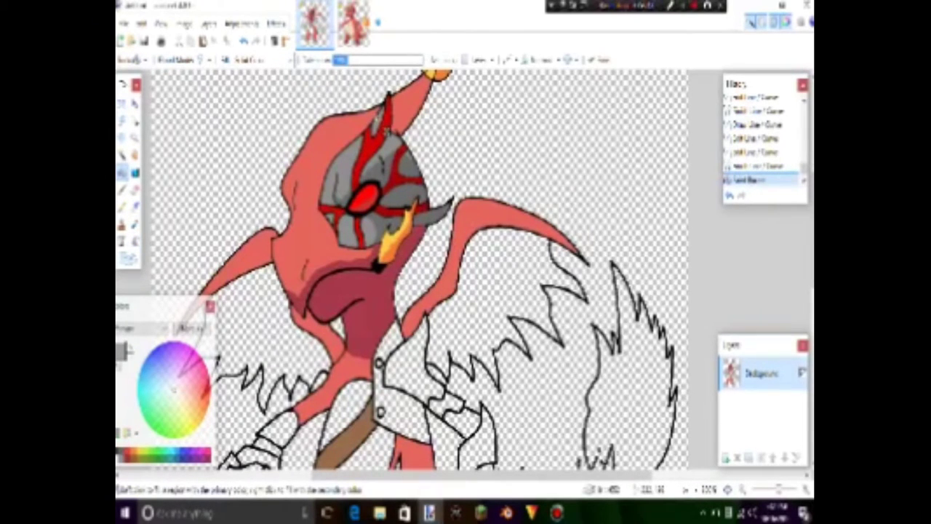
pyautogui.press('k')
pyautogui.scroll(3, 464, 73)
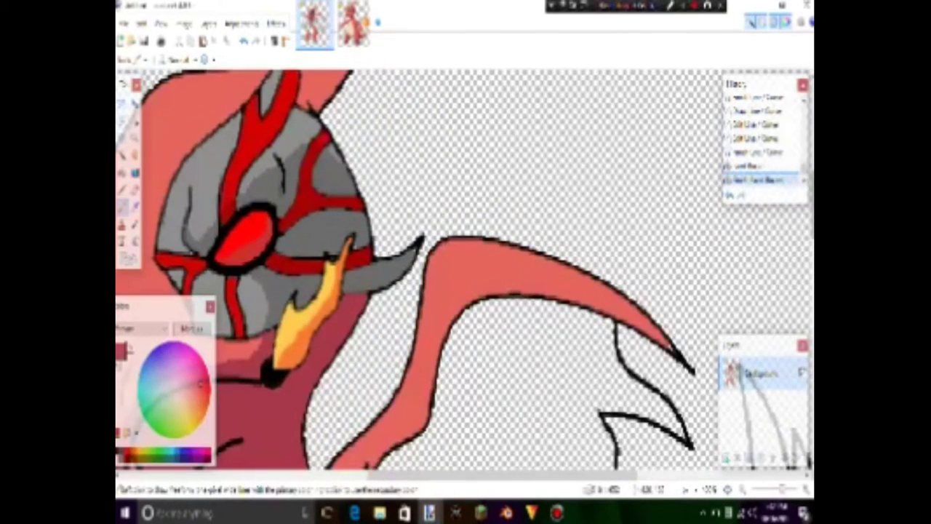
pyautogui.press('p')
pyautogui.press('f')
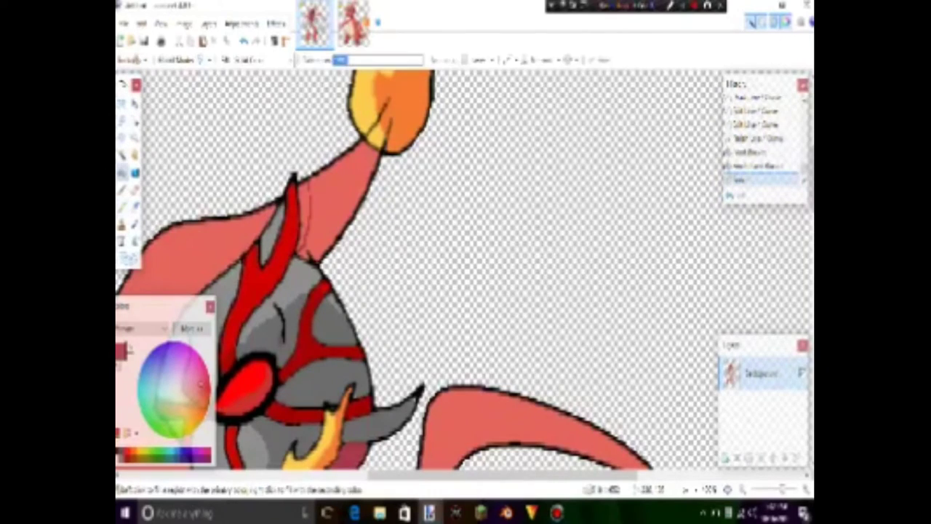
pyautogui.click(306, 219)
pyautogui.press('p')
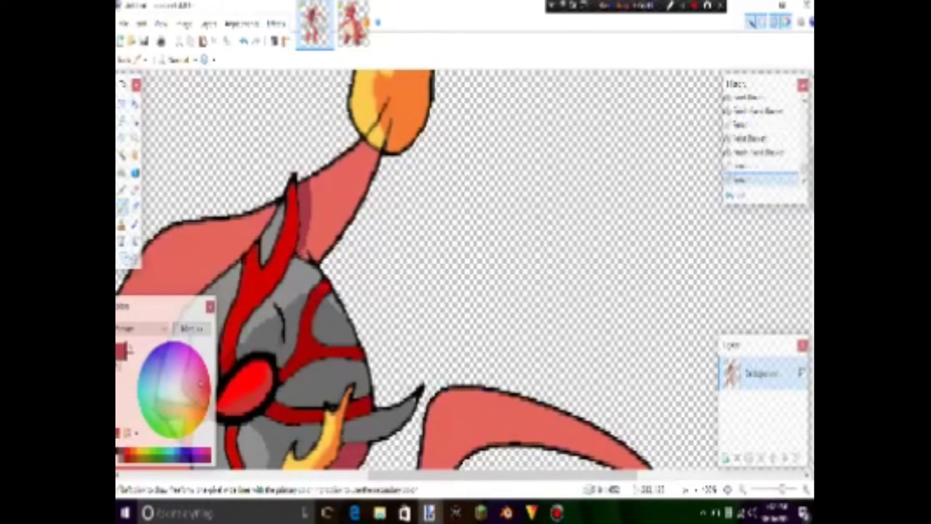
# - Sample the cream from the reference's belly and fill the creature's belly above and below the brown strap with it
pyautogui.scroll(-3, 464, 276)
pyautogui.hotkey('ctrl', 'Tab')
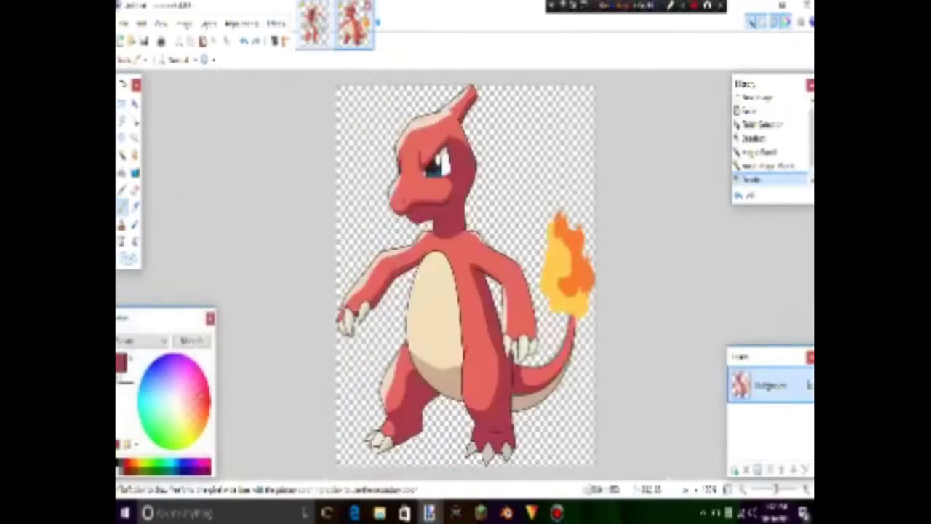
pyautogui.hotkey('ctrl', 'Tab')
pyautogui.scroll(-3, 392, 276)
pyautogui.hotkey('ctrl', 'Tab')
pyautogui.press('k')
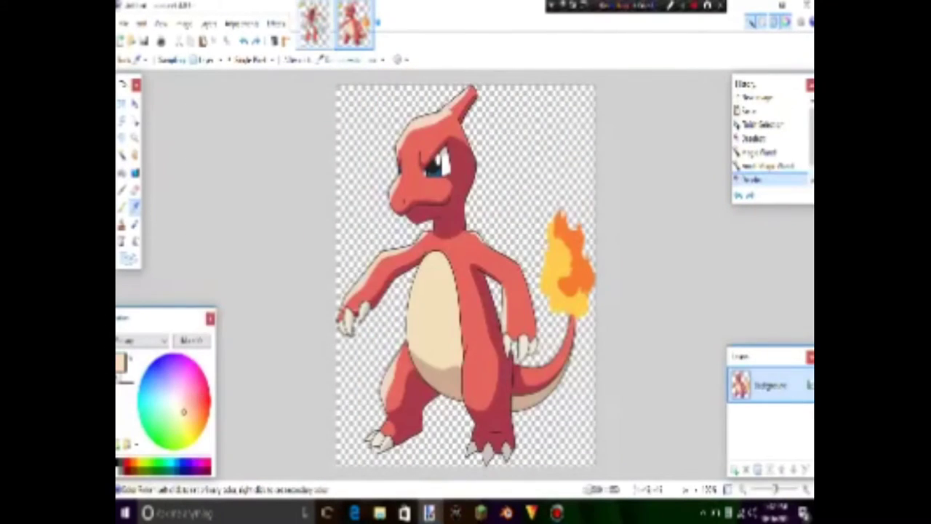
pyautogui.hotkey('ctrl', 'Tab')
pyautogui.press('f')
pyautogui.click(345, 291)
pyautogui.click(344, 219)
pyautogui.moveTo(344, 218); pyautogui.dragTo(483, 214)
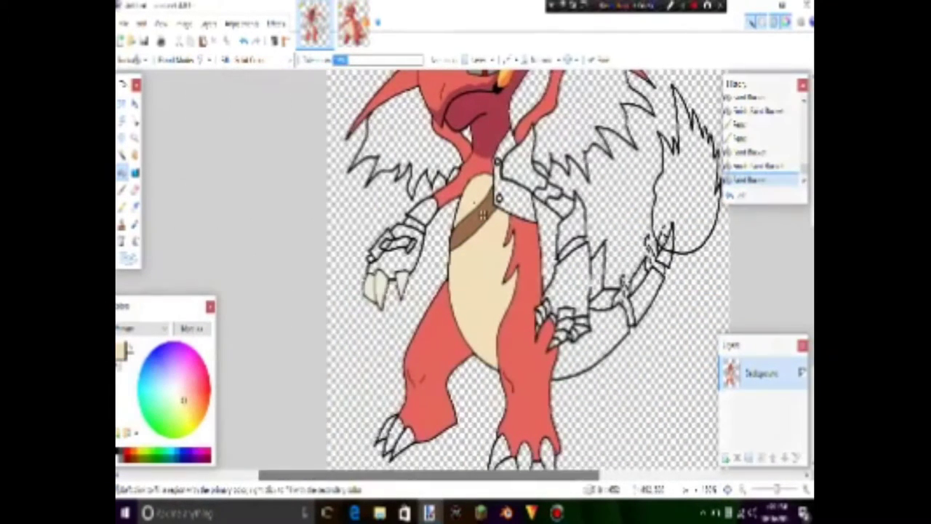
# - Sample the pale highlight colour from the Charmeleon reference, pencil a highlight boundary along the back of the creature's head, and fill it
pyautogui.scroll(3, 483, 215)
pyautogui.press('k')
pyautogui.hotkey('ctrl', 'Tab')
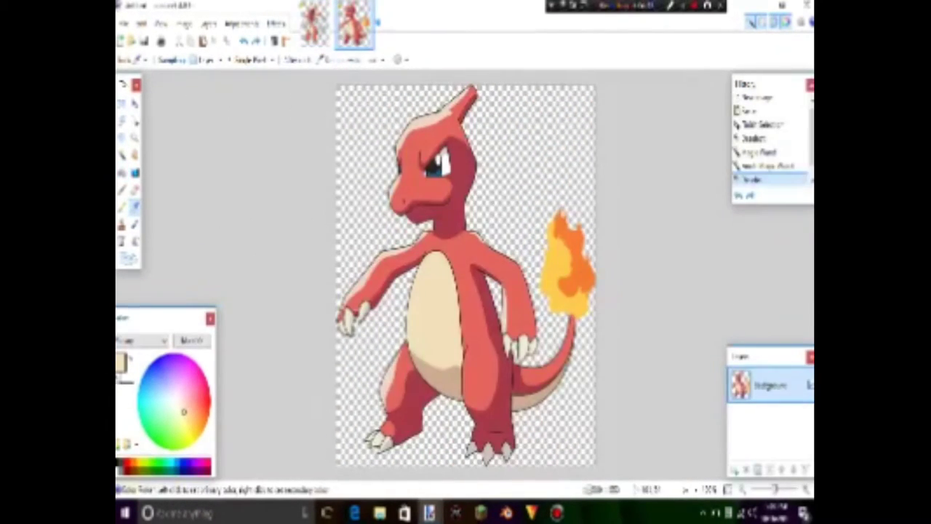
pyautogui.hotkey('ctrl', 'Tab')
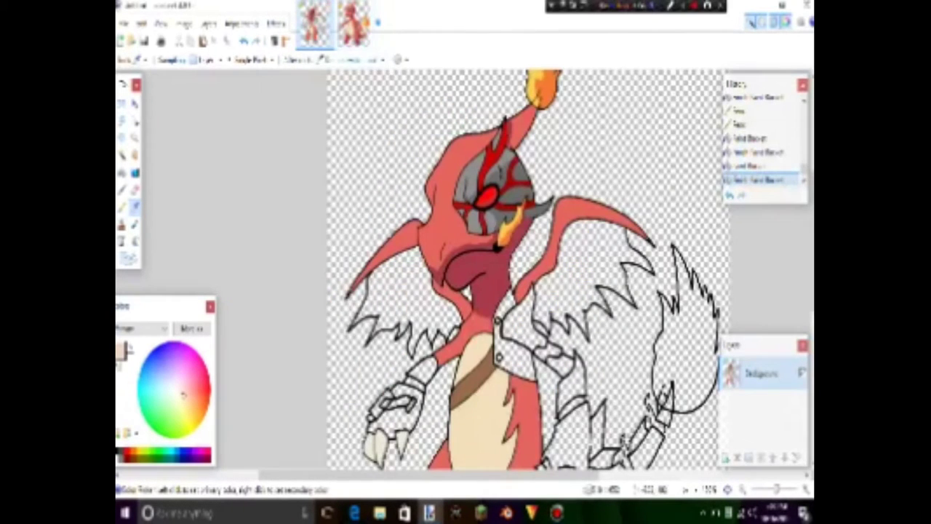
pyautogui.press('p')
pyautogui.hotkey('ctrl', 'Tab')
pyautogui.hotkey('ctrl', 'Tab')
pyautogui.scroll(4, 434, 192)
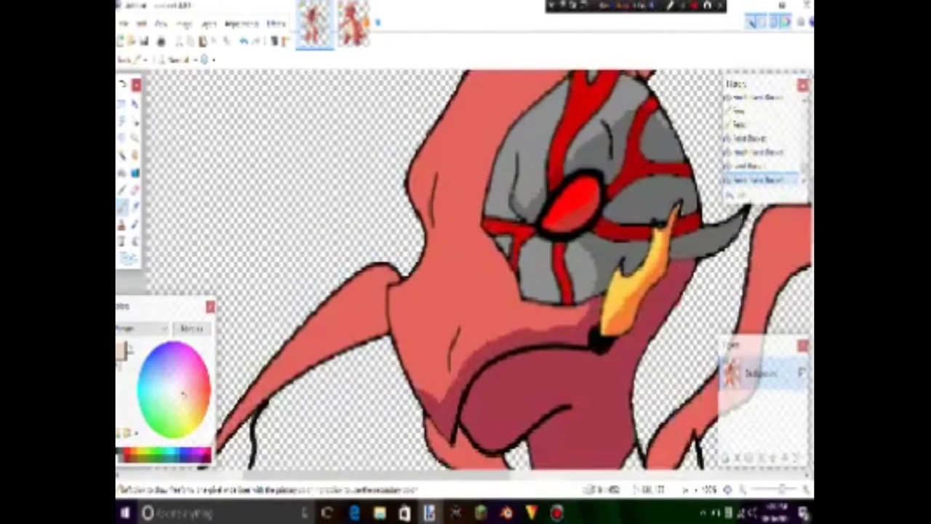
pyautogui.moveTo(429, 179); pyautogui.dragTo(446, 143)
pyautogui.scroll(3, 447, 143)
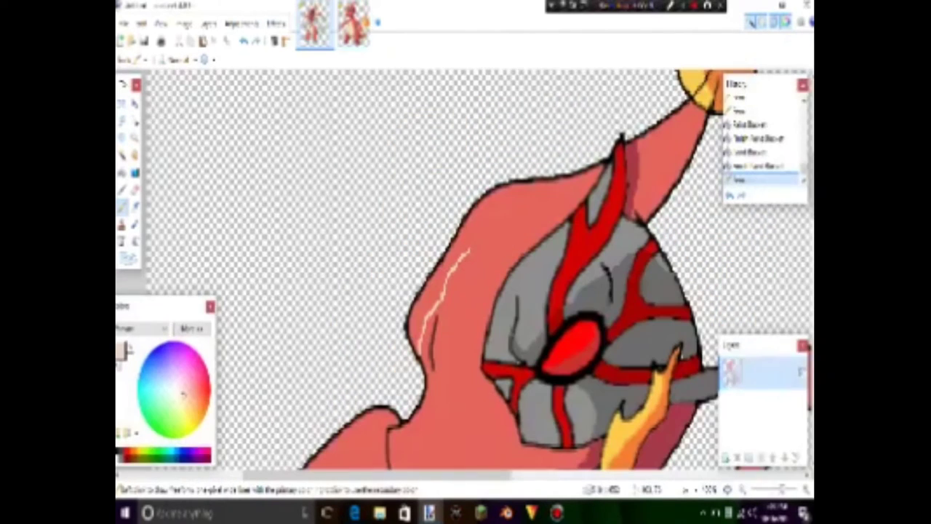
pyautogui.moveTo(468, 250); pyautogui.dragTo(480, 238)
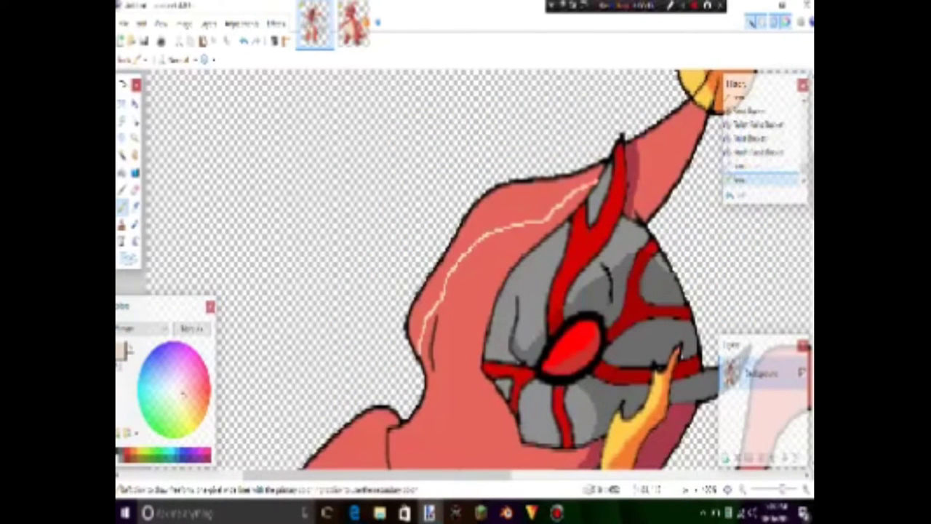
pyautogui.press('f')
pyautogui.click(515, 215)
# - Try to outline a far eye at the back edge of the head with dark Line/Curve strokes
pyautogui.click(134, 240)
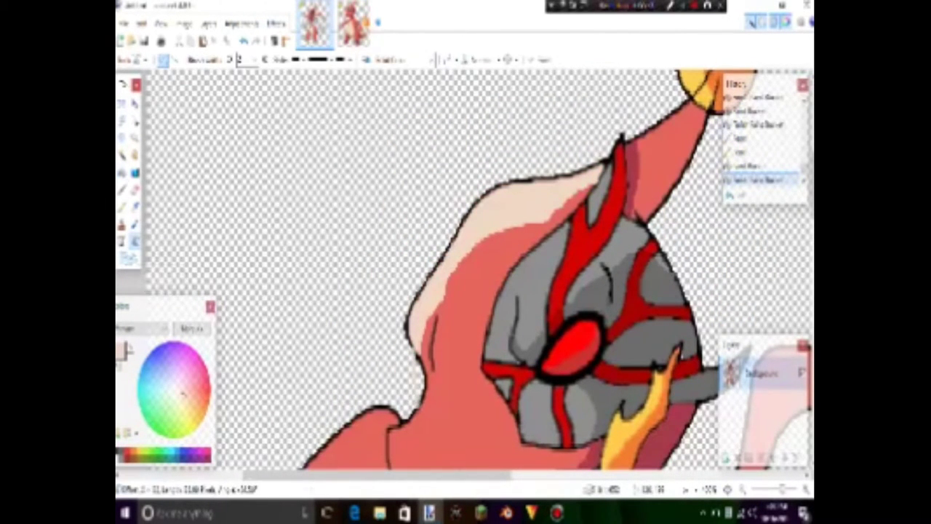
pyautogui.moveTo(415, 346); pyautogui.dragTo(415, 437)
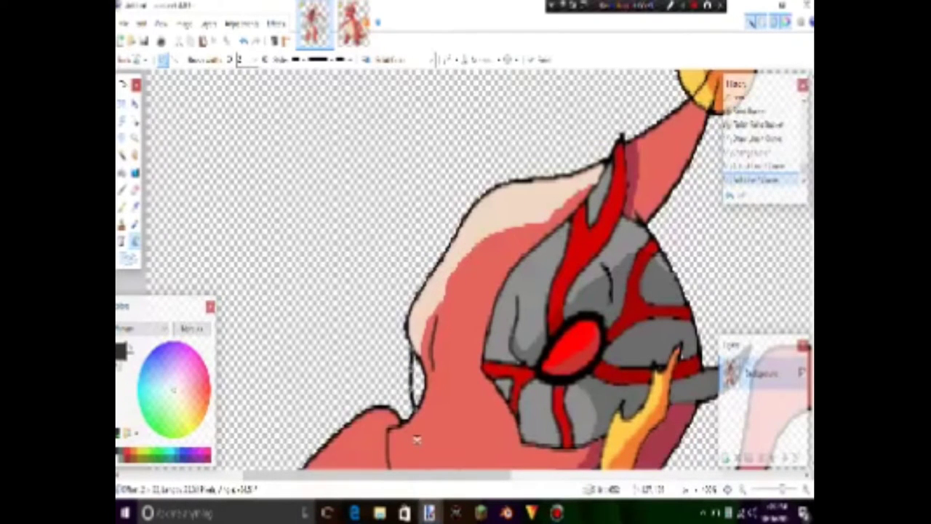
pyautogui.scroll(1, 417, 439)
pyautogui.moveTo(412, 379); pyautogui.dragTo(409, 369)
pyautogui.press('f')
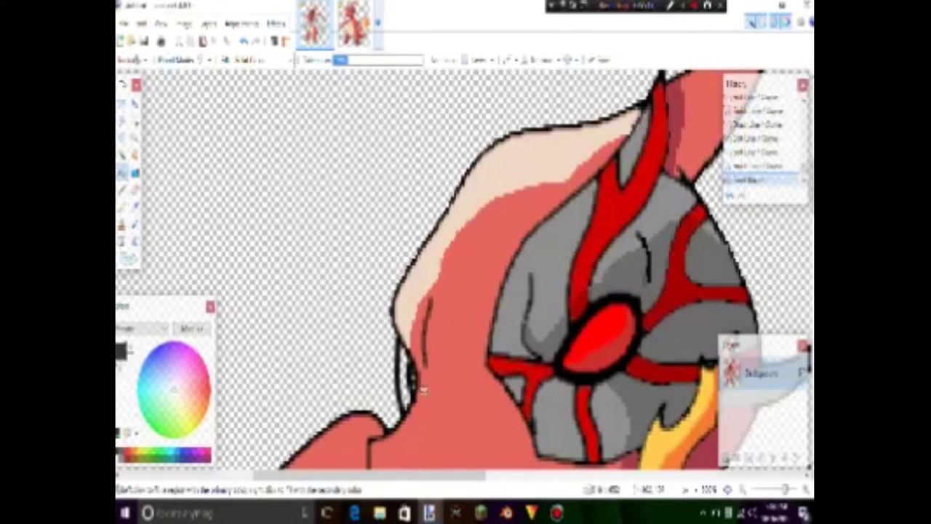
# - Try to fill the inner and outer parts of the far eye with blue sampled from the reference's eye
pyautogui.hotkey('ctrl', 'Tab')
pyautogui.click(134, 224)
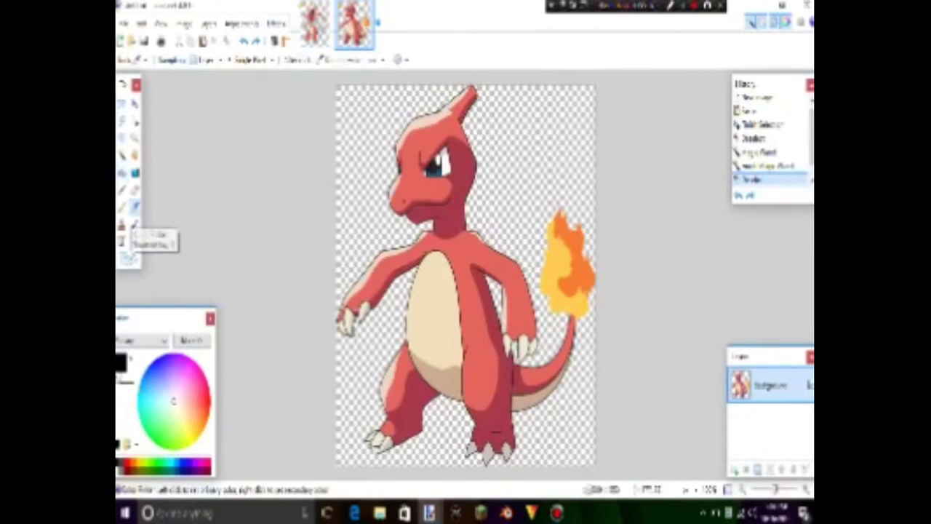
pyautogui.hotkey('ctrl', 'Tab')
pyautogui.press('f')
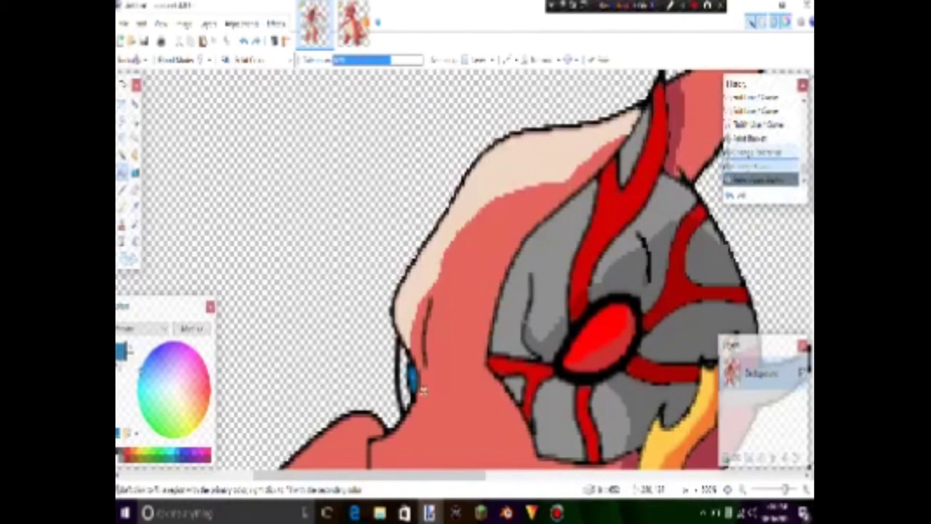
pyautogui.press('k')
pyautogui.hotkey('ctrl', 'Tab')
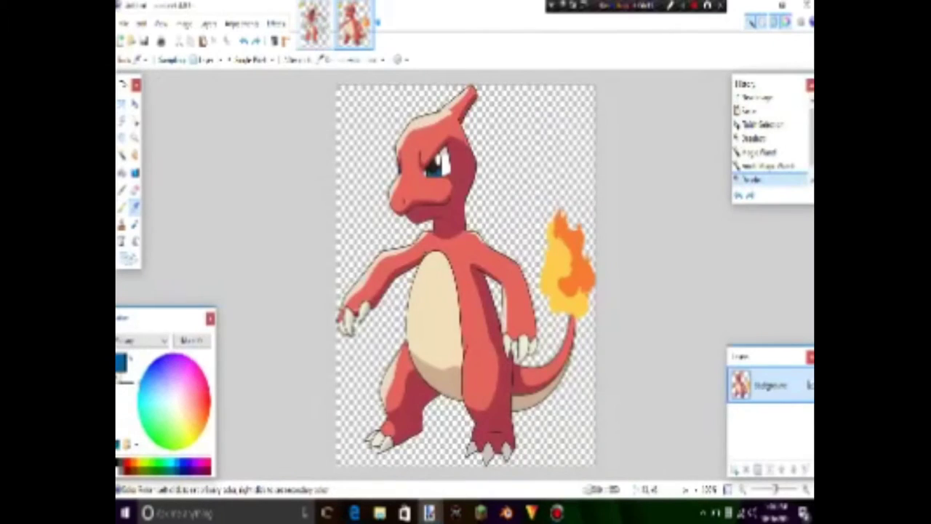
pyautogui.hotkey('ctrl', 'Tab')
pyautogui.press('f')
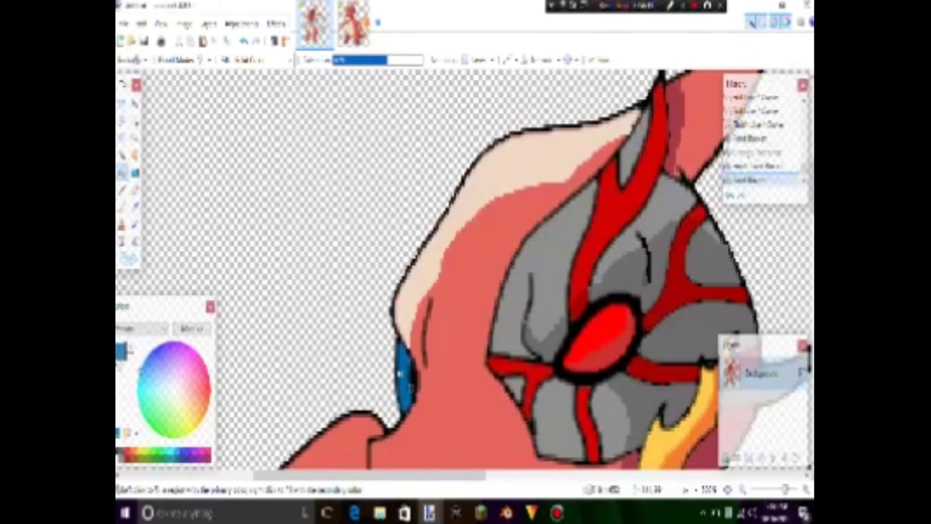
# - Undo the far eye's blue fills and its dark outline
pyautogui.click(409, 393)
pyautogui.hotkey('ctrl', 'z')
pyautogui.hotkey('ctrl', '-')
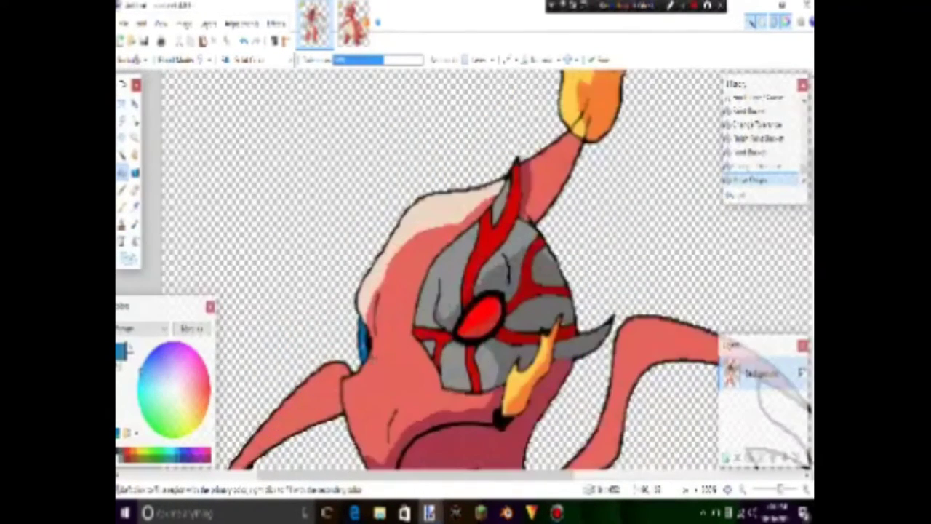
pyautogui.press('b')
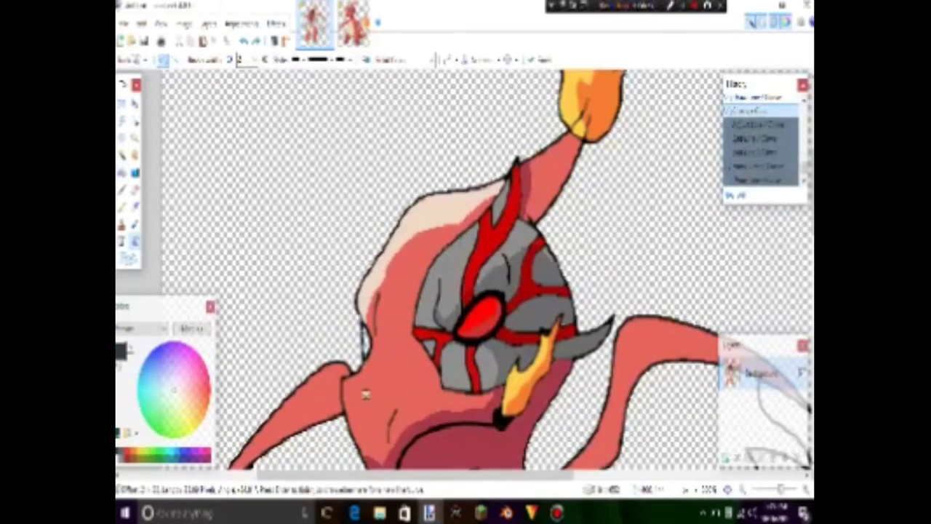
# - Sample the cream from the creature's belly and fill the membranes of both wings with it
pyautogui.scroll(-5, 465, 269)
pyautogui.scroll(-3, 466, 269)
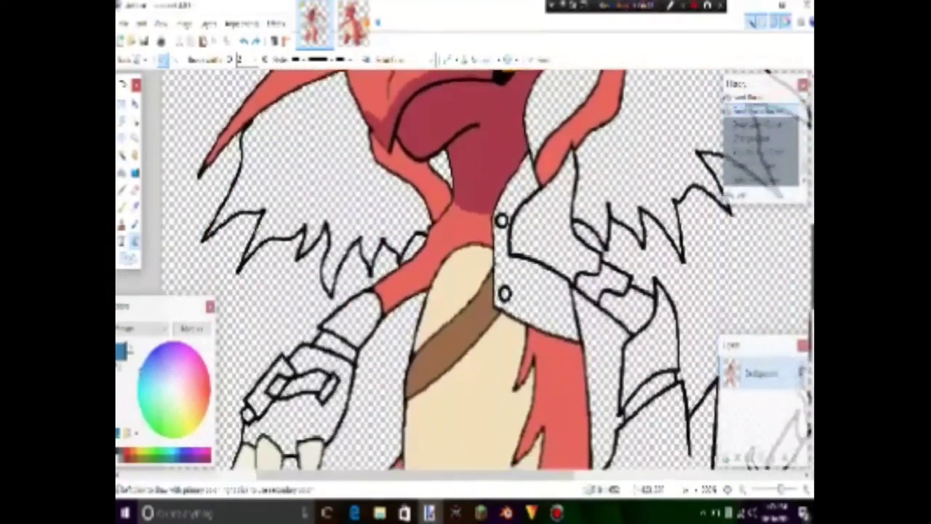
pyautogui.scroll(5, 465, 269)
pyautogui.scroll(-6, 466, 269)
pyautogui.press('k')
pyautogui.press('f')
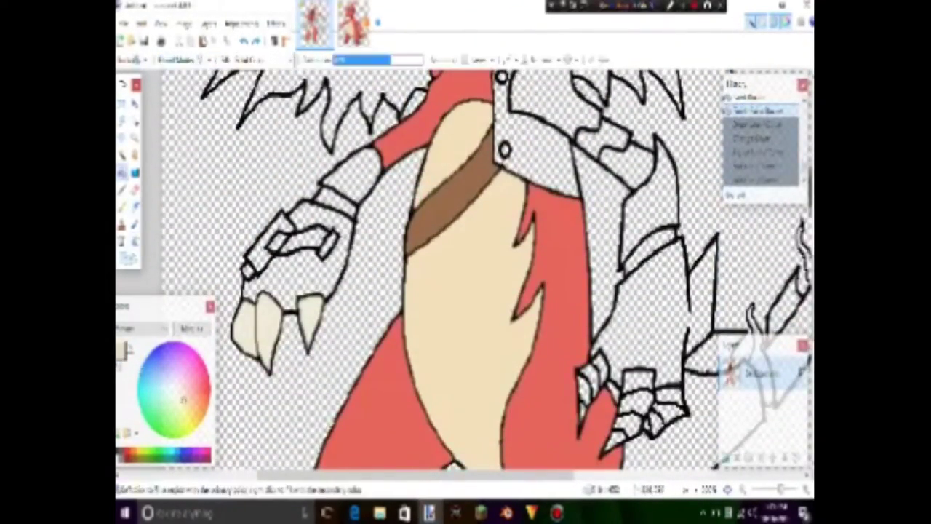
pyautogui.scroll(5, 465, 269)
pyautogui.click(691, 320)
pyautogui.click(306, 375)
pyautogui.hotkey('ctrl', '-')
pyautogui.hotkey('ctrl', '-')
pyautogui.scroll(-5, 417, 372)
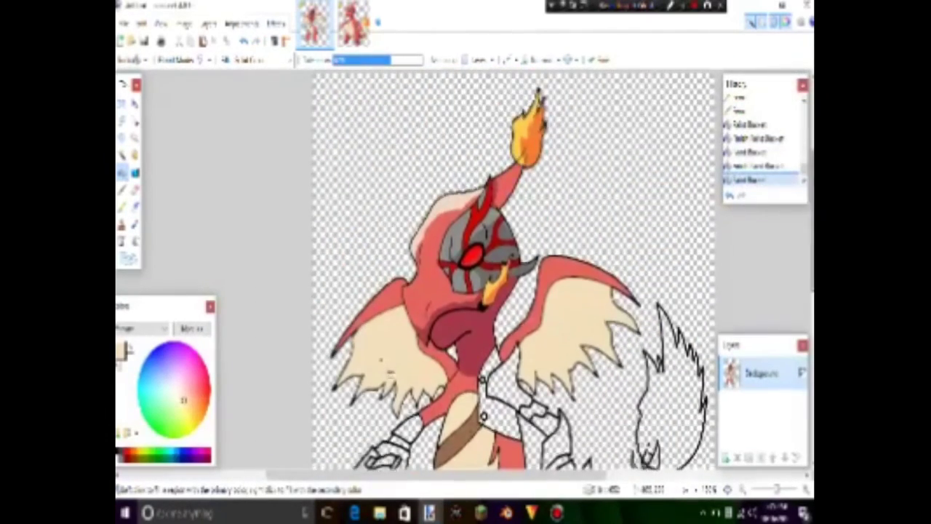
# - Pencil a highlight boundary from the neck along the upper arm and fill it with the reference's pale highlight colour at a lower tolerance
pyautogui.press('k')
pyautogui.click(354, 22)
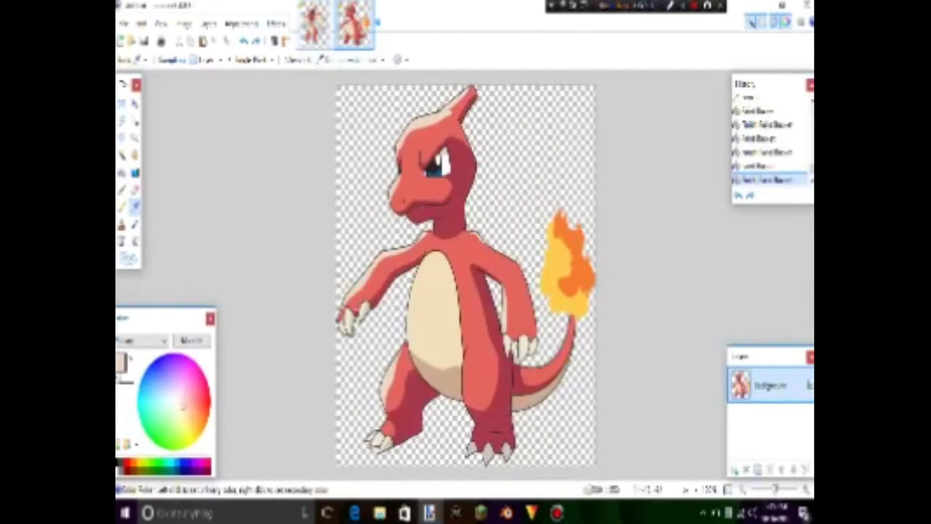
pyautogui.hotkey('ctrl', 'Tab')
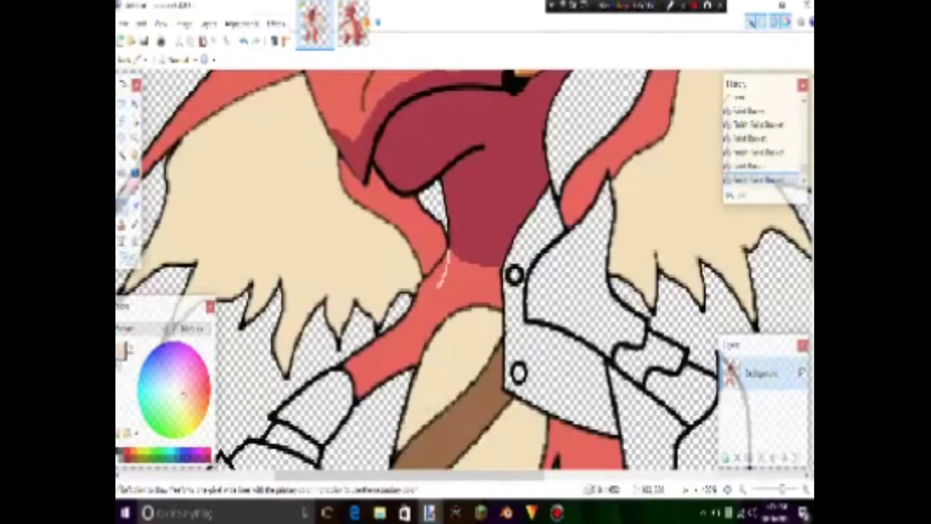
pyautogui.moveTo(438, 285); pyautogui.dragTo(408, 337)
pyautogui.press('f')
pyautogui.click(400, 352)
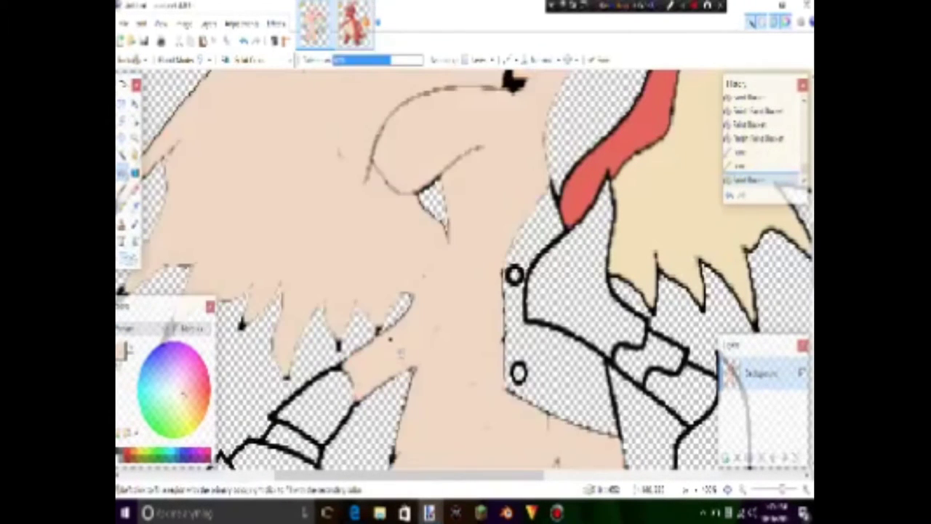
pyautogui.hotkey('ctrl', 'z')
pyautogui.click(399, 352)
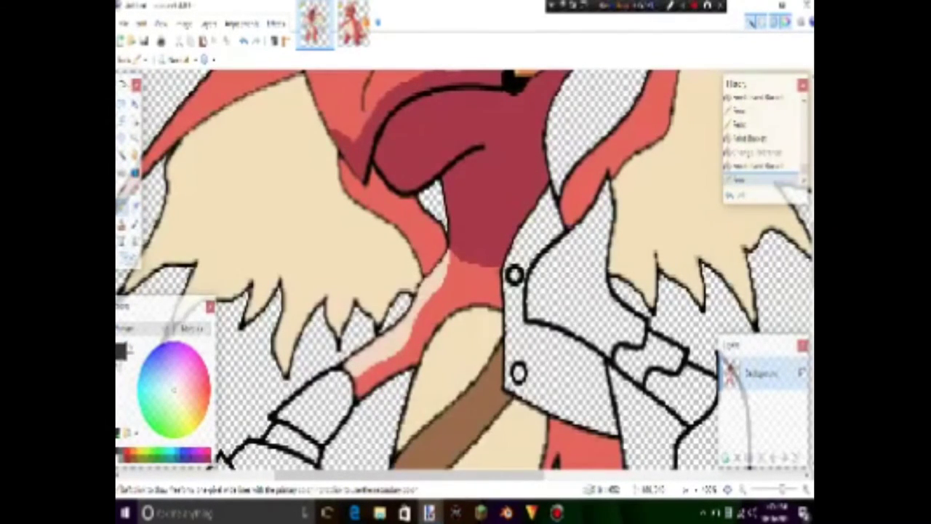
# - Pencil a highlight boundary down the outer thigh of the bent leg and fill the strip with the pale highlight colour
pyautogui.hotkey('ctrl', 'b')
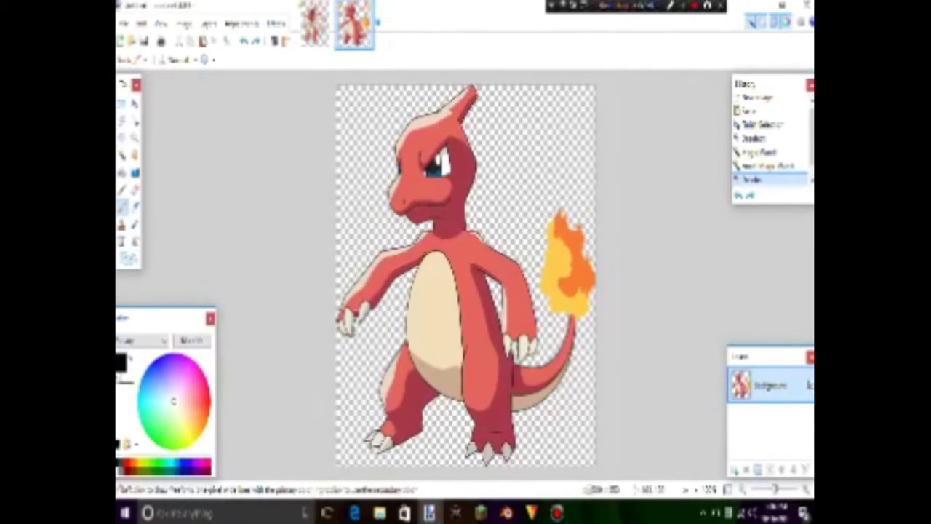
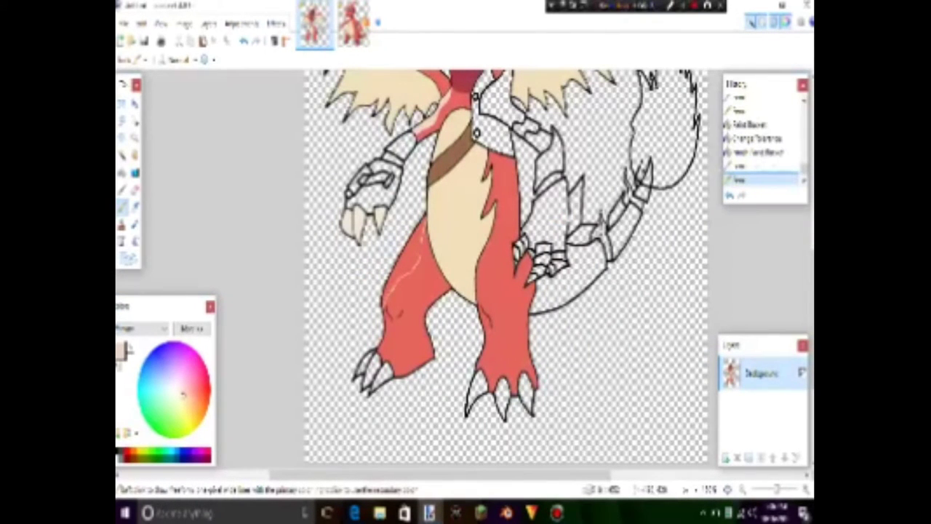
pyautogui.press('f')
pyautogui.click(418, 267)
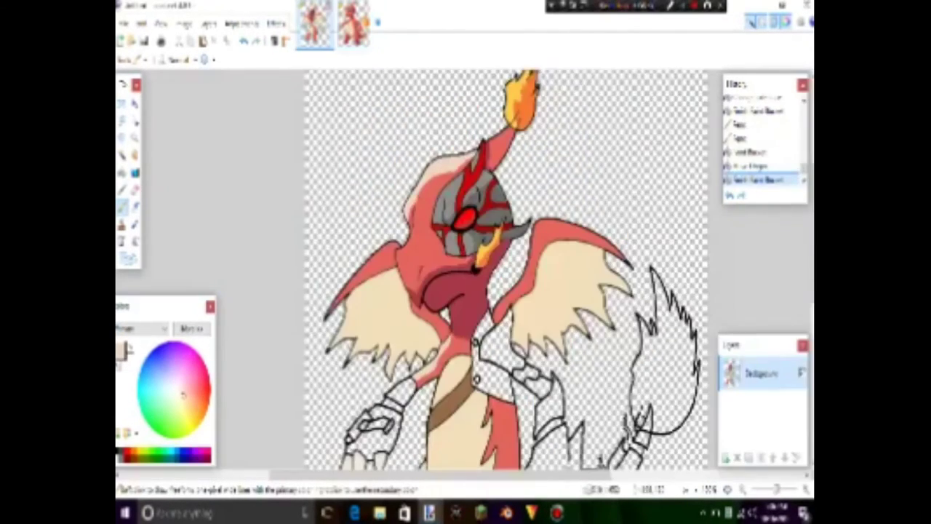
# - Pencil a highlight boundary on the back of the neck beside the wing joint and fill it with the pale colour
pyautogui.scroll(2, 389, 237)
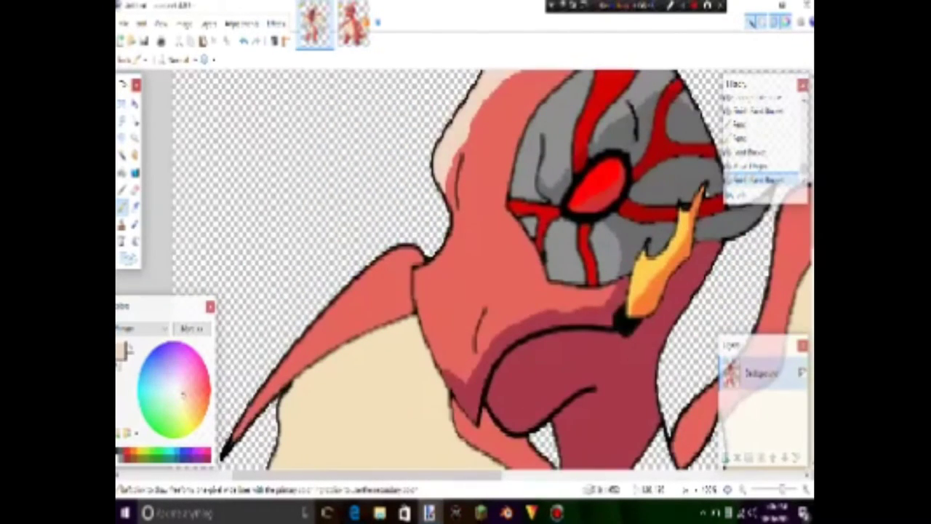
pyautogui.moveTo(432, 303); pyautogui.dragTo(429, 345)
pyautogui.press('f')
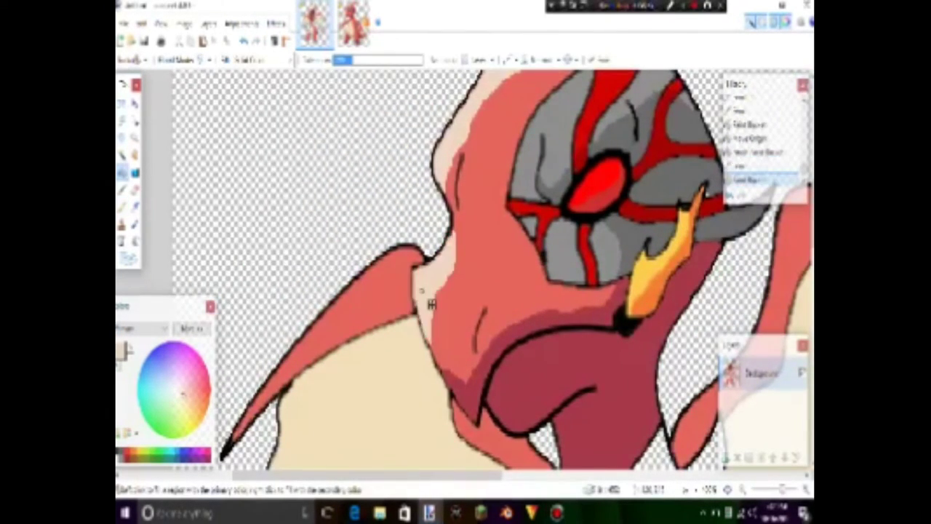
pyautogui.hotkey('ctrl', 'b')
pyautogui.hotkey('ctrl', 'Tab')
pyautogui.hotkey('ctrl', 'Tab')
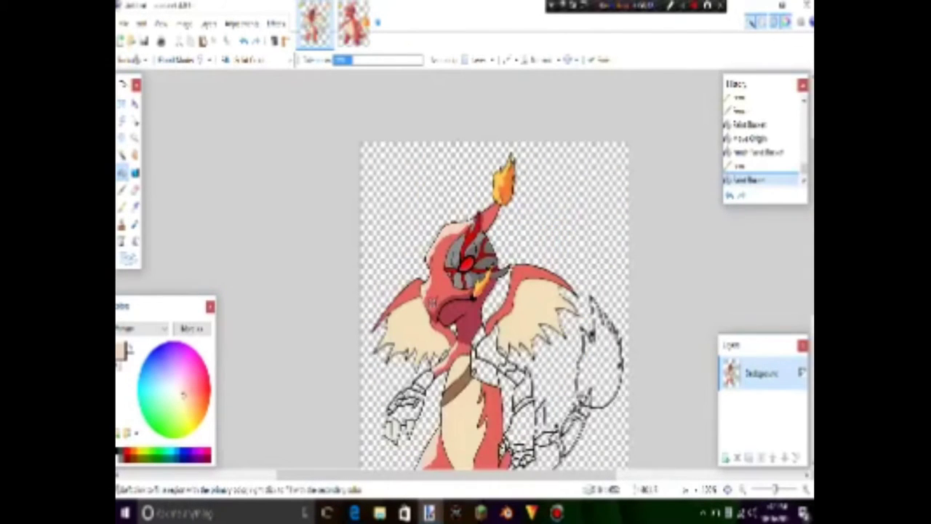
pyautogui.scroll(-4, 432, 302)
pyautogui.scroll(4, 432, 218)
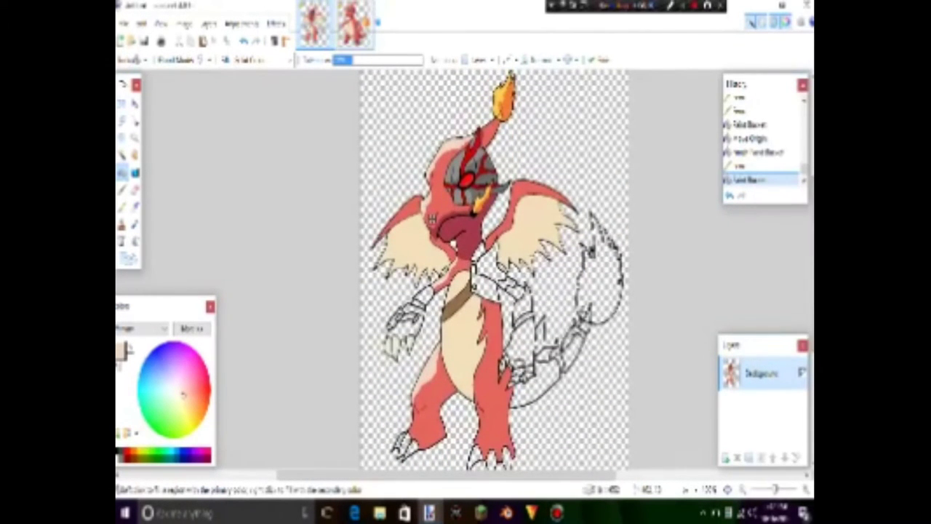
# - Sample the tan belly shadow from the reference, draw a curve across the creature's lower belly, and fill the area beneath it
pyautogui.hotkey('ctrl', 'Tab')
pyautogui.hotkey('ctrl', 'Tab')
pyautogui.hotkey('ctrl', 'Tab')
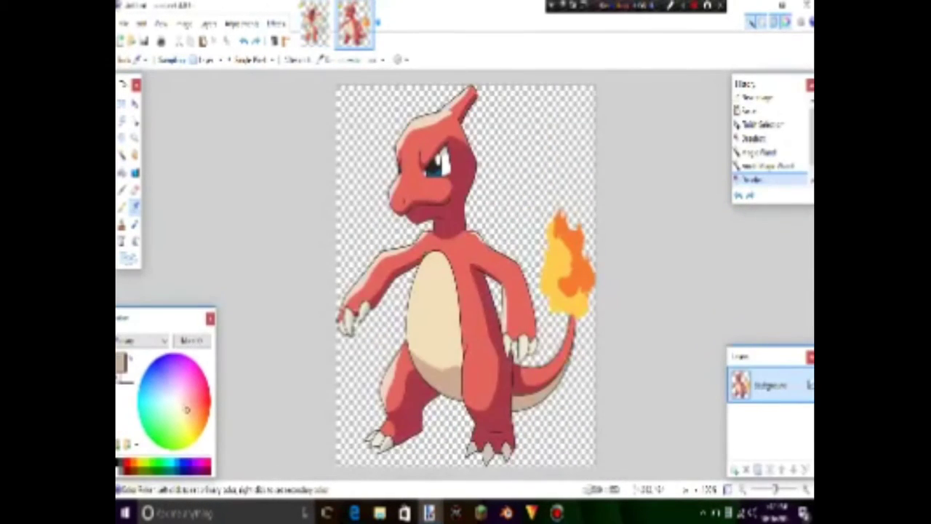
pyautogui.hotkey('ctrl', 'Tab')
pyautogui.hotkey('ctrl', 'Tab')
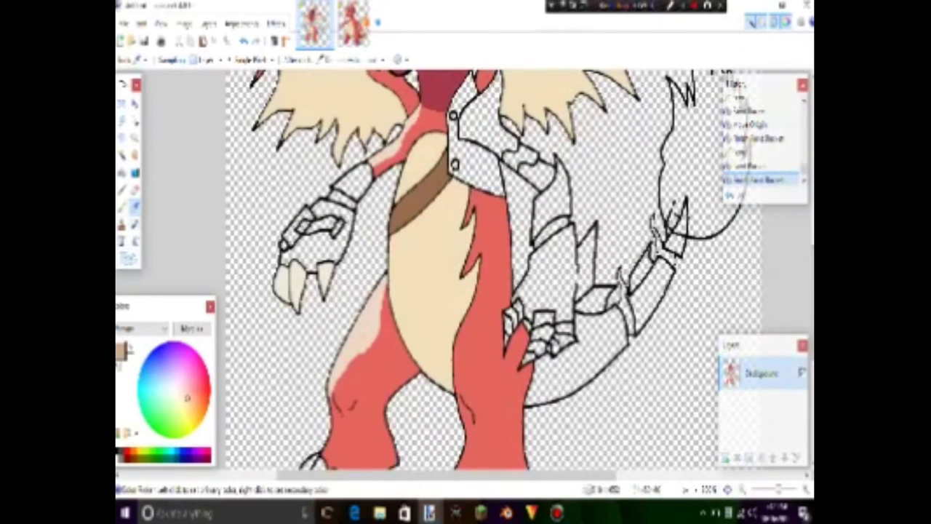
pyautogui.press('o')
pyautogui.moveTo(396, 314); pyautogui.dragTo(445, 364)
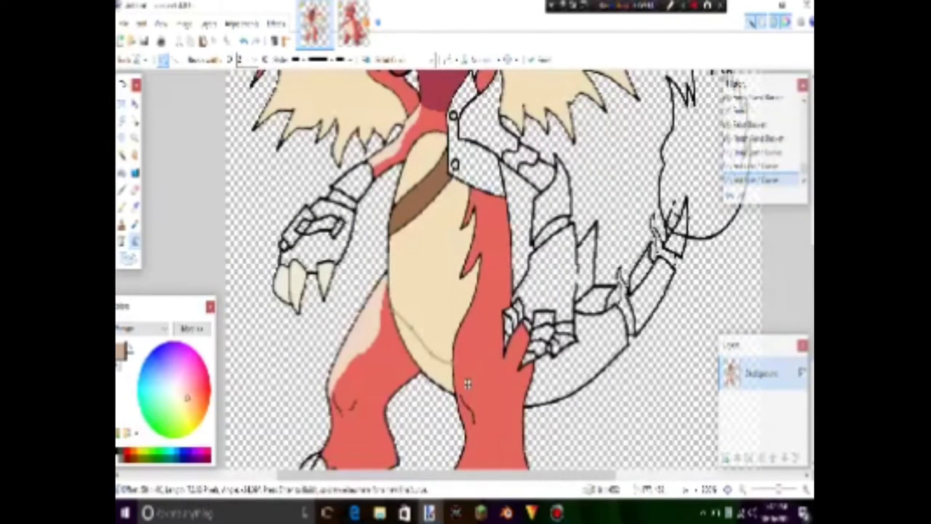
pyautogui.press('f')
pyautogui.click(428, 366)
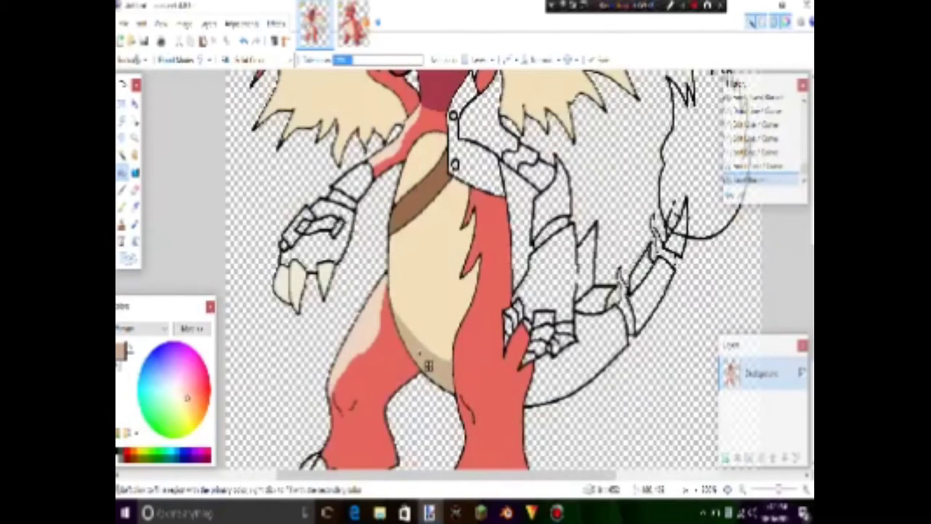
# - Sample the dark red body shadow colour from the Charmeleon reference and return to the creature drawing with the Pencil
pyautogui.press('p')
pyautogui.hotkey('ctrl', 'b')
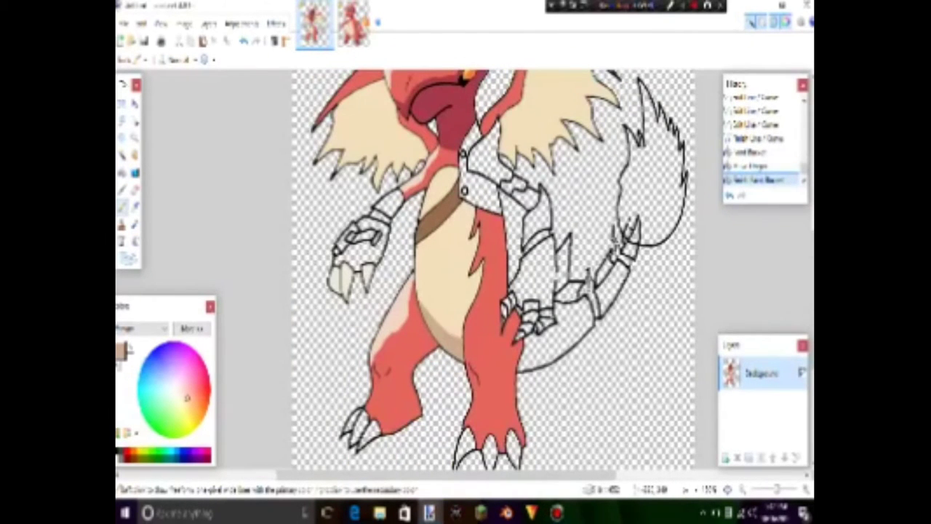
pyautogui.click(354, 22)
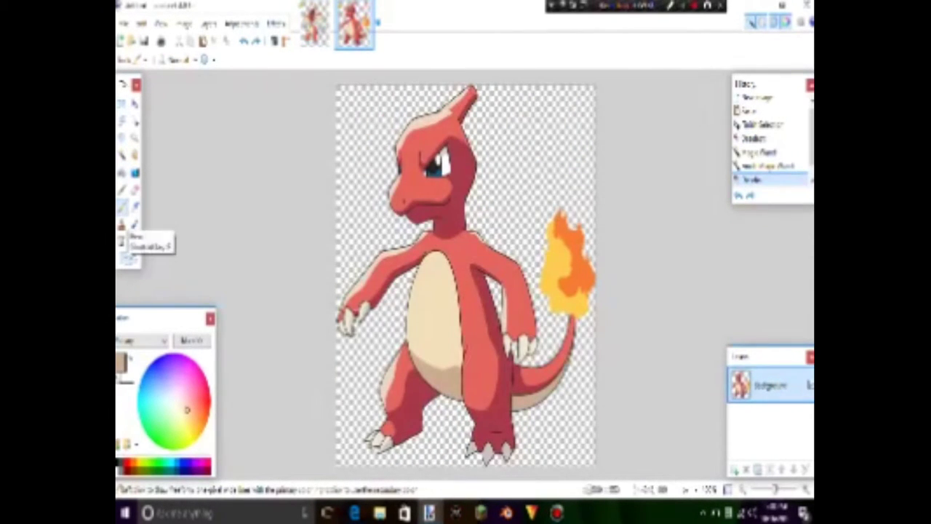
pyautogui.click(135, 207)
pyautogui.click(313, 22)
pyautogui.click(121, 209)
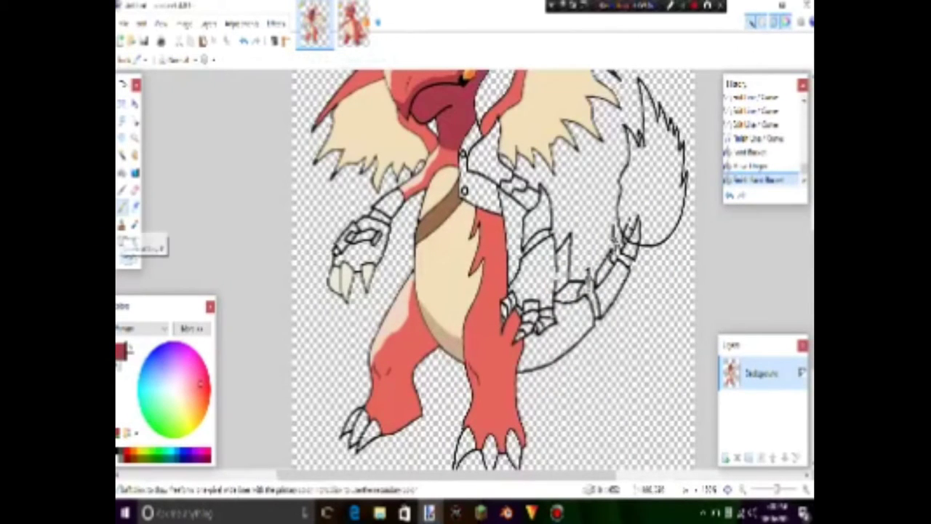
# - Pencil a shadow boundary from the inner thigh around the knee to the foot of the bent leg and fill the inner area dark red
pyautogui.scroll(-3, 495, 269)
pyautogui.click(354, 22)
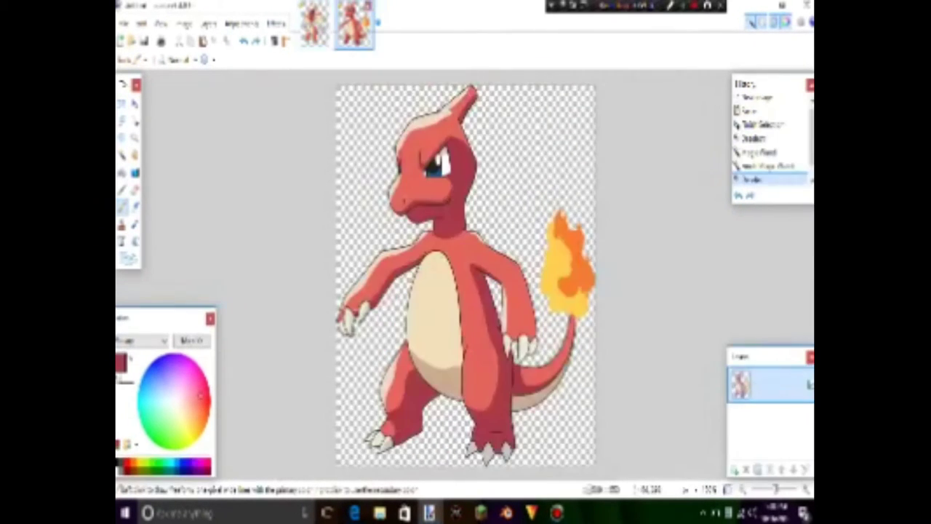
pyautogui.click(313, 22)
pyautogui.scroll(3, 375, 335)
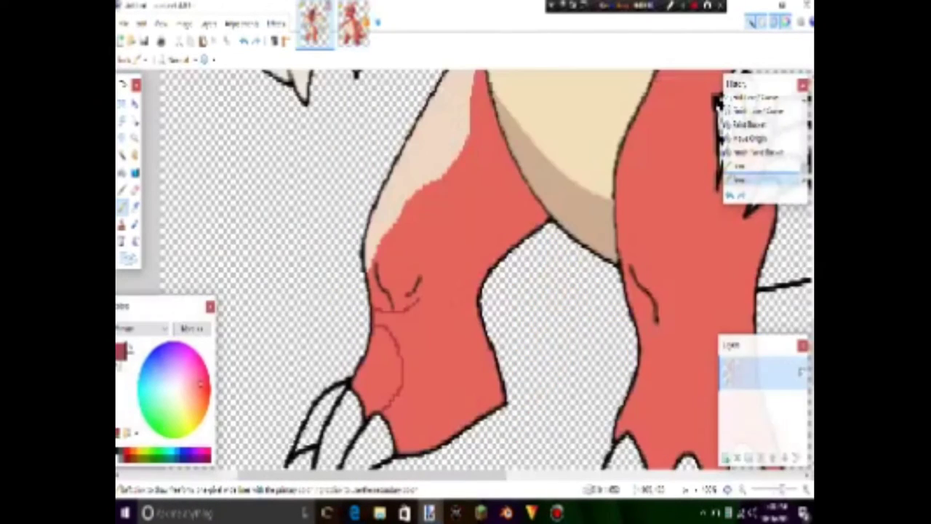
pyautogui.press('f')
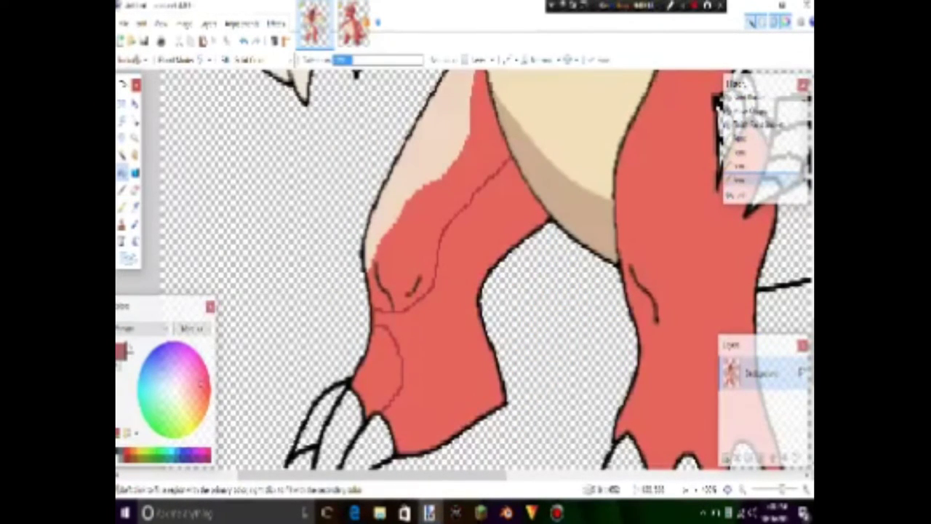
pyautogui.click(451, 385)
# - Pencil a shadow boundary from the torso's outer side down around the standing leg's knee and fill the outer area dark red
pyautogui.scroll(-4, 451, 386)
pyautogui.scroll(2, 456, 379)
pyautogui.click(354, 22)
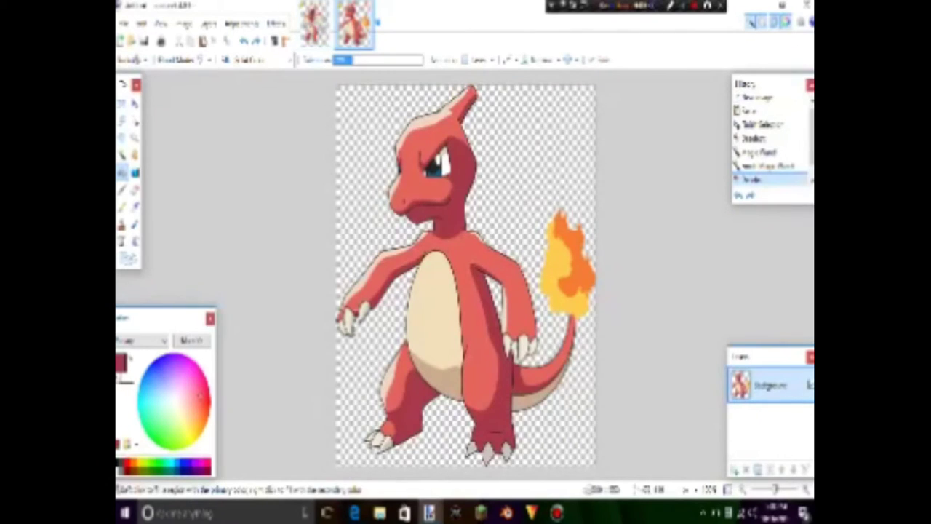
pyautogui.click(314, 21)
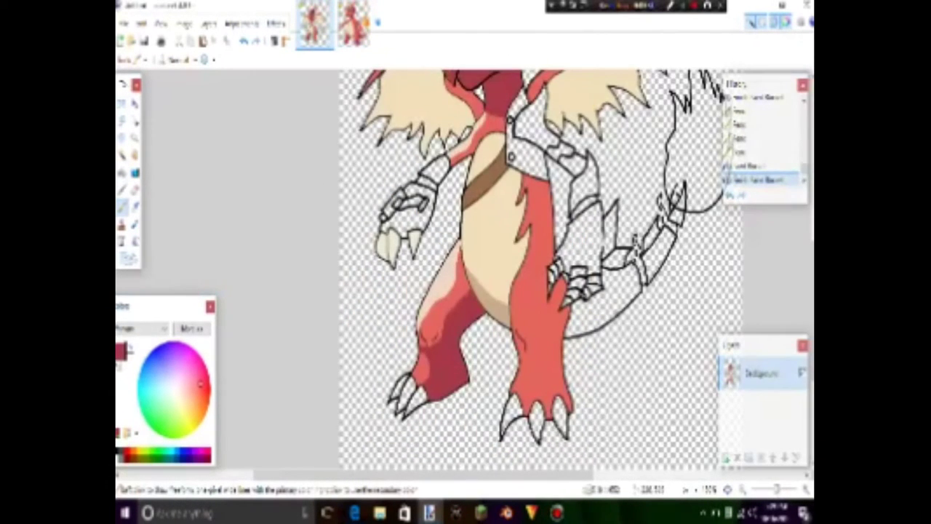
pyautogui.click(354, 22)
pyautogui.click(315, 22)
pyautogui.click(354, 22)
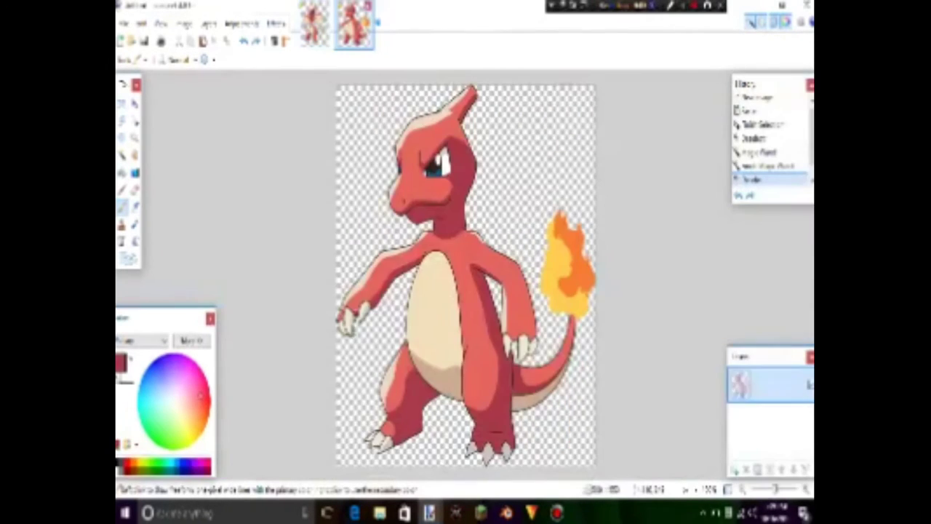
pyautogui.click(314, 22)
pyautogui.scroll(2, 560, 342)
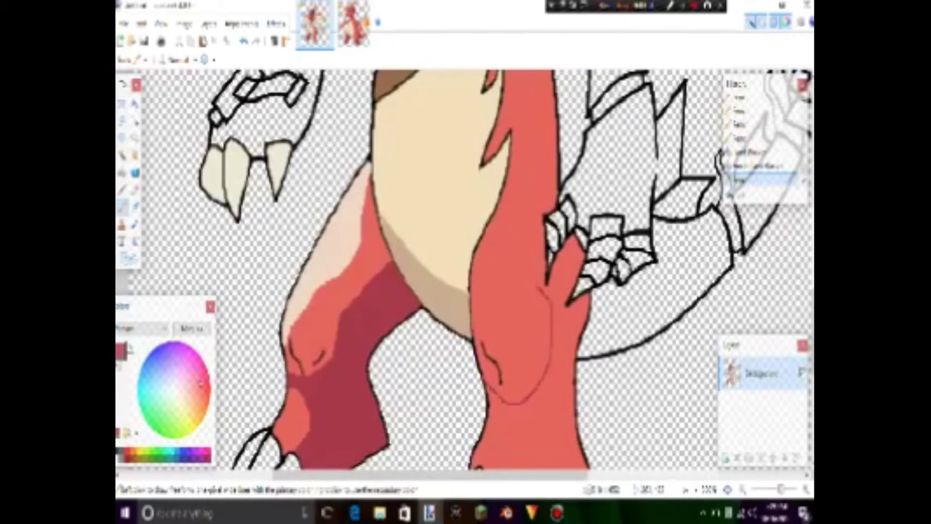
pyautogui.scroll(3, 466, 269)
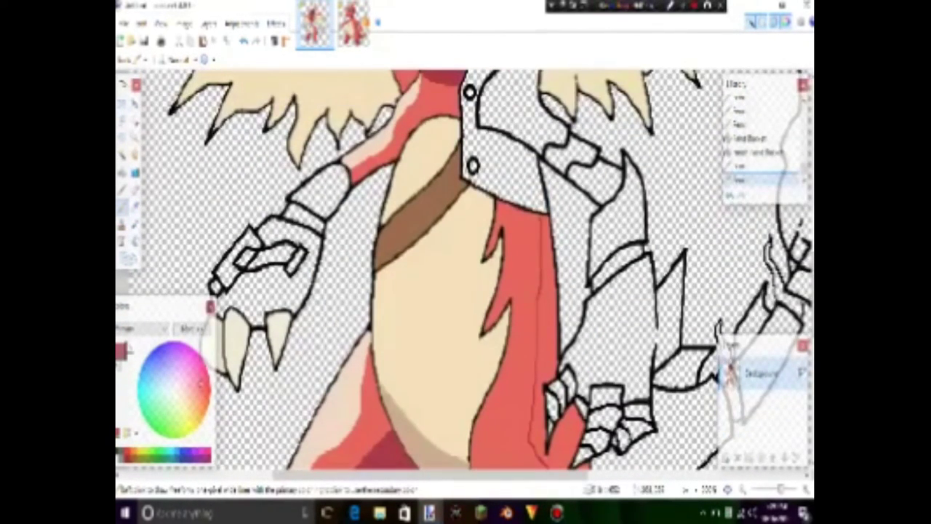
pyautogui.press('f')
pyautogui.scroll(-3, 466, 269)
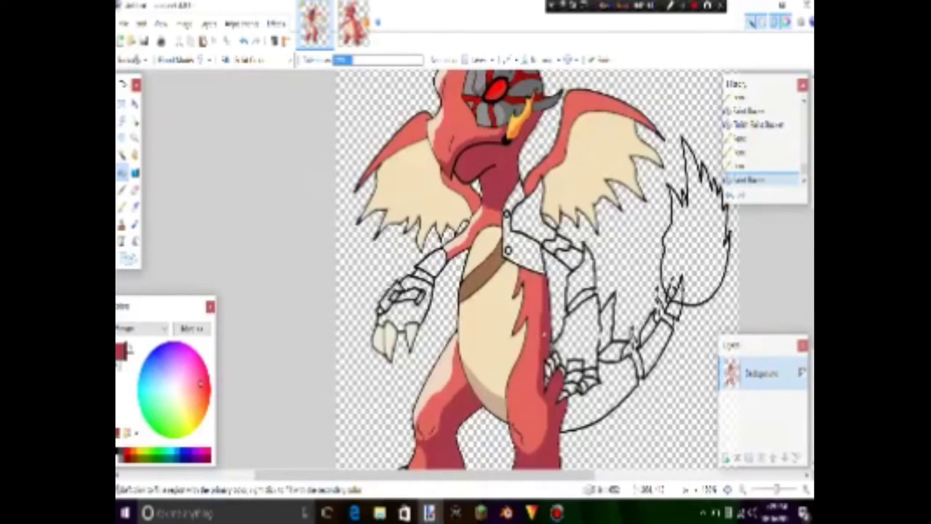
# - Open the gold gradient picture from the Pictures folder and sample its gold tone
pyautogui.click(354, 22)
pyautogui.hotkey('ctrl', 'Tab')
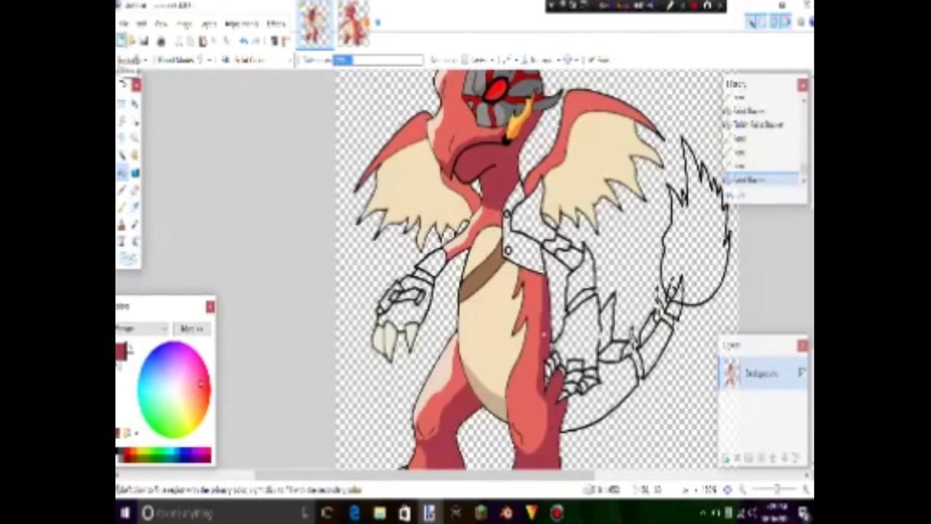
pyautogui.click(132, 41)
pyautogui.scroll(-10, 327, 168)
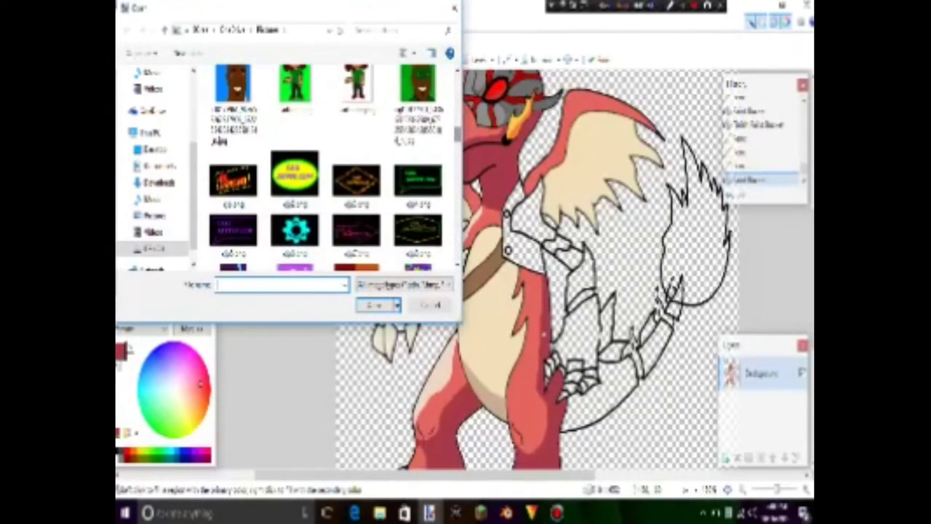
pyautogui.click(418, 190)
pyautogui.doubleClick(418, 189)
pyautogui.click(134, 206)
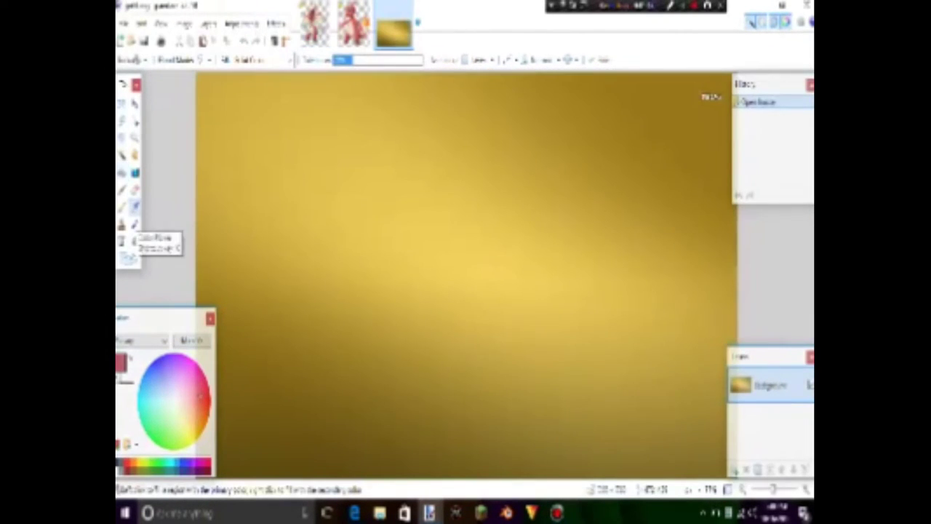
pyautogui.click(291, 218)
# - Fill the armour on the creature's shoulder and both arms with the sampled gold
pyautogui.click(316, 25)
pyautogui.click(531, 210)
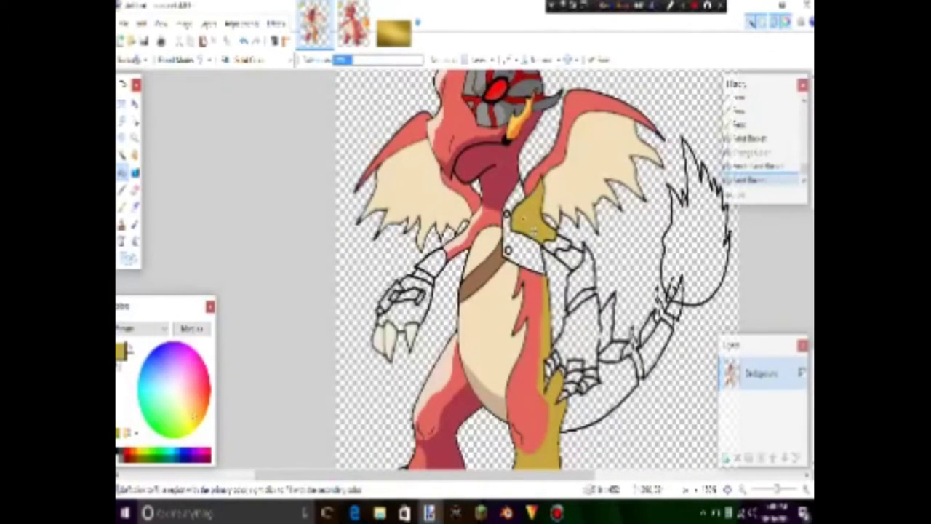
pyautogui.click(556, 246)
pyautogui.click(582, 280)
pyautogui.click(582, 324)
pyautogui.click(433, 262)
pyautogui.click(403, 306)
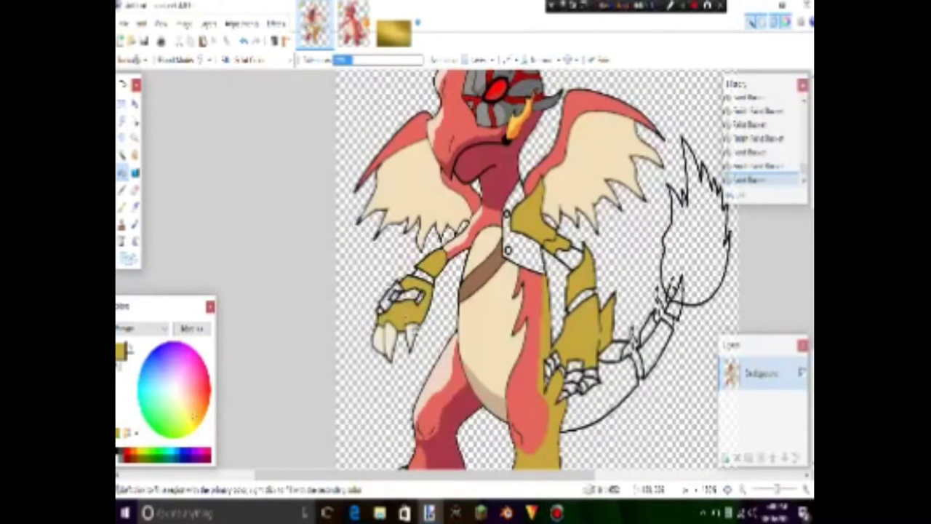
# - Fill the elbow joint and the forearm band of the armoured arm with black
pyautogui.press('x')
pyautogui.click(569, 259)
pyautogui.click(582, 306)
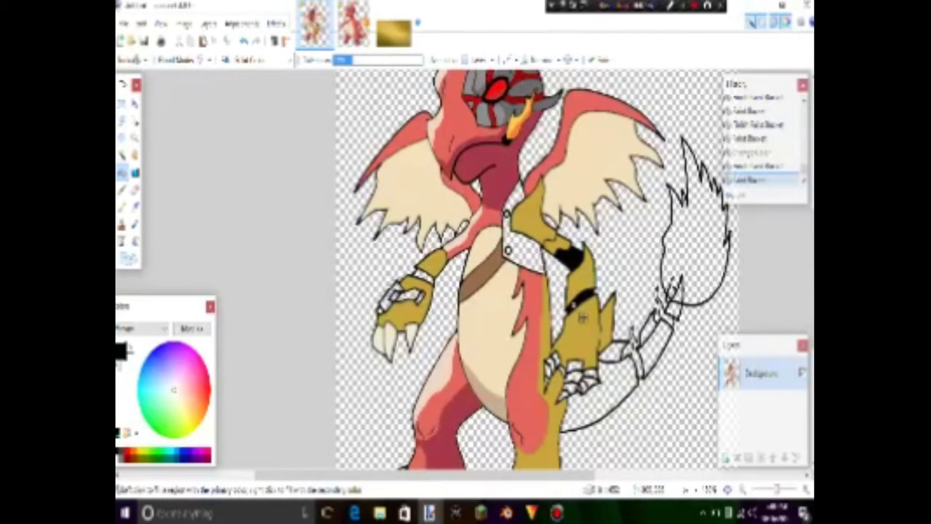
# - Sample the base red and fill the exposed skin strip between the gold pieces of the other arm
pyautogui.click(135, 207)
pyautogui.press('b')
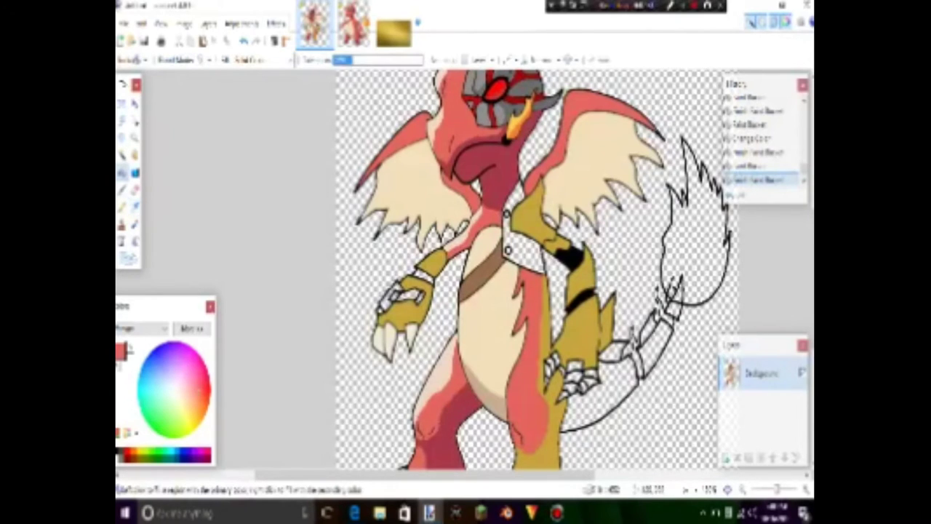
pyautogui.hotkey('ctrl', 'Tab')
pyautogui.hotkey('ctrl', 'shift', 'Tab')
pyautogui.moveTo(415, 275); pyautogui.dragTo(430, 280)
# - Sample the pale highlight colour, pencil a boundary across the red wrist strip, and fill its outer end
pyautogui.press('b')
pyautogui.press('x')
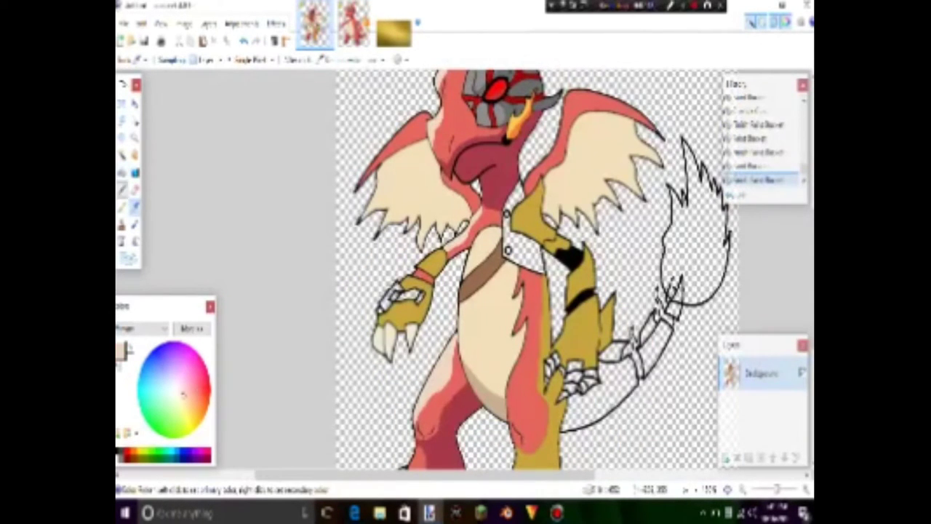
pyautogui.scroll(4, 377, 315)
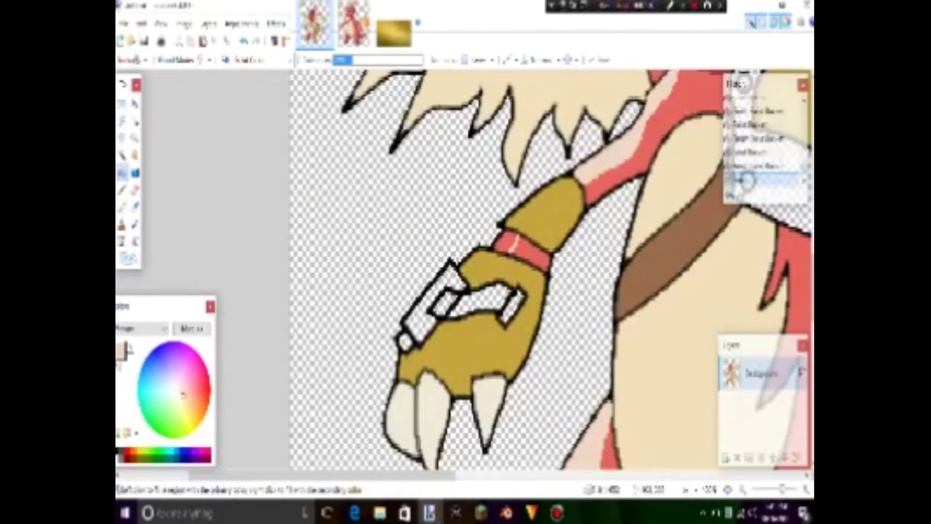
pyautogui.moveTo(496, 238); pyautogui.dragTo(515, 251)
# - Mix a paler shade of the armour gold, pencil highlight boundaries on the gauntlet and forearm cuff, and fill their outer edges
pyautogui.press('k')
pyautogui.click(191, 328)
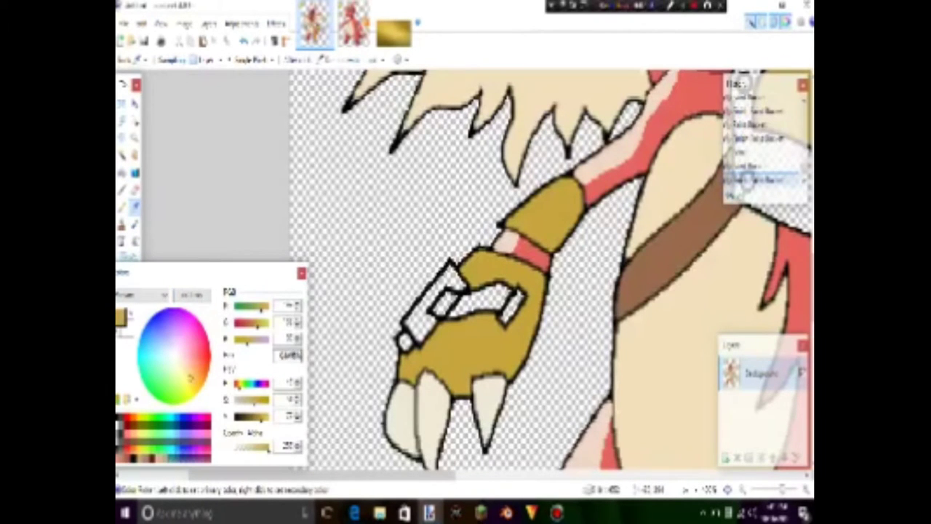
pyautogui.press('b')
pyautogui.hotkey('ctrl', 'Tab')
pyautogui.hotkey('ctrl', 'shift', 'Tab')
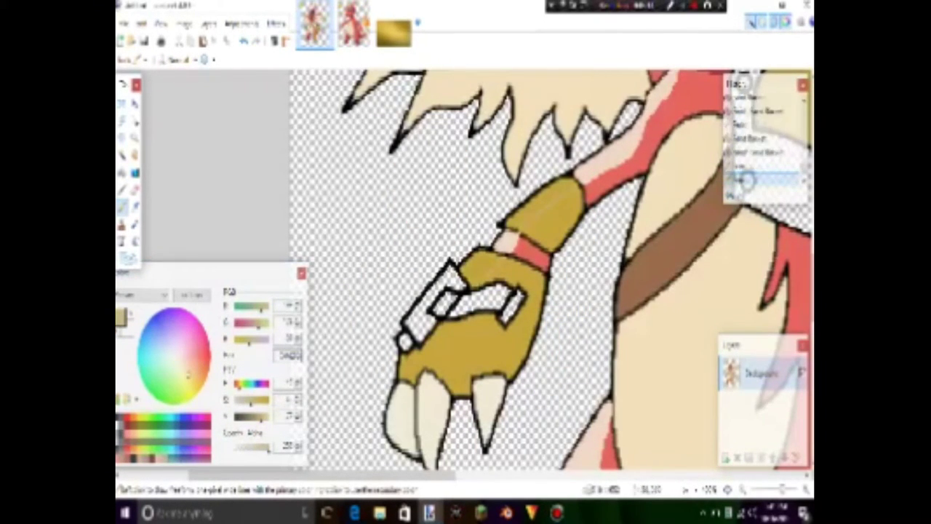
pyautogui.hotkey('ctrl', 'Tab')
pyautogui.hotkey('ctrl', 'shift', 'Tab')
pyautogui.press('f')
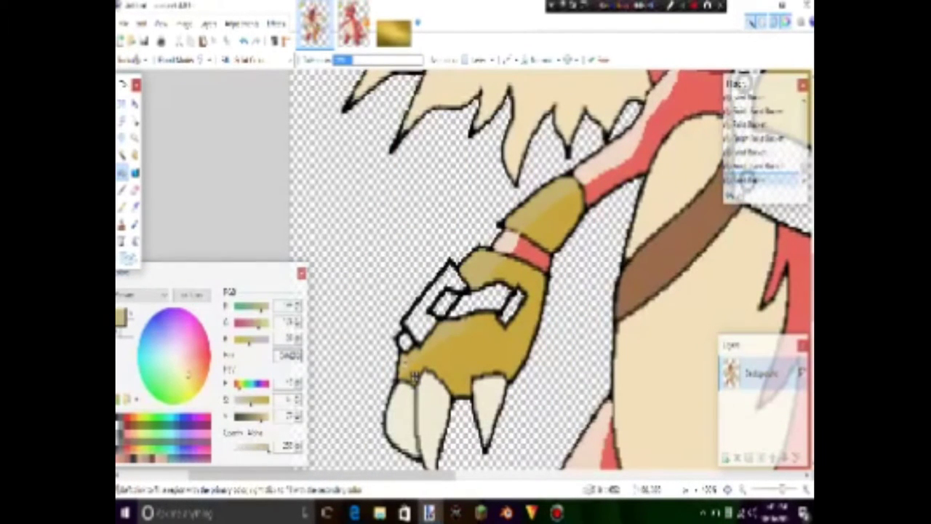
# - Erase the dividing line inside the gauntlet's wrist device and fill its curved strip with bright green
pyautogui.click(134, 189)
pyautogui.hscroll(2, 509, 291)
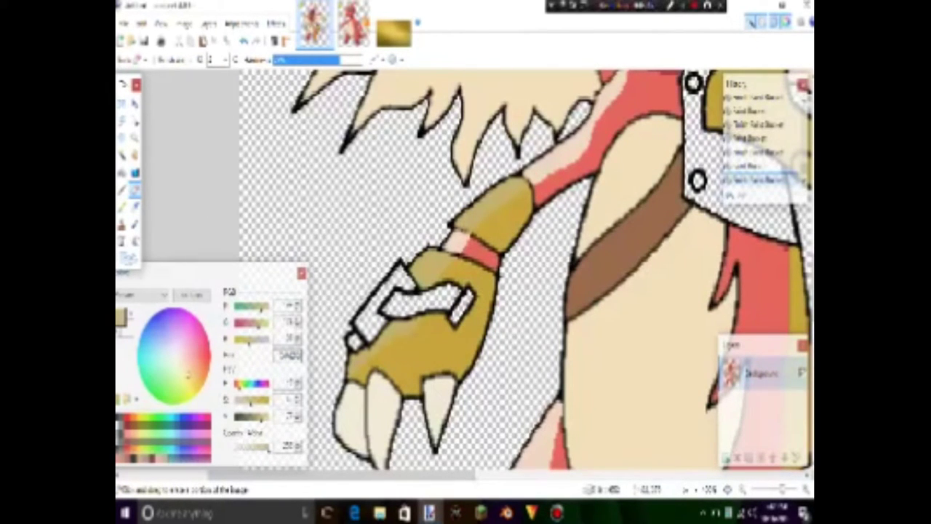
pyautogui.press('f')
pyautogui.press('x')
pyautogui.click(420, 320)
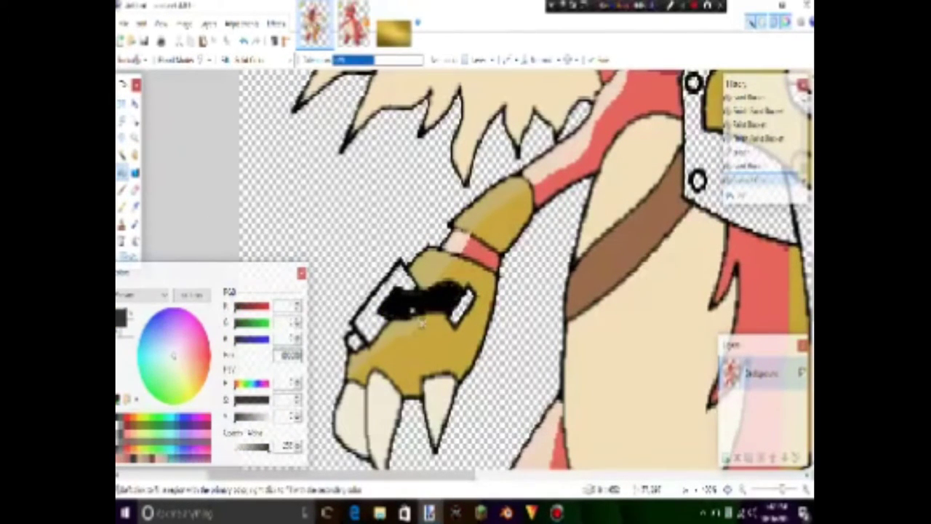
pyautogui.click(154, 416)
pyautogui.click(420, 305)
# - Fill the end of the wrist device's strip green and colour its casing dark grey
pyautogui.click(154, 437)
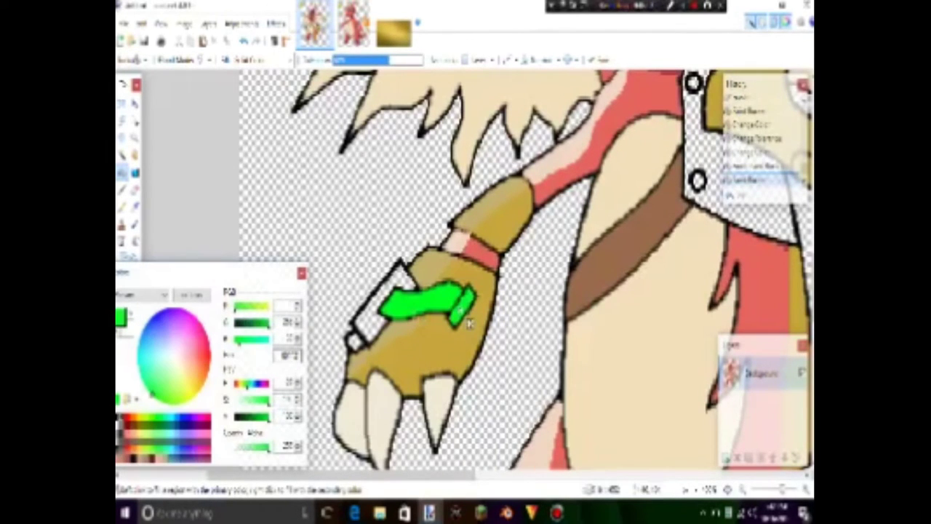
pyautogui.click(466, 313)
pyautogui.click(379, 306)
pyautogui.click(356, 340)
pyautogui.scroll(-4, 357, 342)
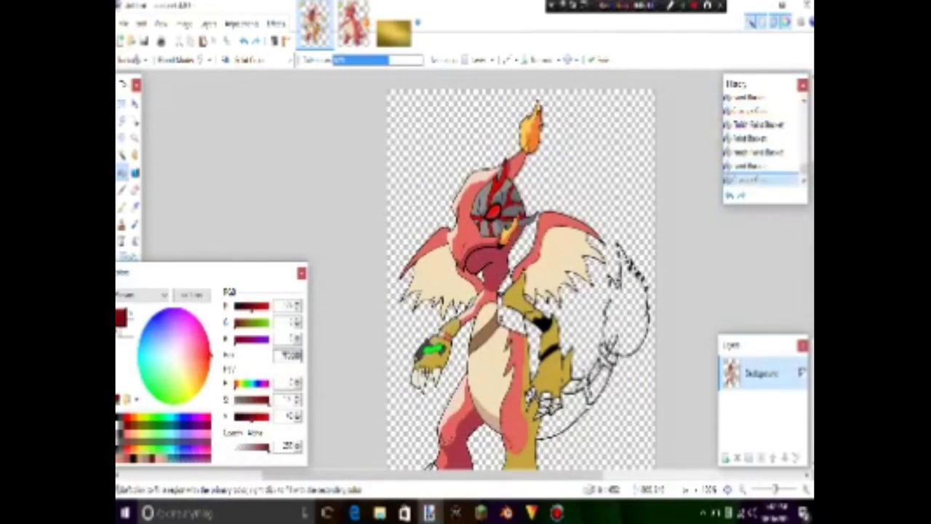
# - Select the gold-tinted shadow on the torso and standing leg, refill it with sampled dark red, and deselect
pyautogui.scroll(-3, 521, 269)
pyautogui.click(121, 155)
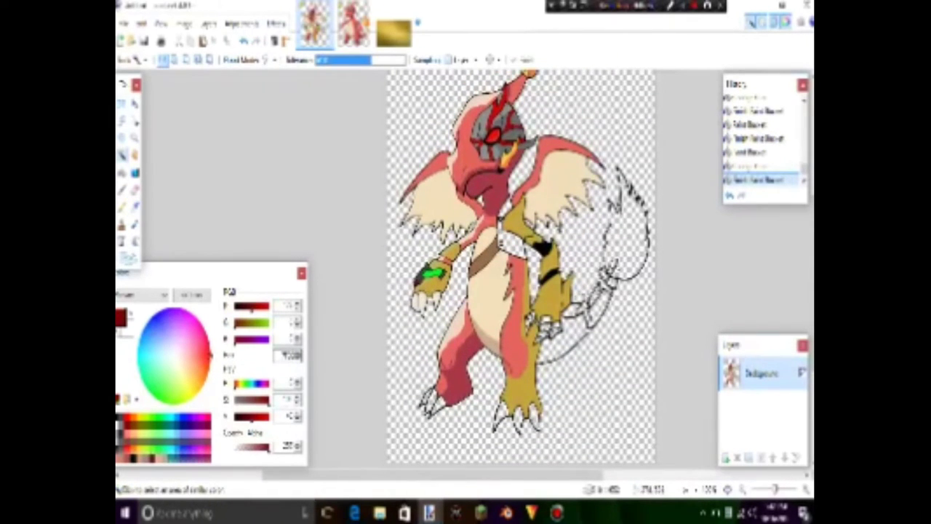
pyautogui.click(534, 398)
pyautogui.press('k')
pyautogui.click(536, 339)
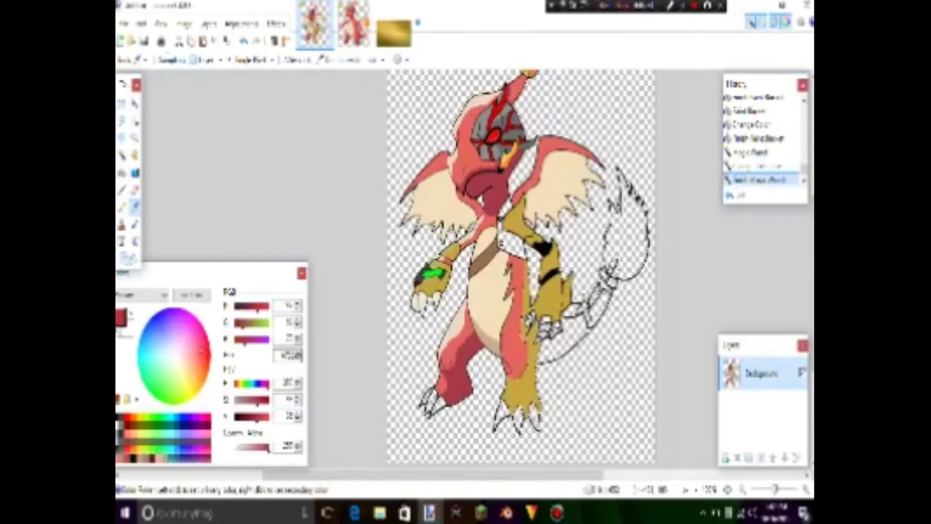
pyautogui.click(121, 173)
pyautogui.click(527, 398)
pyautogui.hotkey('ctrl', 'd')
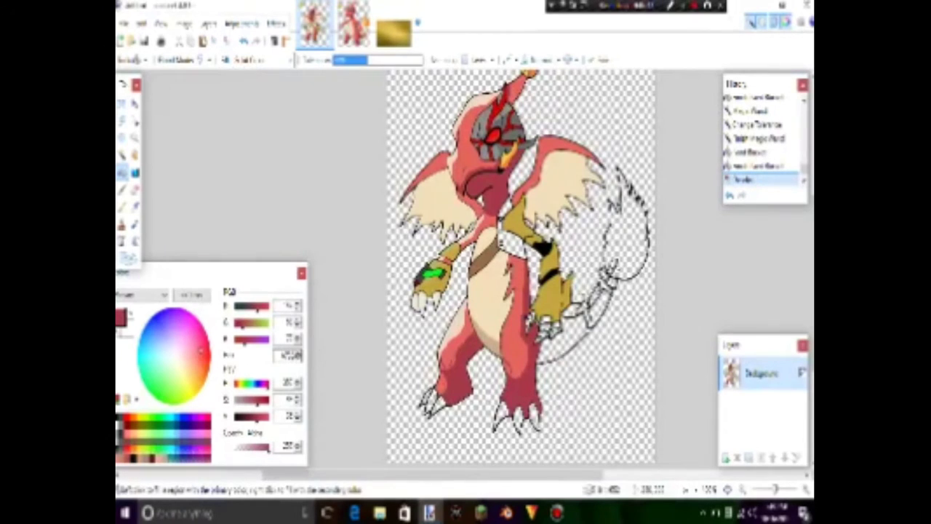
# - Fill the chest plate beside the gold shoulder with grey sampled from the mask and its two rivets with black
pyautogui.click(135, 207)
pyautogui.click(509, 120)
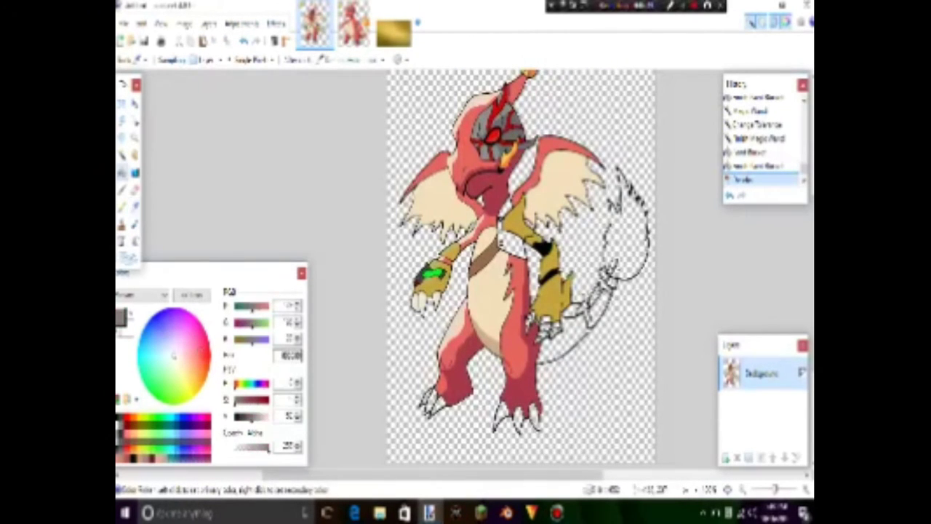
pyautogui.click(518, 240)
pyautogui.scroll(2, 584, 260)
pyautogui.press('x')
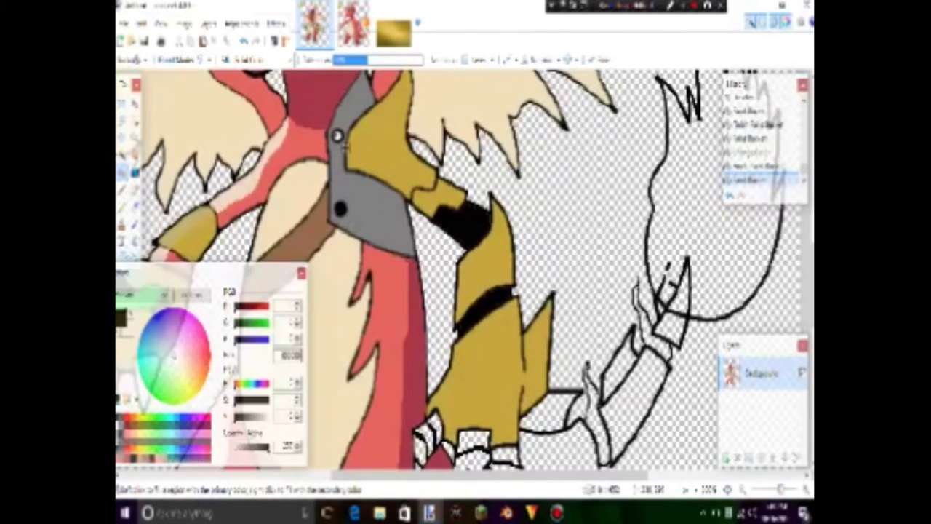
pyautogui.scroll(-3, 350, 222)
pyautogui.scroll(2, 355, 212)
# - Fill the finger plates on the hand resting against the standing leg with the mask's grey
pyautogui.press('x')
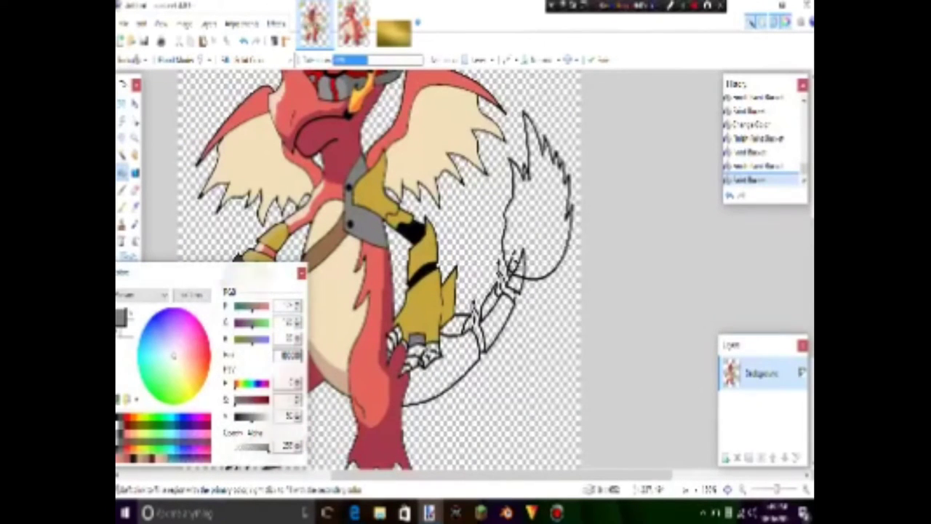
pyautogui.click(421, 353)
pyautogui.scroll(2, 421, 353)
pyautogui.click(415, 408)
pyautogui.click(399, 335)
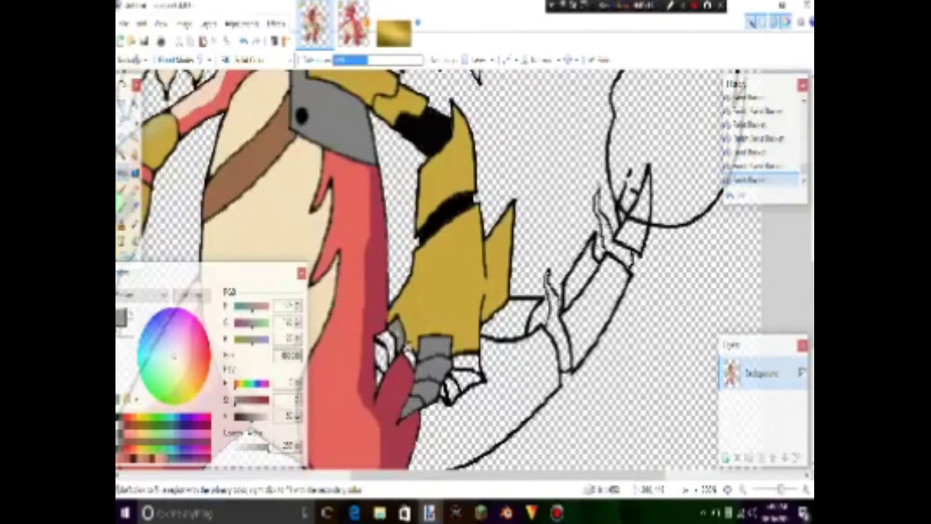
pyautogui.click(384, 355)
pyautogui.click(466, 375)
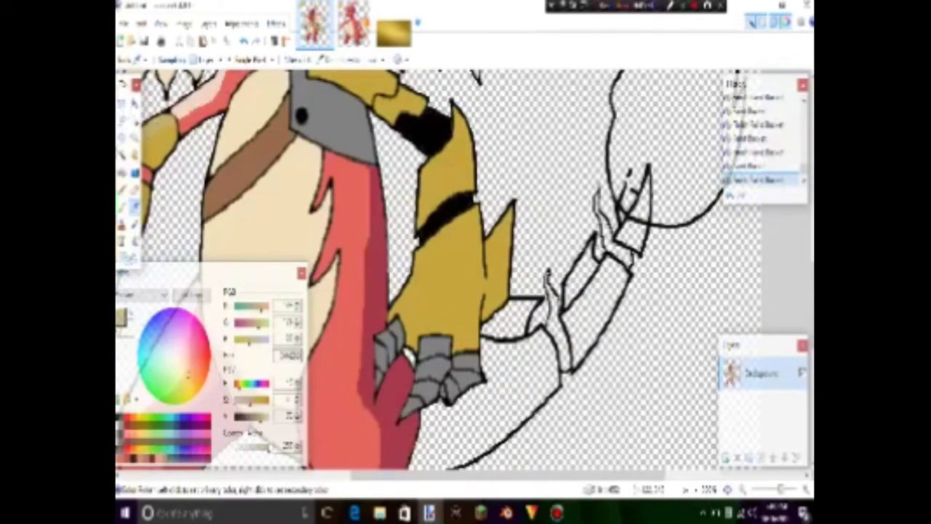
# - Draw and fill a pale gold highlight along the inner edge of the armoured forearm, using the Charmeleon reference for the shading
pyautogui.click(355, 21)
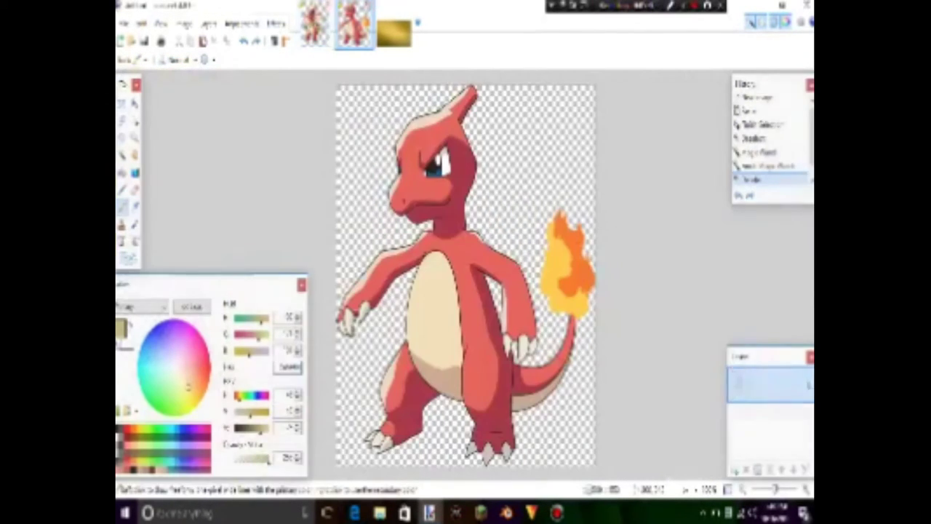
pyautogui.click(315, 22)
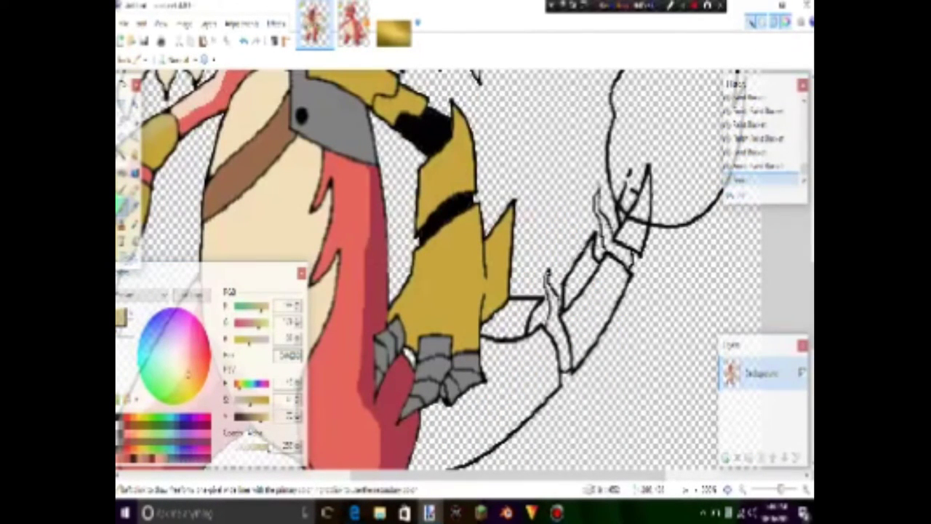
pyautogui.press('f')
pyautogui.click(432, 222)
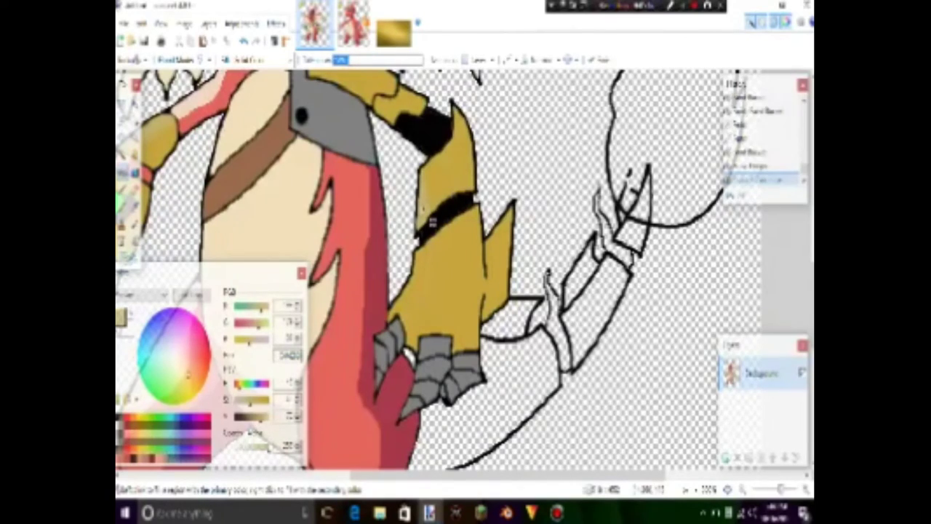
pyautogui.scroll(-3, 422, 301)
pyautogui.scroll(1, 497, 314)
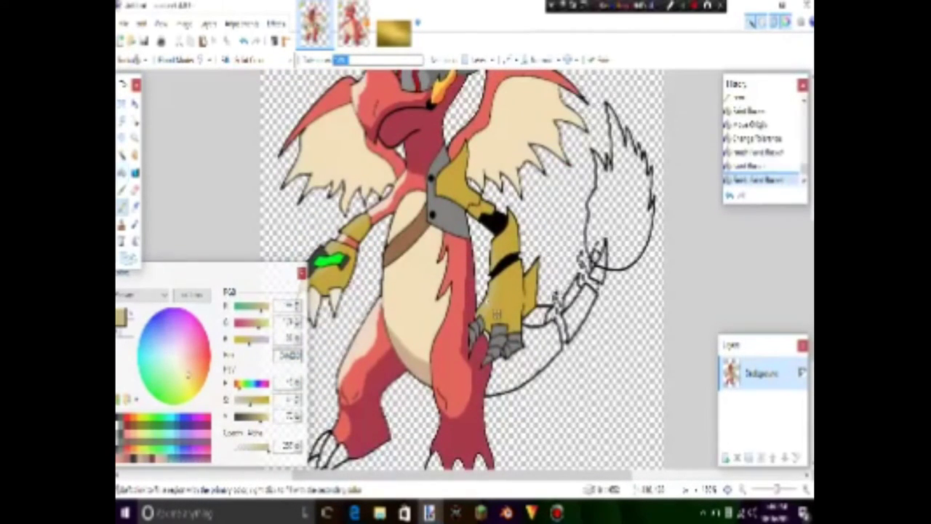
# - Sample orange for the Pencil and compare the tail flame with the one in the Charmeleon reference
pyautogui.scroll(3, 461, 269)
pyautogui.press('p')
pyautogui.hscroll(2, 462, 269)
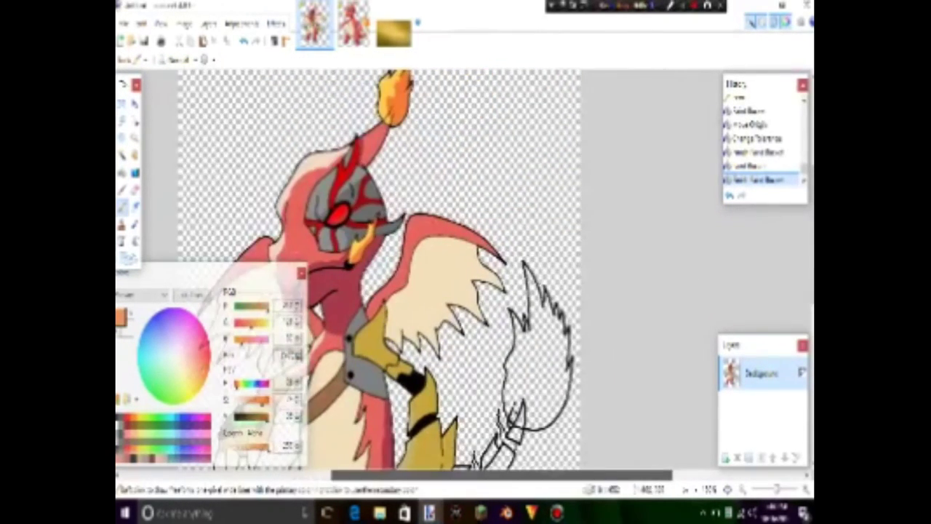
pyautogui.hotkey('ctrl', 'Tab')
pyautogui.hotkey('ctrl', 'shift', 'Tab')
pyautogui.scroll(-2, 349, 270)
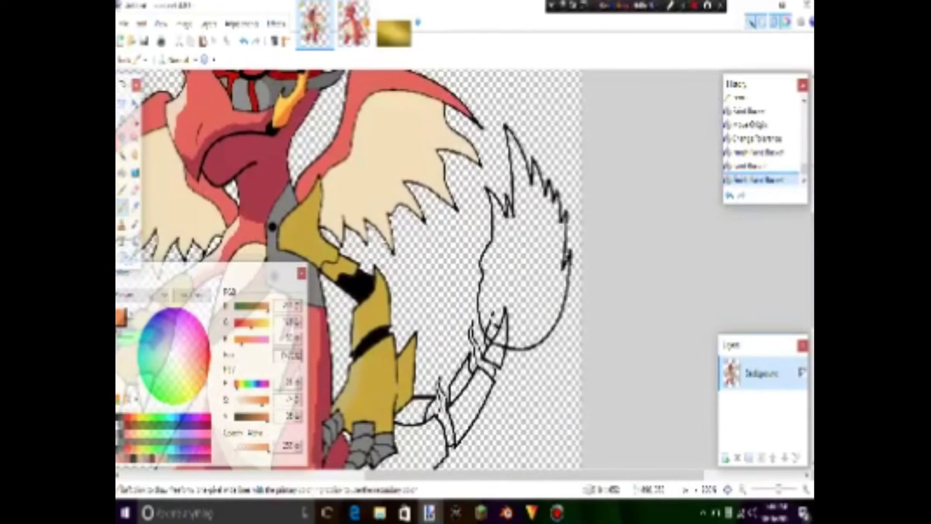
pyautogui.moveTo(519, 209); pyautogui.dragTo(522, 224)
pyautogui.hotkey('ctrl', 'Tab')
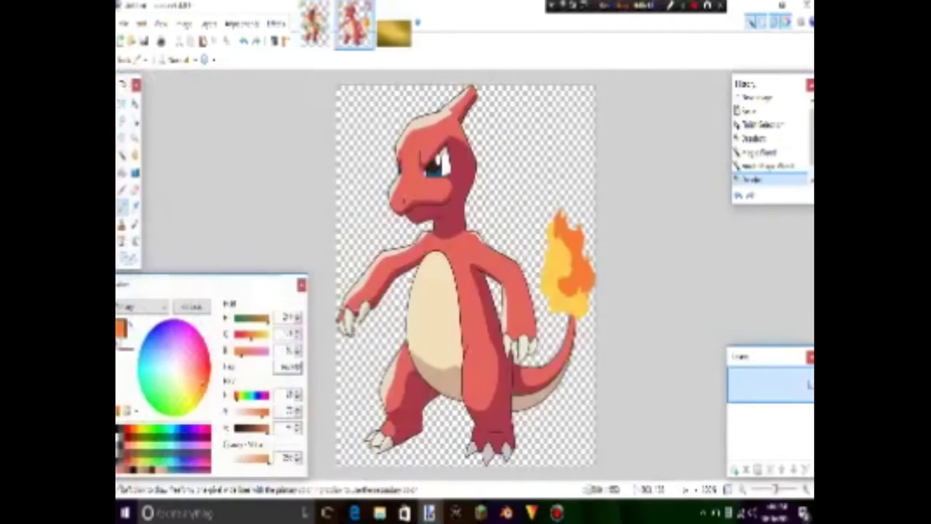
pyautogui.hotkey('ctrl', 'shift', 'Tab')
pyautogui.hotkey('ctrl', 'z')
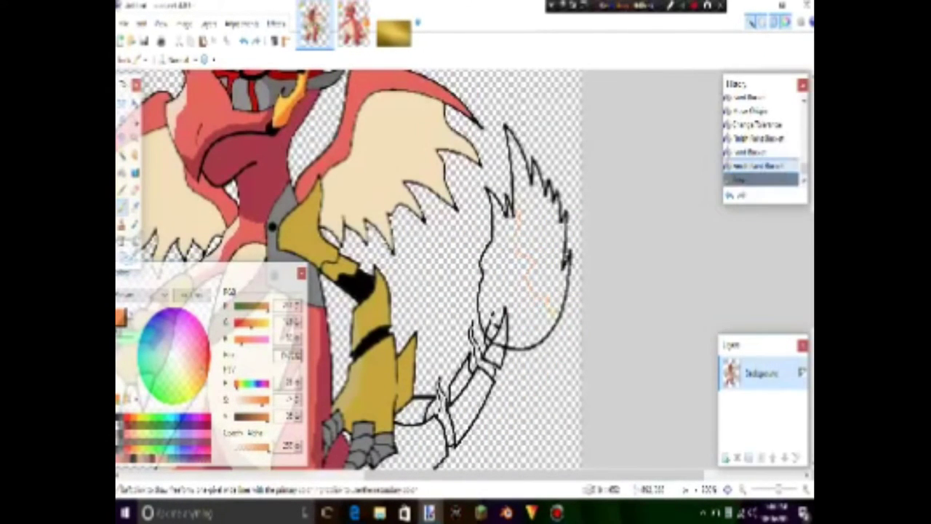
pyautogui.hotkey('ctrl', 'y')
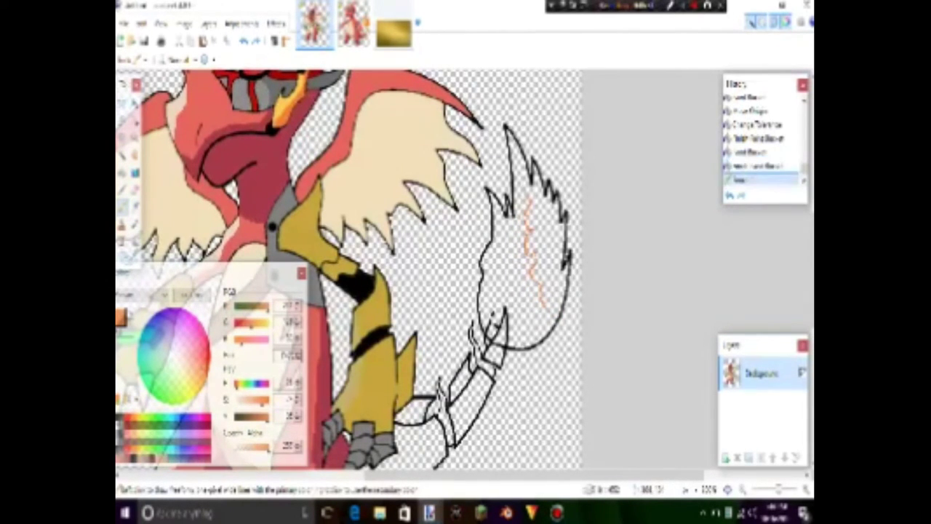
pyautogui.hotkey('ctrl', 'Tab')
pyautogui.hotkey('ctrl', 'shift', 'Tab')
pyautogui.hotkey('ctrl', 'z')
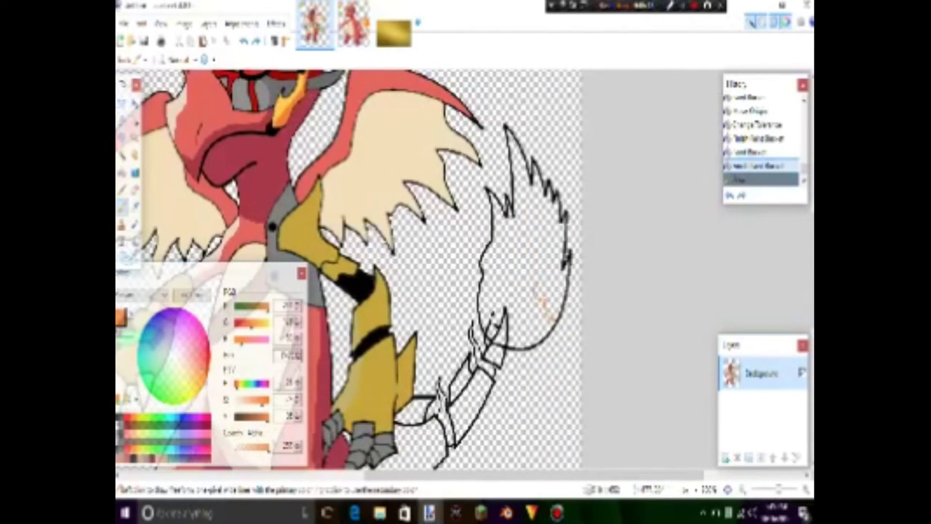
# - Draw a jagged orange boundary down the tail flame and fill its outer side with orange
pyautogui.hotkey('ctrl', 'y')
pyautogui.hotkey('ctrl', 'Tab')
pyautogui.hotkey('ctrl', 'shift', 'Tab')
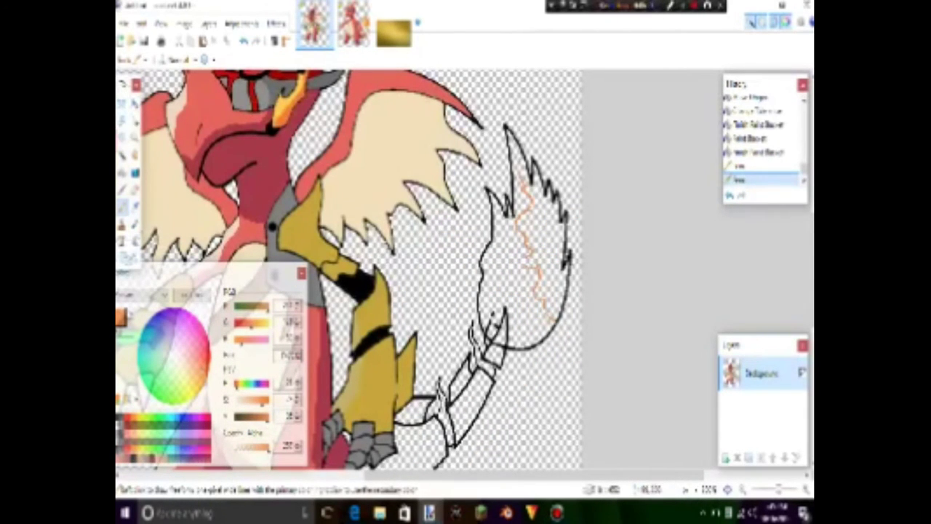
pyautogui.press('f')
pyautogui.click(553, 268)
# - Fill the rest of the tail flame with yellow and paint yellow over part of the spike outline inside it
pyautogui.press('p')
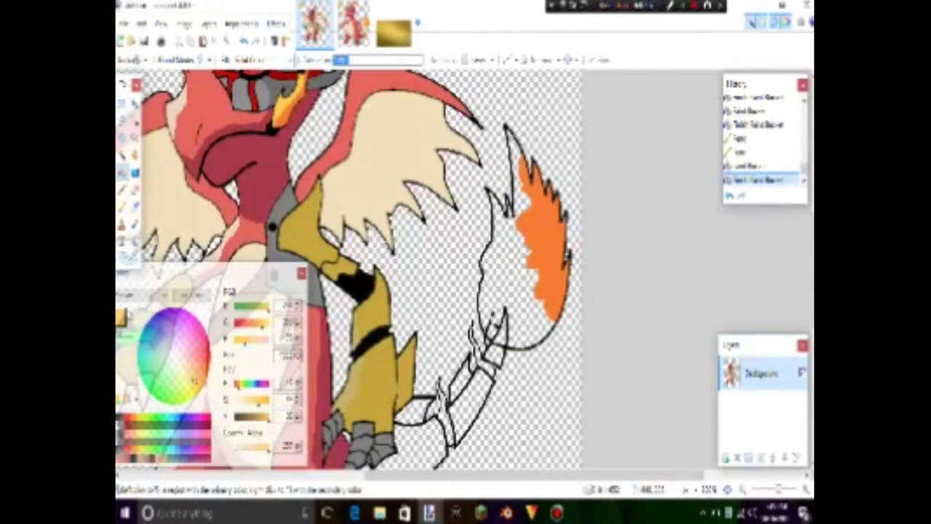
pyautogui.hotkey('ctrl', 'y')
pyautogui.hotkey('ctrl', 'y')
pyautogui.scroll(3, 579, 330)
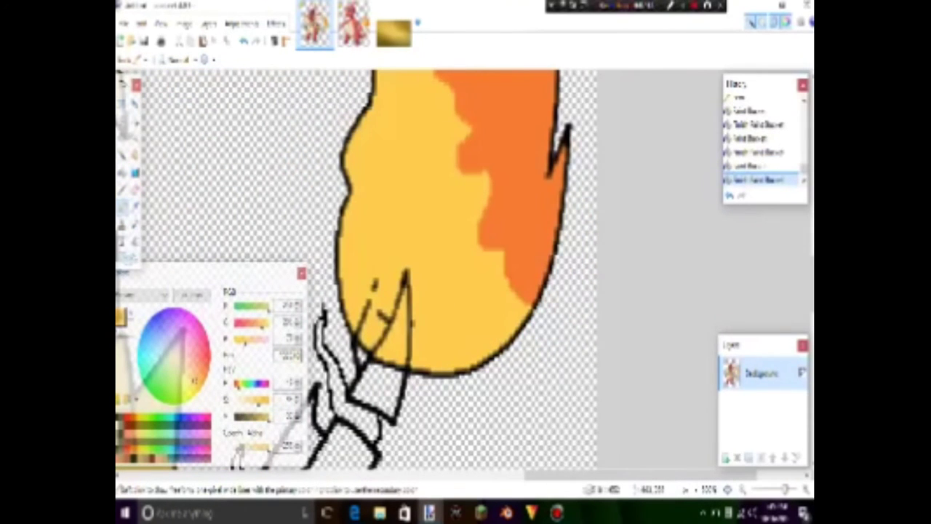
pyautogui.moveTo(408, 278); pyautogui.dragTo(400, 296)
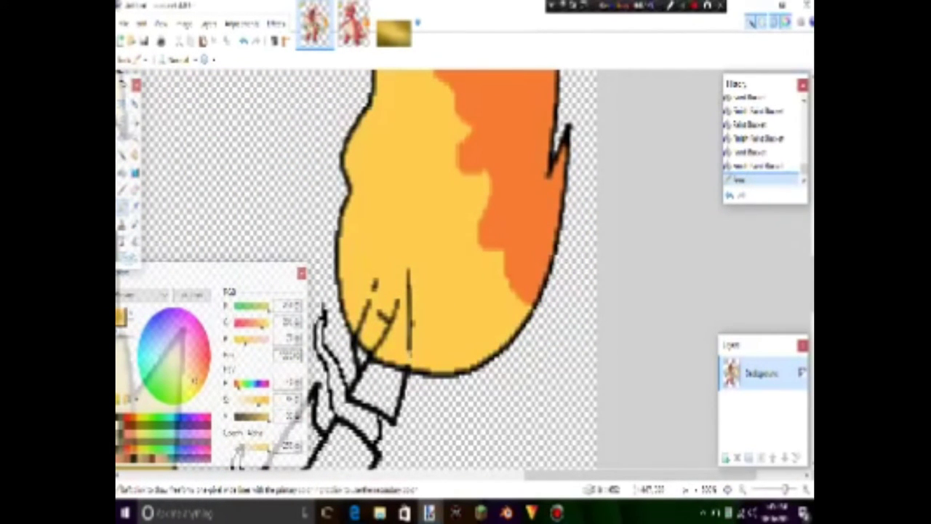
pyautogui.scroll(-5, 357, 277)
pyautogui.scroll(2, 356, 276)
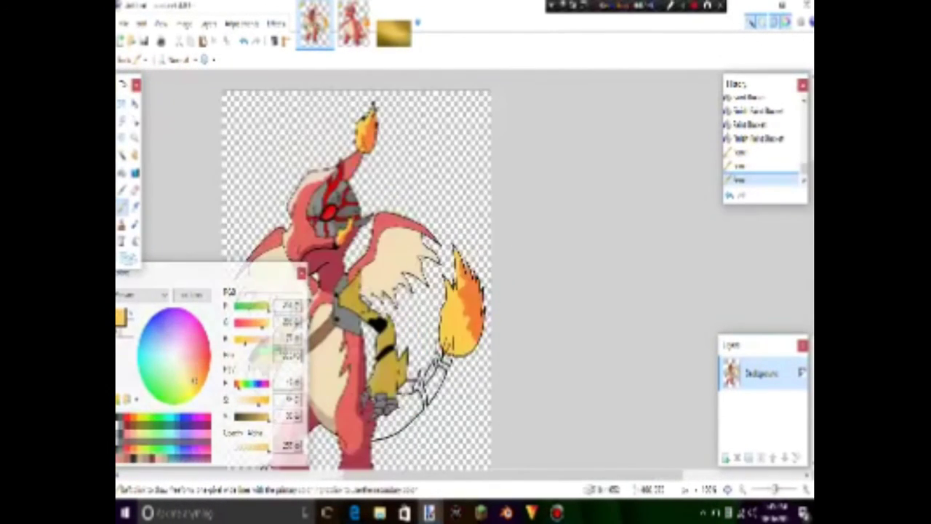
# - Sample the armour's gold and fill the tail segments, their spikes and the gap between the gauntlet's fingers
pyautogui.click(135, 207)
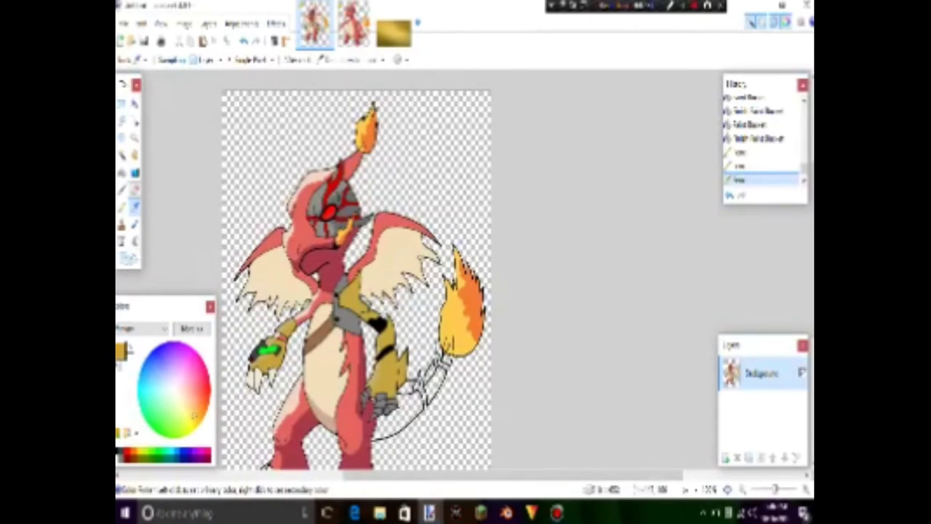
pyautogui.press('f')
pyautogui.click(434, 384)
pyautogui.click(398, 416)
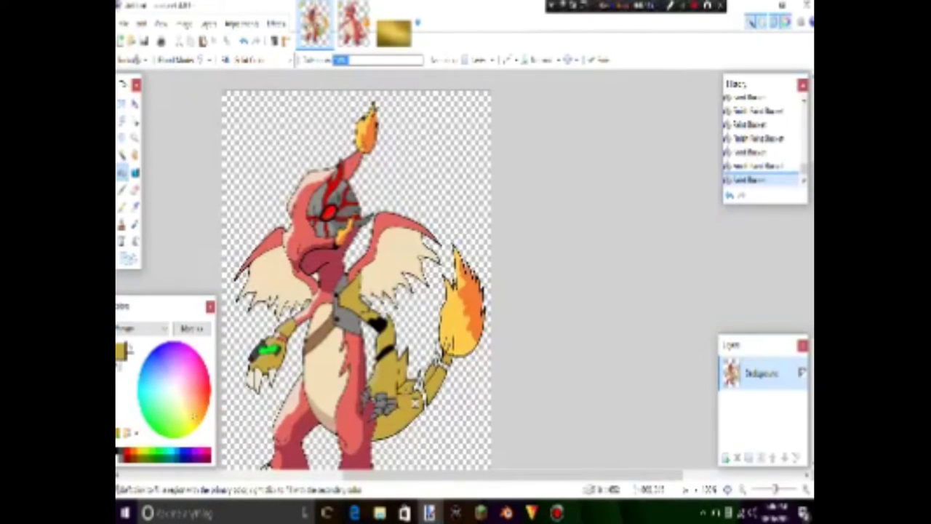
pyautogui.scroll(-3, 415, 304)
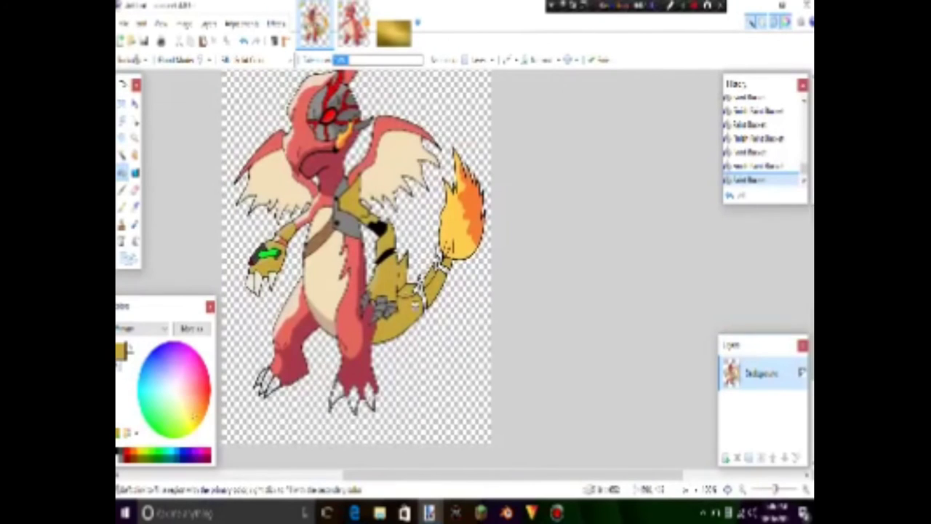
pyautogui.scroll(5, 554, 326)
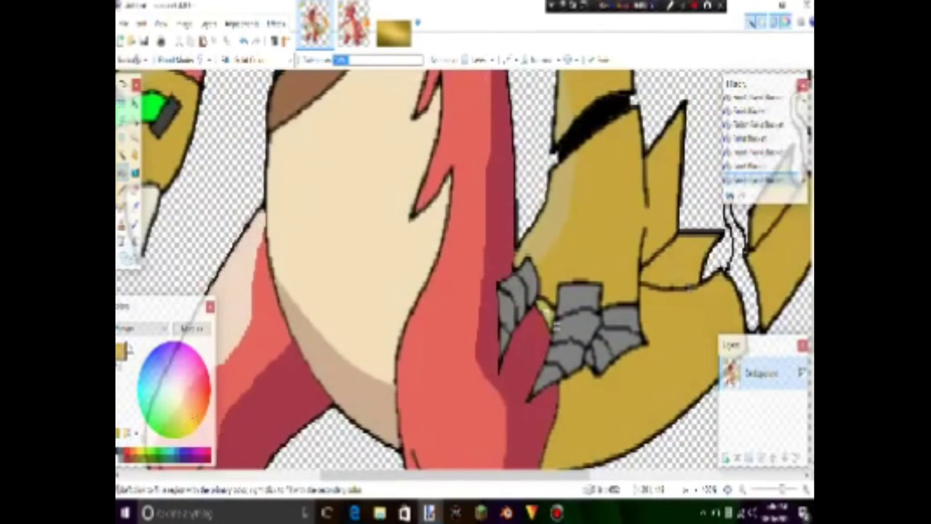
# - Choose a darker gold and draw a curved shadow boundary along the lower part of the tail's large base segment
pyautogui.moveTo(451, 475); pyautogui.dragTo(546, 474)
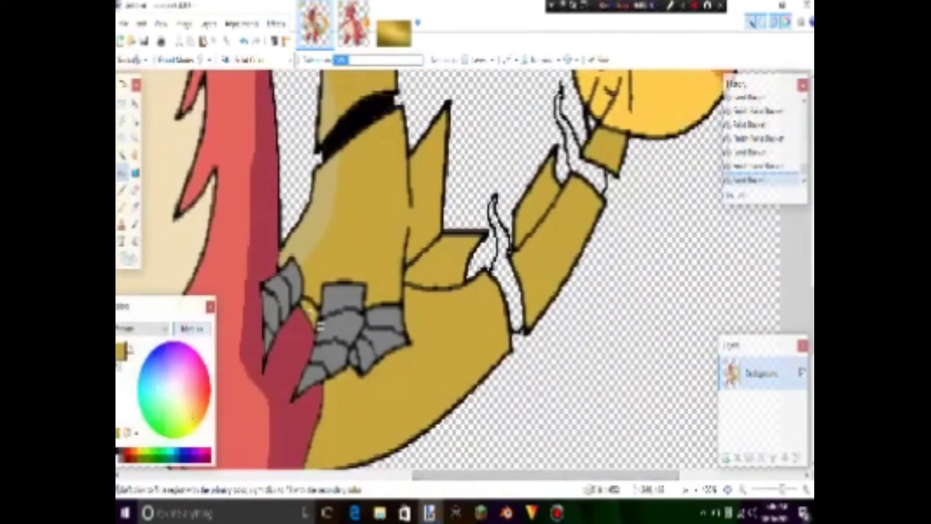
pyautogui.click(191, 329)
pyautogui.click(191, 295)
pyautogui.press('p')
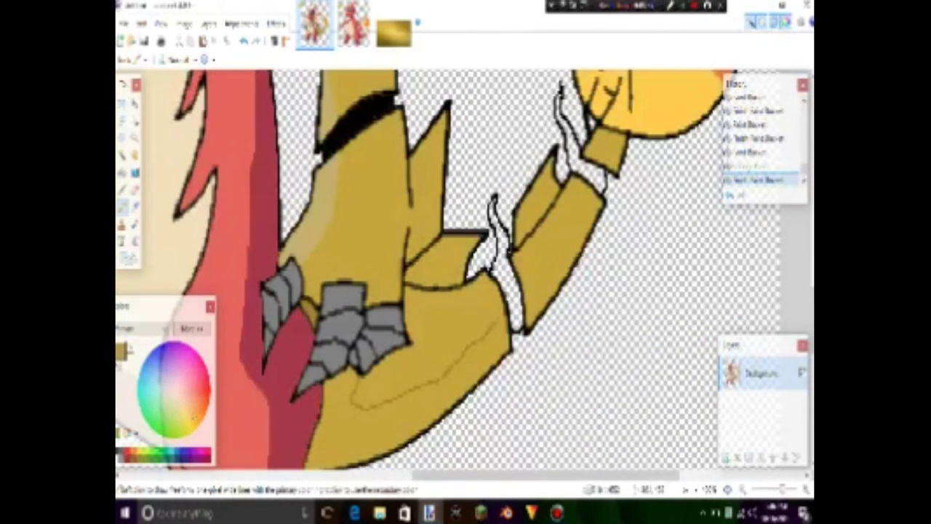
pyautogui.hotkey('ctrl', 'z')
pyautogui.hotkey('ctrl', 'z')
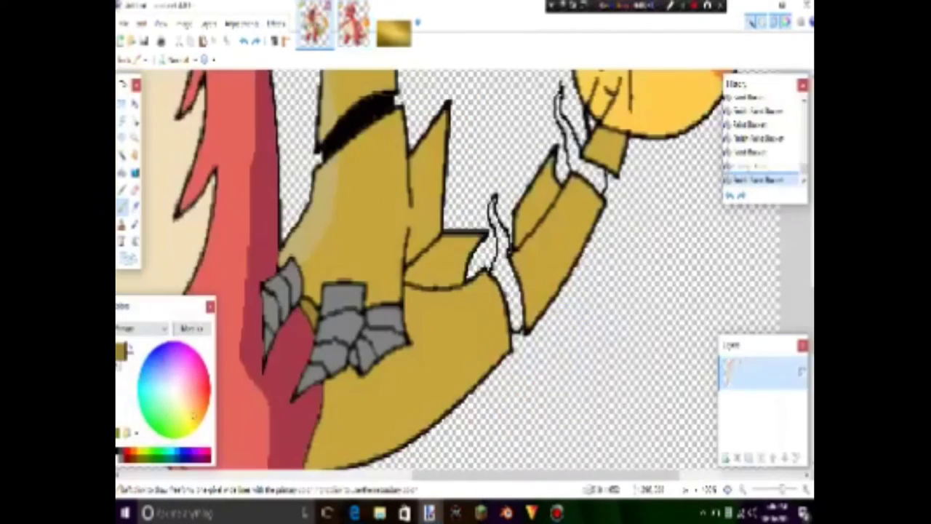
pyautogui.hotkey('ctrl', 'y')
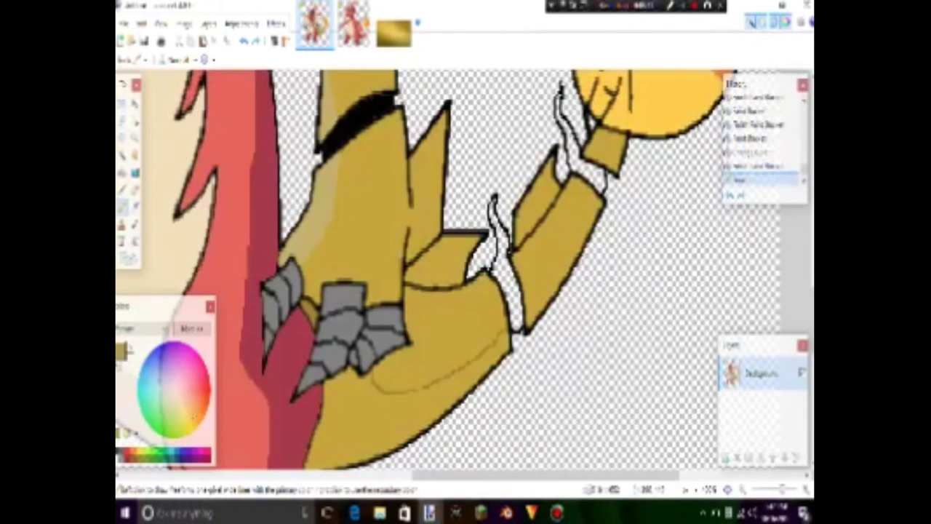
# - Draw a shadow boundary on the middle tail segment and fill the shadow areas of both segments with dark gold
pyautogui.scroll(2, 585, 226)
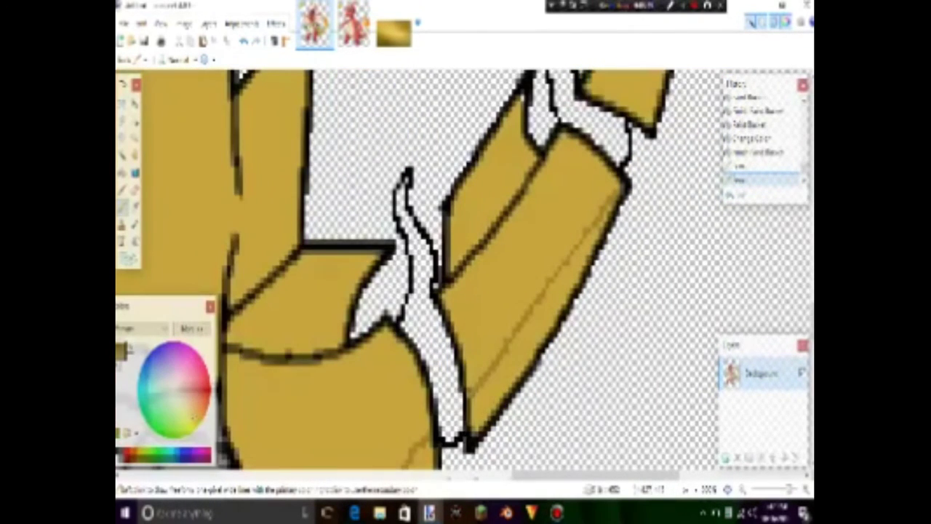
pyautogui.scroll(-2, 466, 274)
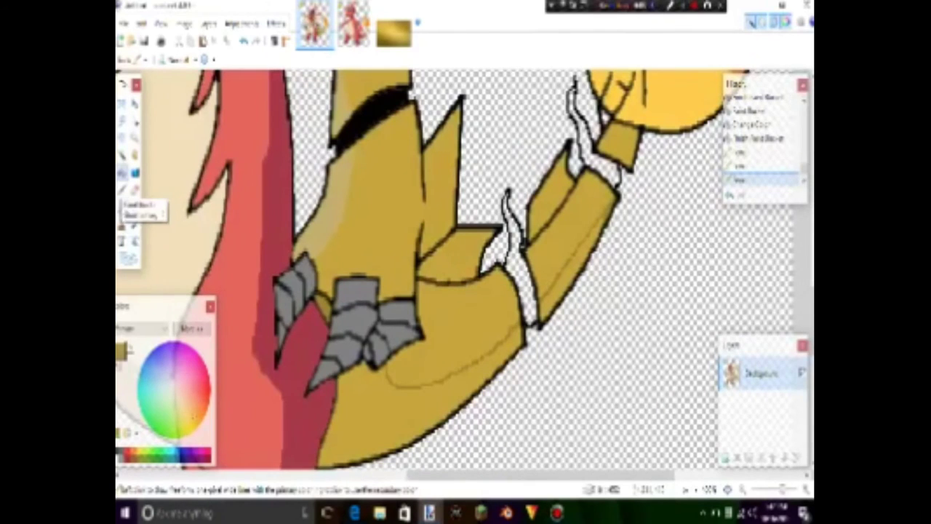
pyautogui.click(122, 172)
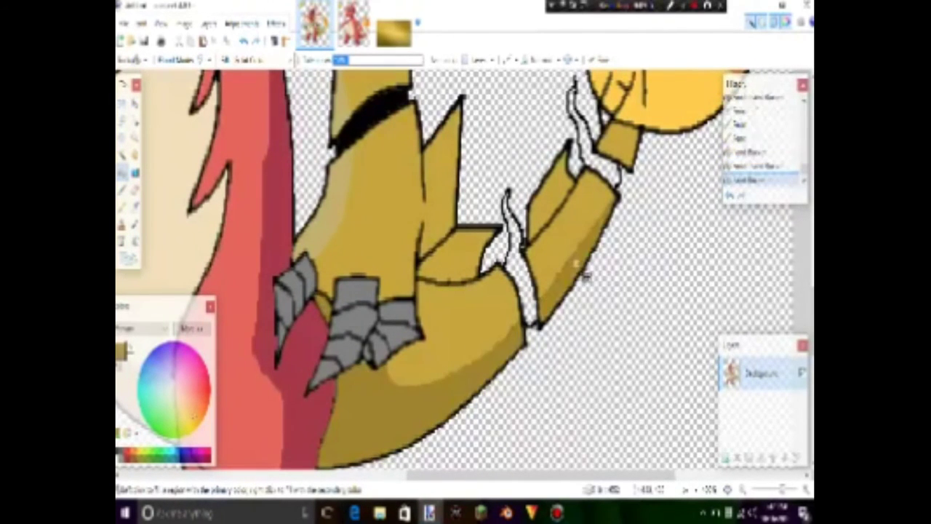
pyautogui.scroll(-2, 585, 276)
# - Draw and fill a dark gold shadow on the small spike at the tail's base, using the Charmeleon reference
pyautogui.hotkey('ctrl', 'Tab')
pyautogui.hotkey('ctrl', 'shift', 'Tab')
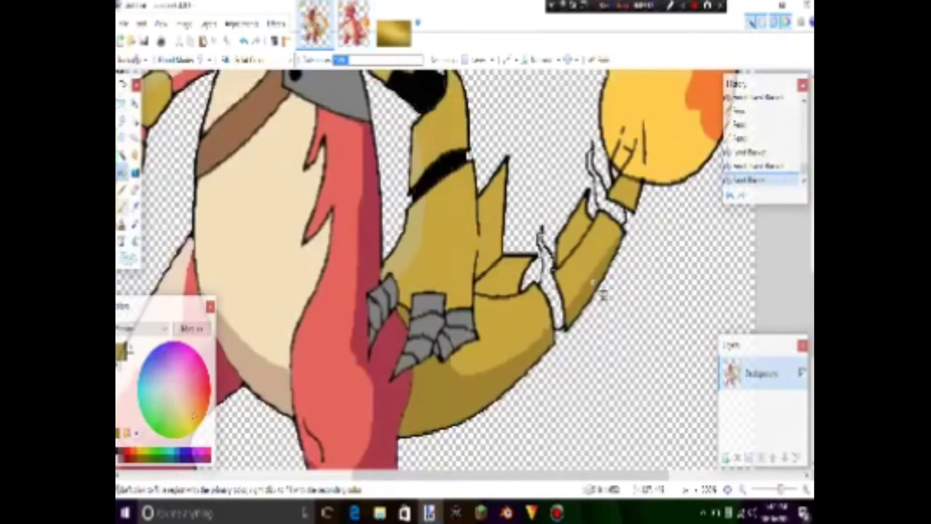
pyautogui.press('p')
pyautogui.press('f')
pyautogui.scroll(-3, 533, 309)
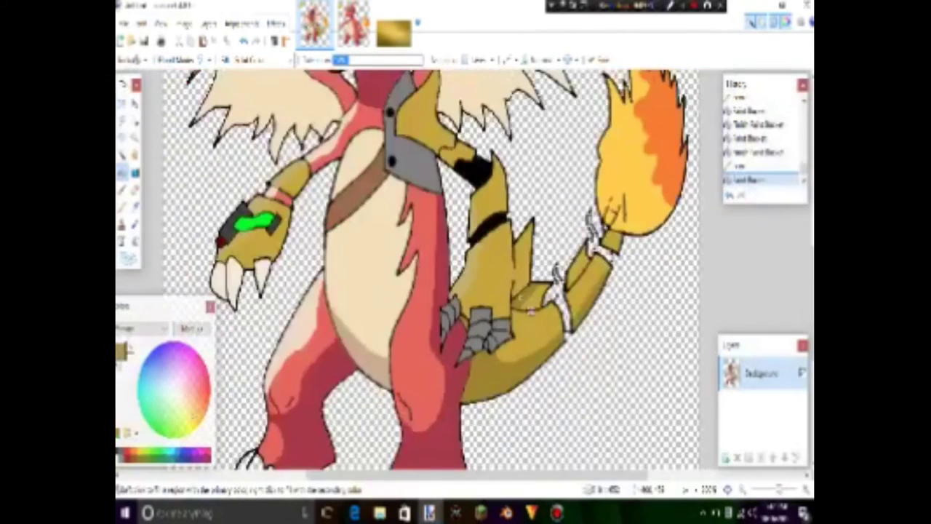
pyautogui.scroll(3, 533, 309)
pyautogui.scroll(-2, 547, 319)
# - Sample orange from the tail flame and draw wavy boundary lines inside the two flame bands between the tail segments
pyautogui.press('k')
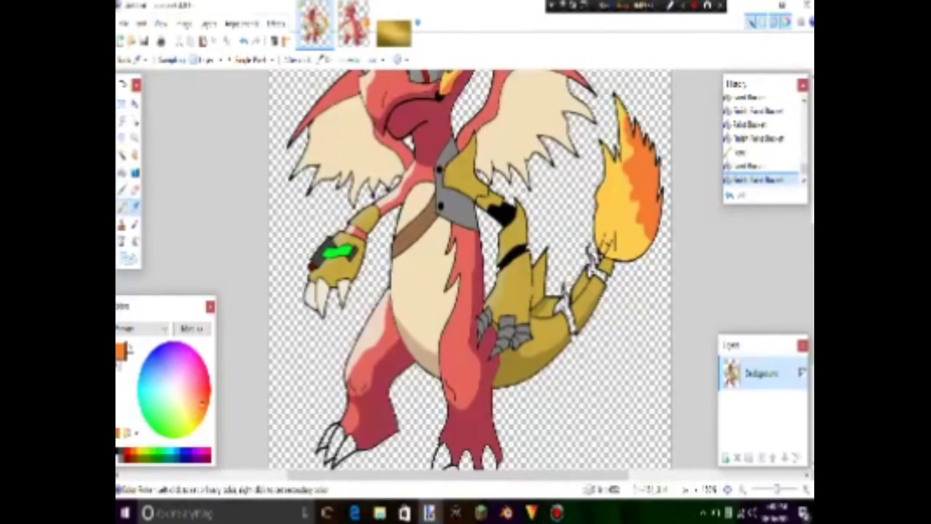
pyautogui.press('p')
pyautogui.scroll(3, 582, 305)
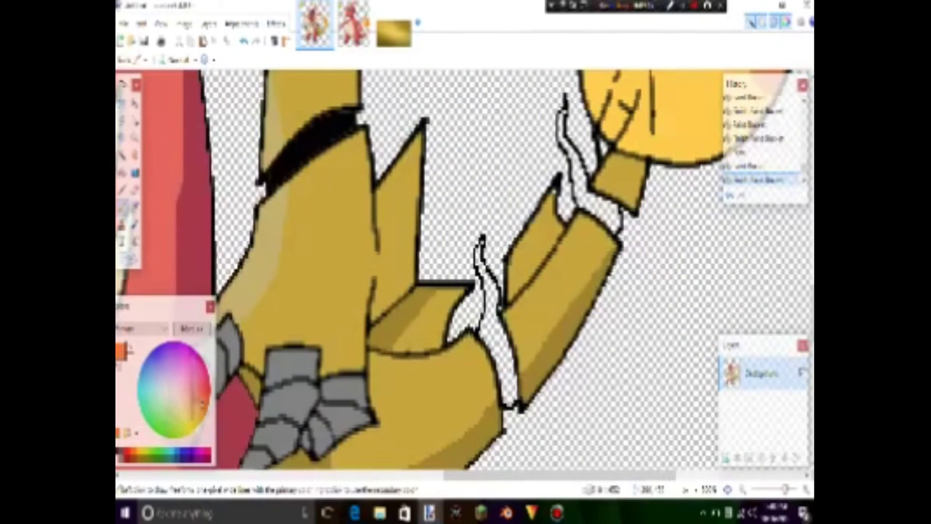
pyautogui.moveTo(490, 316); pyautogui.dragTo(504, 346)
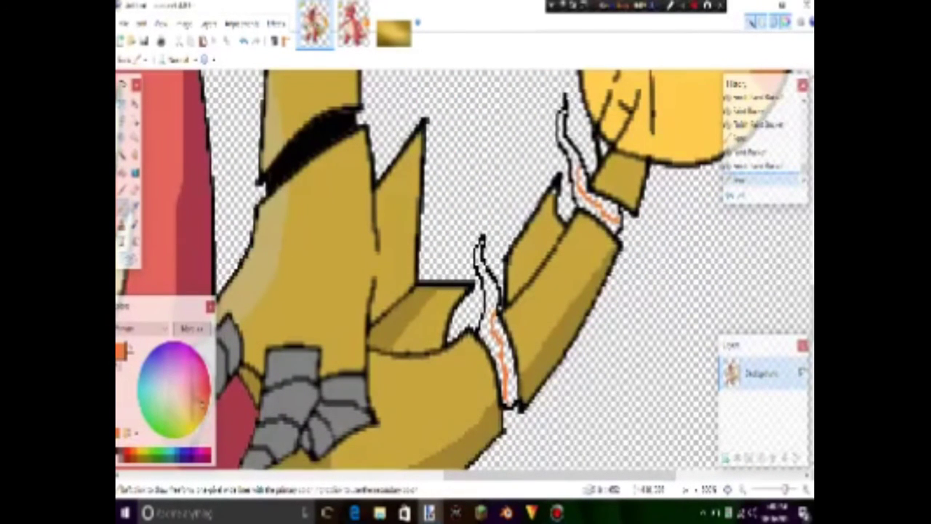
# - Fill the outer side of both flame bands between the tail segments with orange
pyautogui.click(122, 171)
pyautogui.click(503, 349)
pyautogui.click(604, 207)
pyautogui.click(587, 182)
pyautogui.click(134, 208)
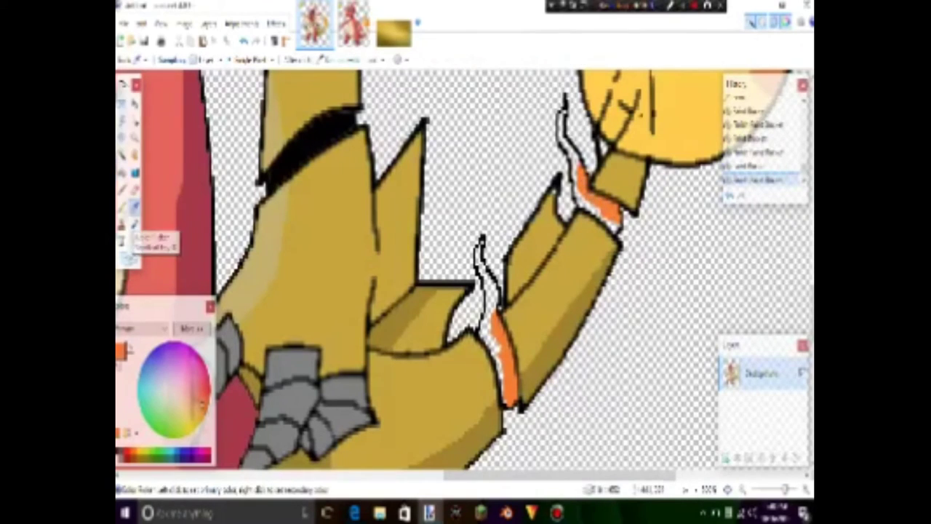
# - Fill the remaining inner areas and rising tongues of both flame bands between the tail segments with yellow-orange
pyautogui.click(194, 413)
pyautogui.click(124, 171)
pyautogui.click(489, 320)
pyautogui.click(572, 154)
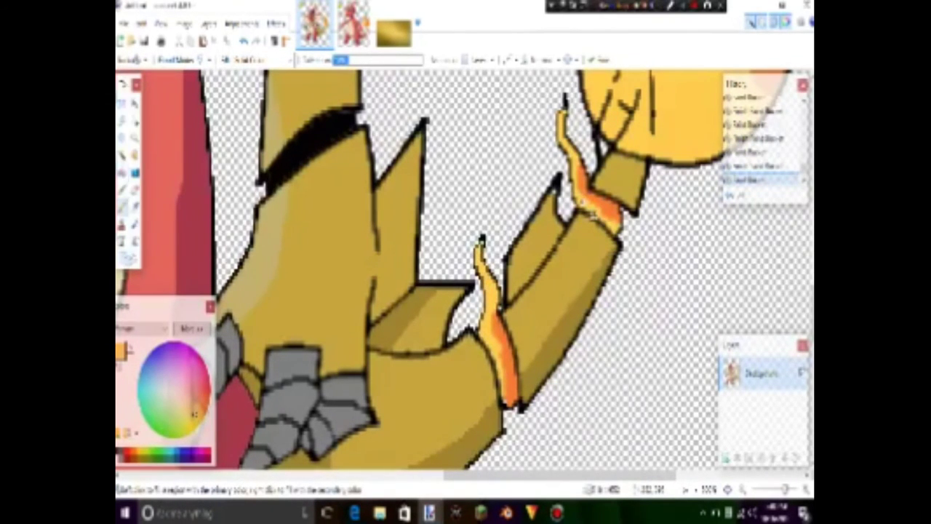
# - Sample the off-white claw colour from the Charmeleon reference and fill the toe claws on both feet
pyautogui.hotkey('ctrl', 'b')
pyautogui.hotkey('ctrl', 'Tab')
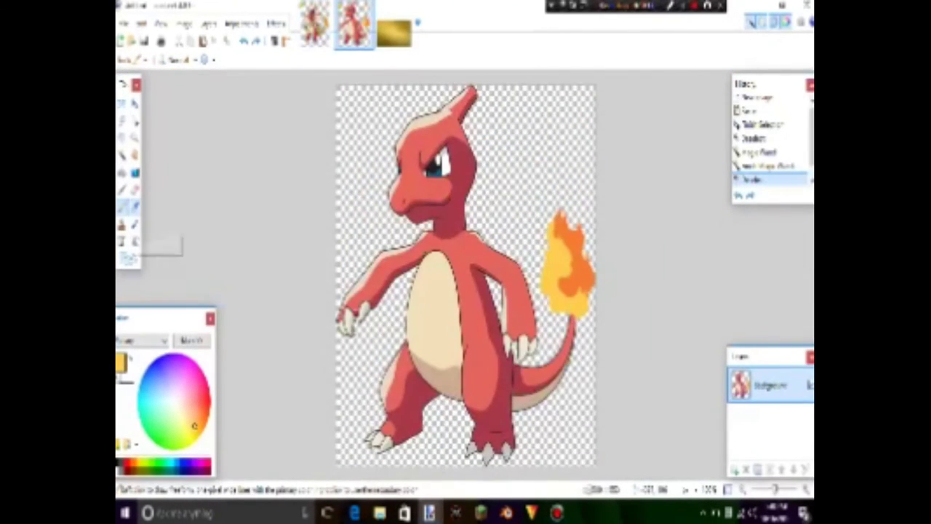
pyautogui.press('k')
pyautogui.hotkey('ctrl', 'shift', 'Tab')
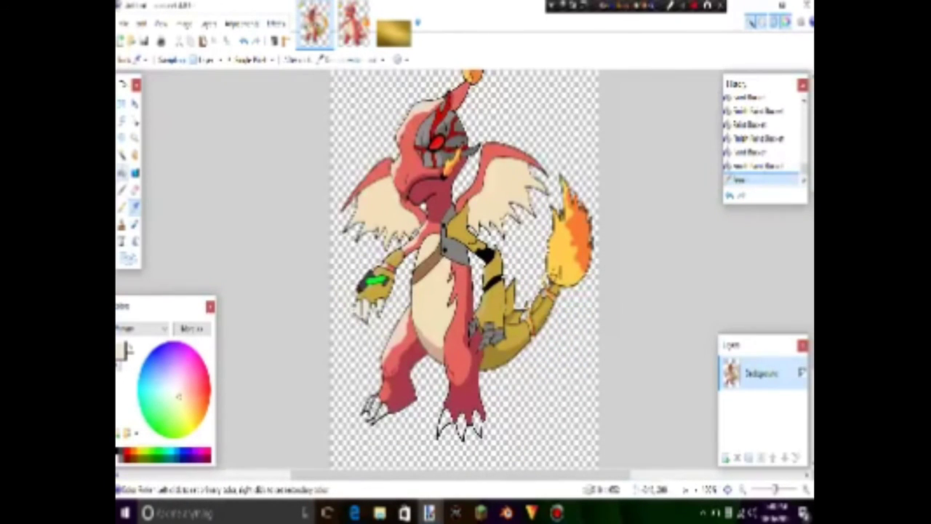
pyautogui.press('f')
pyautogui.click(485, 431)
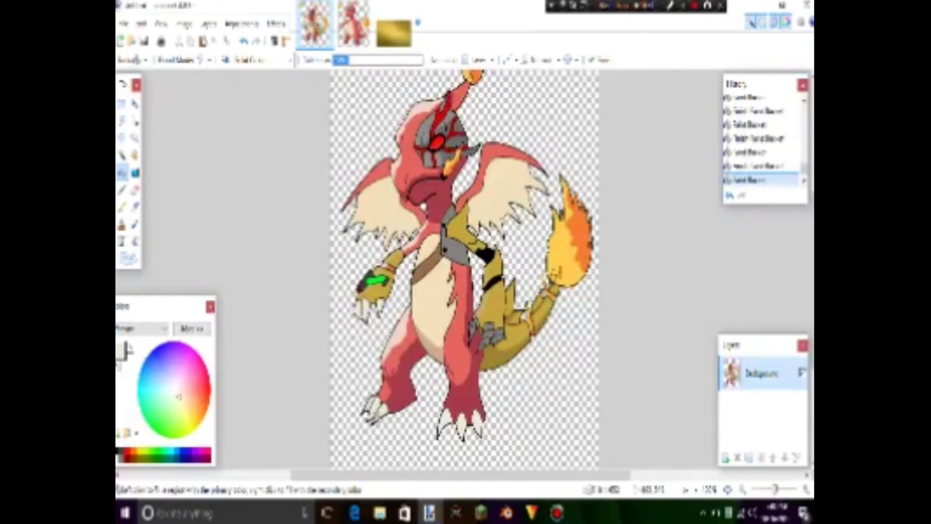
# - Sample the grey claw shadow from the Charmeleon reference and fill the claws of the straight leg's foot with it
pyautogui.press('Up')
pyautogui.press('Up')
pyautogui.press('Up')
pyautogui.press('Up')
pyautogui.press('Up')
pyautogui.press('Up')
pyautogui.press('Up')
pyautogui.press('Up')
pyautogui.press('Up')
pyautogui.press('Up')
pyautogui.hotkey('ctrl', 'Tab')
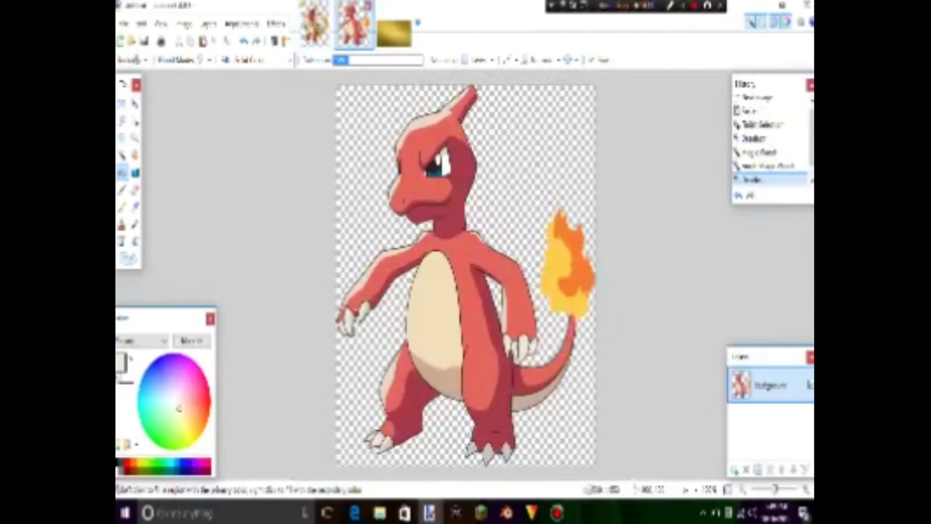
pyautogui.hotkey('ctrl', 'Tab')
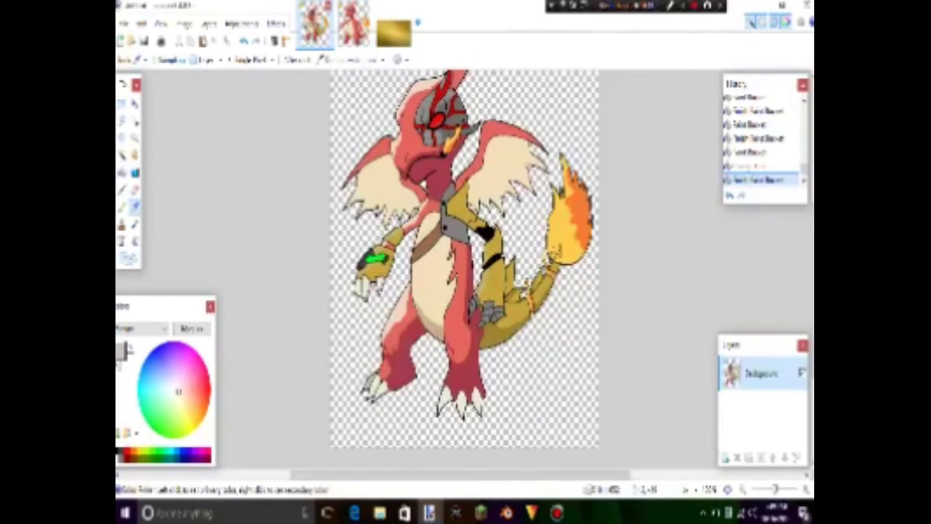
pyautogui.press('p')
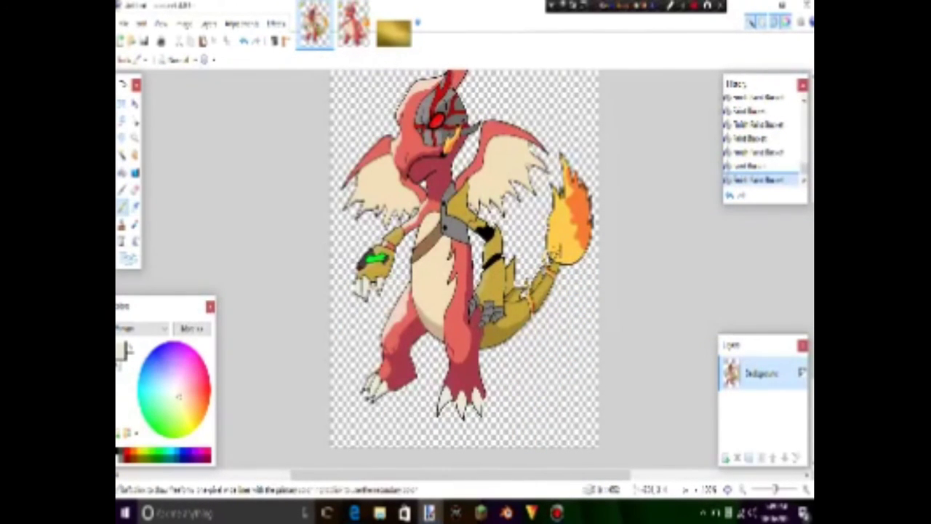
pyautogui.hotkey('ctrl', 'Tab')
pyautogui.press('k')
pyautogui.press('f')
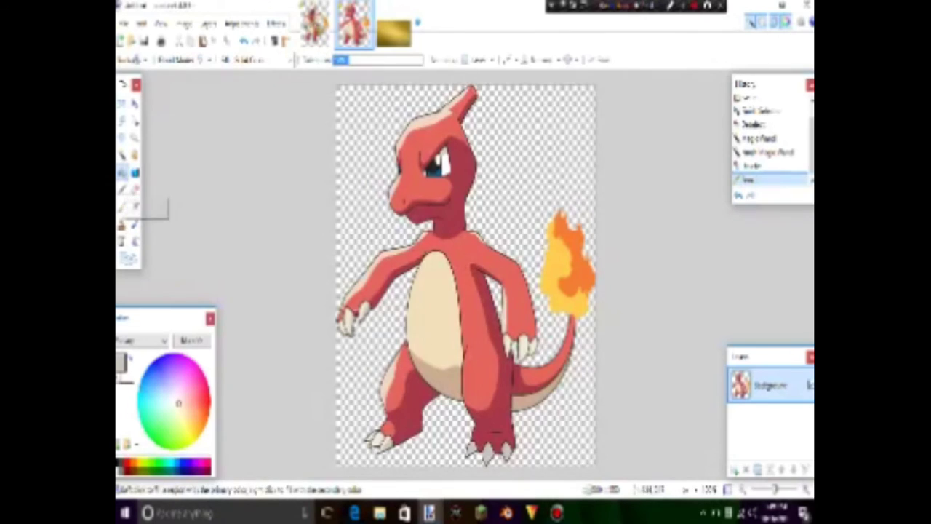
pyautogui.hotkey('ctrl', 'Tab')
pyautogui.scroll(3, 448, 401)
pyautogui.scroll(2, 382, 404)
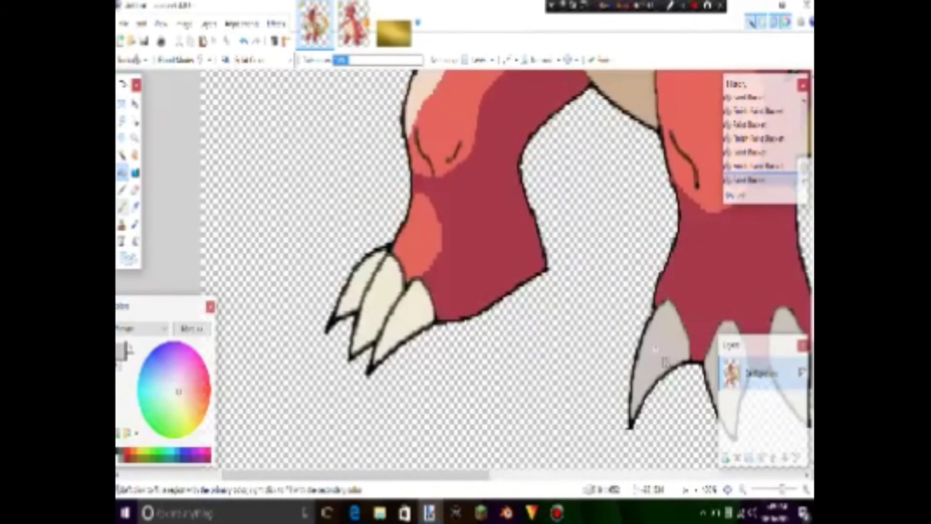
# - Draw a shadow boundary on the lowest claw of the bent leg's foot and fill the shadow with grey
pyautogui.press('p')
pyautogui.press('f')
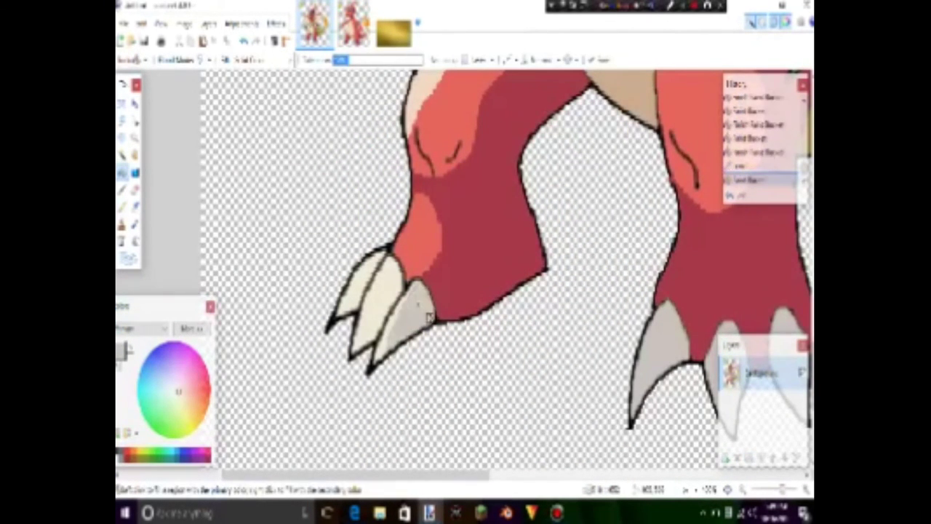
pyautogui.hotkey('ctrl', 'b')
pyautogui.hotkey('ctrl', 'Tab')
pyautogui.hotkey('ctrl', 'Tab')
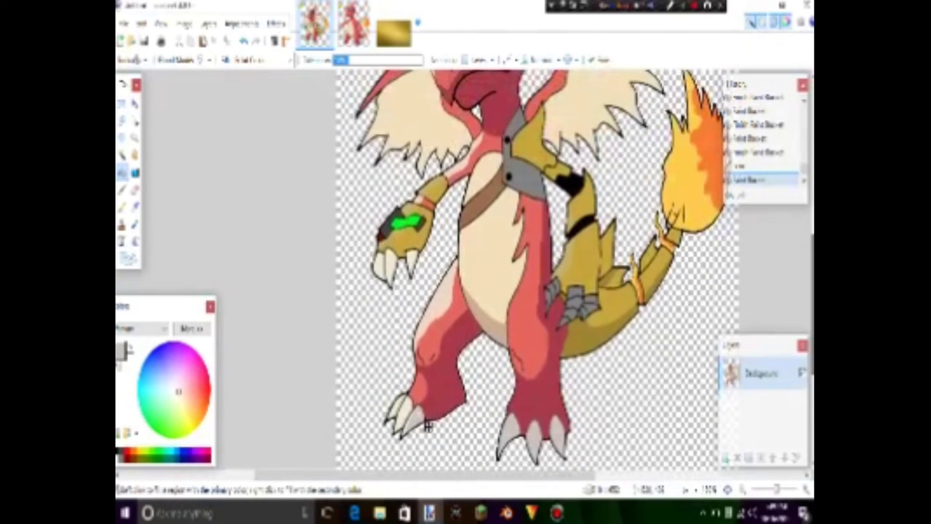
# - Sample dark gold and shade the outer edges of the glove and forearm cuff on the arm with the green device
pyautogui.press('k')
pyautogui.scroll(3, 539, 271)
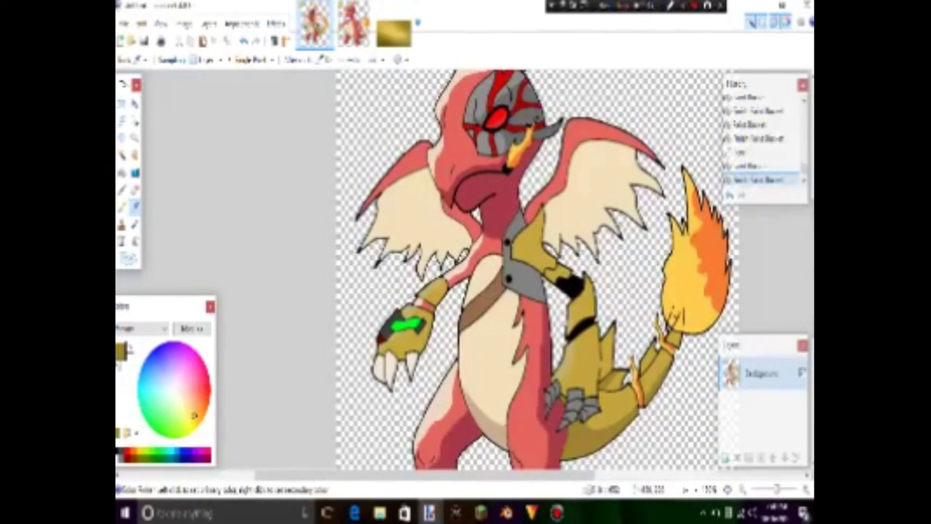
pyautogui.hotkey('ctrl', 'Tab')
pyautogui.hotkey('ctrl', 'Tab')
pyautogui.press('p')
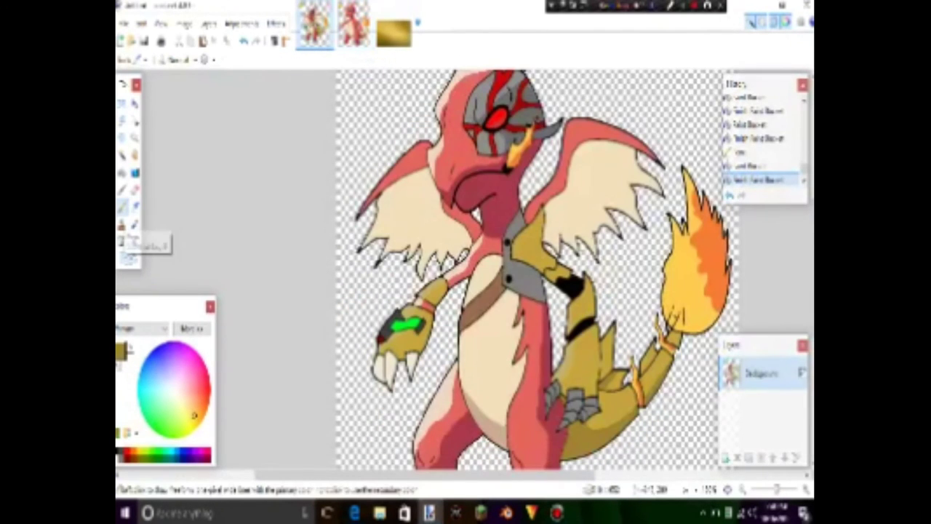
pyautogui.hotkey('ctrl', '+')
pyautogui.hotkey('ctrl', '+')
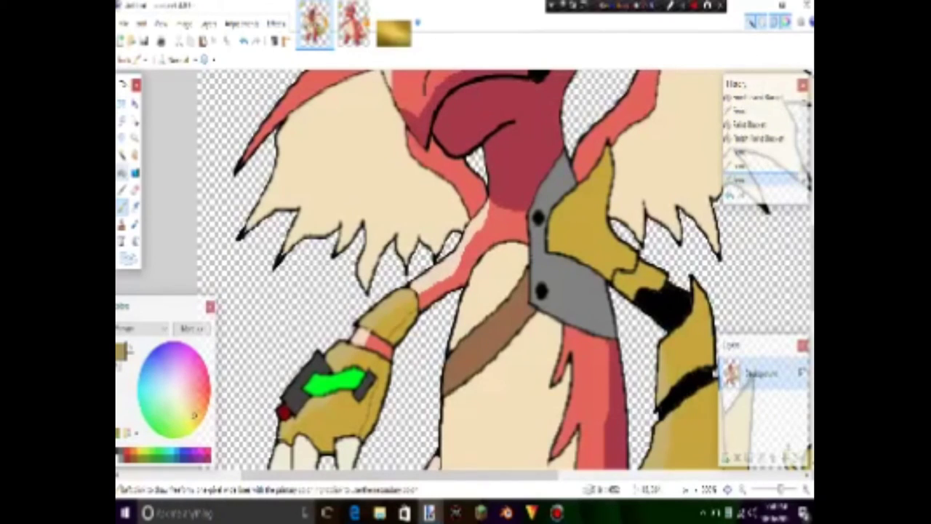
# - Sample dark red and add shadows along the underside of the bare upper arm and on the exposed wrist
pyautogui.press('k')
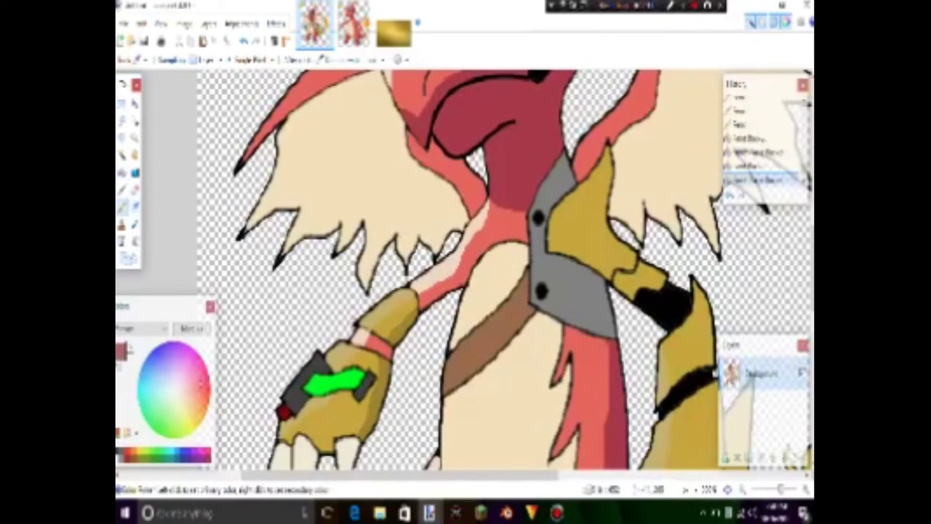
pyautogui.press('p')
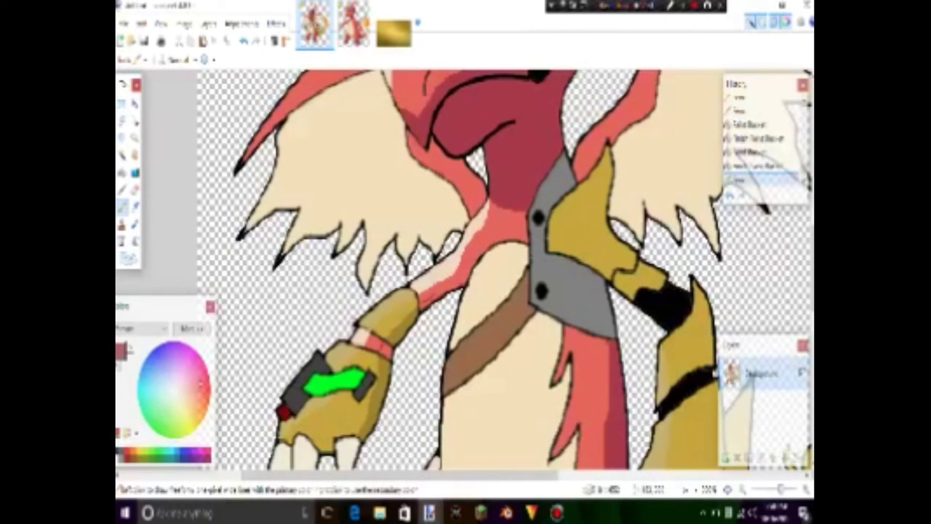
pyautogui.press('f')
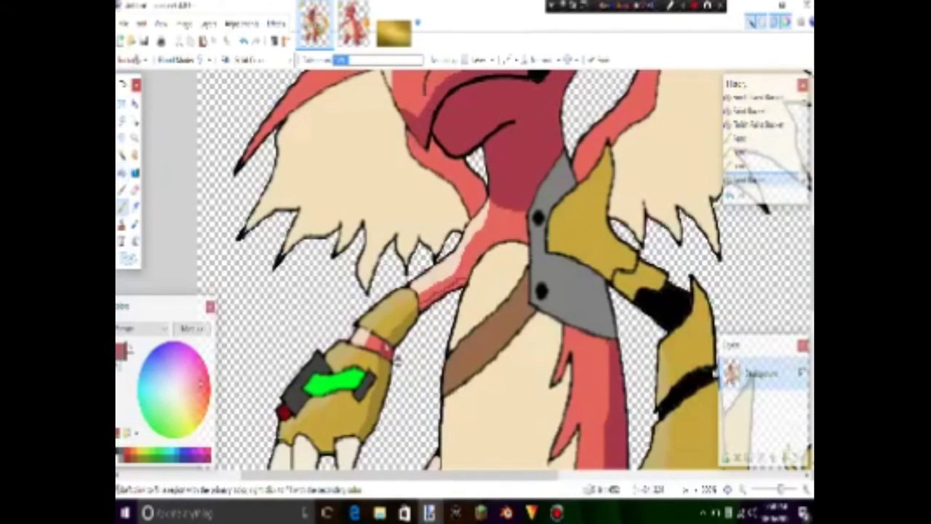
pyautogui.scroll(2, 463, 396)
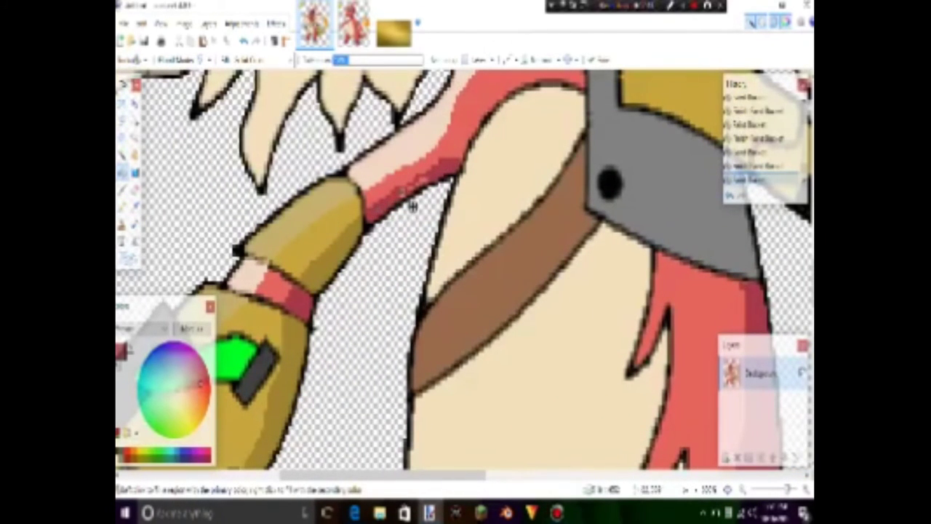
pyautogui.press('p')
pyautogui.scroll(-4, 465, 277)
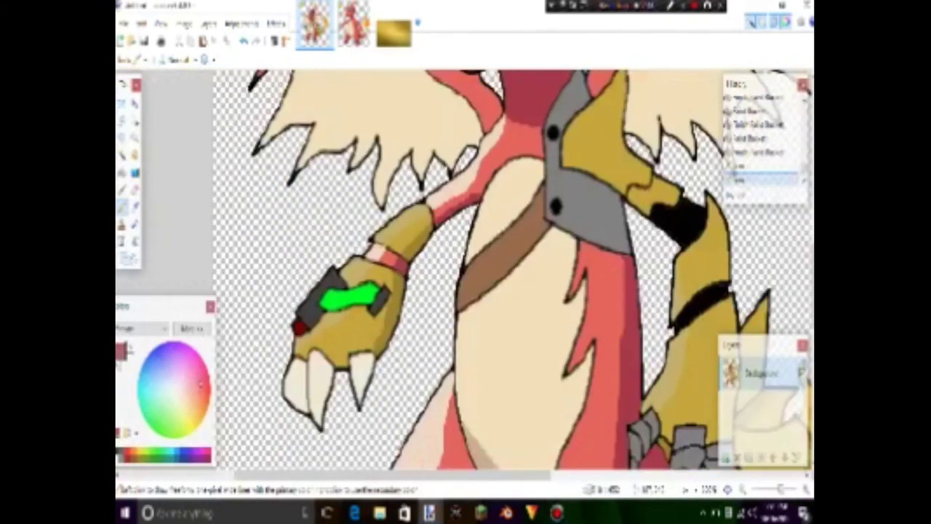
# - Compare the shading of the whole creature with the Charmeleon reference
pyautogui.hotkey('ctrl', 'Tab')
pyautogui.hotkey('ctrl', 'shift', 'Tab')
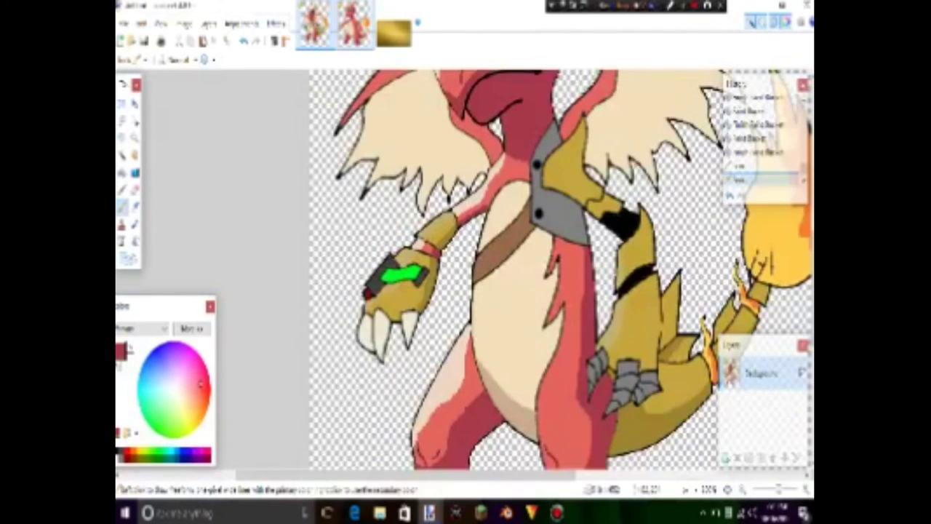
pyautogui.hotkey('ctrl', 'Tab')
pyautogui.hotkey('ctrl', 'shift', 'Tab')
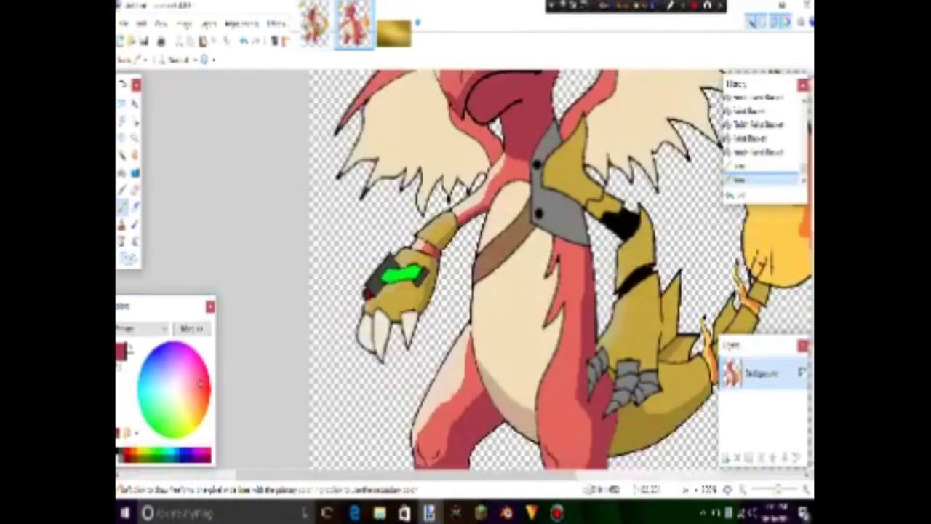
pyautogui.hotkey('ctrl', '-')
pyautogui.hotkey('ctrl', '-')
pyautogui.hotkey('ctrl', '-')
pyautogui.hotkey('ctrl', 'Tab')
pyautogui.hotkey('ctrl', 'shift', 'Tab')
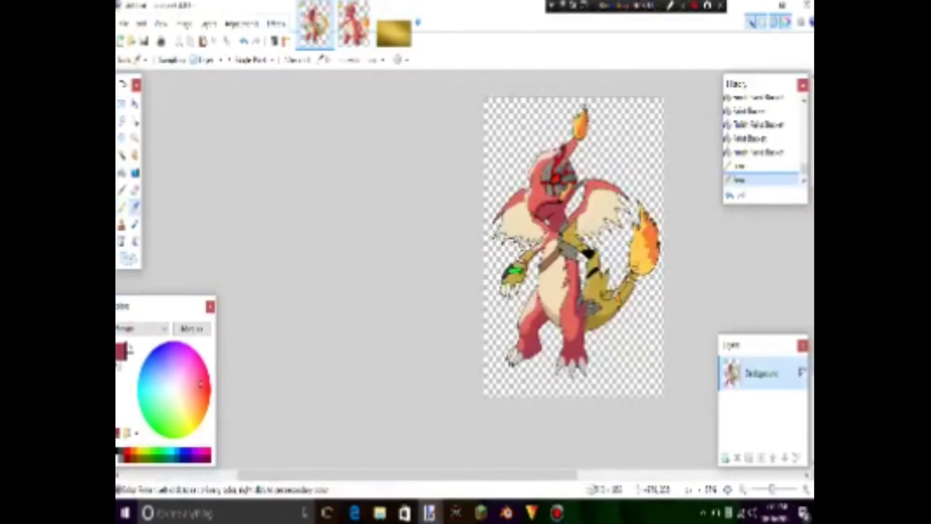
# - Draw a shadow boundary on the lower part of the grey chest plate and fill the shadow with dark grey
pyautogui.click(122, 206)
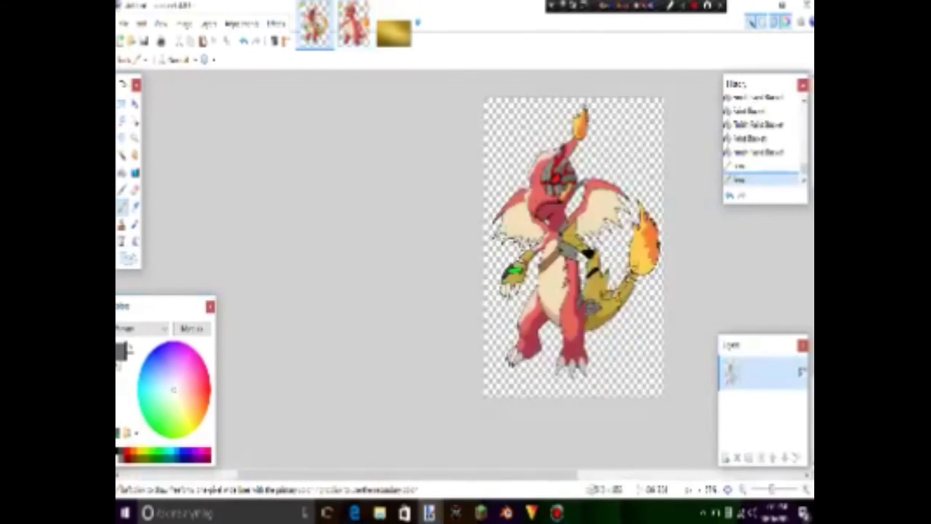
pyautogui.hotkey('ctrl', '+')
pyautogui.hotkey('ctrl', '+')
pyautogui.hotkey('ctrl', '+')
pyautogui.hotkey('ctrl', '+')
pyautogui.scroll(5, 464, 269)
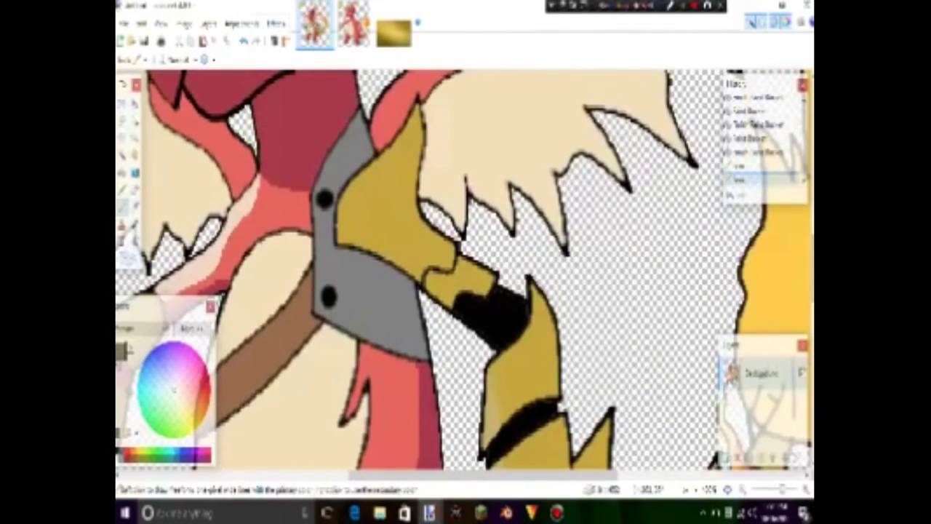
pyautogui.click(121, 173)
pyautogui.click(416, 316)
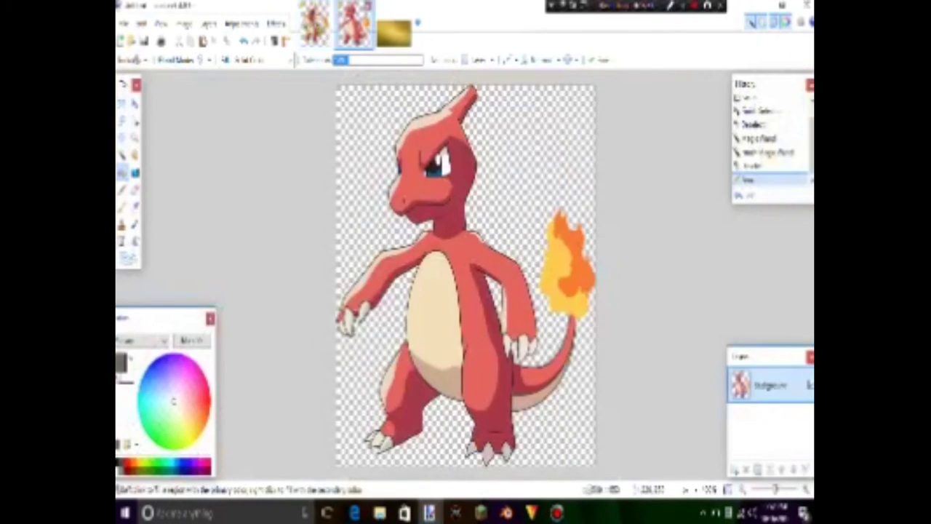
# - Check the Charmeleon reference, then outline and fill a shaded area on the gold arm armour with a sampled gold
pyautogui.hotkey('ctrl', 'Tab')
pyautogui.hotkey('ctrl', 'shift', 'Tab')
pyautogui.hotkey('ctrl', 'Tab')
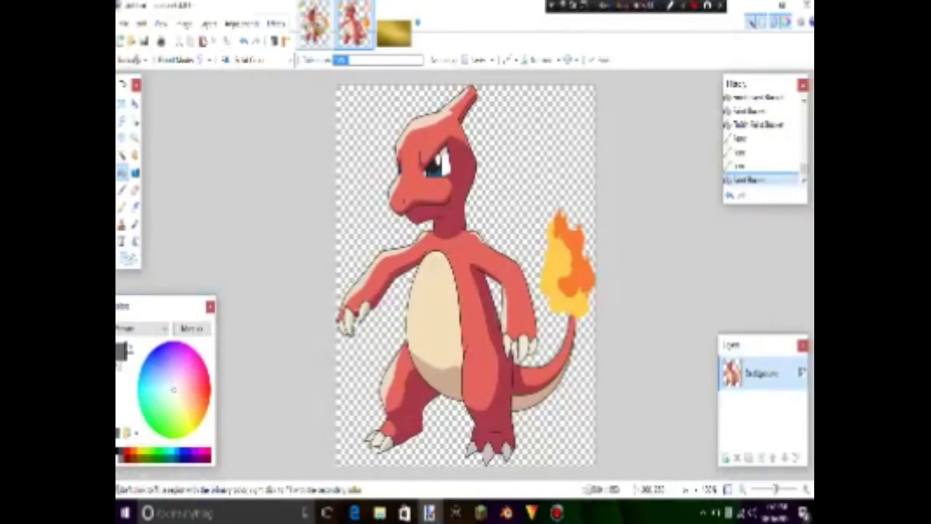
pyautogui.hotkey('ctrl', 'shift', 'Tab')
pyautogui.hotkey('ctrl', 'Tab')
pyautogui.hotkey('ctrl', 'shift', 'Tab')
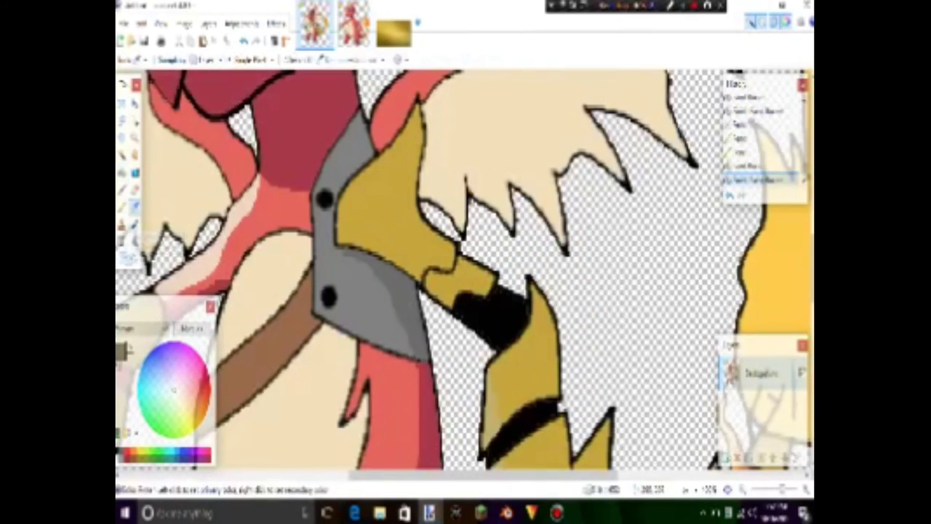
pyautogui.press('o')
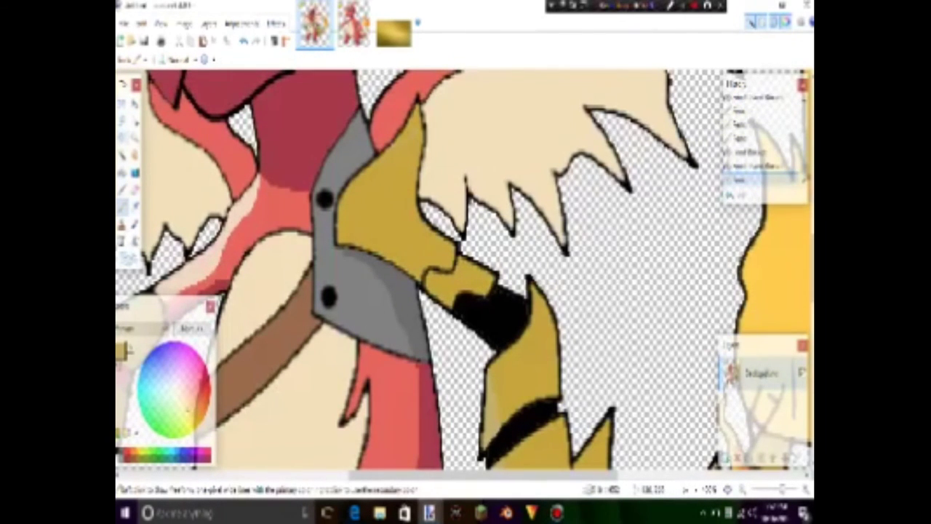
pyautogui.press('f')
pyautogui.scroll(-6, 347, 291)
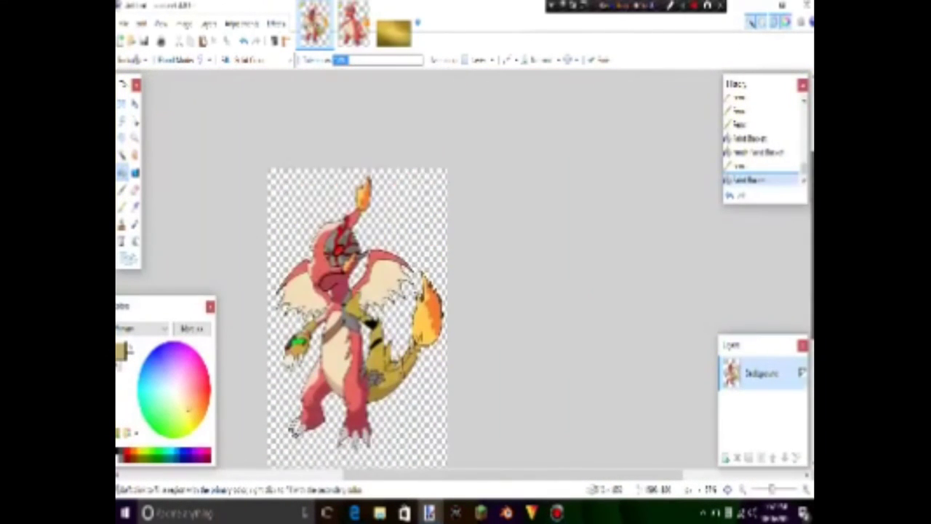
# - Add the gold text MEGA beside the head flame in a bold condensed font at size 96
pyautogui.click(122, 242)
pyautogui.click(393, 210)
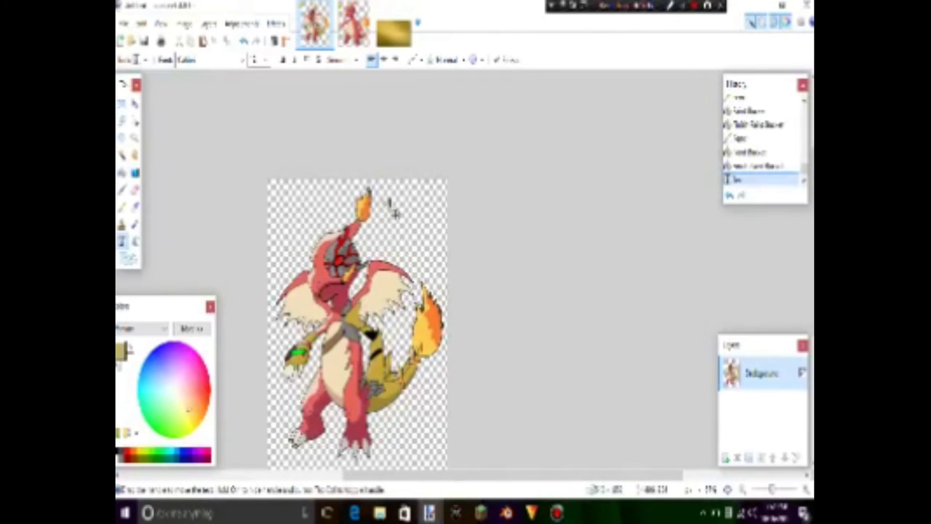
pyautogui.click(218, 60)
pyautogui.scroll(-10, 248, 277)
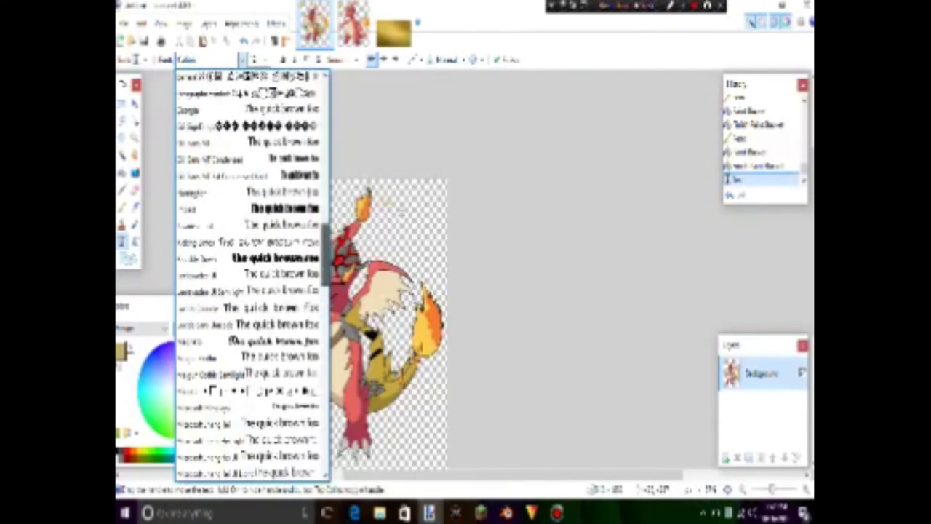
pyautogui.scroll(10, 248, 277)
pyautogui.click(218, 109)
pyautogui.click(255, 60)
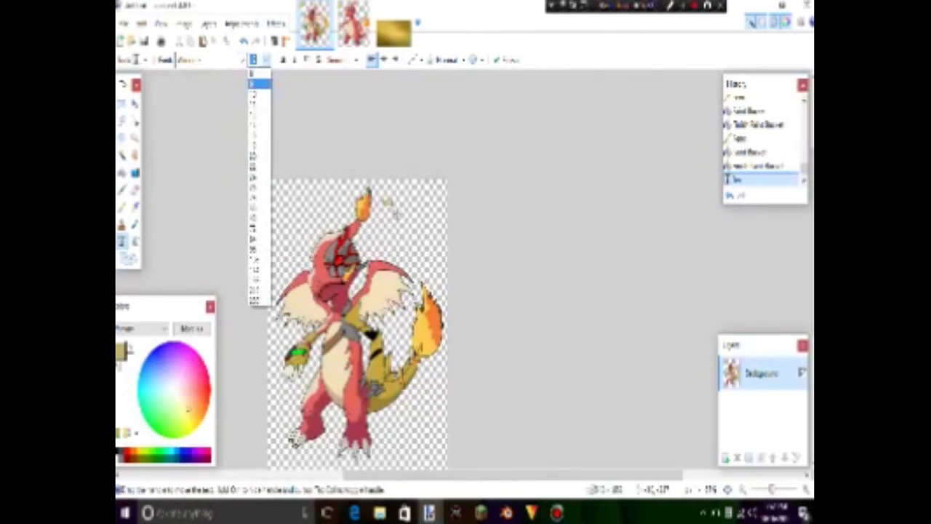
pyautogui.click(256, 249)
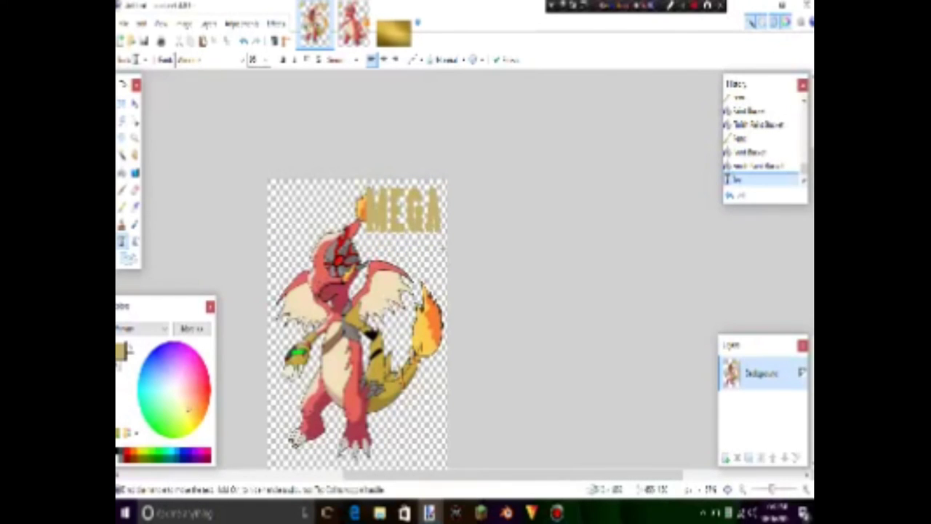
# - Undo the MEGA text, retype it on a new layer and move that layer below the creature
pyautogui.hotkey('ctrl', 'z')
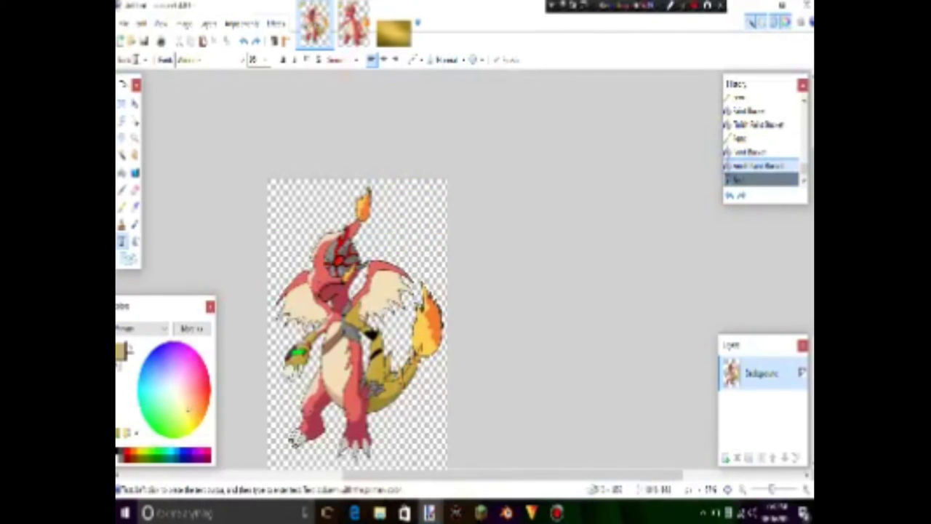
pyautogui.hotkey('ctrl', 'y')
pyautogui.hotkey('ctrl', 'y')
pyautogui.hotkey('ctrl', 'y')
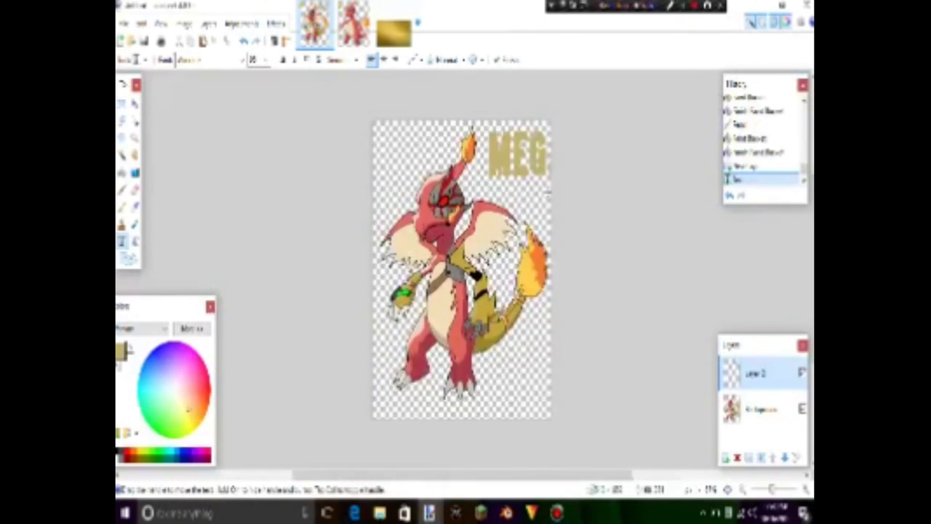
pyautogui.click(785, 456)
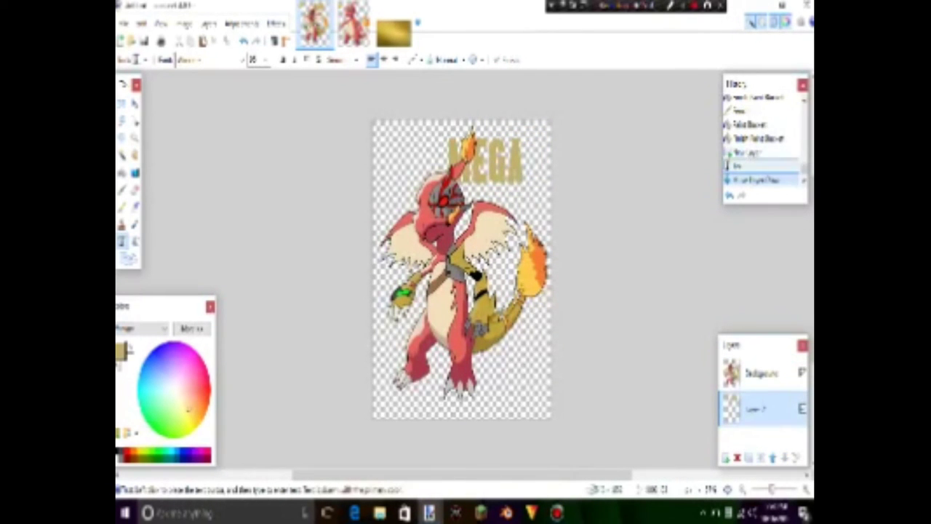
# - Redo the MEGA text on the lower layer in dark red, positioned beside the head flame
pyautogui.hotkey('ctrl', 'z')
pyautogui.hotkey('ctrl', 'z')
pyautogui.hotkey('ctrl', 'y')
pyautogui.hotkey('ctrl', 'y')
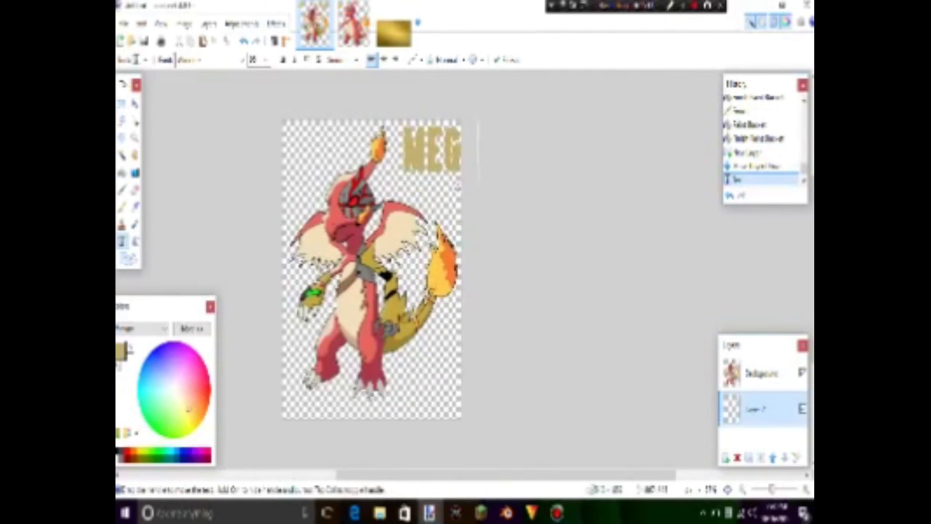
pyautogui.moveTo(478, 182); pyautogui.dragTo(454, 188)
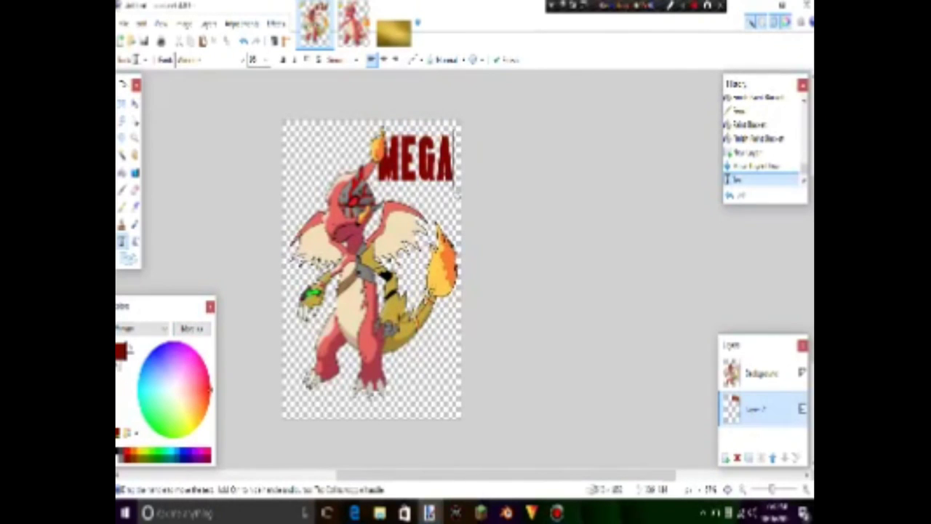
# - Add a second MEGA text in dark golden yellow, slightly offset over the dark red lettering
pyautogui.click(329, 149)
pyautogui.write('ME')
pyautogui.press('BackSpace')
pyautogui.press('BackSpace')
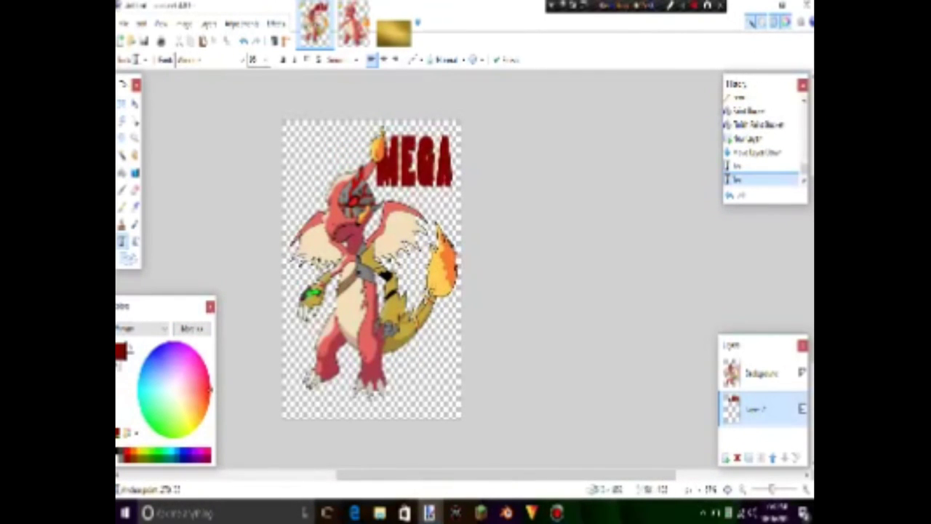
pyautogui.click(135, 455)
pyautogui.click(192, 328)
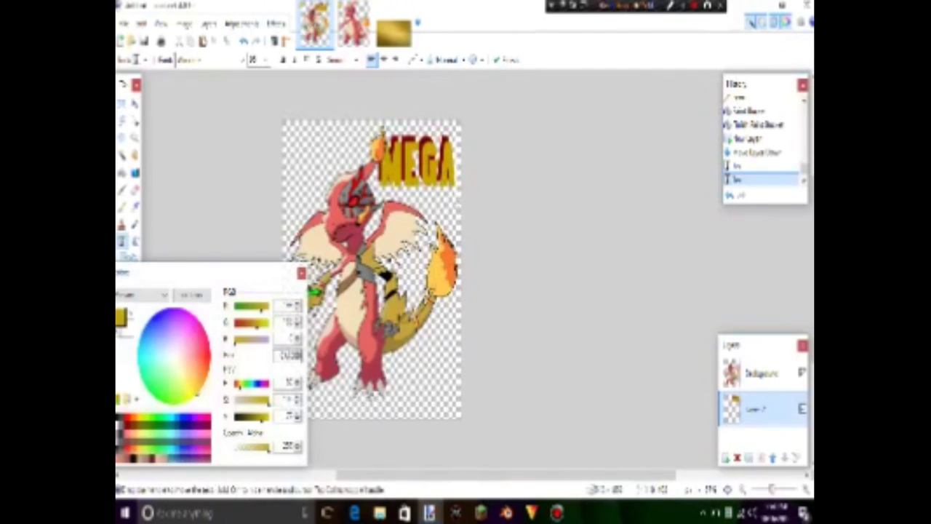
pyautogui.click(191, 293)
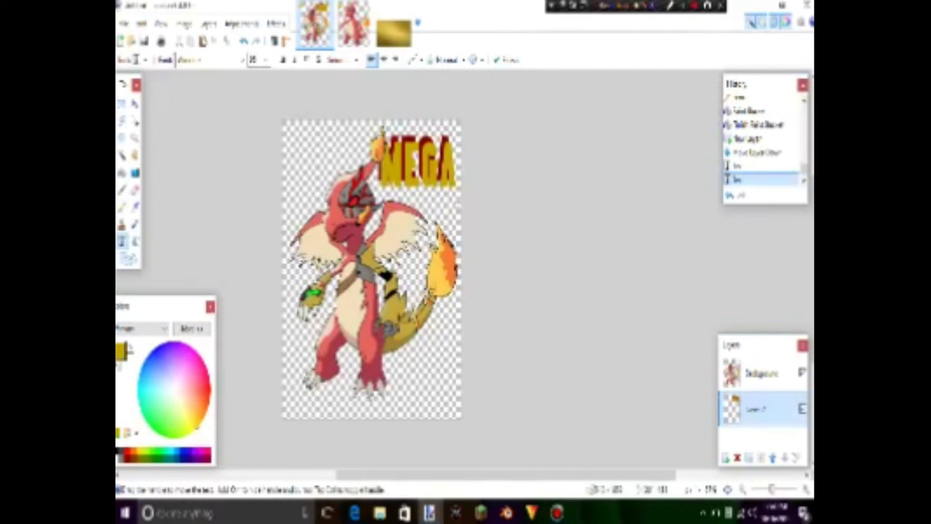
# - Add the grey text METAL directly beneath MEGA and set its font size to 72
pyautogui.moveTo(331, 339); pyautogui.dragTo(404, 338)
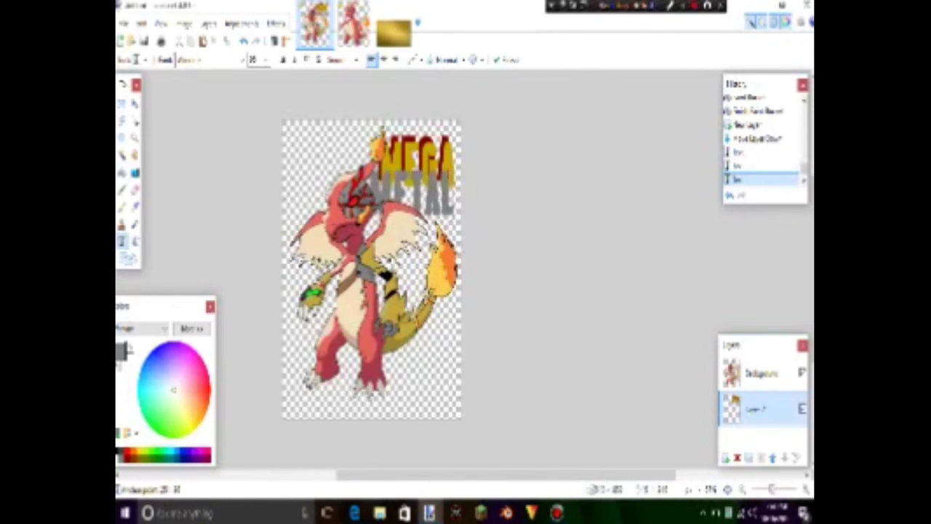
pyautogui.click(266, 60)
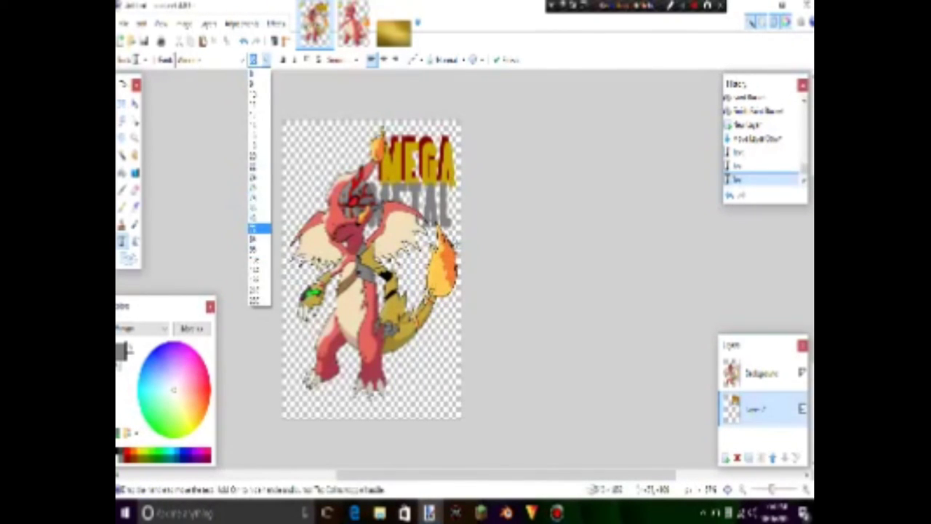
pyautogui.click(260, 230)
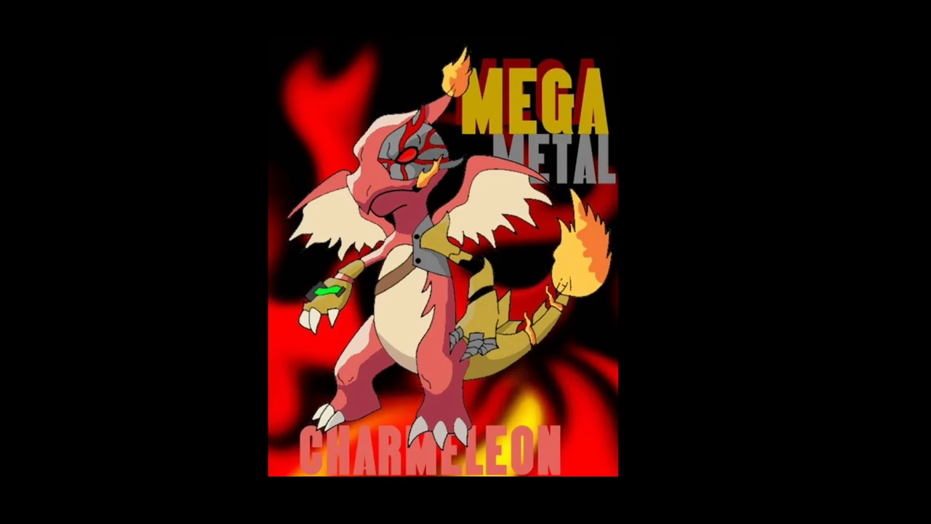